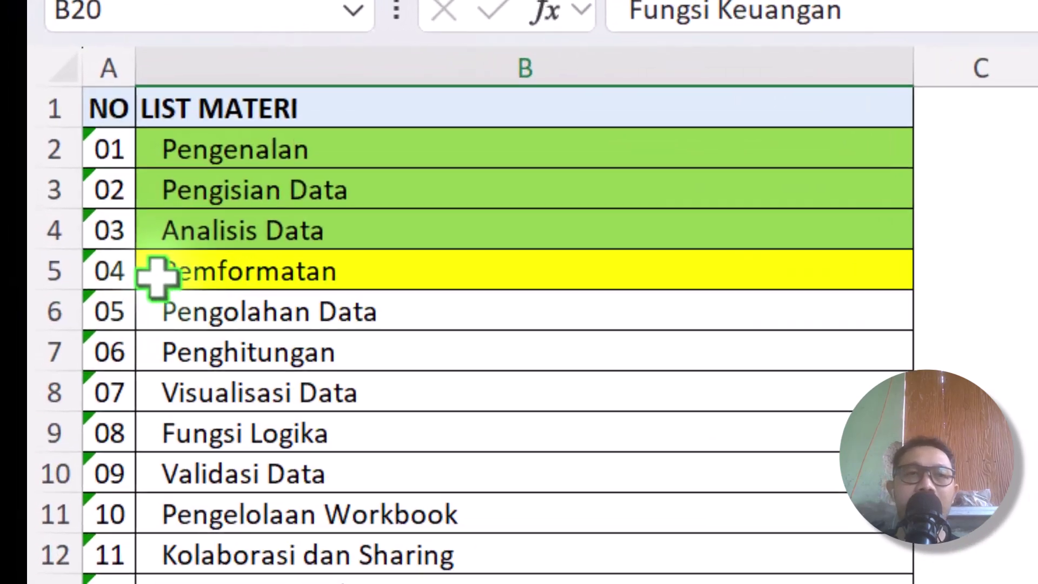
# - Open the Materi sheet and examine its topics on border types, styles, removal and tips
pyautogui.click(59, 103)
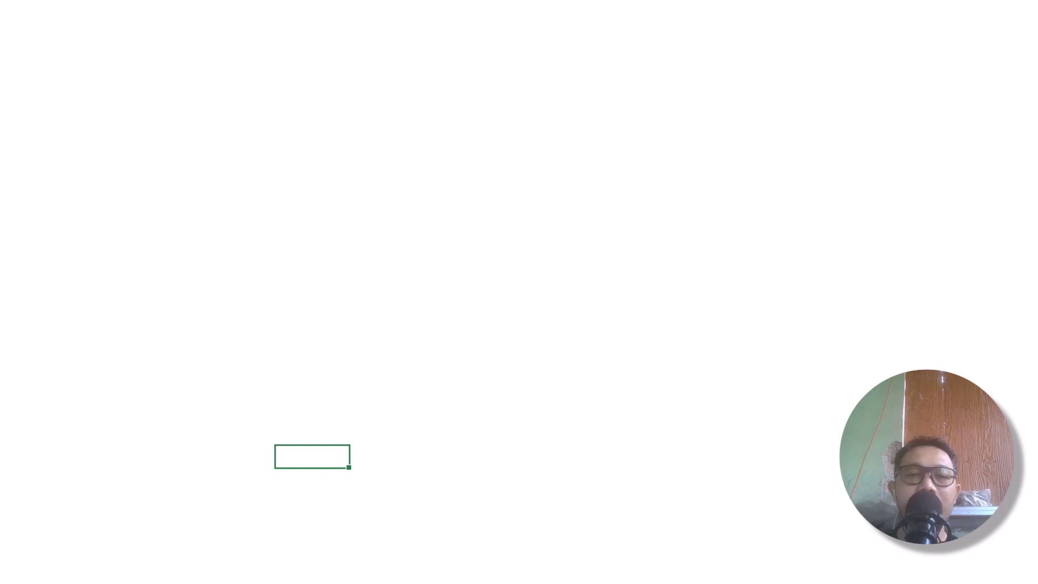
pyautogui.click(203, 575)
pyautogui.click(241, 573)
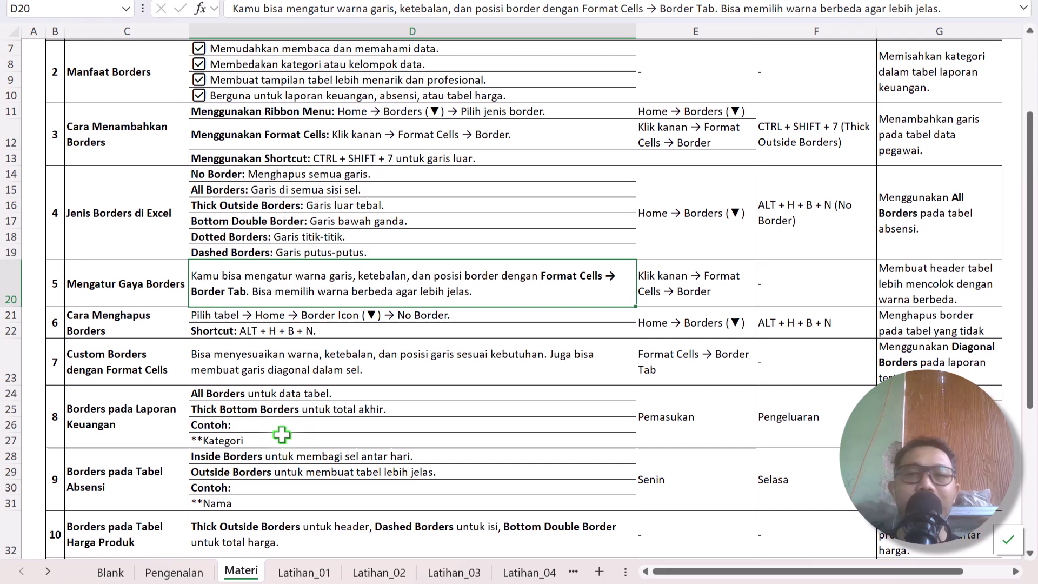
pyautogui.scroll(-2, 282, 434)
pyautogui.scroll(-1, 281, 434)
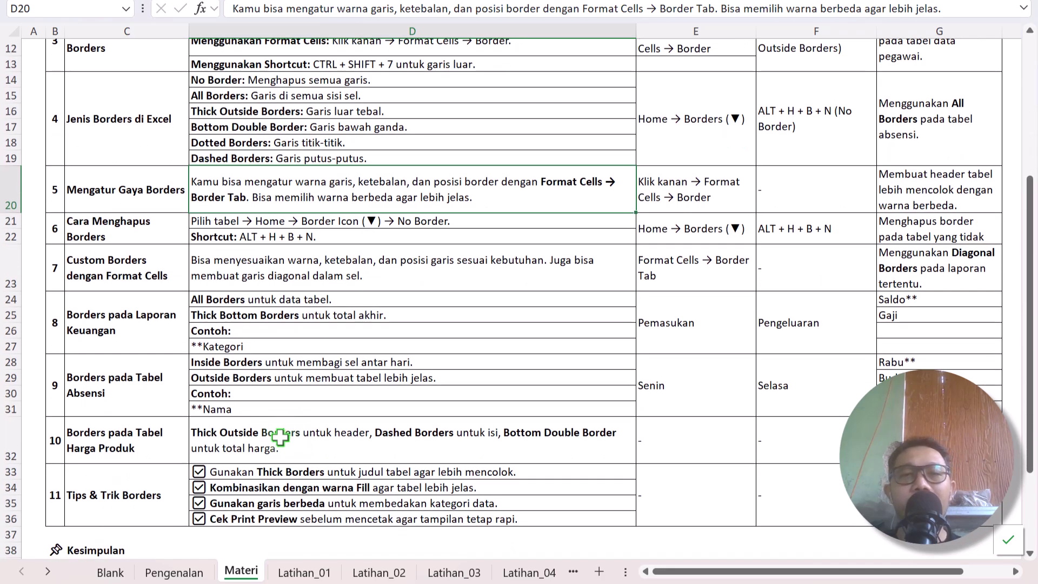
pyautogui.scroll(4, 280, 437)
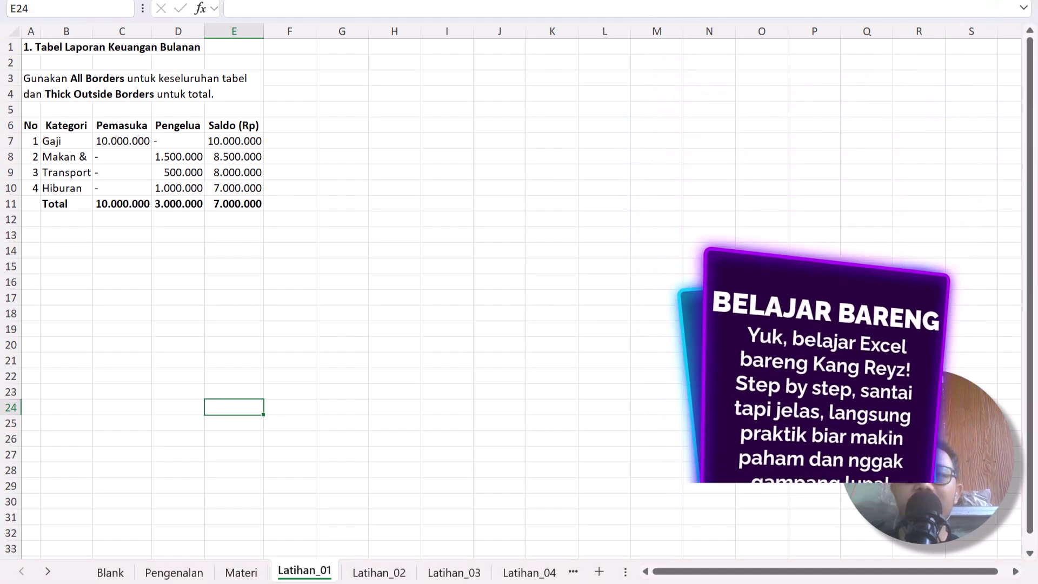
# - Turn off full-screen mode and keep the ribbon always shown
pyautogui.click(989, 3)
pyautogui.click(1019, 108)
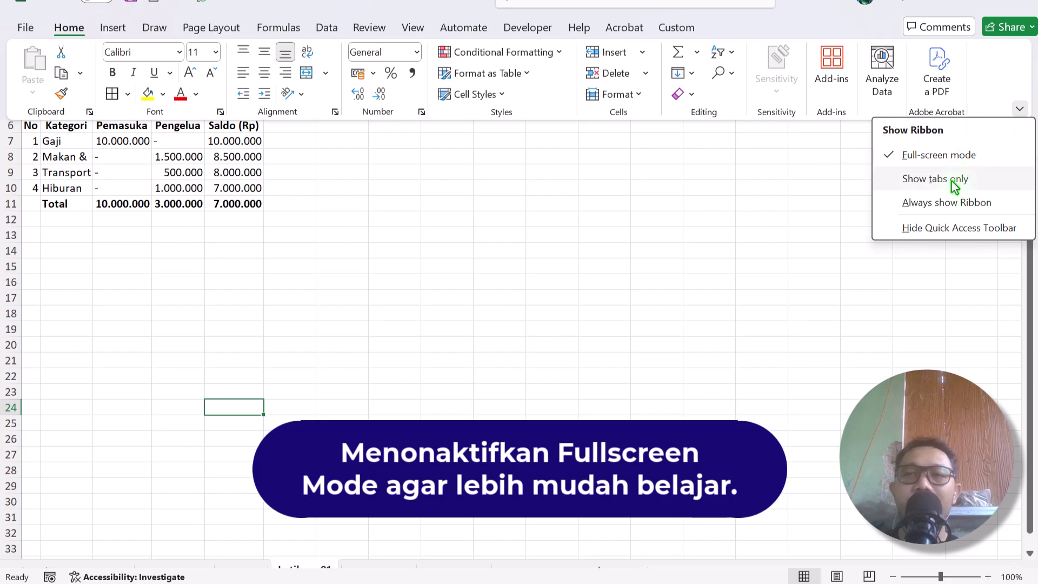
pyautogui.click(952, 207)
pyautogui.click(447, 253)
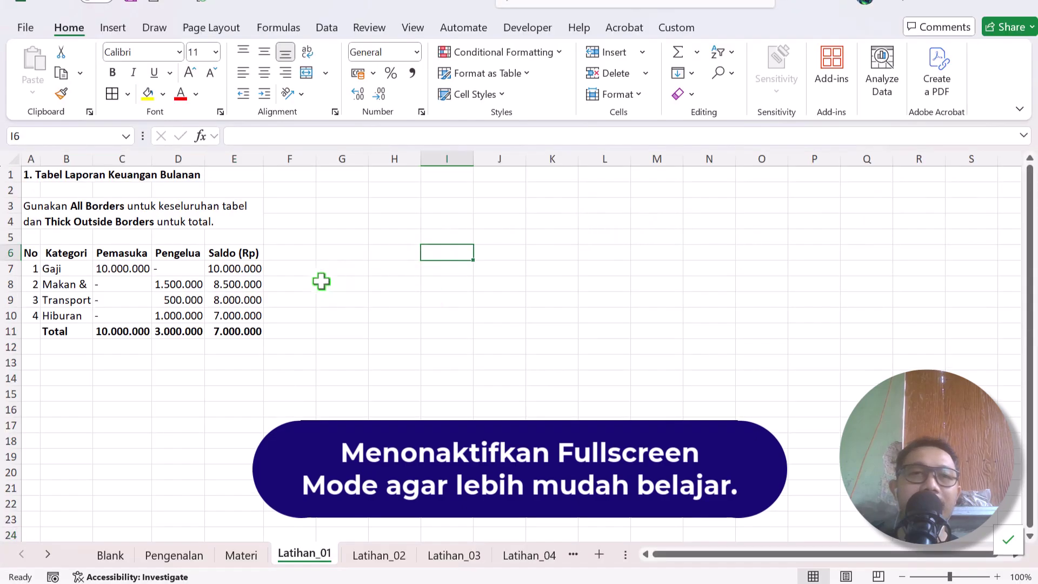
pyautogui.click(292, 253)
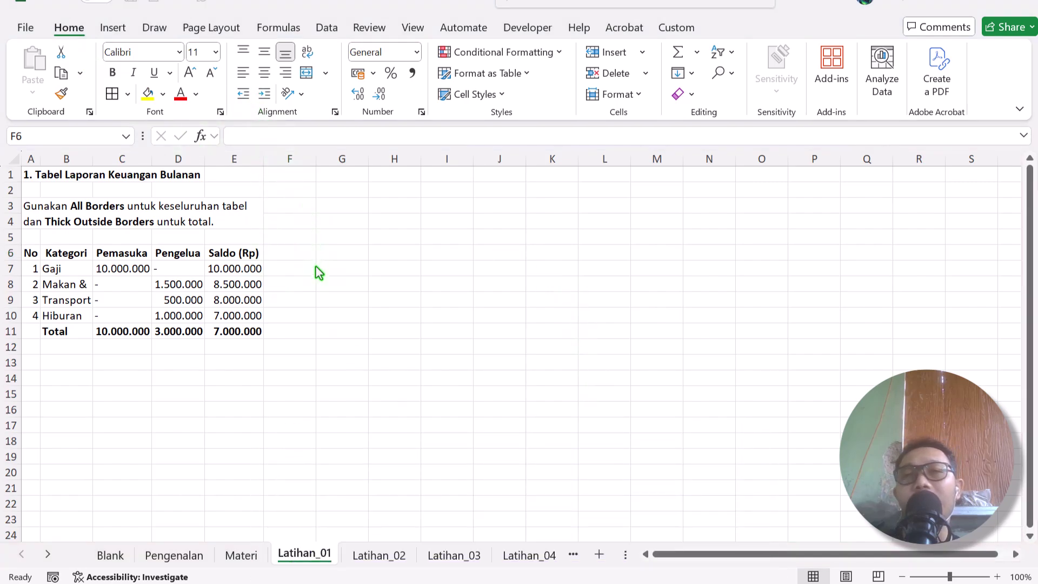
pyautogui.click(324, 280)
pyautogui.moveTo(186, 282); pyautogui.dragTo(186, 273)
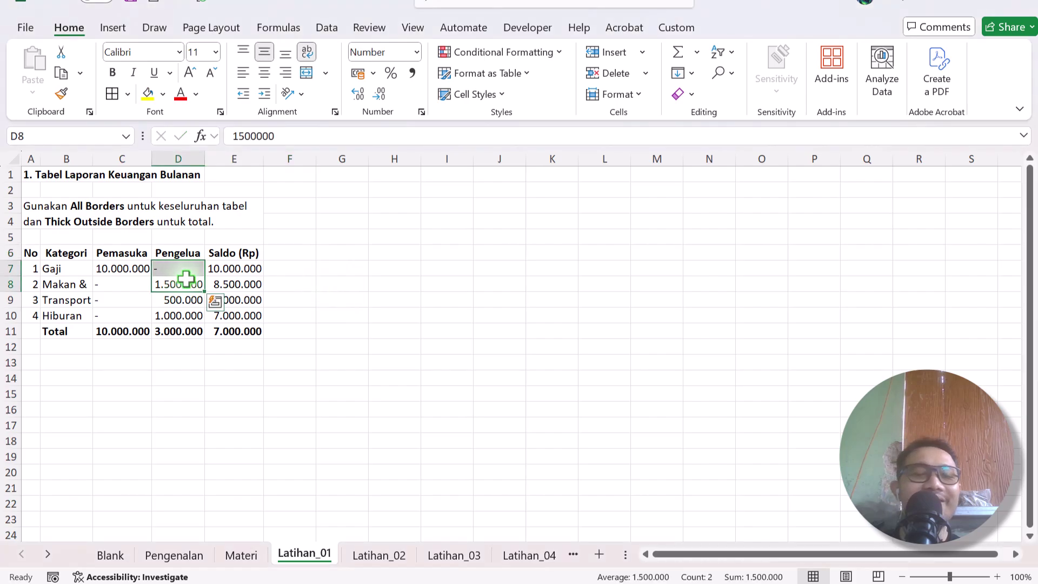
pyautogui.click(134, 249)
pyautogui.press('Right')
pyautogui.press('Right')
pyautogui.press('Right')
pyautogui.press('Right')
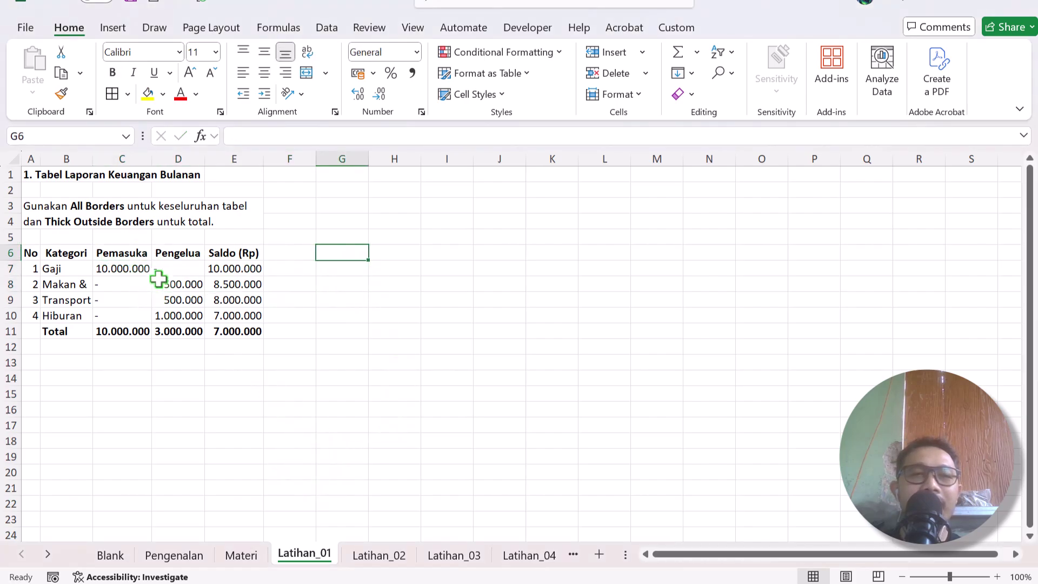
# - Look through the available exercise sheets and view the sales performance table on Latihan_10
pyautogui.click(47, 555)
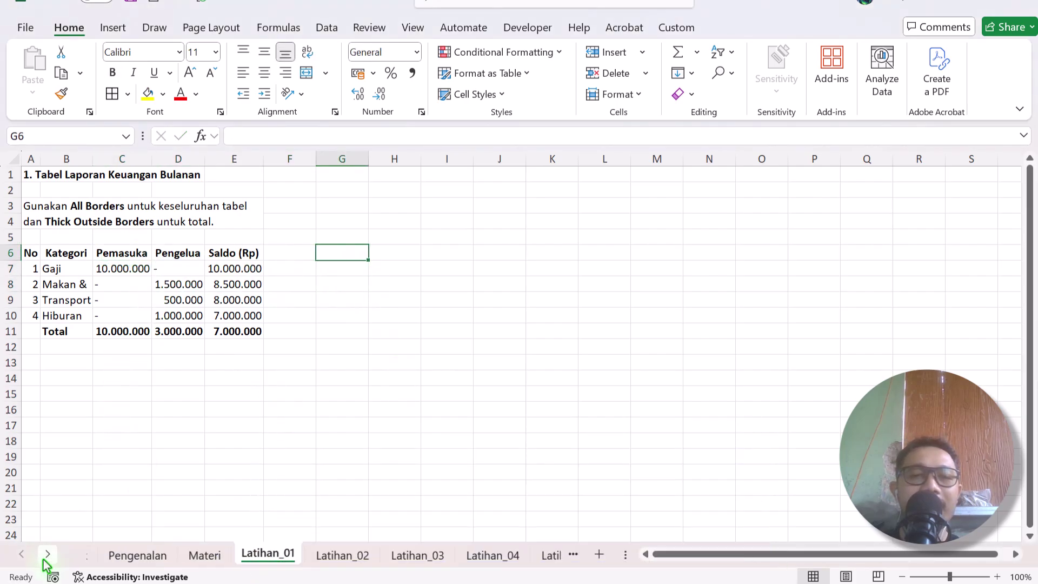
pyautogui.click(47, 555)
pyautogui.click(46, 555)
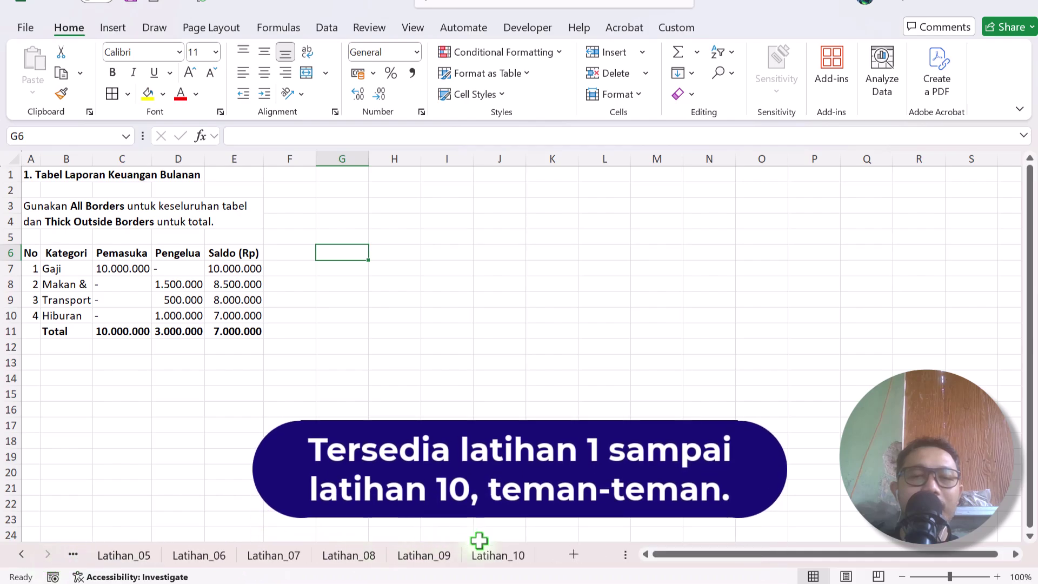
pyautogui.click(490, 553)
pyautogui.click(162, 304)
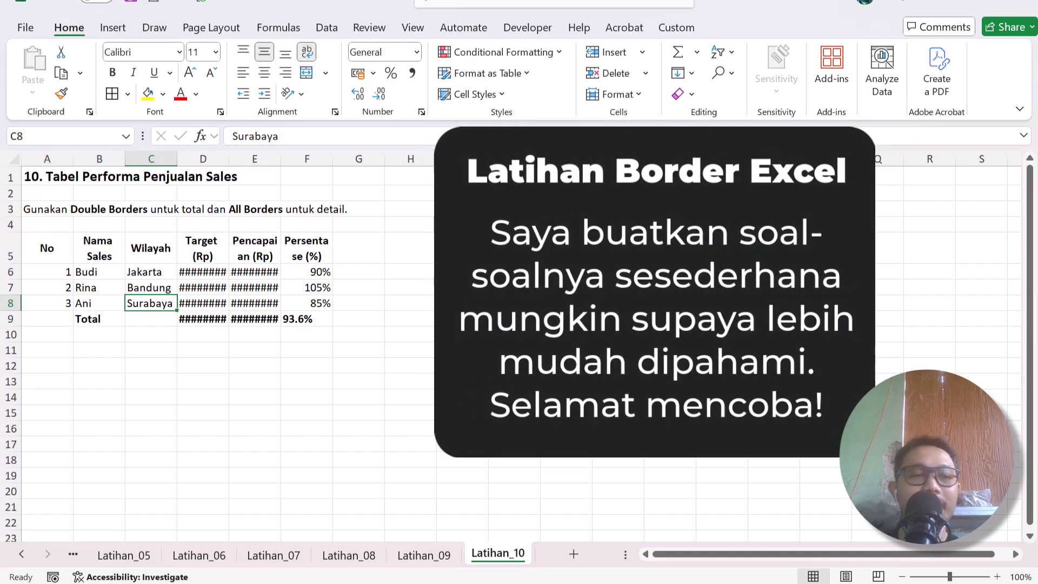
# - Create a copy of the Latihan_01 sheet at the end of the workbook
pyautogui.click(21, 554)
pyautogui.click(25, 554)
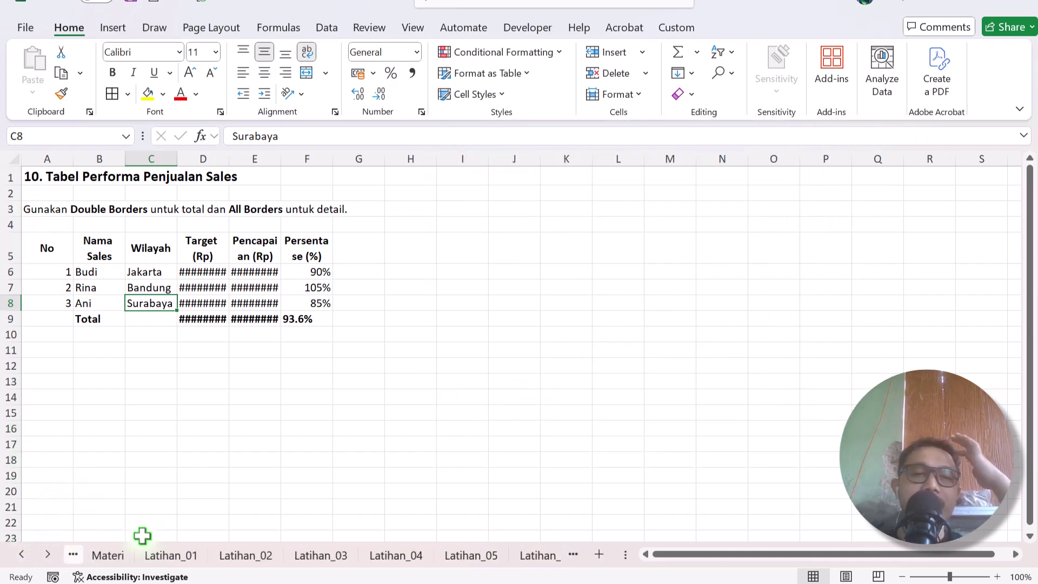
pyautogui.click(179, 556)
pyautogui.click(173, 535)
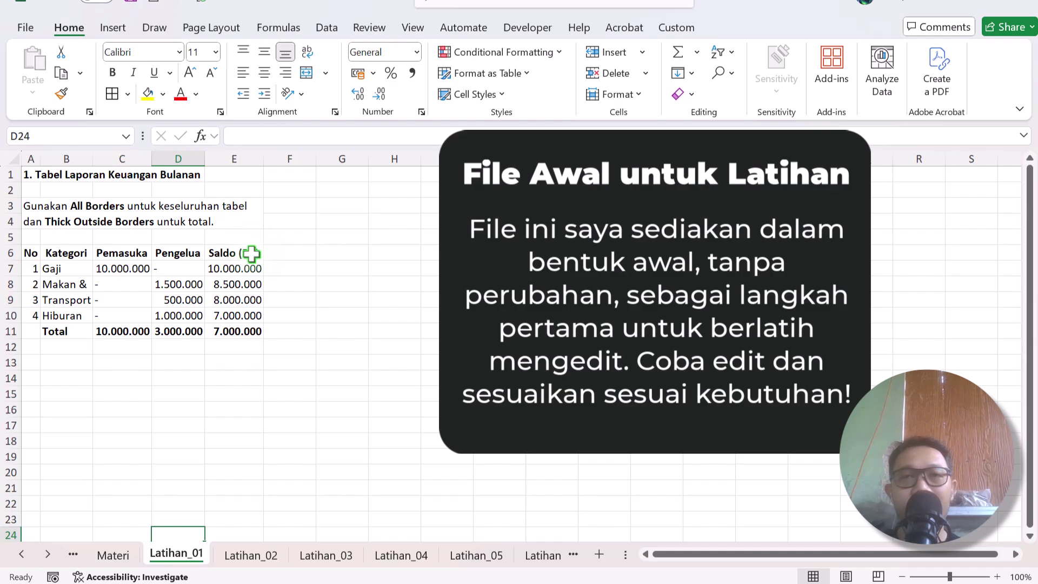
pyautogui.rightClick(169, 566)
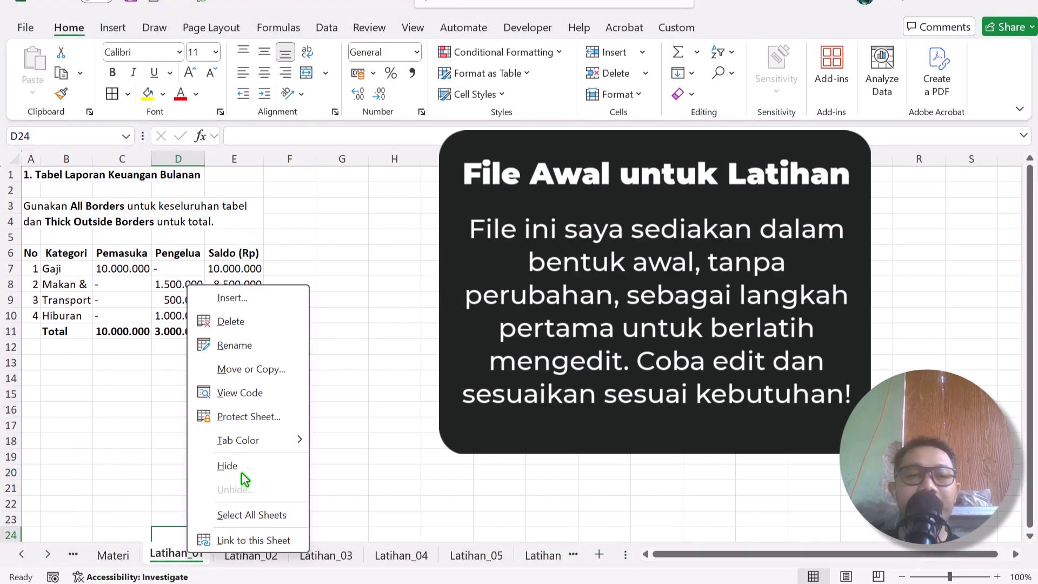
pyautogui.click(270, 370)
pyautogui.click(205, 445)
pyautogui.click(206, 463)
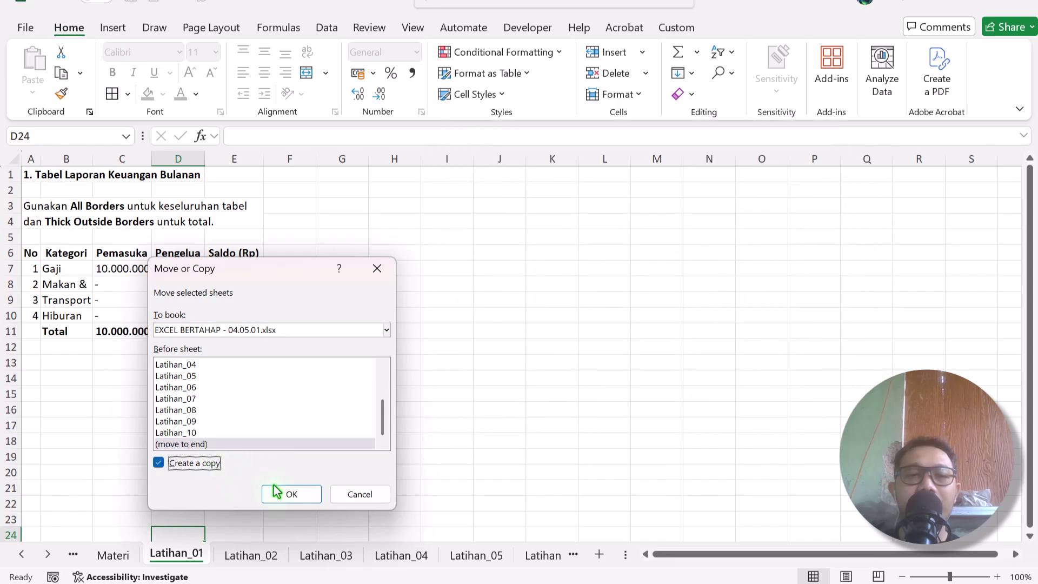
pyautogui.click(292, 494)
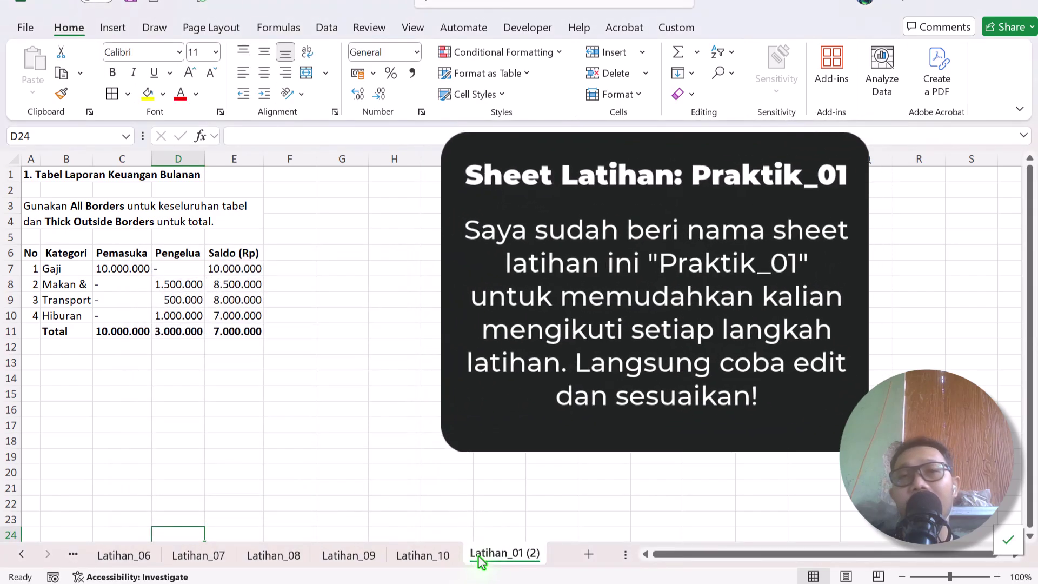
# - Rename the copied Latihan_01 sheet as Praktik_01
pyautogui.rightClick(479, 557)
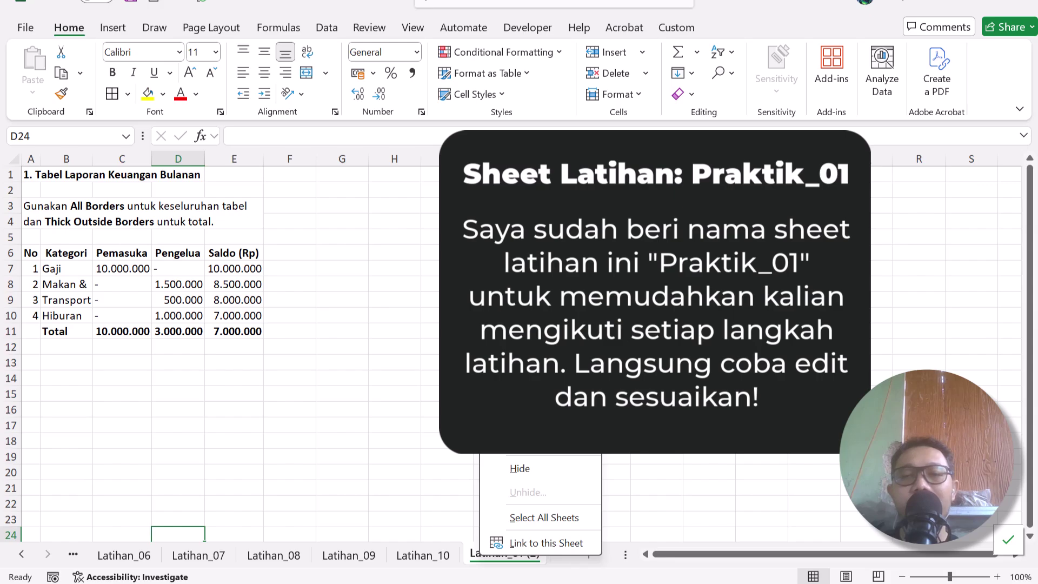
pyautogui.press('r')
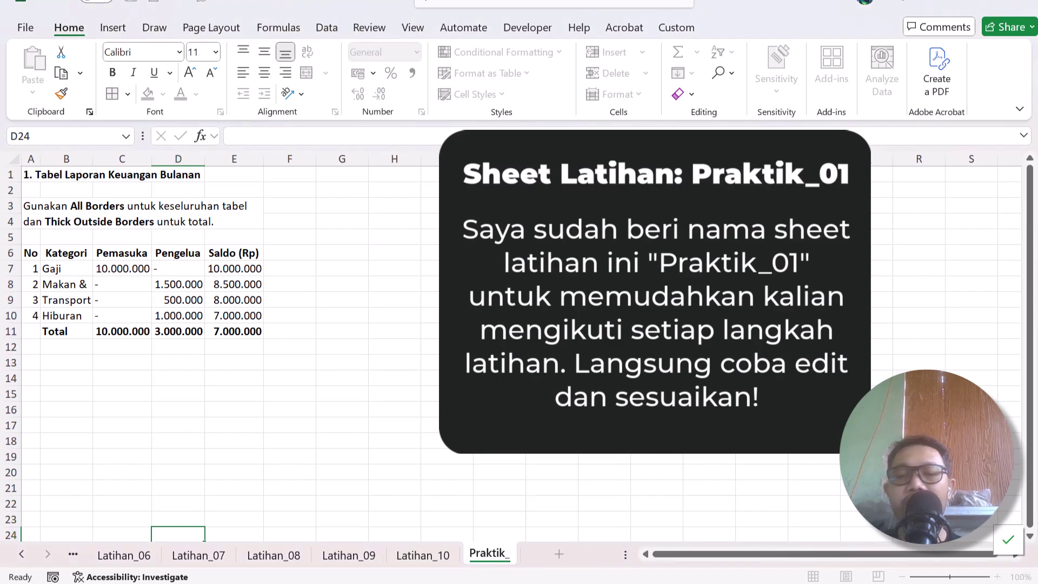
pyautogui.write('Praktik_01')
pyautogui.click(499, 346)
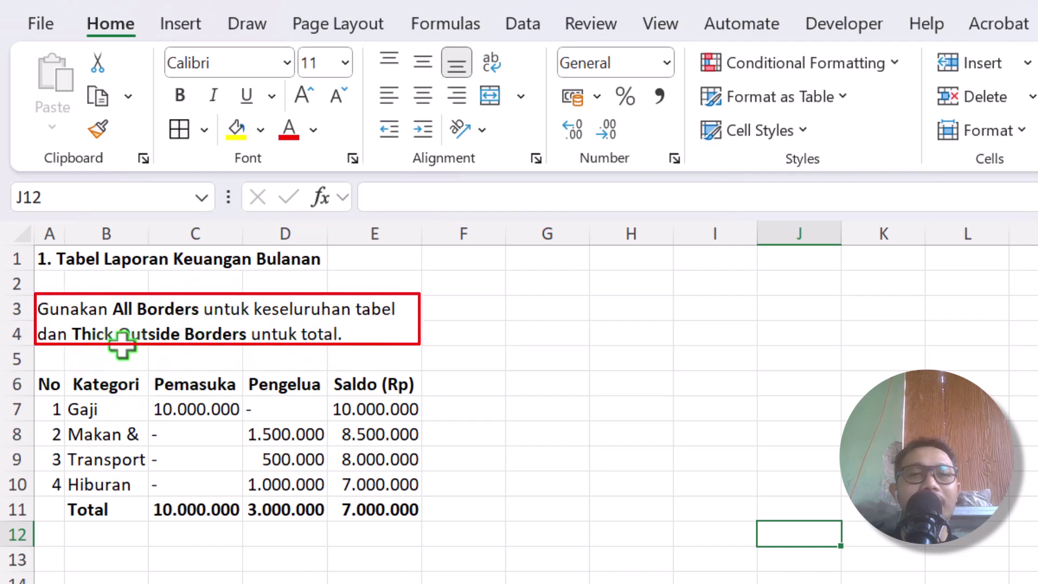
# - Hide the gridlines on the Praktik_01 sheet
pyautogui.click(102, 434)
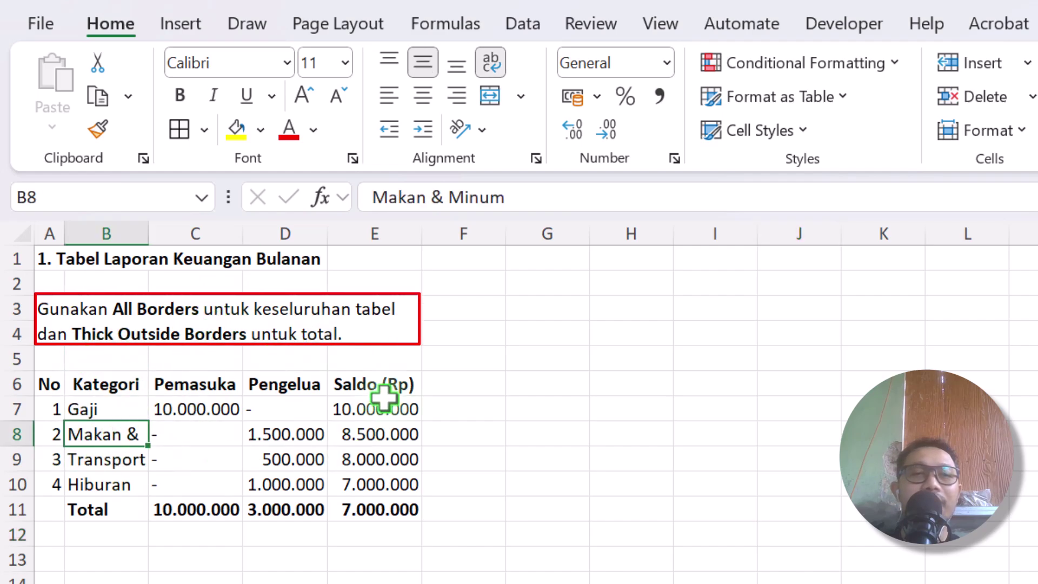
pyautogui.click(703, 22)
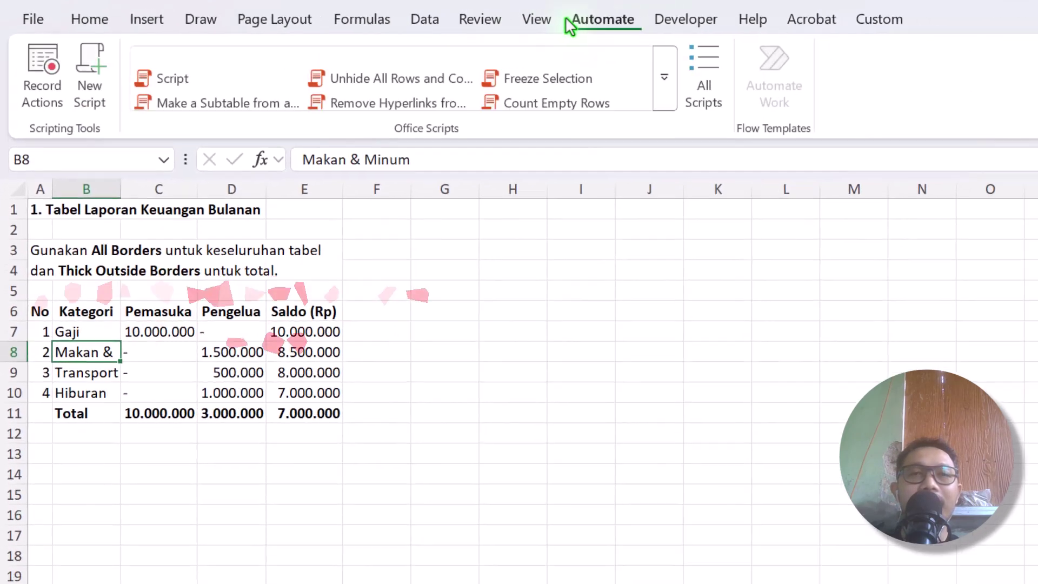
pyautogui.click(537, 19)
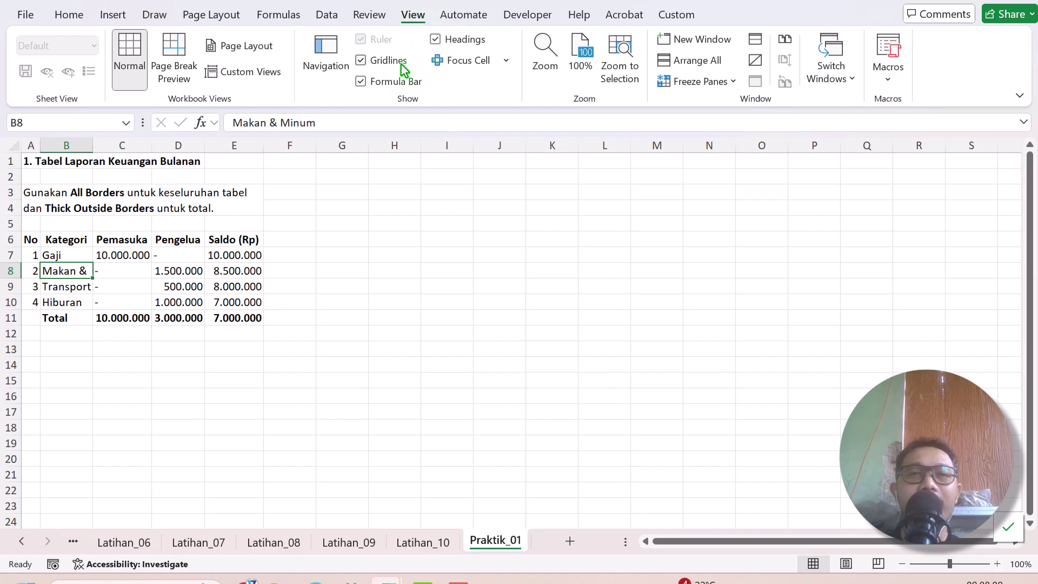
pyautogui.click(518, 83)
pyautogui.click(581, 352)
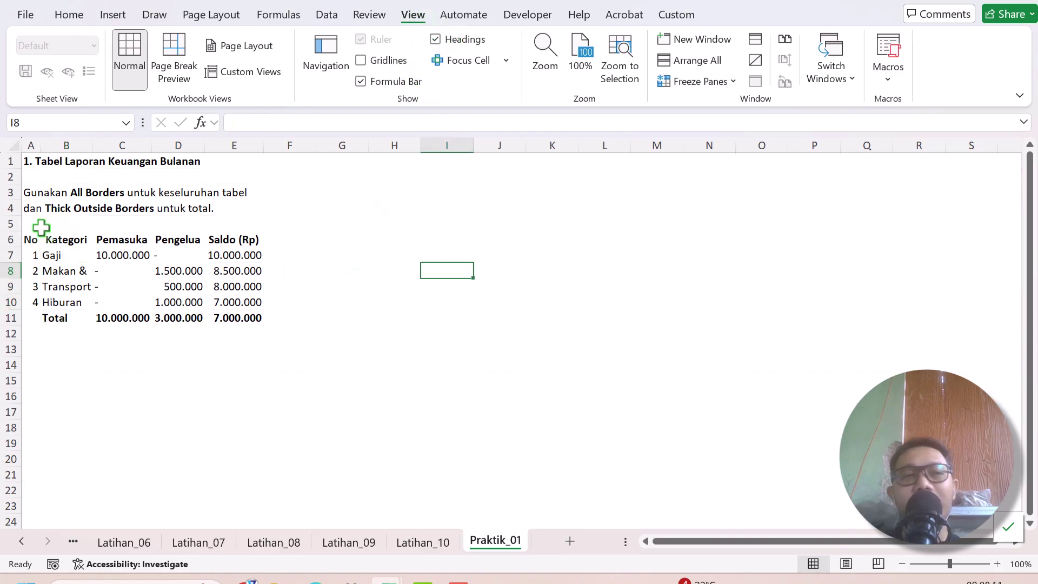
# - Select the monthly finance table A6:E11 and bring up the Home formatting commands
pyautogui.moveTo(31, 240); pyautogui.dragTo(209, 296)
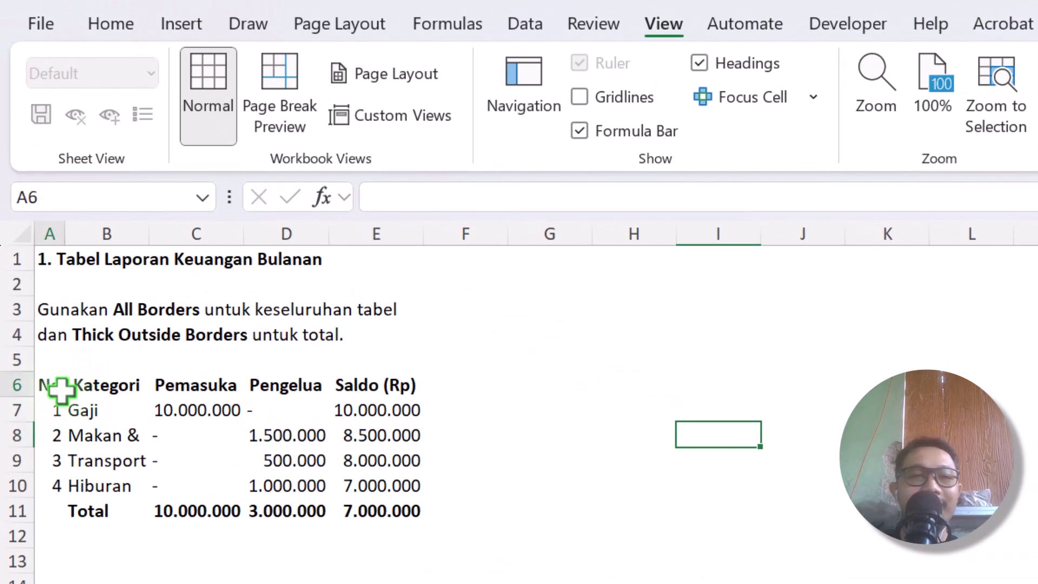
pyautogui.moveTo(336, 475); pyautogui.dragTo(379, 508)
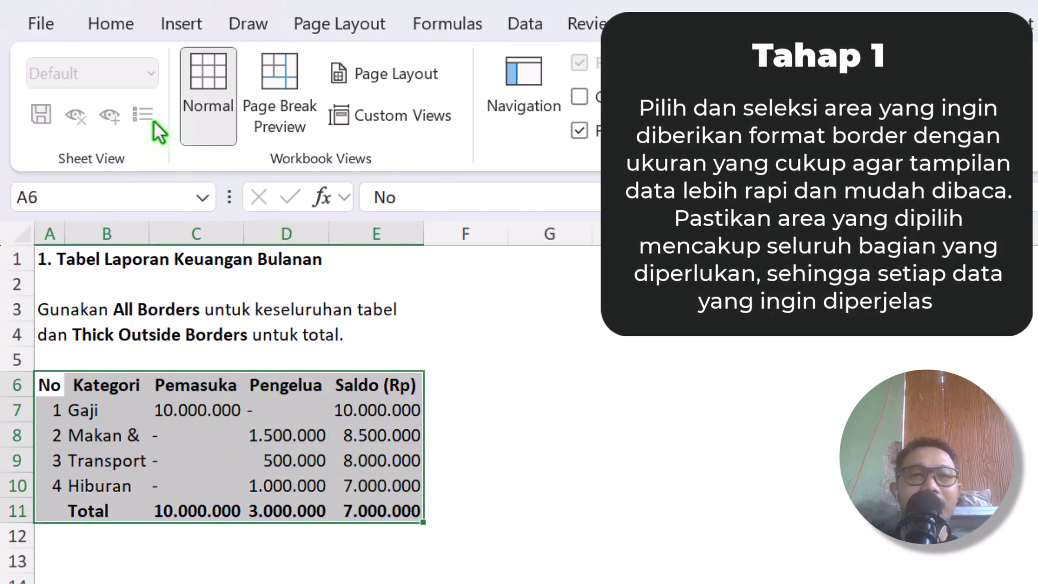
pyautogui.click(108, 23)
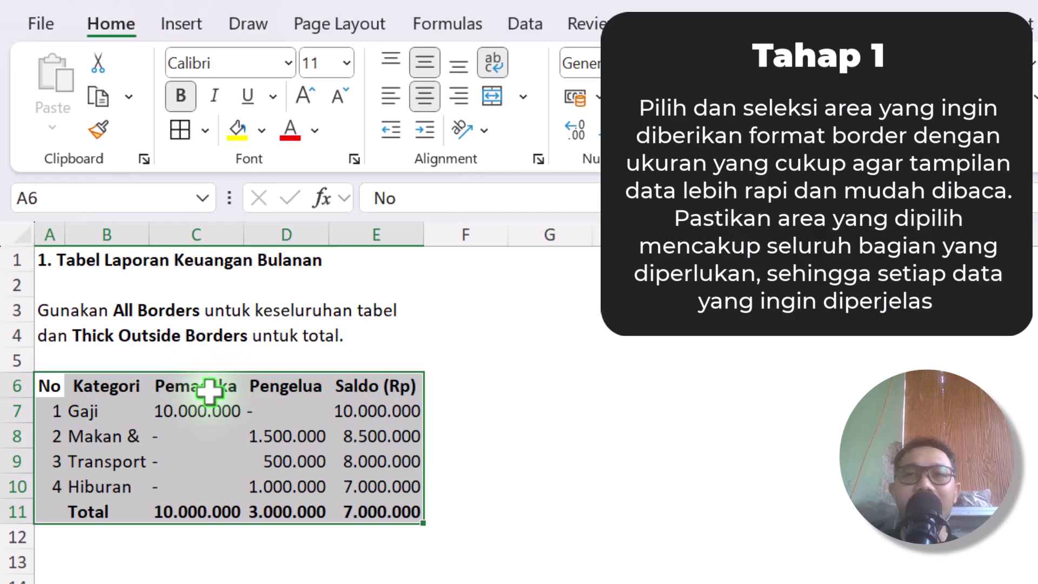
# - Reselect the entire table A6:E11 at once, starting from cell C9 inside it
pyautogui.click(216, 435)
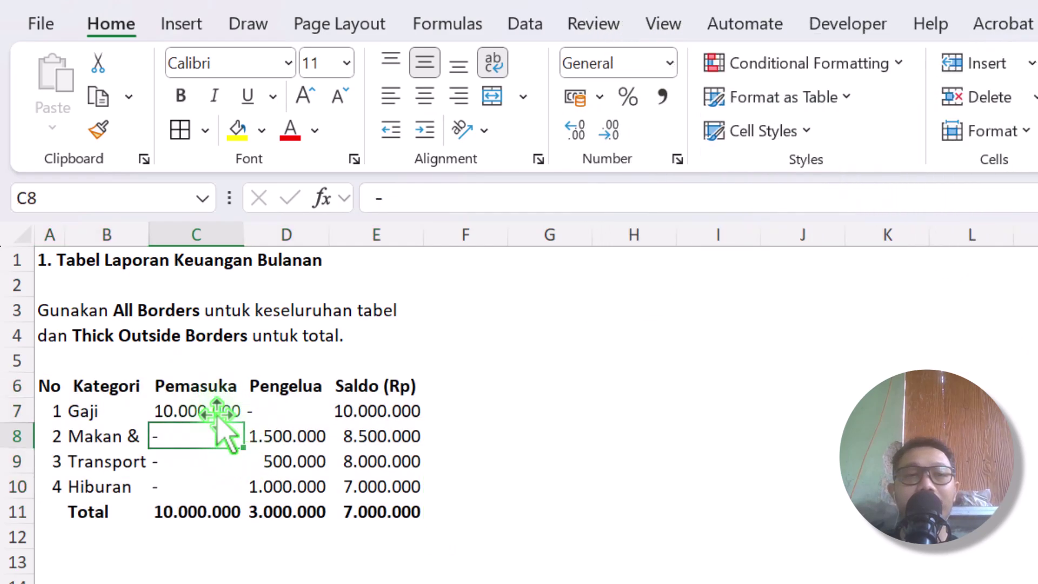
pyautogui.click(219, 482)
pyautogui.moveTo(49, 386); pyautogui.dragTo(361, 508)
pyautogui.click(238, 461)
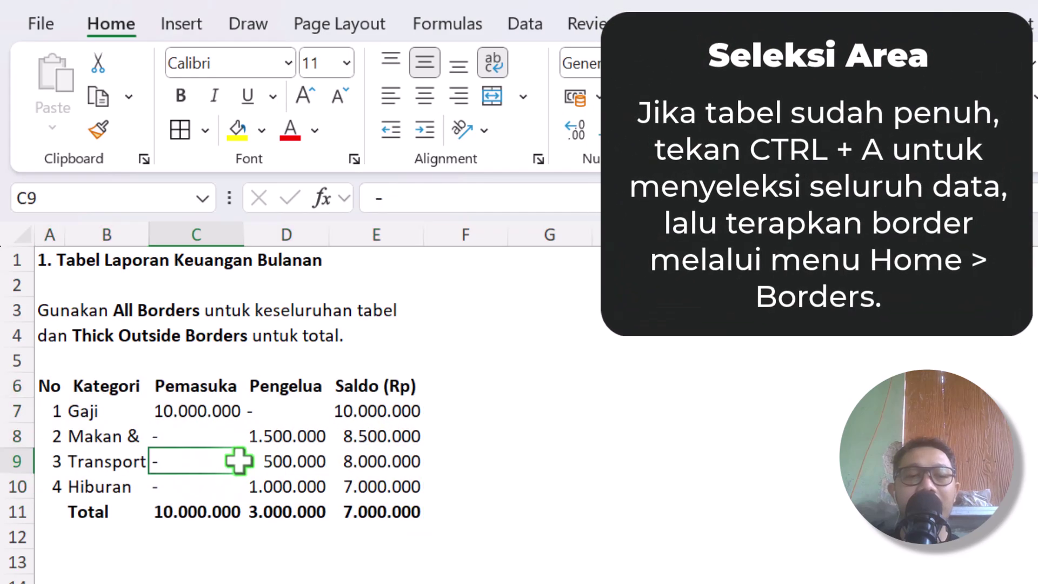
pyautogui.hotkey('ctrl', 'a')
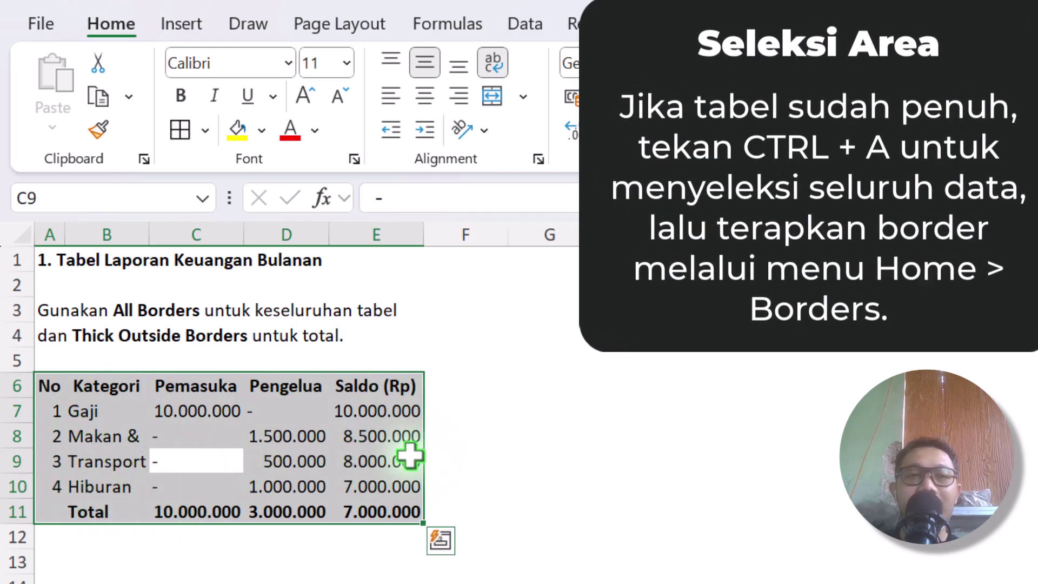
# - Try selecting the whole data region from C6 with blank row 5 deleted, and undo the row deletion
pyautogui.click(49, 358)
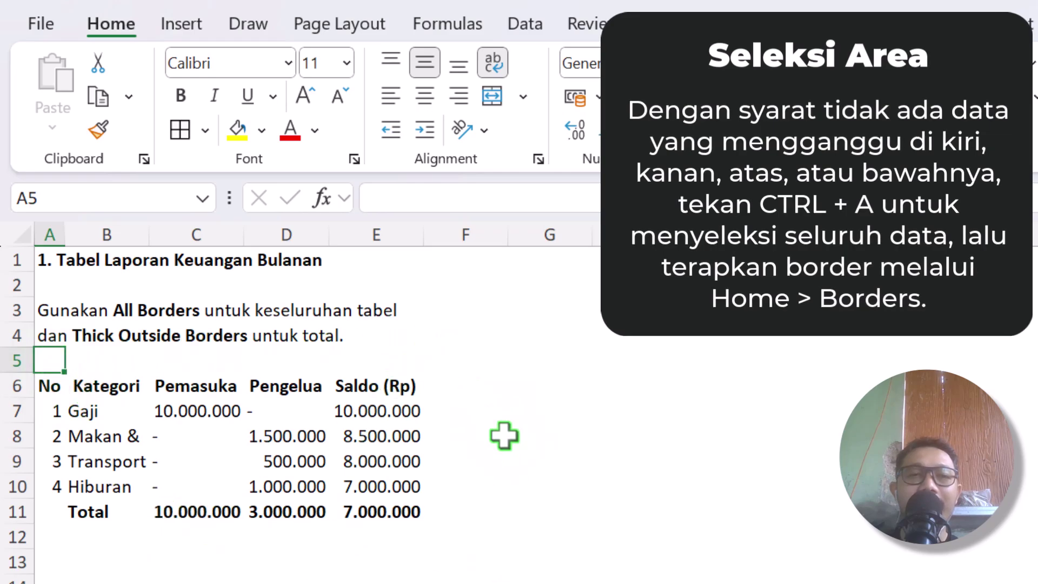
pyautogui.rightClick(23, 362)
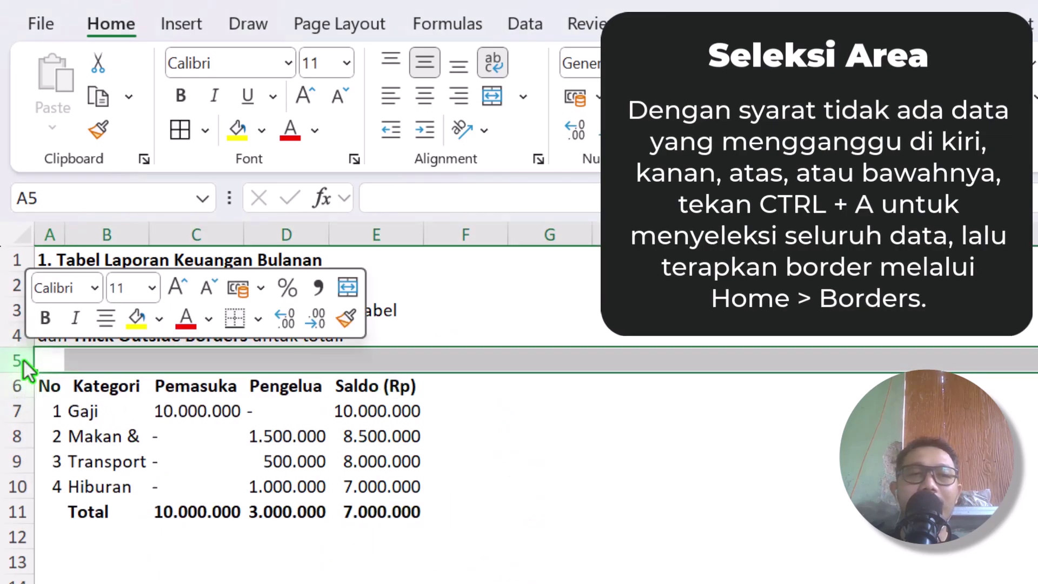
pyautogui.hotkey('ctrl', '-')
pyautogui.click(162, 382)
pyautogui.hotkey('ctrl', 'a')
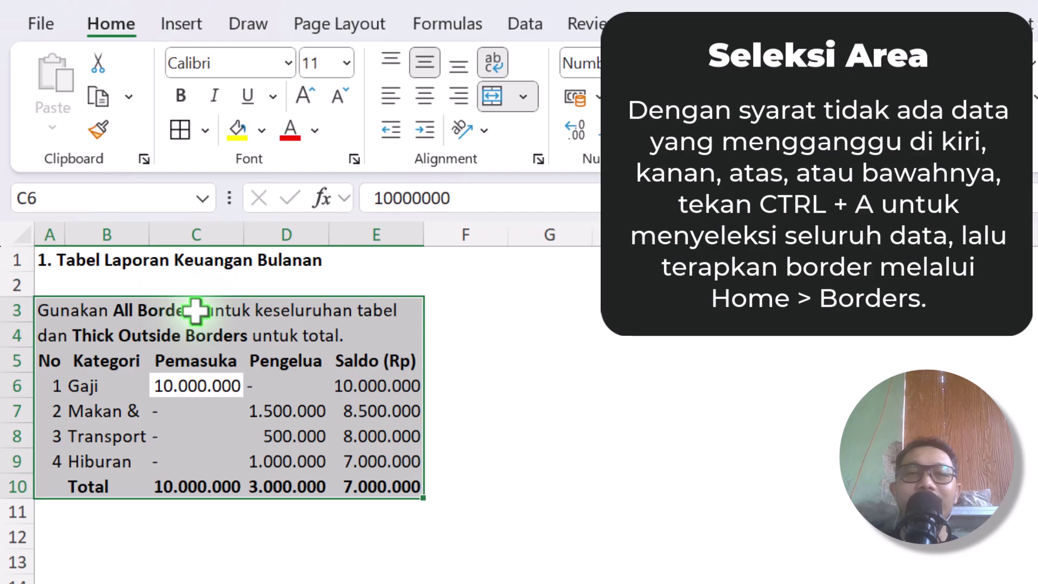
pyautogui.hotkey('ctrl', 'z')
# - Merge and centre the Total label across A11:B11 in the finance table
pyautogui.click(377, 461)
pyautogui.click(377, 511)
pyautogui.click(106, 514)
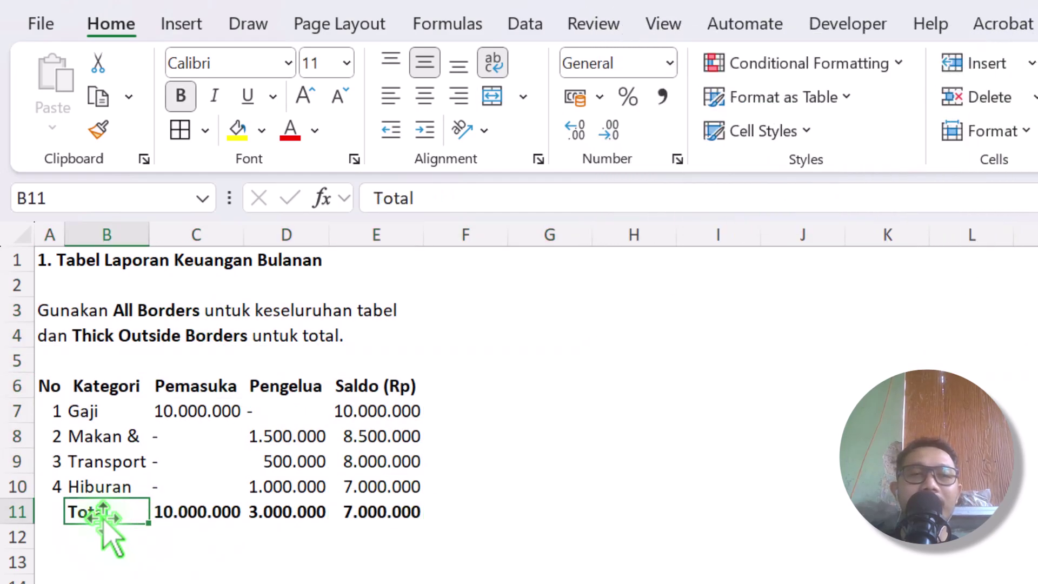
pyautogui.moveTo(103, 514); pyautogui.dragTo(50, 512)
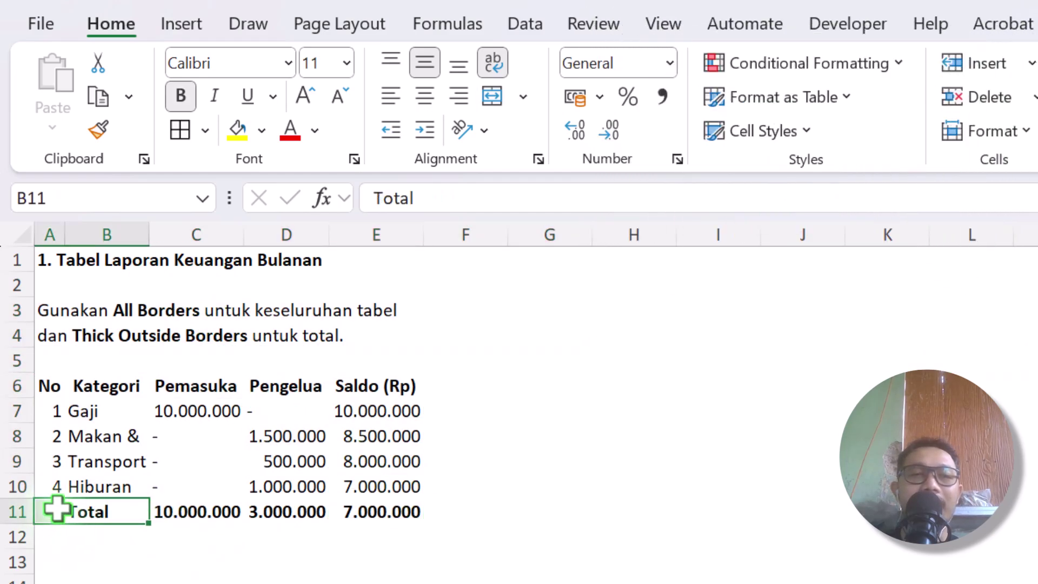
pyautogui.click(486, 98)
pyautogui.click(377, 484)
pyautogui.click(178, 463)
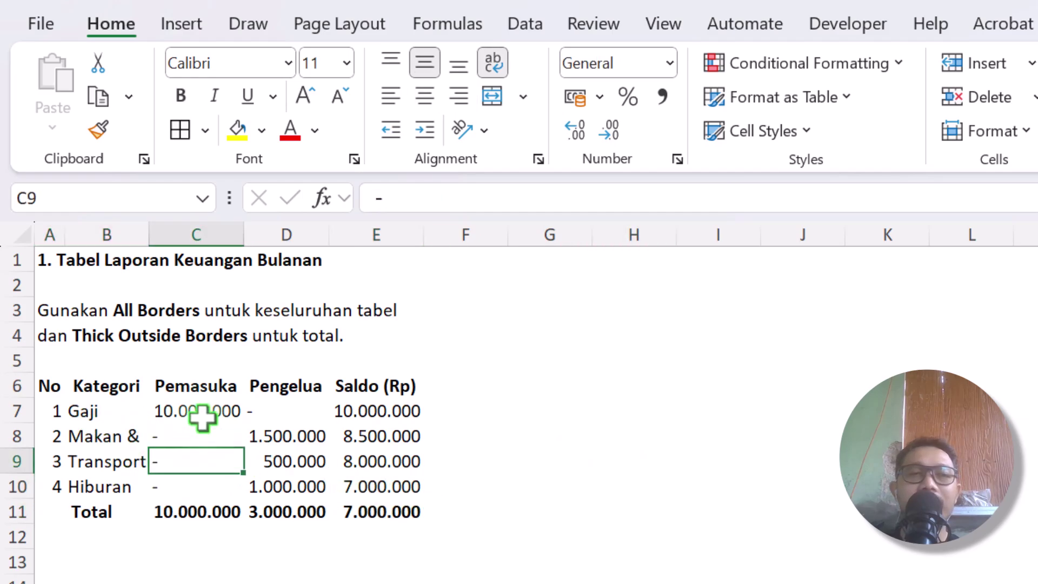
# - Try All Borders on the whole data region around C9 and again on the manually selected range A6:E11
pyautogui.hotkey('ctrl', 'a')
pyautogui.click(183, 141)
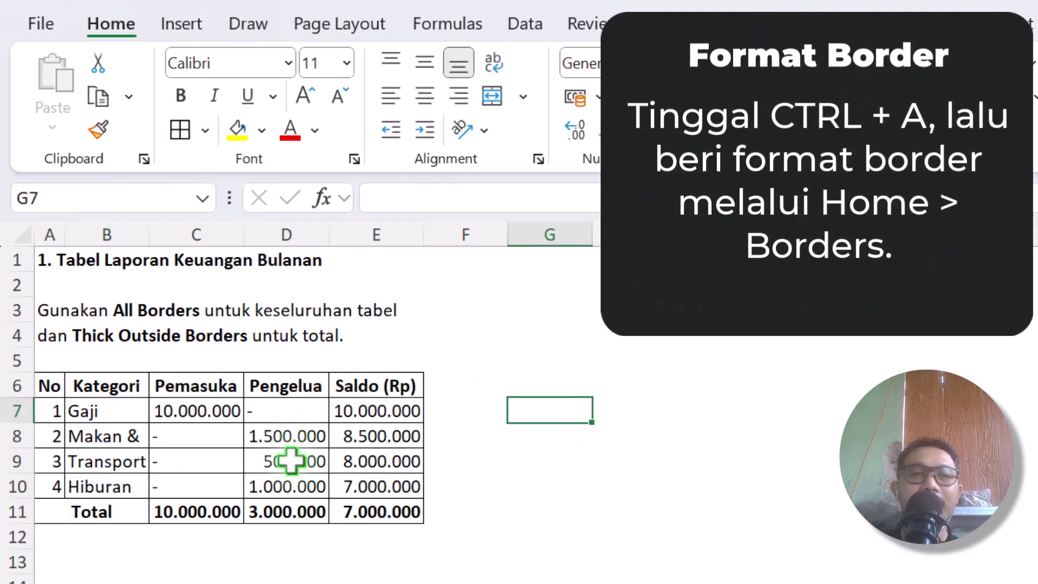
pyautogui.click(217, 414)
pyautogui.moveTo(62, 389); pyautogui.dragTo(379, 511)
pyautogui.click(204, 131)
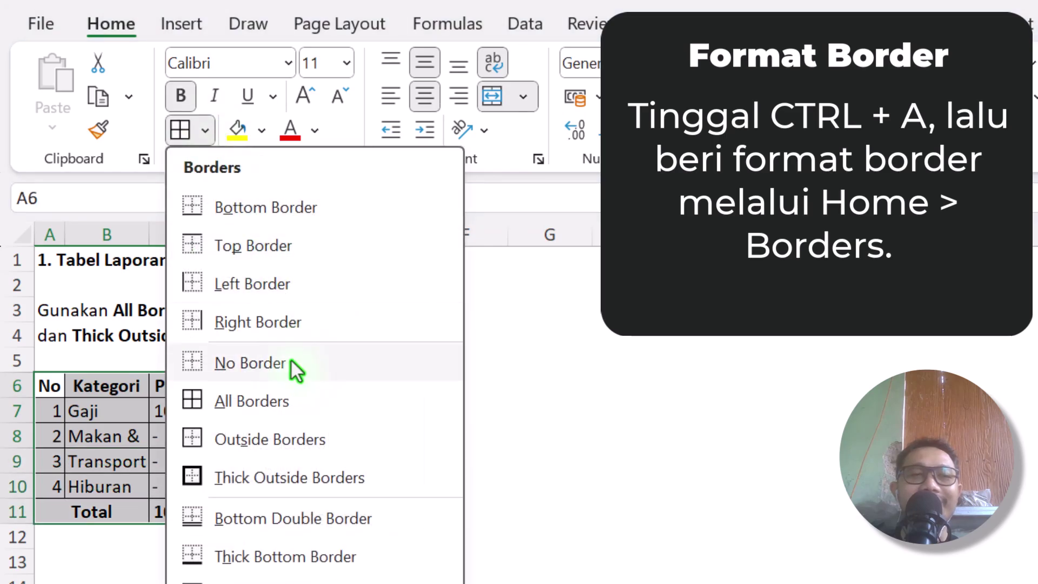
pyautogui.click(271, 403)
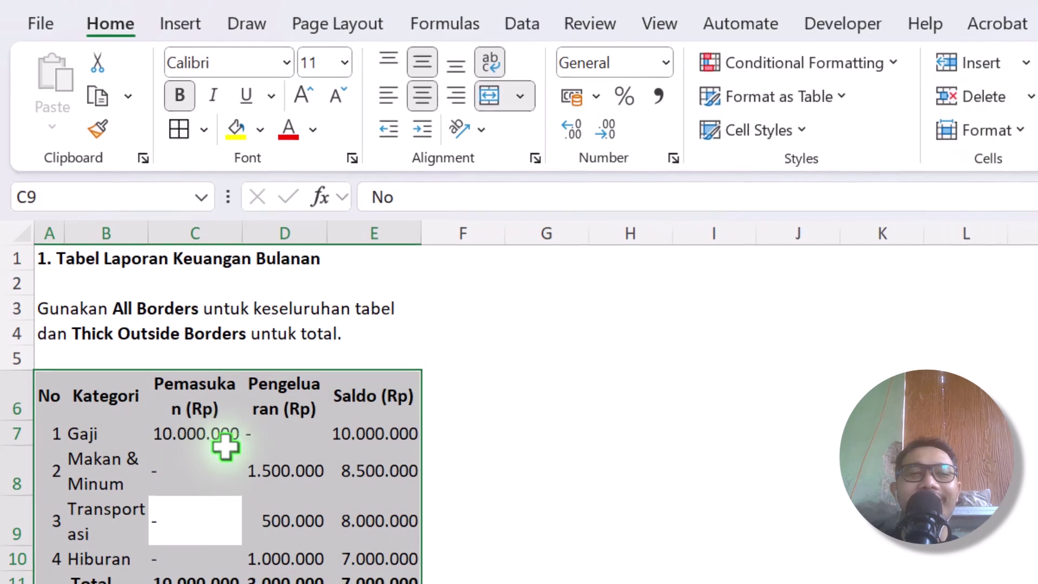
# - Apply All Borders to the entire finance table A6:E11
pyautogui.click(173, 414)
pyautogui.moveTo(48, 405); pyautogui.dragTo(364, 549)
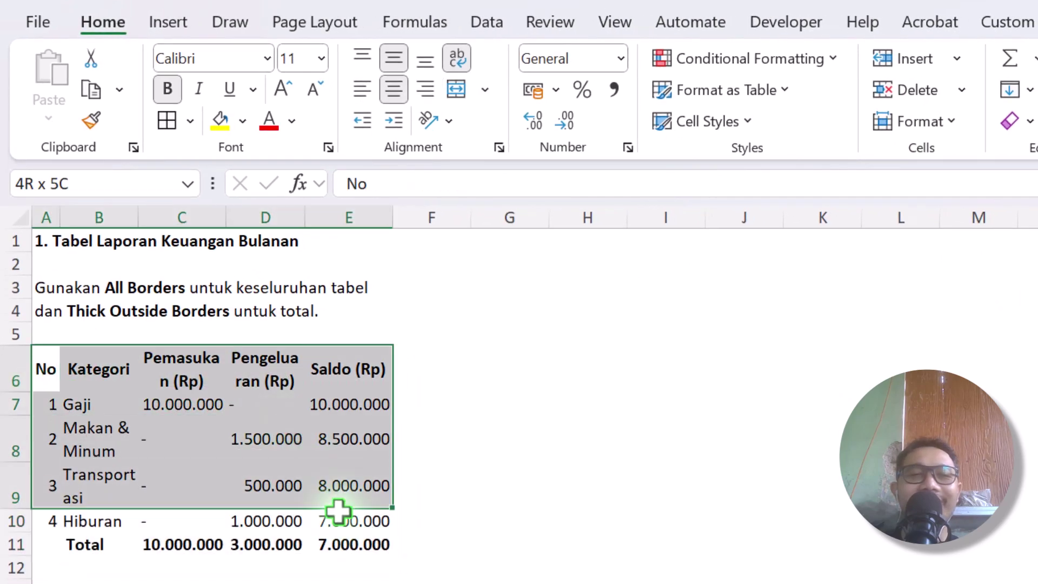
pyautogui.moveTo(338, 511); pyautogui.dragTo(346, 543)
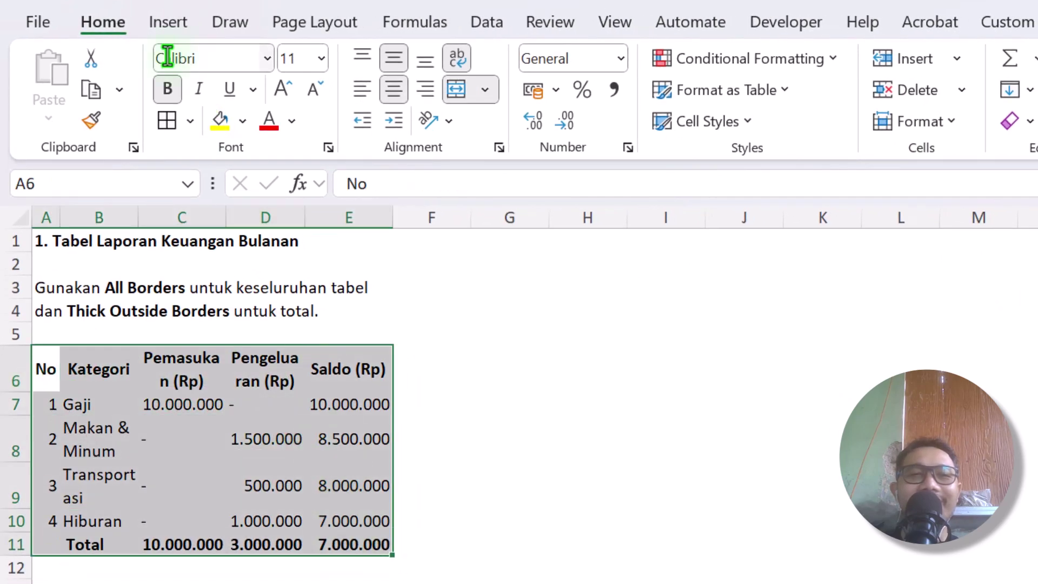
pyautogui.click(191, 120)
pyautogui.click(259, 372)
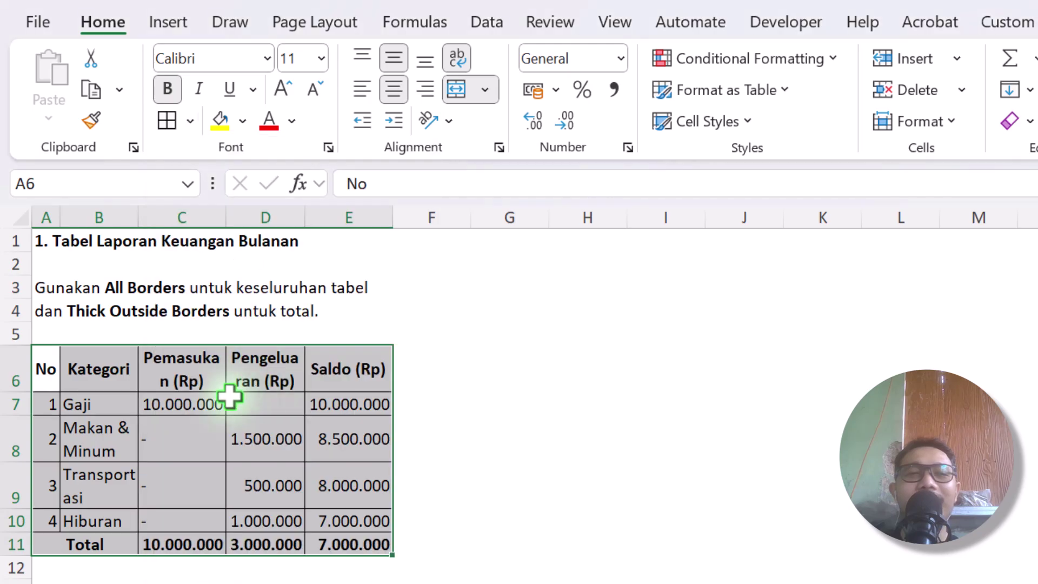
# - Widen columns A through E to one equal, larger width
pyautogui.click(181, 438)
pyautogui.moveTo(41, 216); pyautogui.dragTo(449, 219)
pyautogui.click(236, 330)
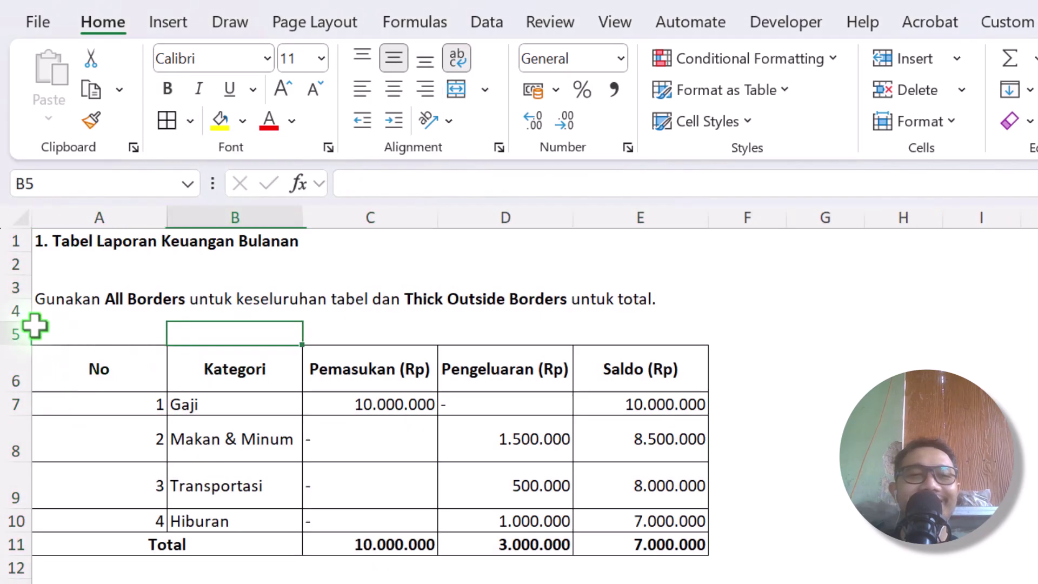
# - Auto-fit all row heights and column widths across the whole sheet
pyautogui.click(20, 215)
pyautogui.moveTo(16, 392); pyautogui.dragTo(22, 389)
pyautogui.doubleClick(22, 388)
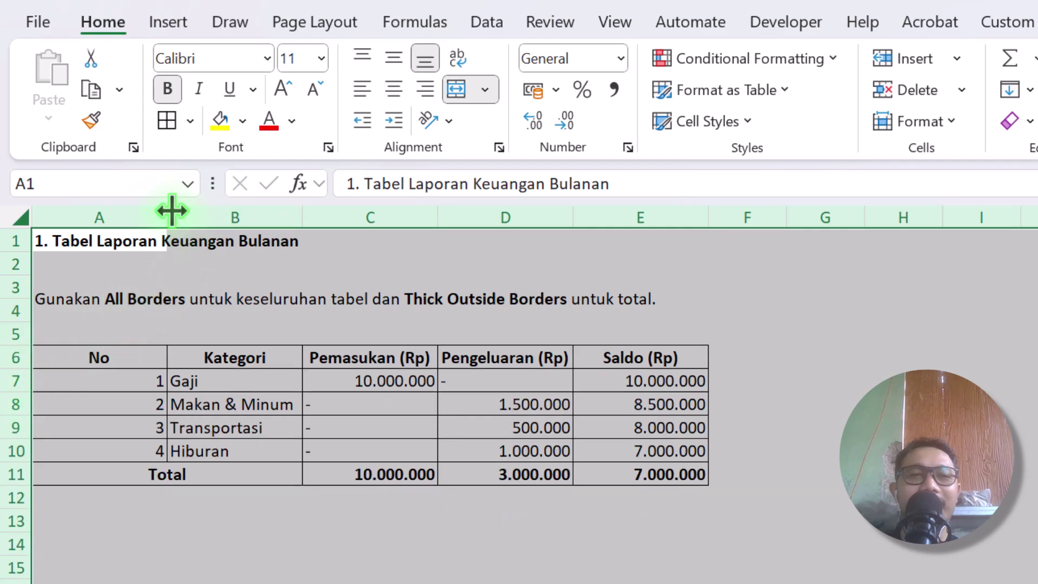
pyautogui.doubleClick(168, 215)
pyautogui.click(233, 302)
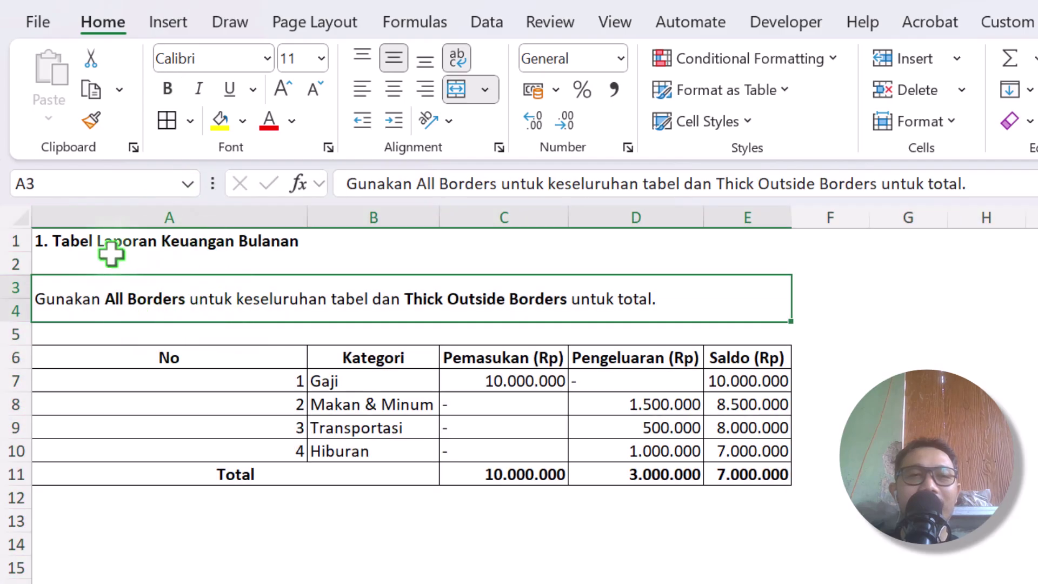
# - Merge the title Tabel Laporan Keuangan Bulanan across A1:E1 and align it left
pyautogui.moveTo(87, 241); pyautogui.dragTo(757, 238)
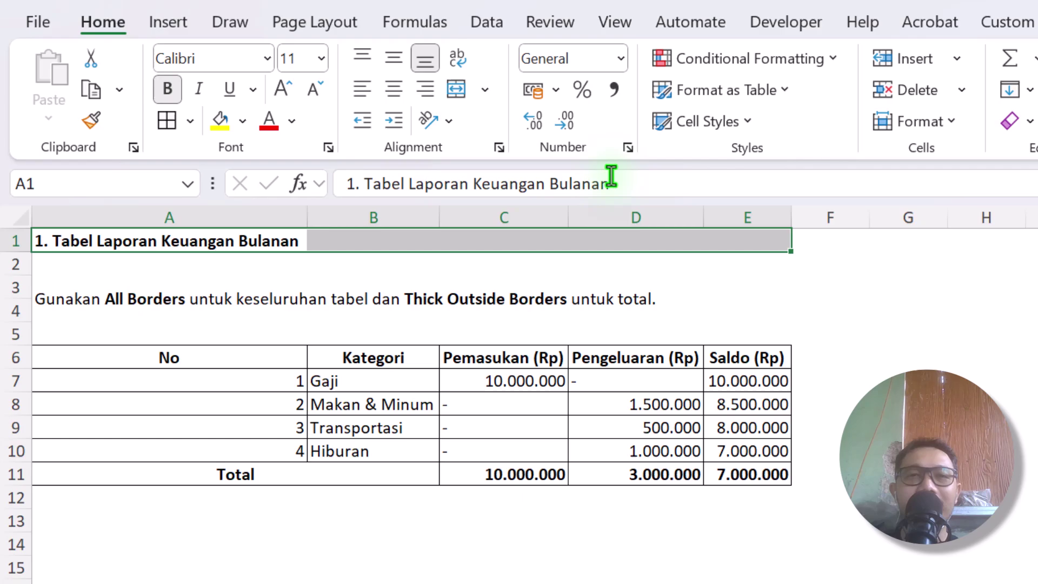
pyautogui.click(465, 90)
pyautogui.click(367, 89)
pyautogui.click(433, 468)
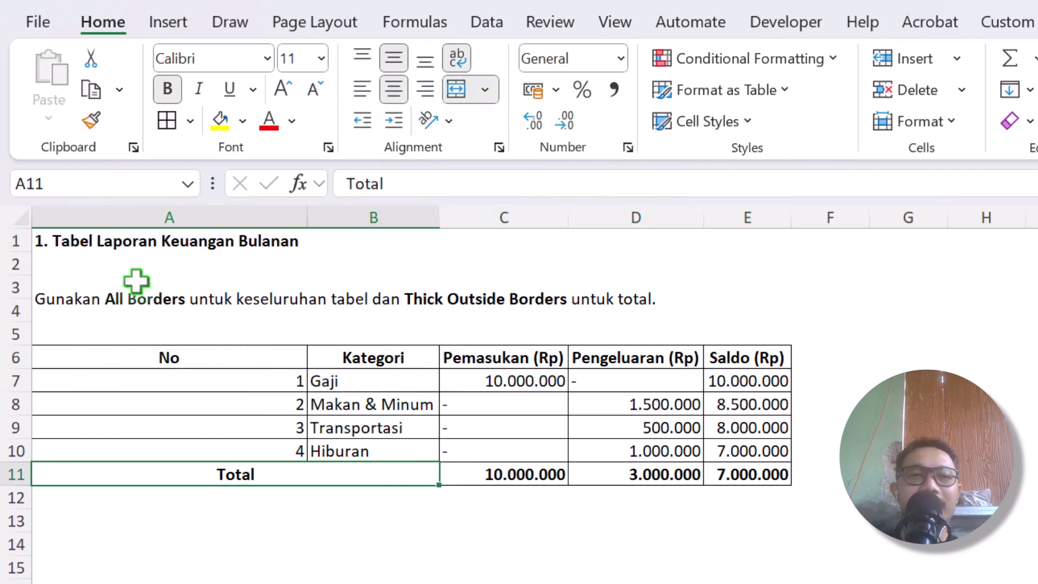
# - Auto-fit the width of the No column A
pyautogui.click(132, 216)
pyautogui.doubleClick(307, 216)
pyautogui.click(179, 295)
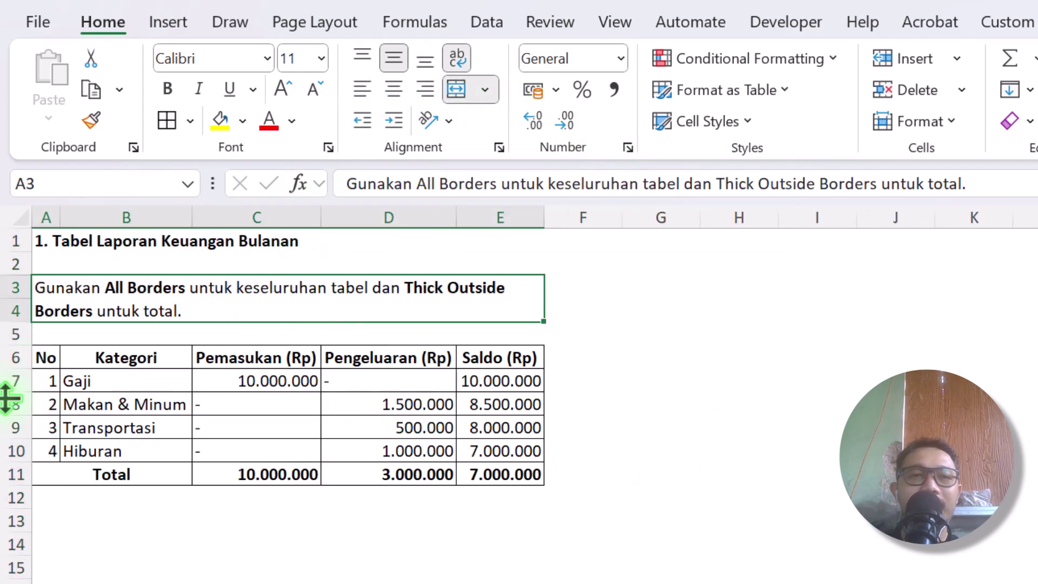
# - Centre the row numbers in A7:A10
pyautogui.moveTo(46, 381); pyautogui.dragTo(51, 453)
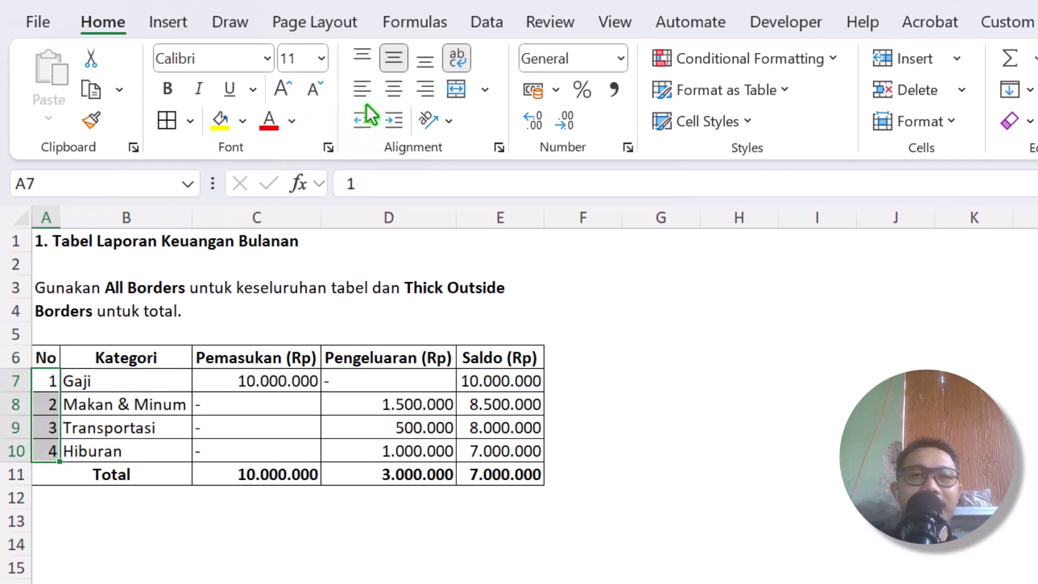
pyautogui.click(394, 89)
pyautogui.click(346, 320)
pyautogui.click(69, 424)
# - Fill the table's header row A6:E6 with a light blue theme colour
pyautogui.moveTo(51, 359); pyautogui.dragTo(533, 357)
pyautogui.click(250, 120)
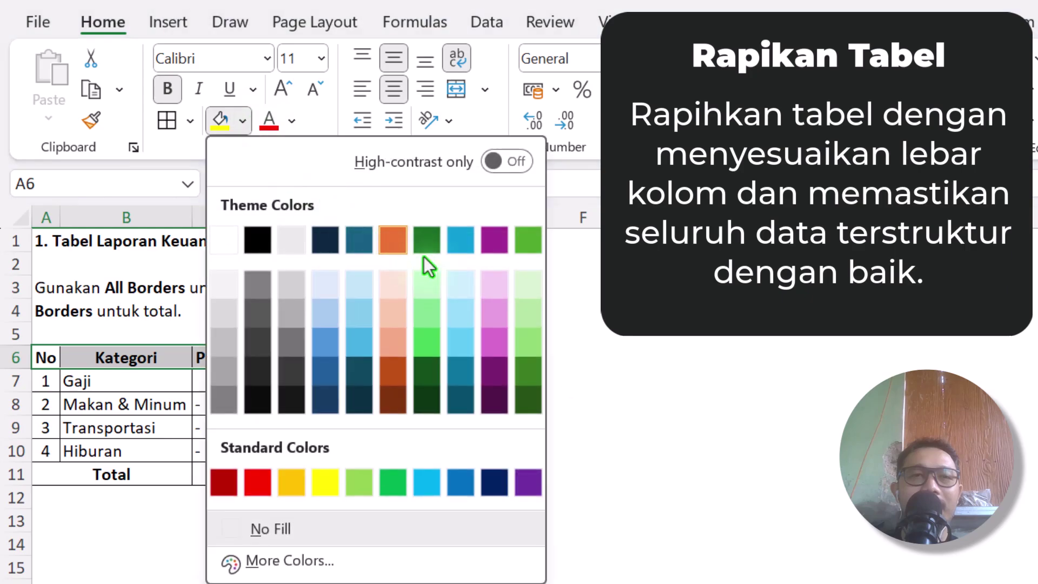
pyautogui.click(373, 292)
pyautogui.click(382, 387)
pyautogui.click(409, 327)
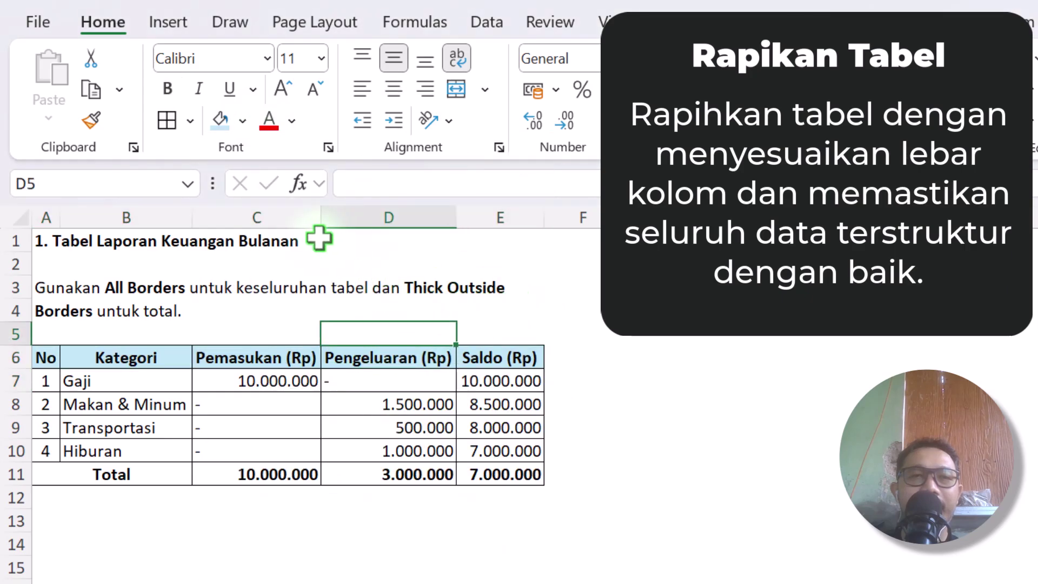
# - Widen the Pemasukan, Pengeluaran and Saldo columns C through E to the same larger width
pyautogui.click(297, 236)
pyautogui.moveTo(303, 219); pyautogui.dragTo(410, 247)
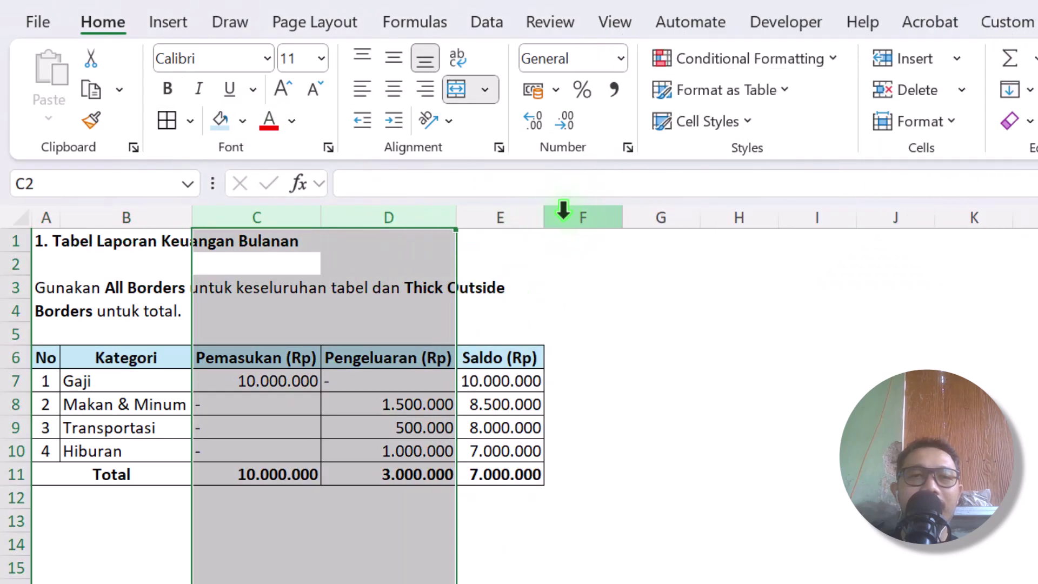
pyautogui.moveTo(315, 216); pyautogui.dragTo(656, 217)
pyautogui.click(582, 382)
pyautogui.click(470, 475)
pyautogui.click(151, 397)
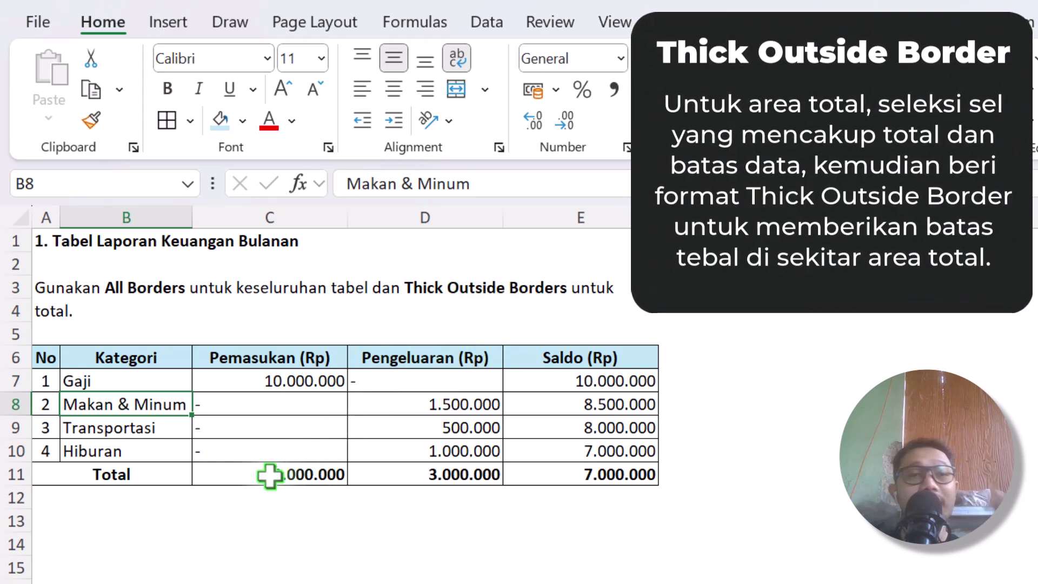
# - Make the Total row 11 taller and increase the font size of A11:E11 to 14
pyautogui.moveTo(146, 466); pyautogui.dragTo(608, 473)
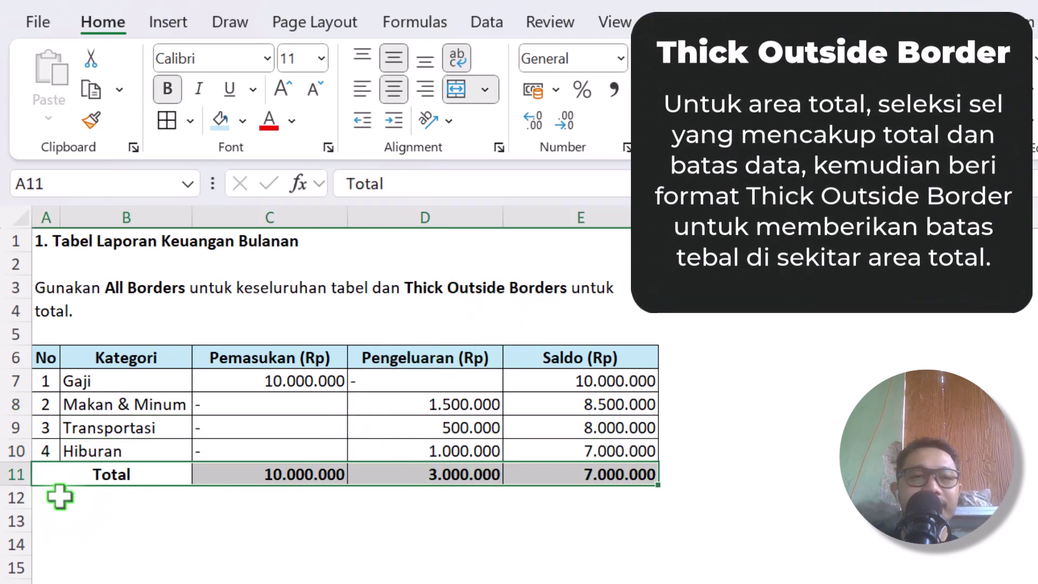
pyautogui.moveTo(25, 485); pyautogui.dragTo(24, 499)
pyautogui.click(95, 508)
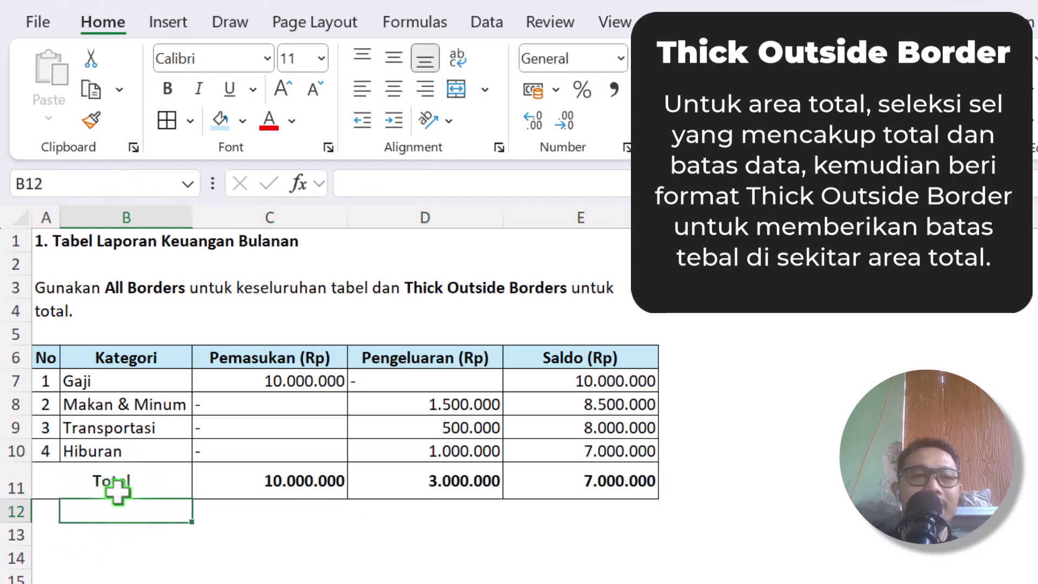
pyautogui.moveTo(121, 492); pyautogui.dragTo(581, 477)
pyautogui.doubleClick(281, 89)
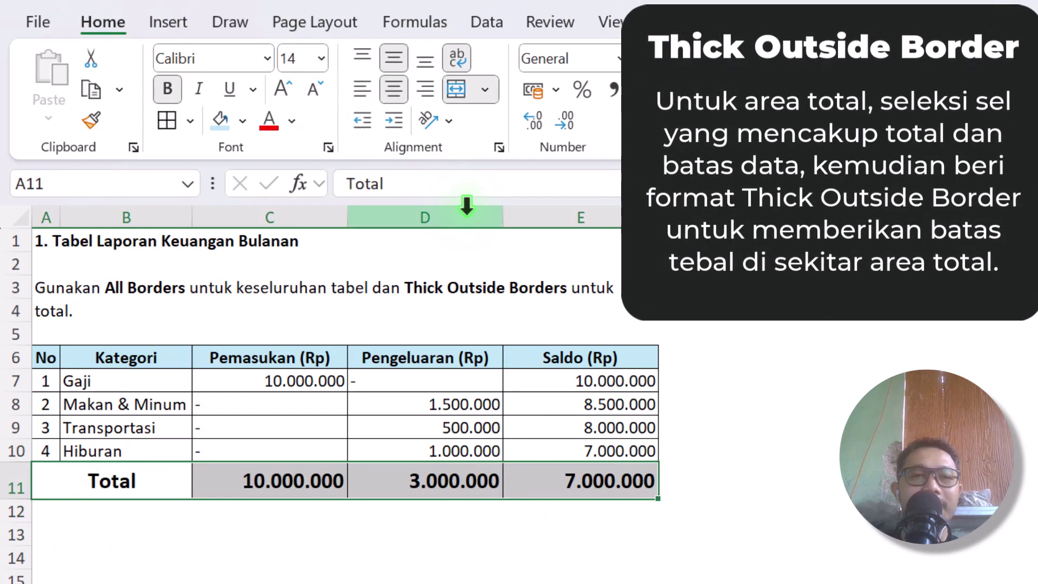
# - Apply Thick Outside Borders to the Total row A11:E11
pyautogui.click(192, 124)
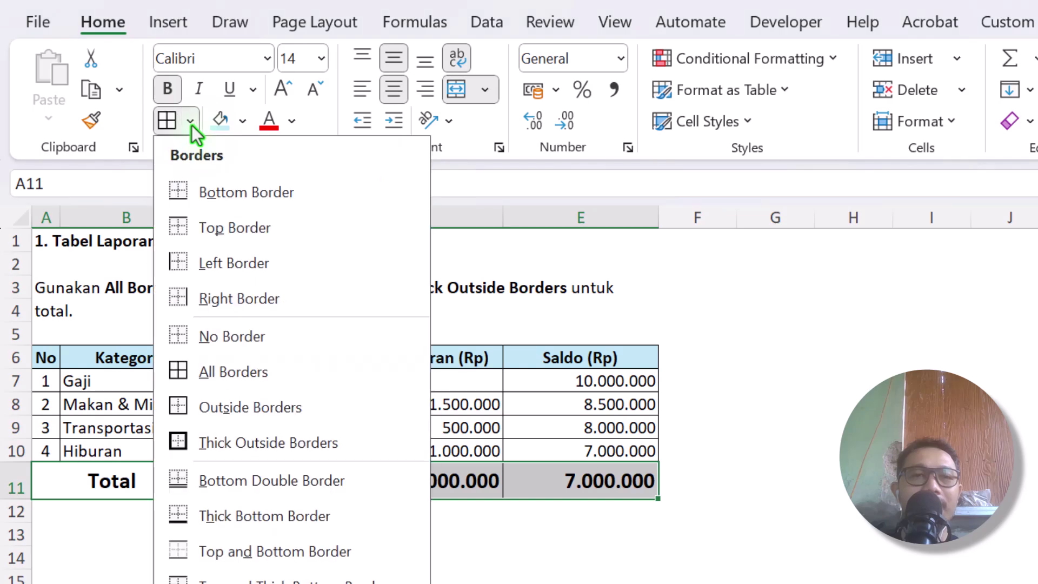
pyautogui.click(280, 441)
pyautogui.click(382, 583)
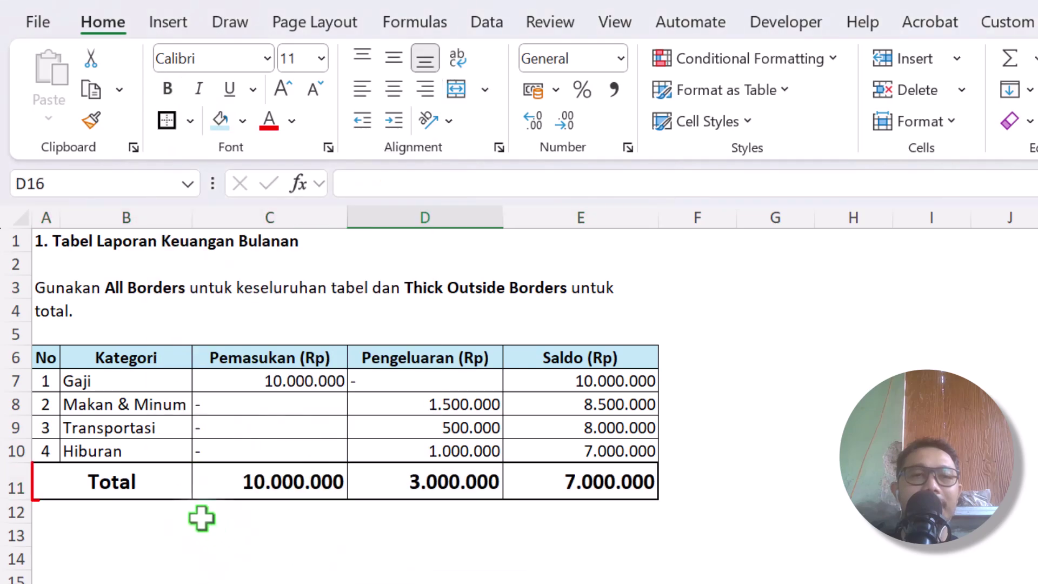
# - Fill the Total row A11:E11 with a very light grey theme colour
pyautogui.moveTo(162, 481); pyautogui.dragTo(621, 481)
pyautogui.click(241, 123)
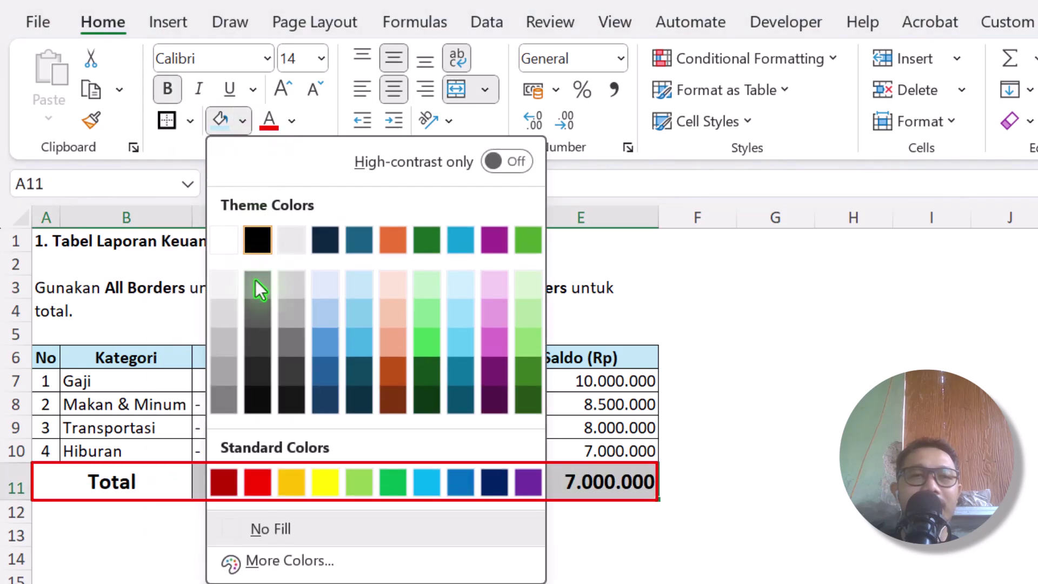
pyautogui.click(230, 283)
pyautogui.click(138, 378)
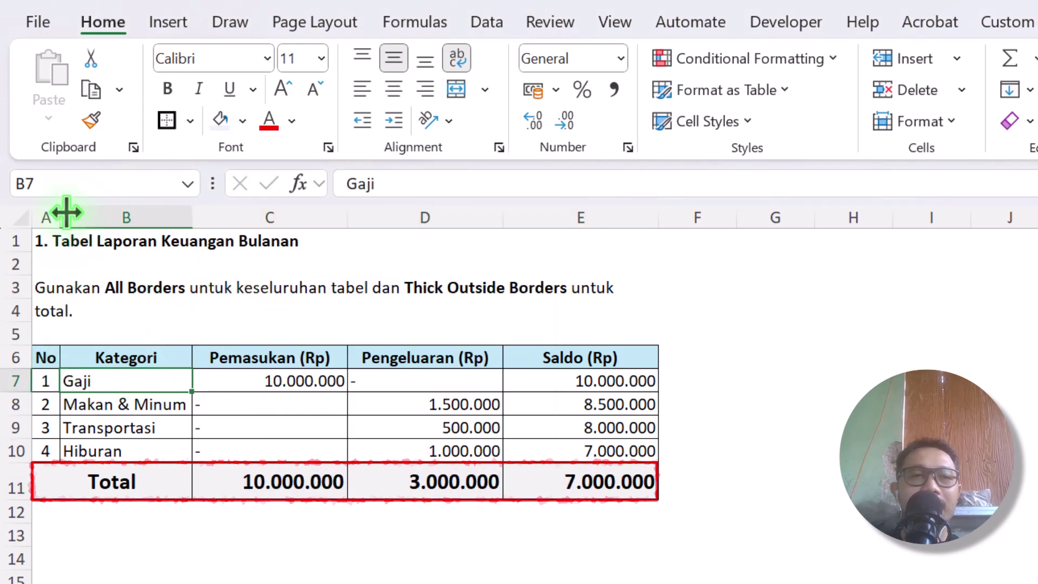
pyautogui.click(43, 216)
pyautogui.rightClick(44, 215)
pyautogui.click(102, 484)
pyautogui.click(122, 429)
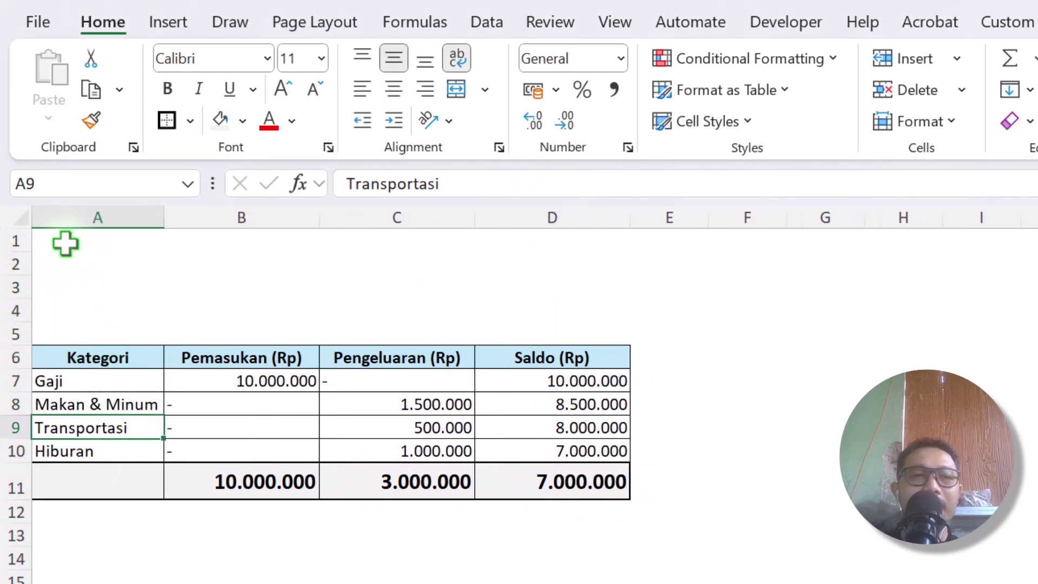
pyautogui.hotkey('ctrl', 'z')
# - Insert a blank column before the No column and narrow it to a slim margin
pyautogui.rightClick(48, 217)
pyautogui.click(116, 465)
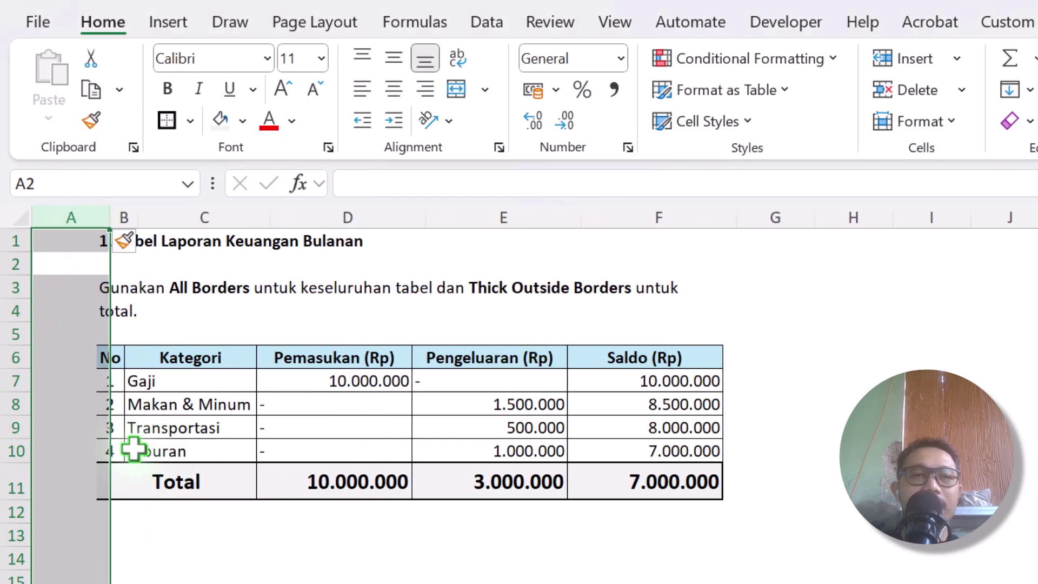
pyautogui.click(121, 451)
pyautogui.moveTo(109, 217); pyautogui.dragTo(54, 219)
pyautogui.click(292, 363)
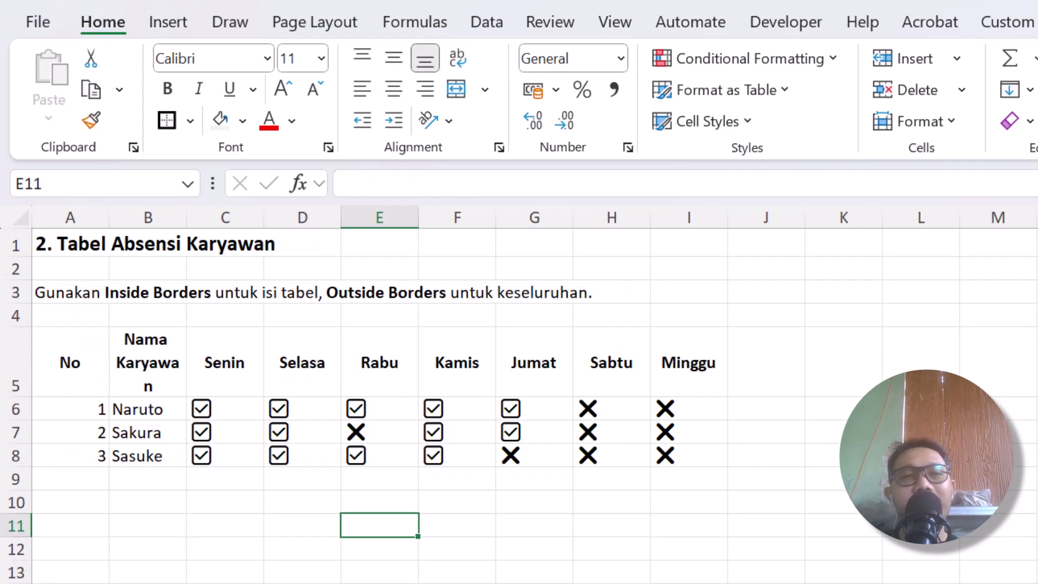
# - Create a copy of the Latihan_02 sheet at the end of the workbook
pyautogui.rightClick(564, 583)
pyautogui.click(678, 539)
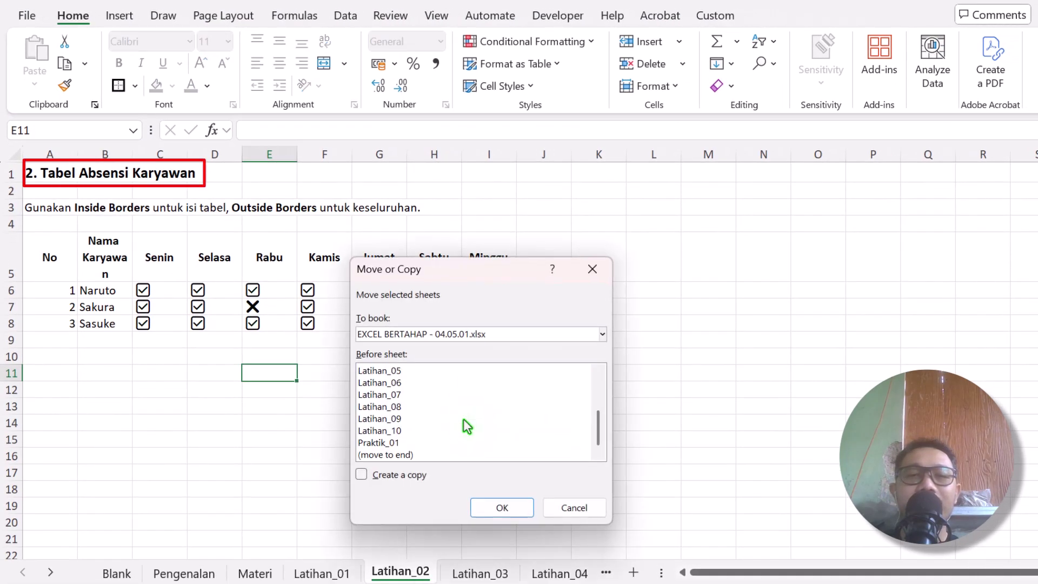
pyautogui.click(402, 456)
pyautogui.click(400, 477)
pyautogui.click(491, 508)
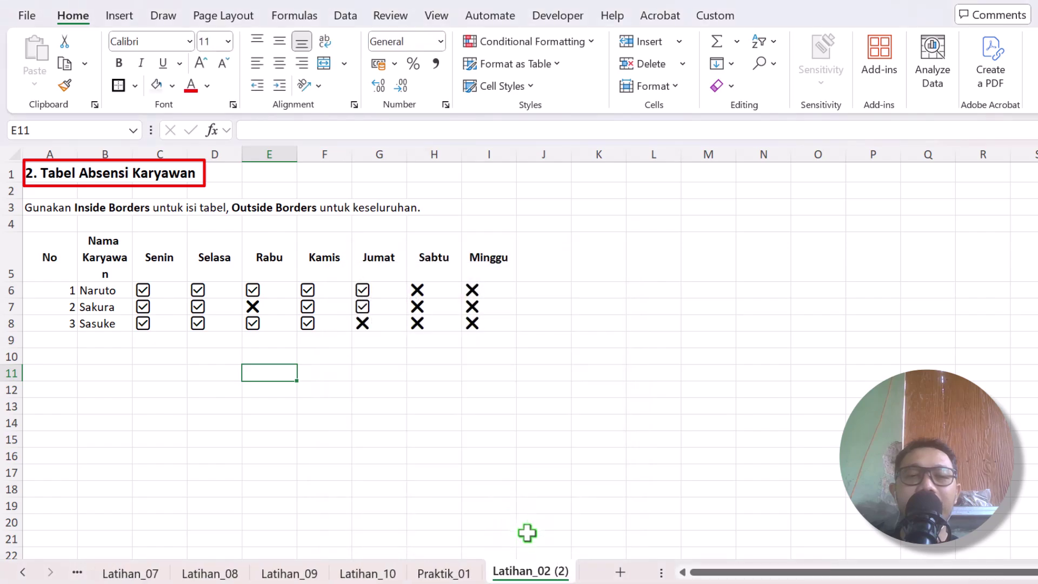
# - Rename the copied Latihan_02 sheet as Praktik_02
pyautogui.rightClick(531, 571)
pyautogui.click(596, 360)
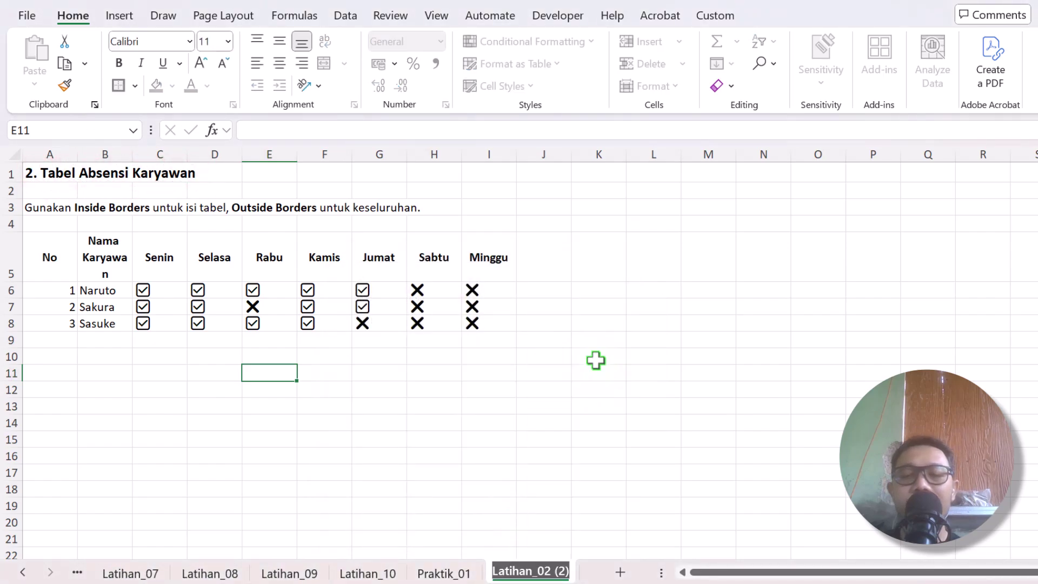
pyautogui.write('Praktik_')
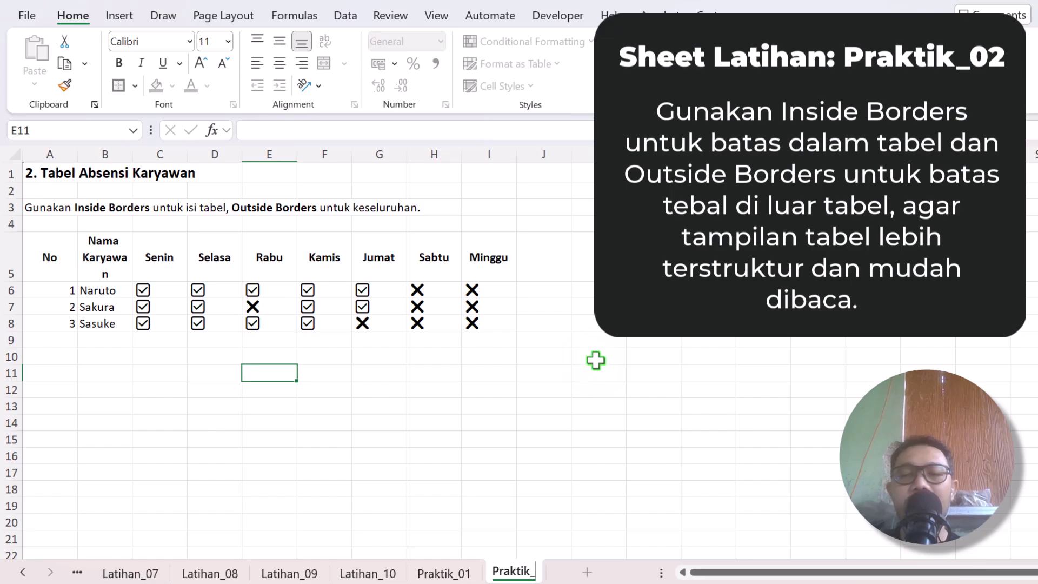
pyautogui.write('02')
pyautogui.press('Return')
pyautogui.click(472, 388)
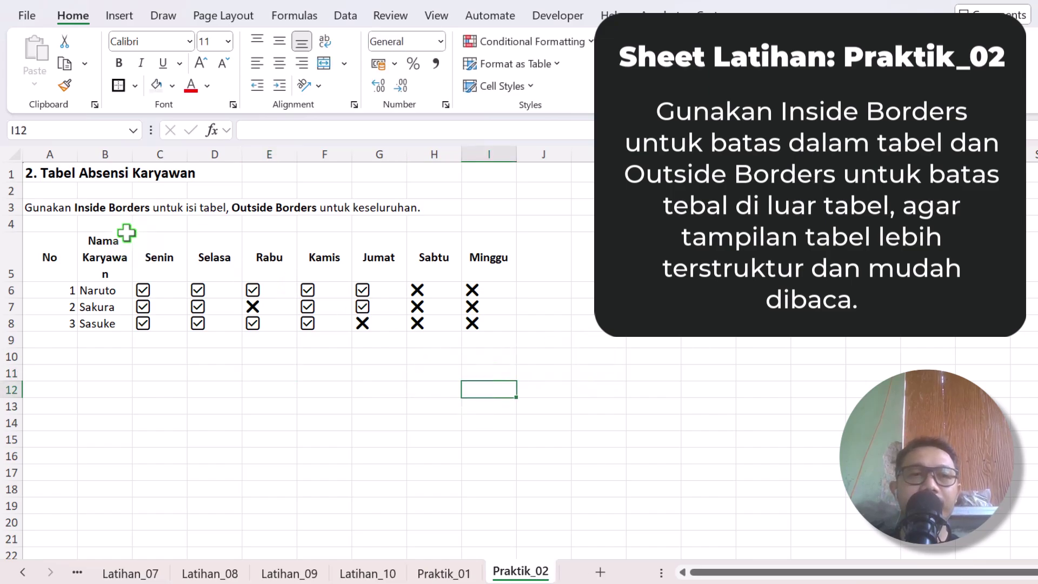
# - Merge the title cells A1:I1 and left-align the title text
pyautogui.moveTo(46, 174); pyautogui.dragTo(473, 171)
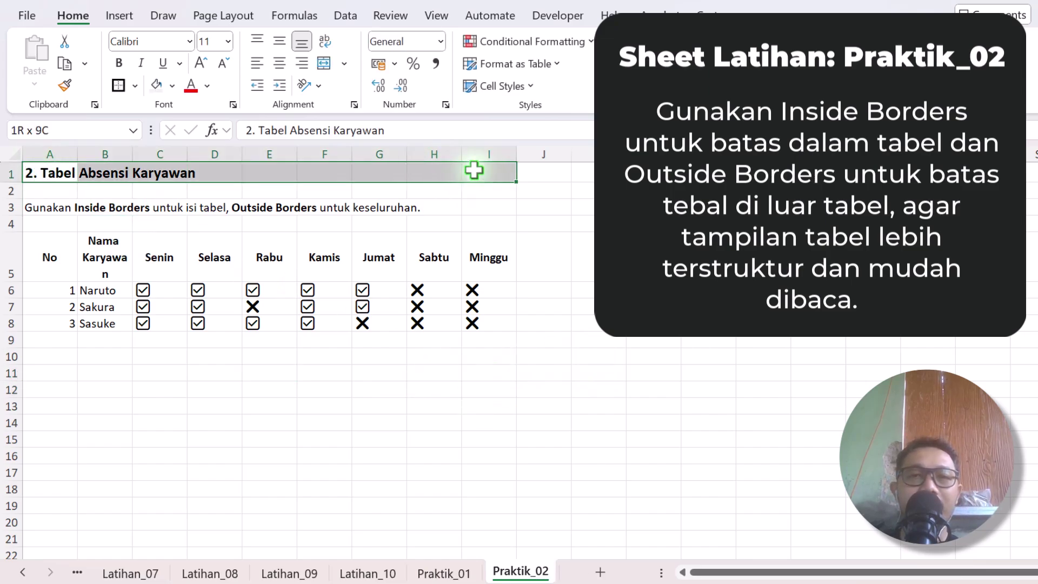
pyautogui.click(324, 64)
pyautogui.click(257, 64)
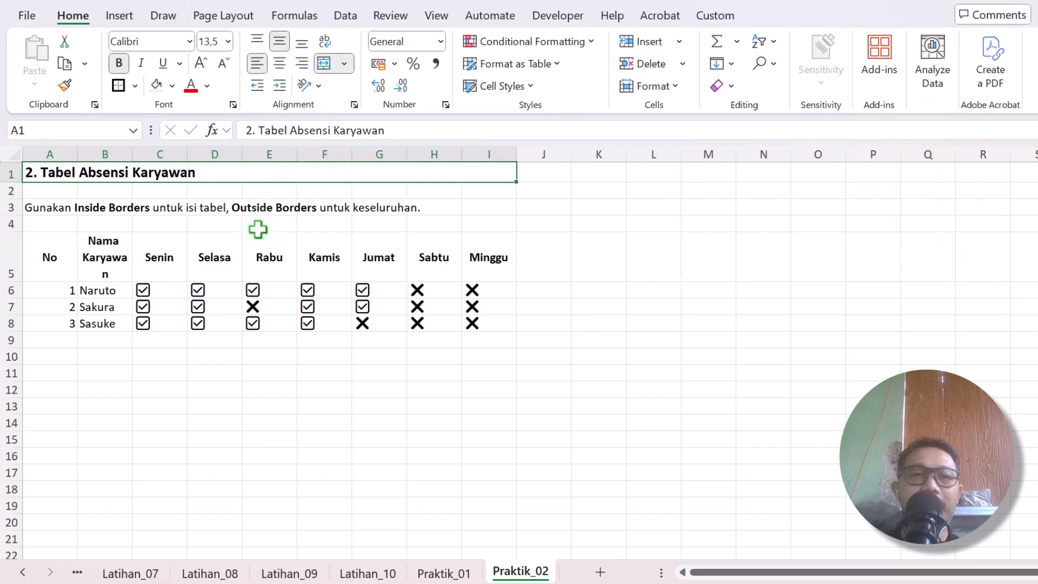
pyautogui.click(258, 230)
# - Merge the instruction cells A3:I3 and left-align their text
pyautogui.moveTo(41, 212); pyautogui.dragTo(462, 201)
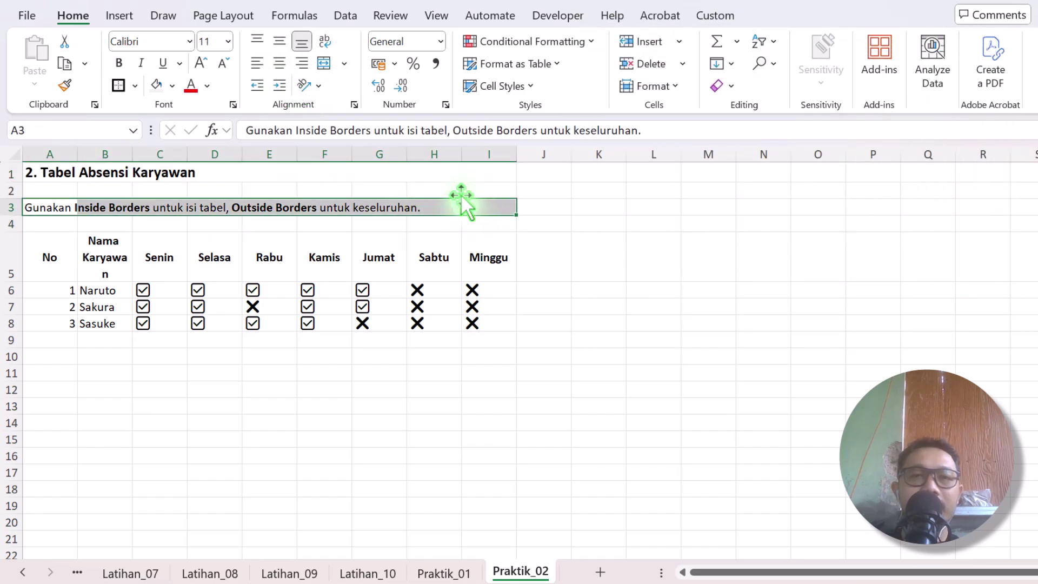
pyautogui.click(324, 63)
pyautogui.click(348, 186)
pyautogui.click(90, 205)
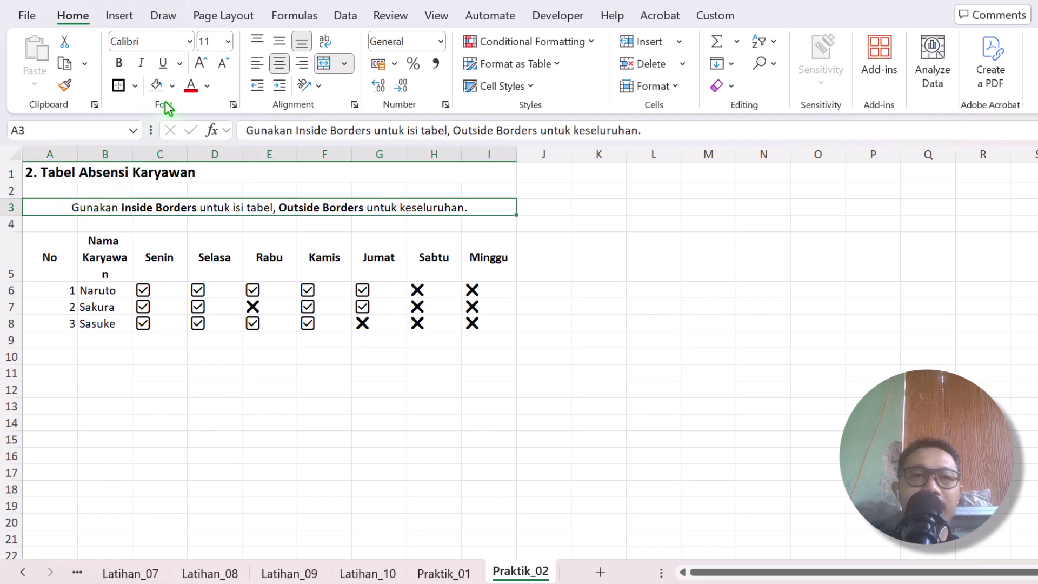
pyautogui.click(258, 85)
pyautogui.click(252, 243)
# - AutoFit the width of all columns on the sheet to their contents
pyautogui.click(14, 155)
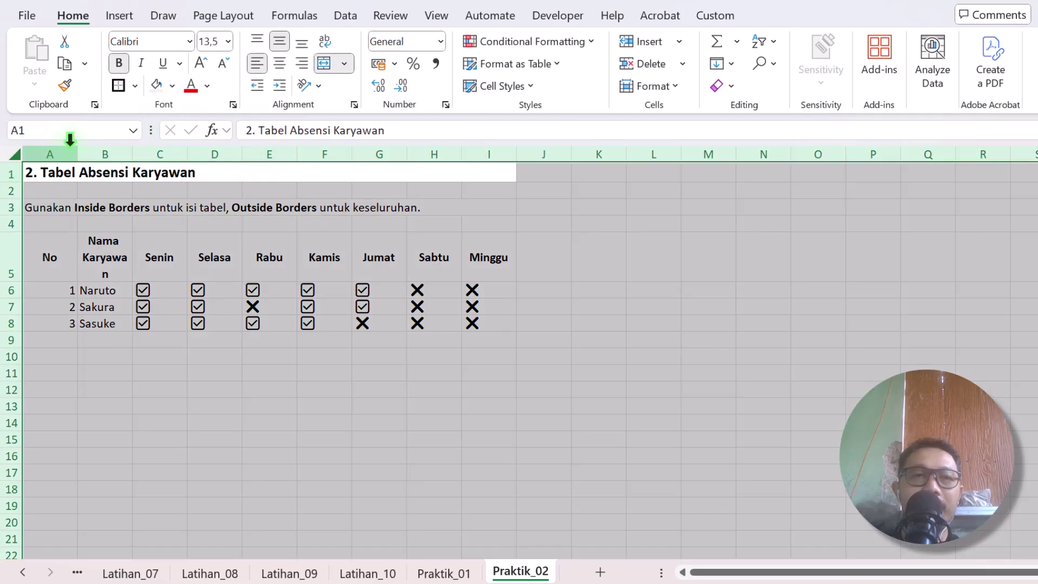
pyautogui.moveTo(77, 147); pyautogui.dragTo(77, 148)
pyautogui.doubleClick(77, 148)
pyautogui.moveTo(175, 290); pyautogui.dragTo(138, 291)
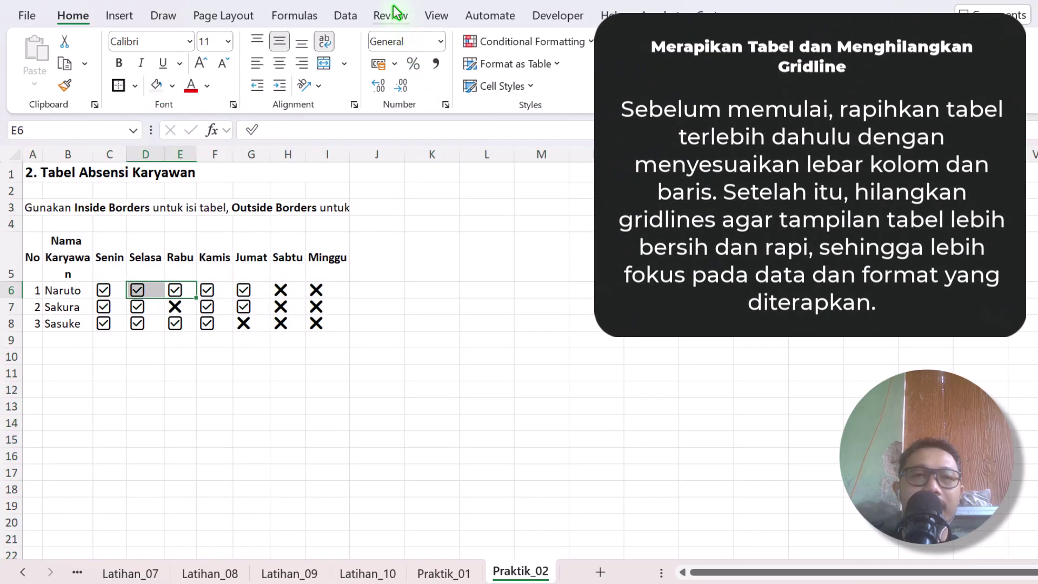
# - Hide the gridlines on the Praktik_02 sheet
pyautogui.click(436, 16)
pyautogui.click(382, 63)
pyautogui.click(431, 343)
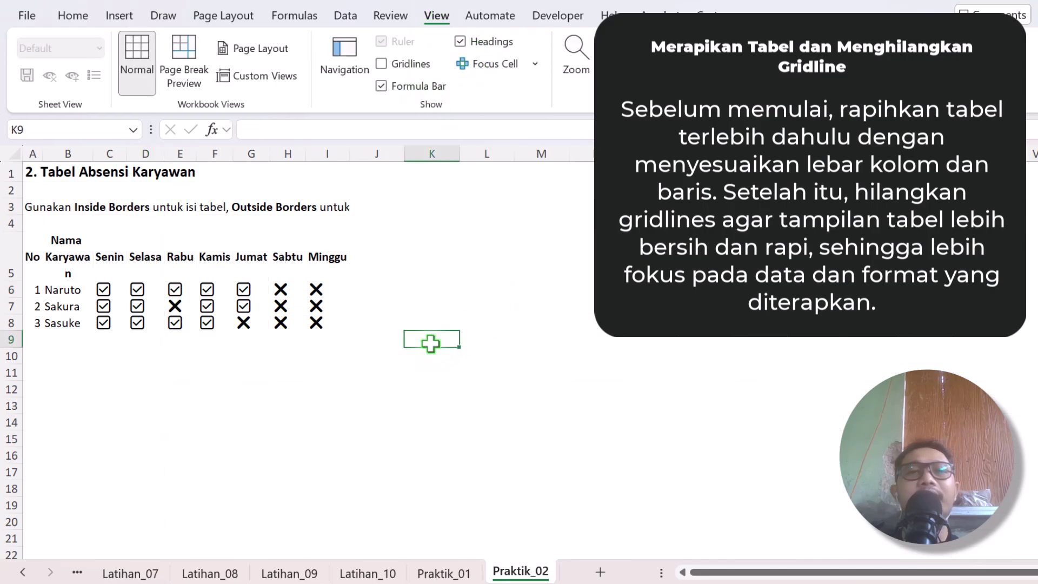
# - Fit column B so the Nama Karyawan header stays on one line, and AutoFit the height of header row 5
pyautogui.click(98, 204)
pyautogui.moveTo(91, 154); pyautogui.dragTo(144, 153)
pyautogui.click(124, 257)
pyautogui.doubleClick(16, 282)
pyautogui.click(62, 288)
pyautogui.click(103, 224)
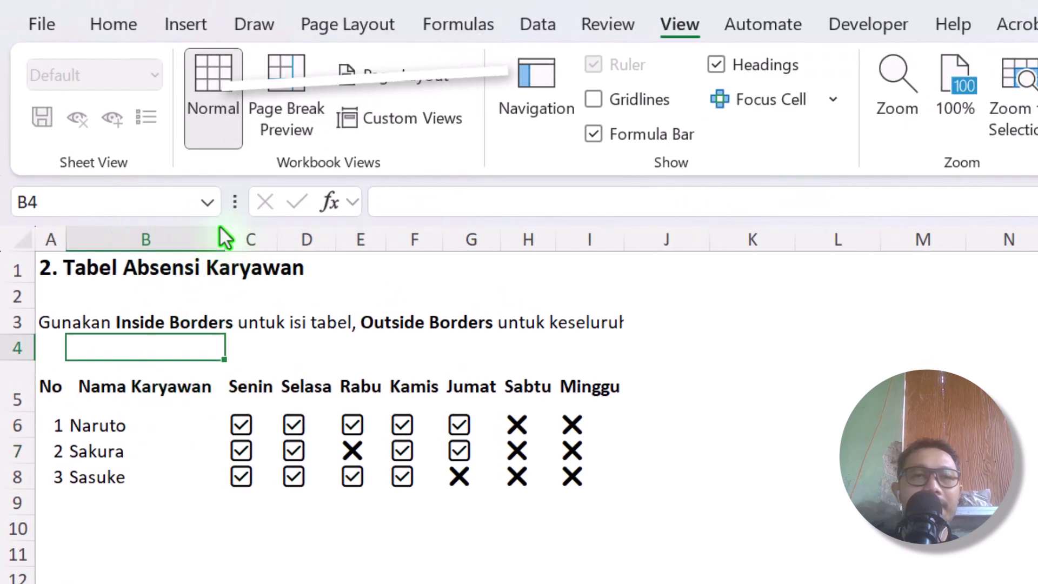
pyautogui.moveTo(223, 239); pyautogui.dragTo(209, 239)
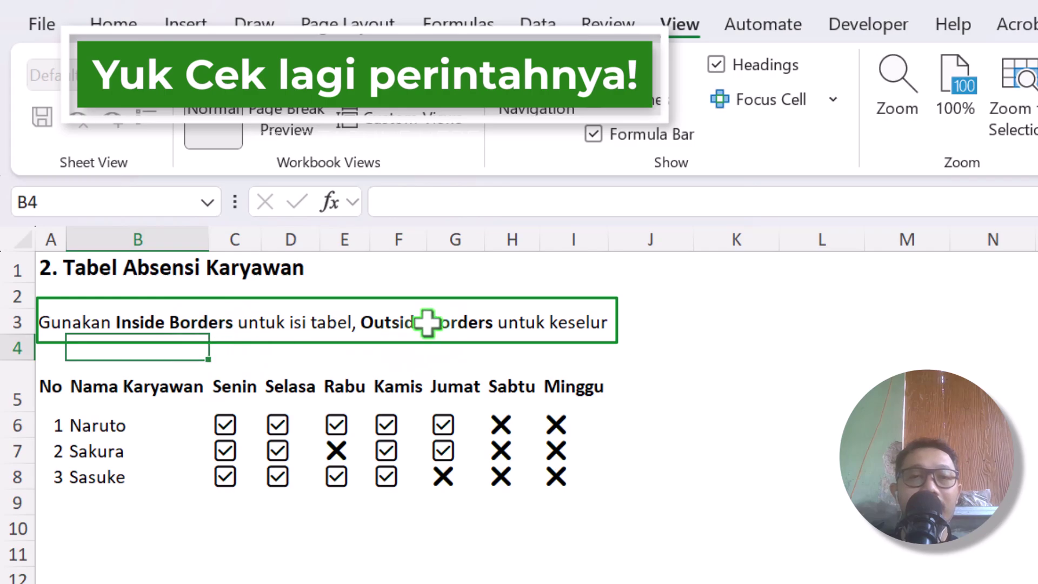
# - Merge the instruction across A3:I4 with wrapped, left-aligned text
pyautogui.click(552, 323)
pyautogui.moveTo(551, 323); pyautogui.dragTo(576, 346)
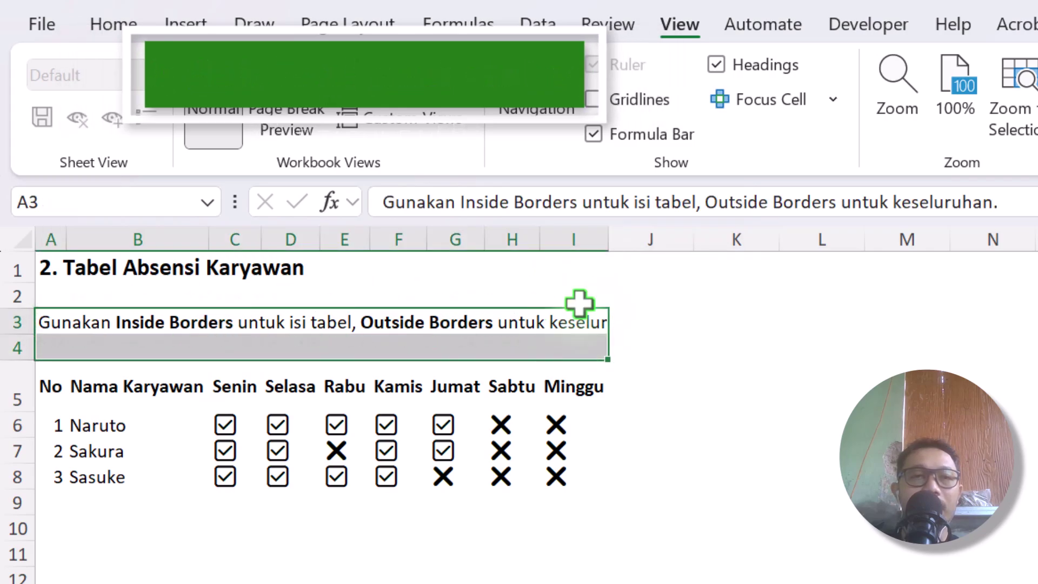
pyautogui.click(111, 23)
pyautogui.click(504, 103)
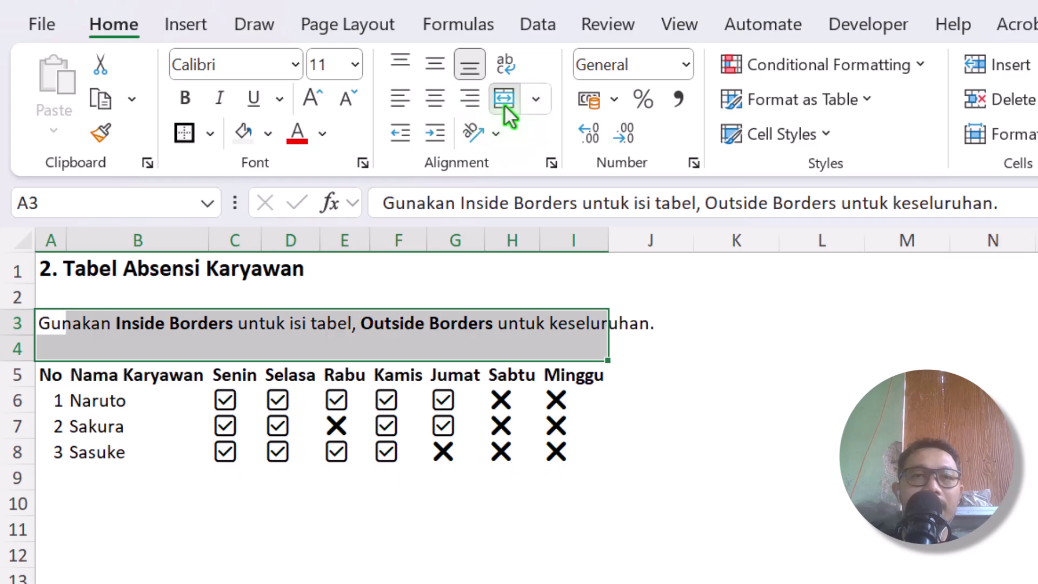
pyautogui.click(506, 65)
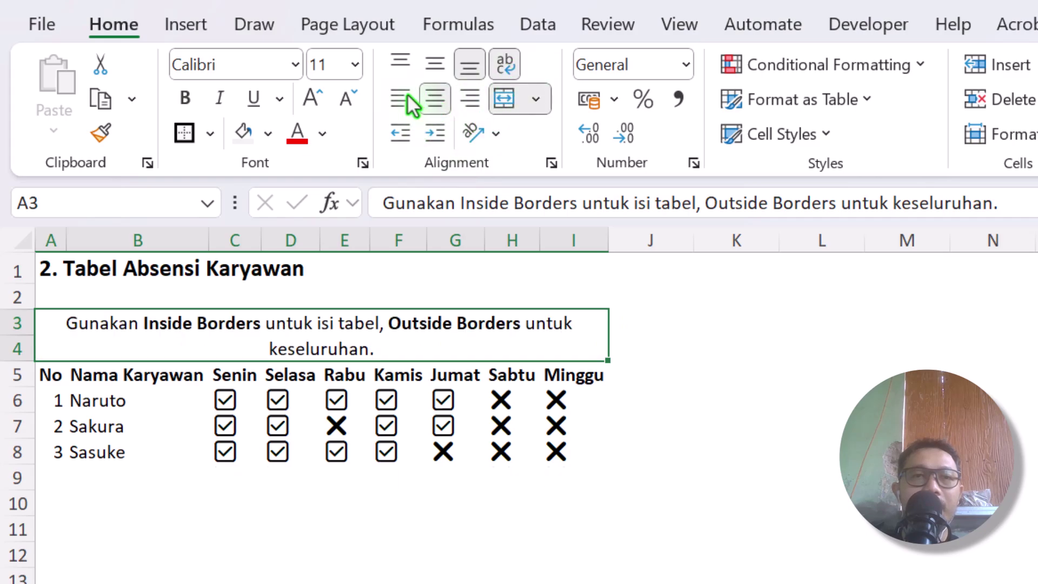
pyautogui.click(401, 97)
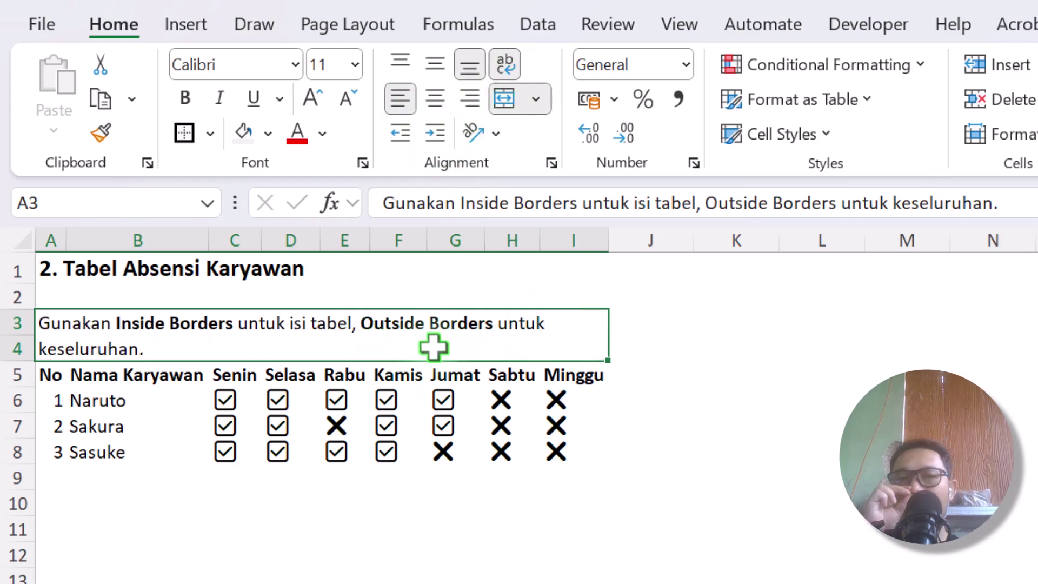
# - Insert a blank row between the instruction text and the table header in row 5
pyautogui.click(386, 442)
pyautogui.click(17, 375)
pyautogui.rightClick(18, 375)
pyautogui.click(47, 411)
pyautogui.click(106, 448)
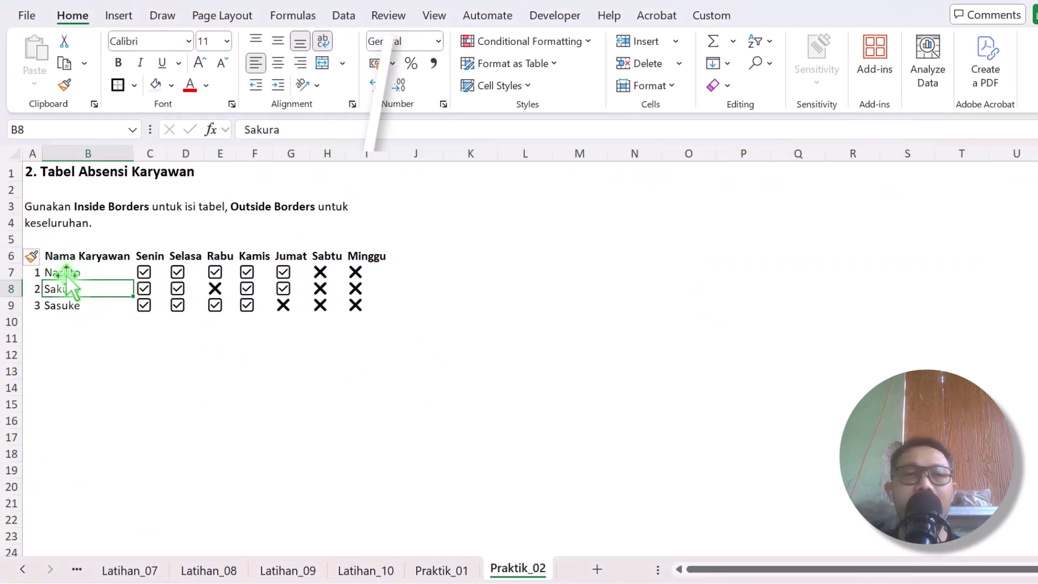
# - Apply the Inside border preset to the attendance table A6:I9 through the Format Cells border settings
pyautogui.moveTo(359, 303); pyautogui.dragTo(41, 256)
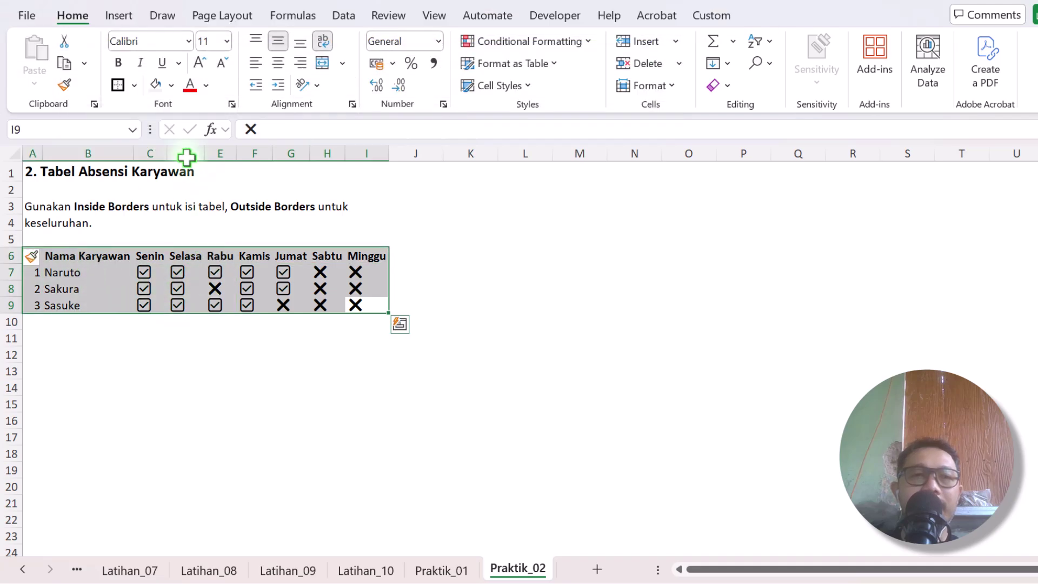
pyautogui.click(178, 289)
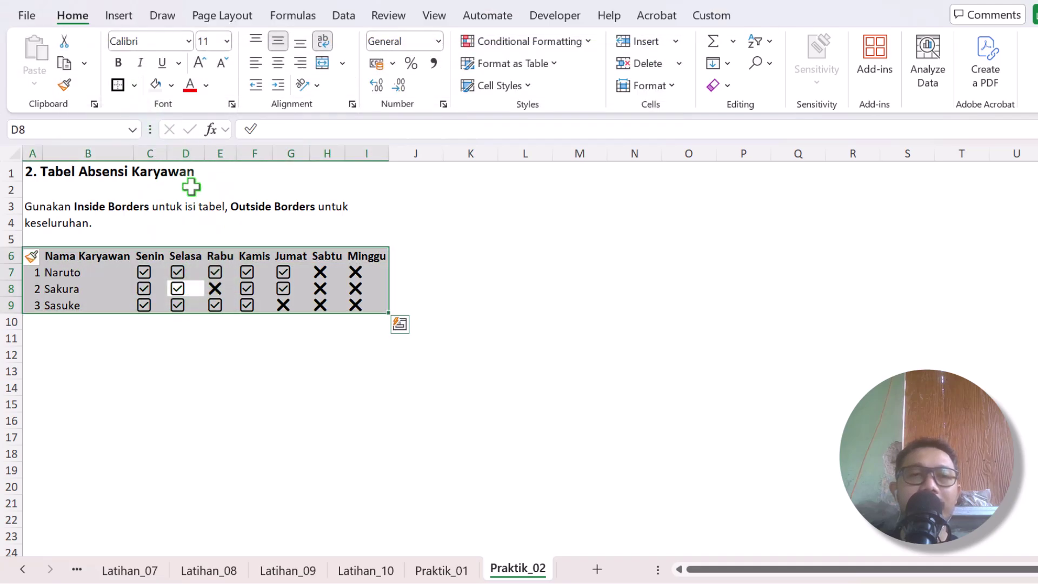
pyautogui.click(134, 86)
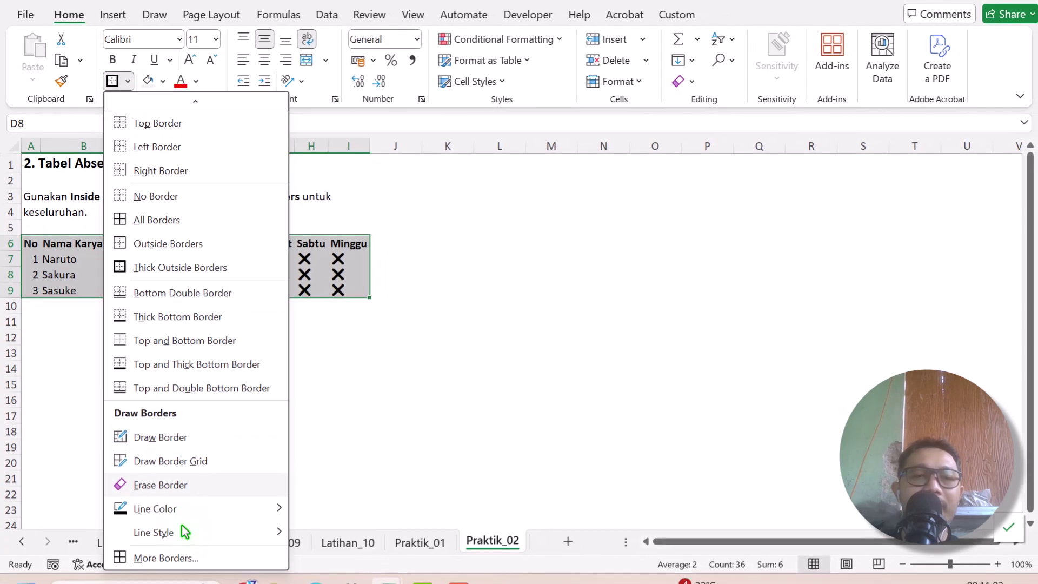
pyautogui.click(189, 558)
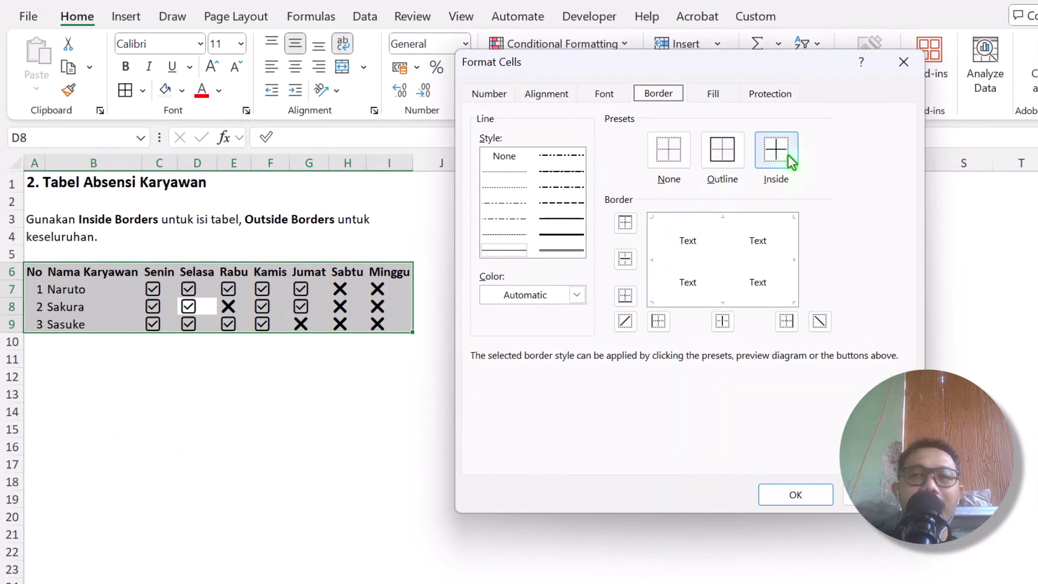
pyautogui.moveTo(554, 54); pyautogui.dragTo(533, 105)
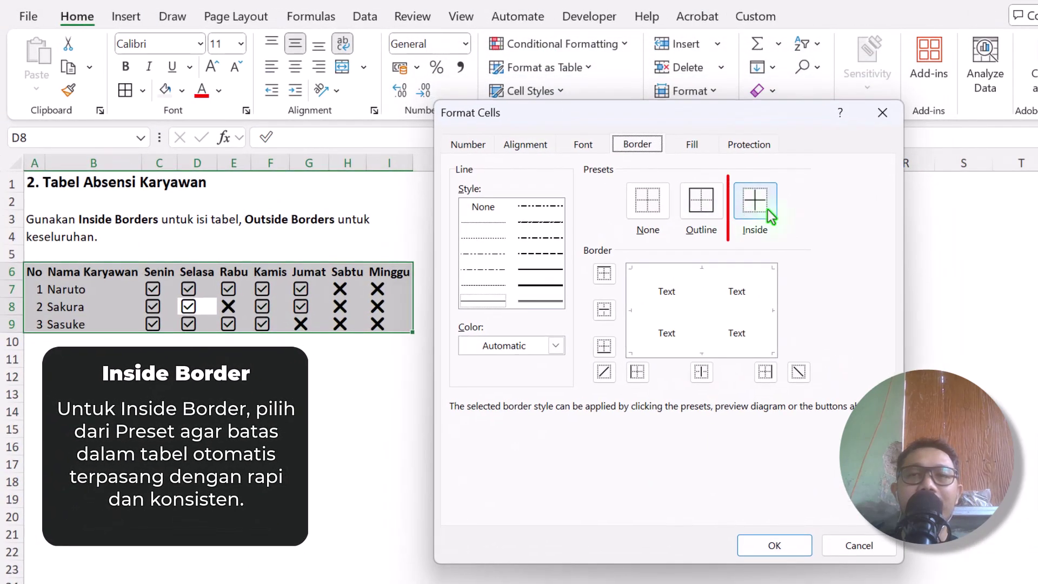
pyautogui.click(766, 209)
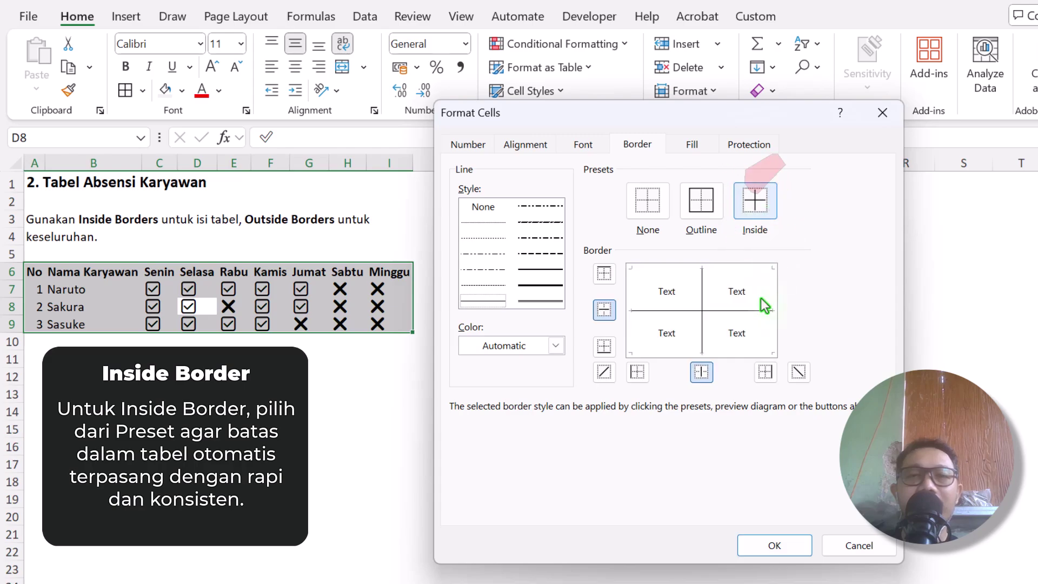
pyautogui.click(775, 545)
pyautogui.click(499, 410)
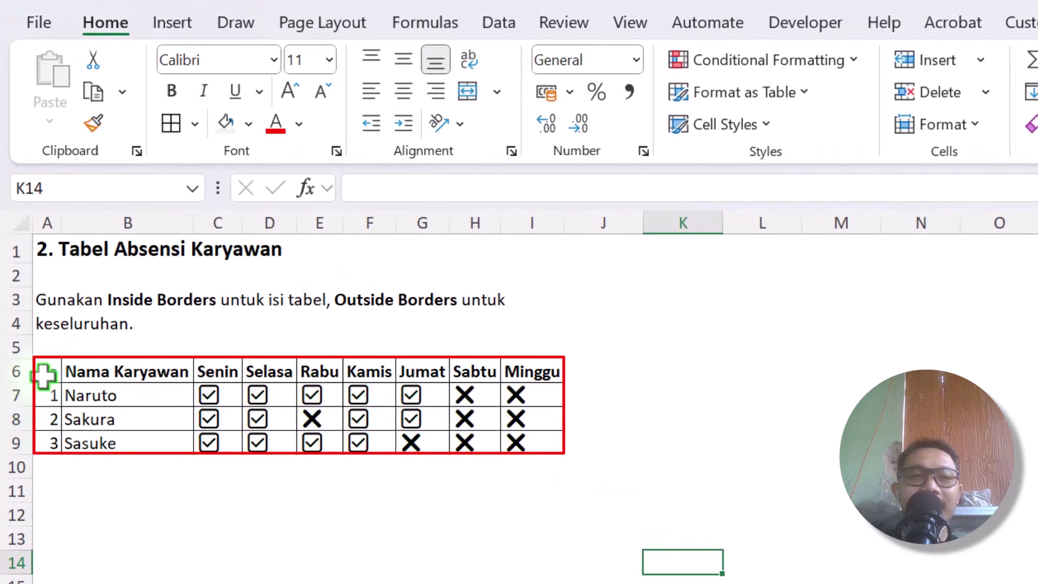
# - Add Outside Borders around the attendance table A6:I9
pyautogui.moveTo(44, 375); pyautogui.dragTo(520, 443)
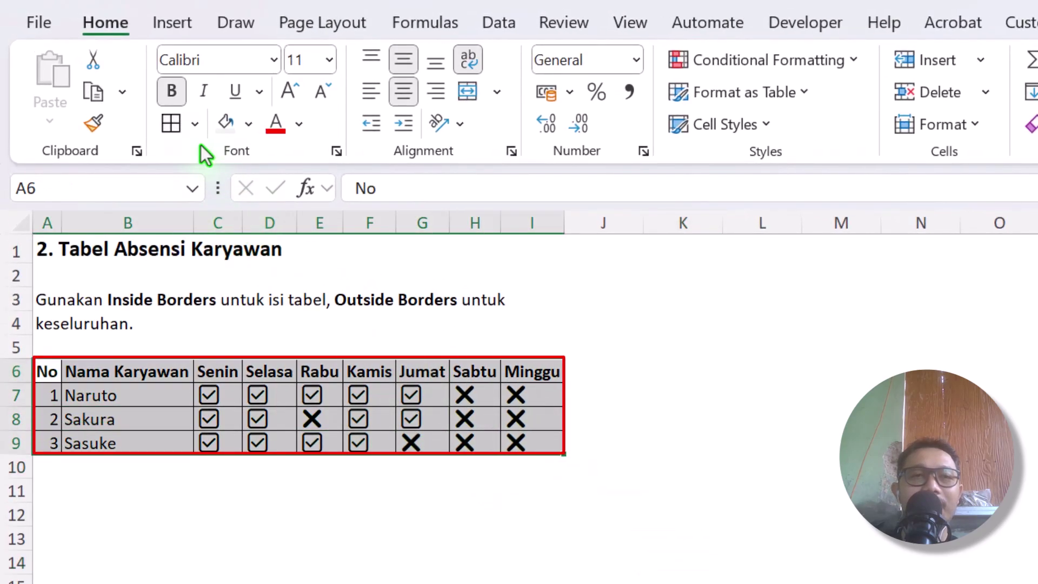
pyautogui.click(193, 124)
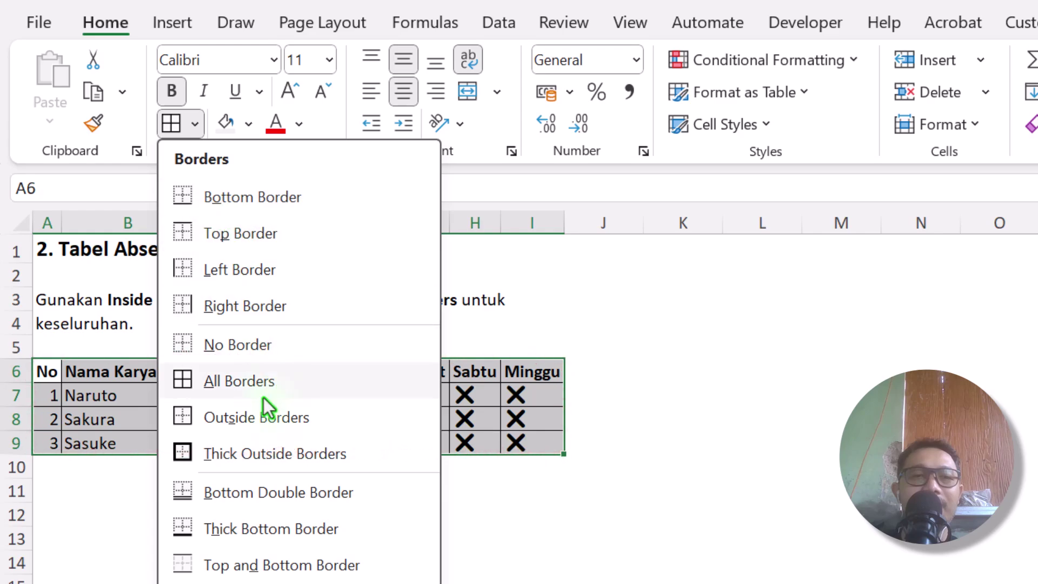
pyautogui.click(266, 419)
pyautogui.click(281, 443)
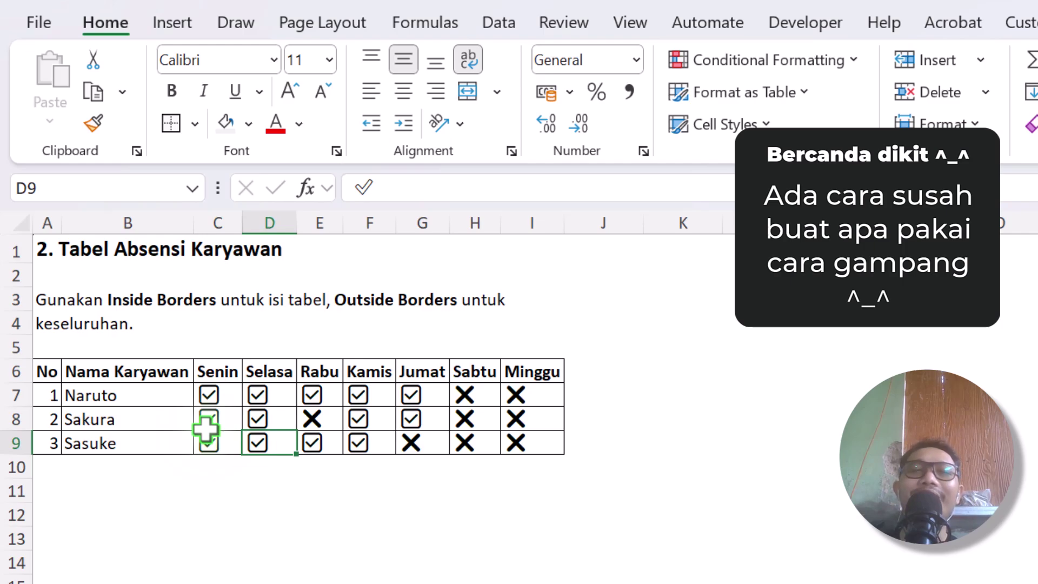
# - Try Thick Outside Borders on the attendance table A6:I9 and undo the change
pyautogui.click(139, 293)
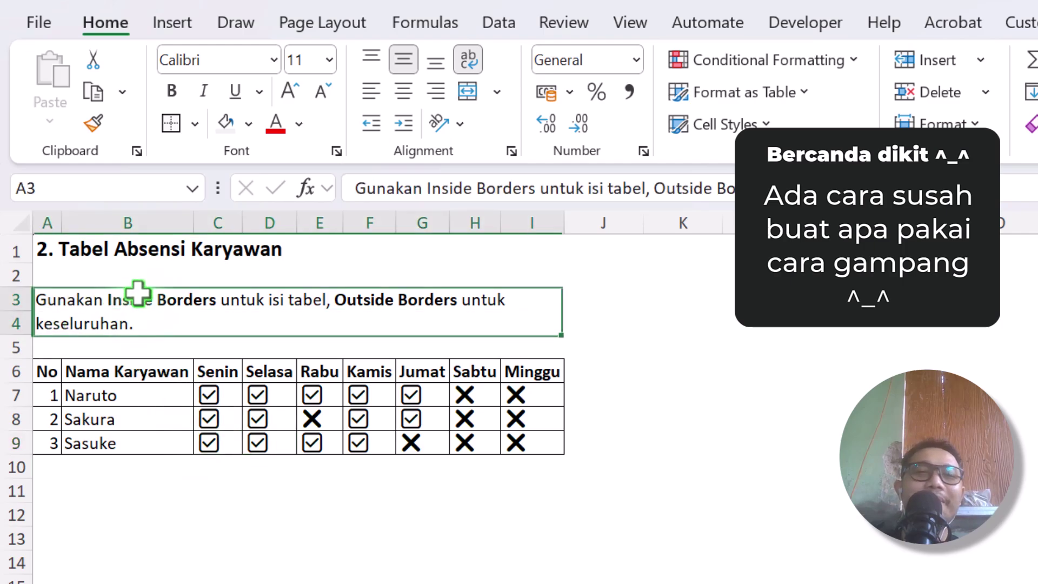
pyautogui.click(68, 372)
pyautogui.moveTo(45, 375); pyautogui.dragTo(549, 445)
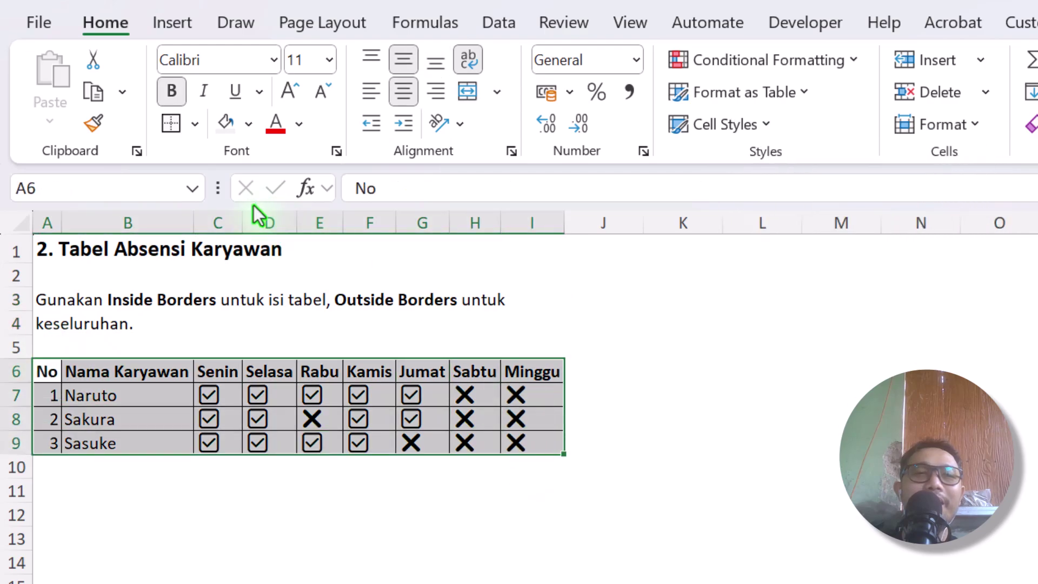
pyautogui.click(195, 123)
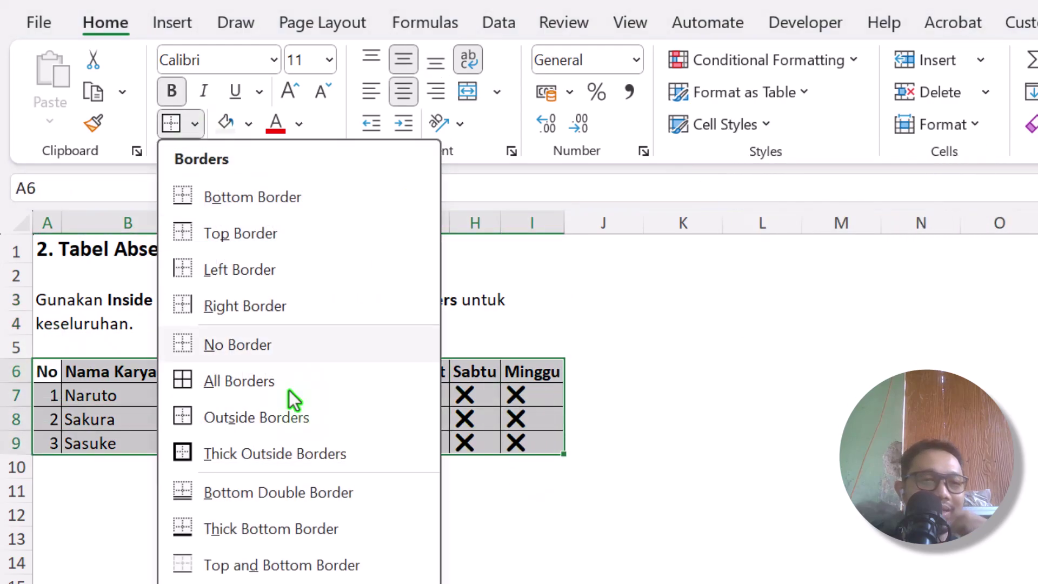
pyautogui.click(296, 452)
pyautogui.moveTo(379, 516); pyautogui.dragTo(330, 500)
pyautogui.hotkey('ctrl', 'z')
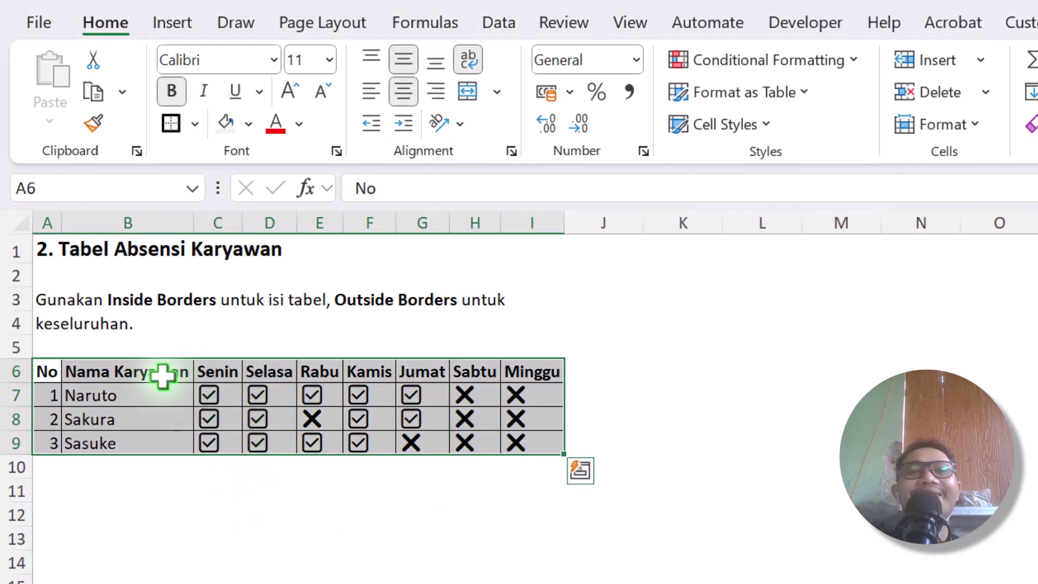
pyautogui.click(157, 301)
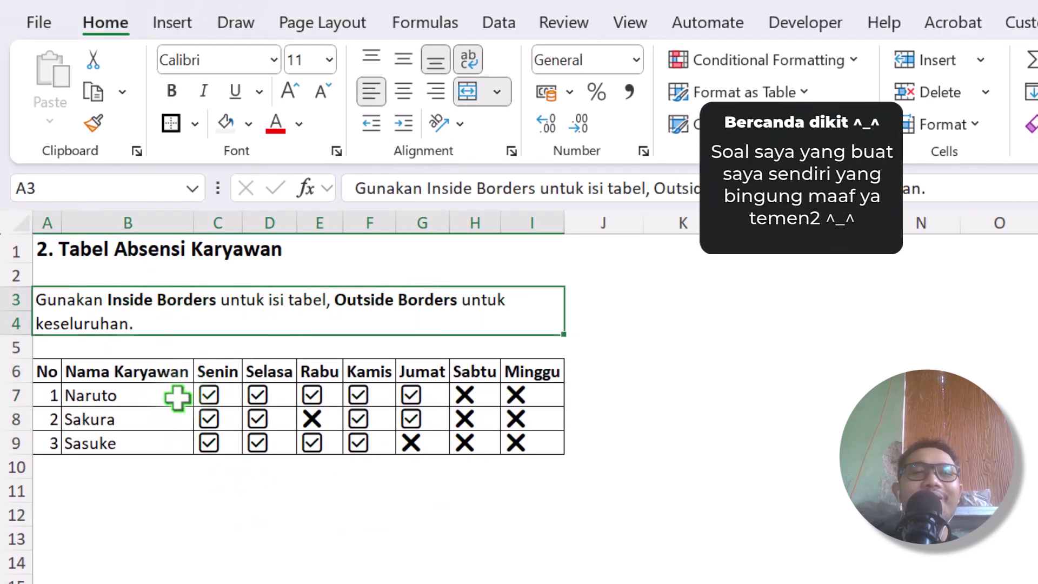
# - Middle-align the contents of all cells on the sheet vertically
pyautogui.moveTo(46, 371); pyautogui.dragTo(528, 368)
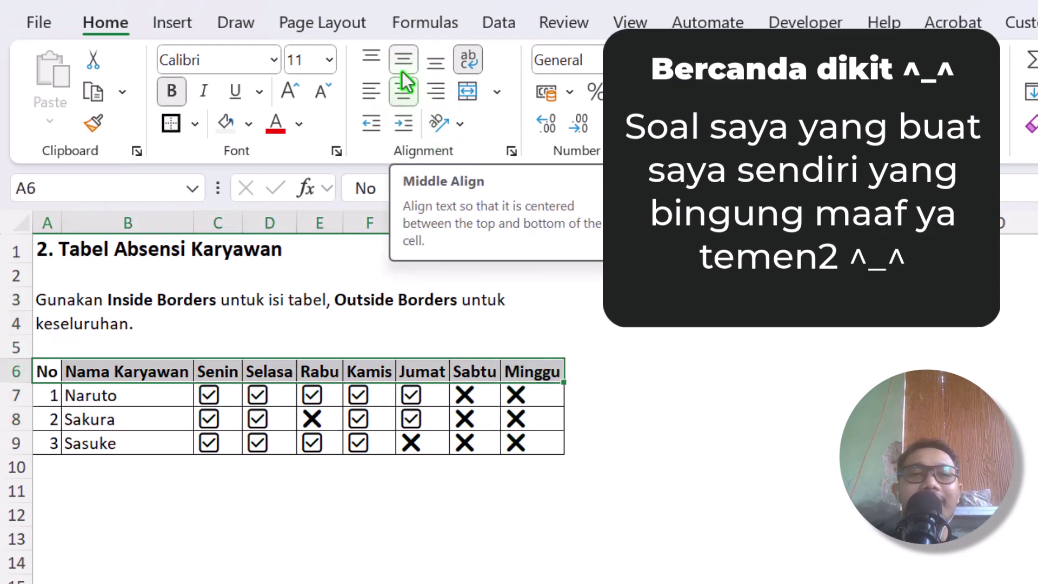
pyautogui.click(22, 224)
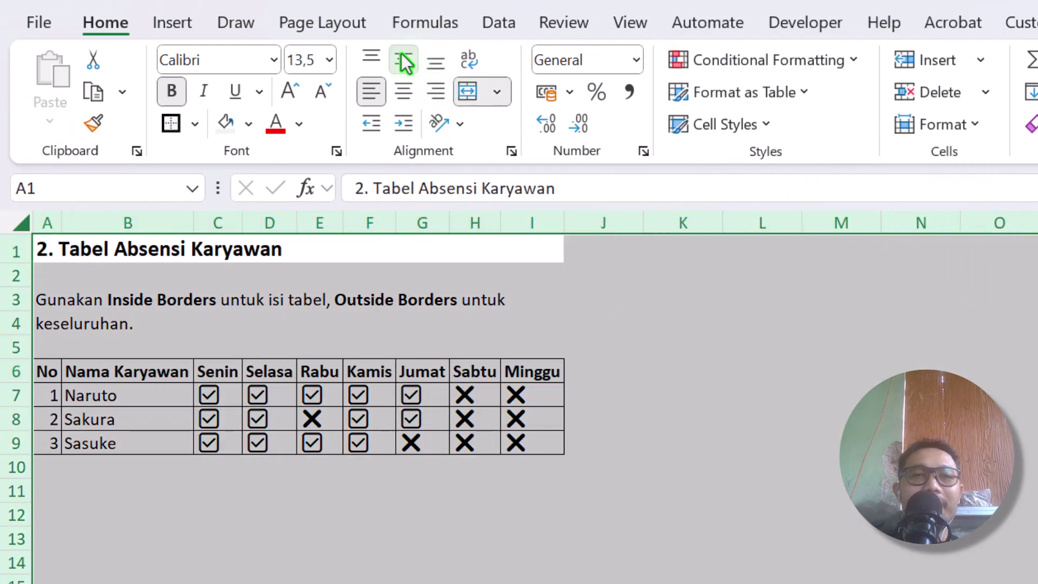
pyautogui.click(411, 396)
# - Widen the day columns C:I to one equal width and center the attendance marks in C7:I9
pyautogui.moveTo(209, 221); pyautogui.dragTo(581, 223)
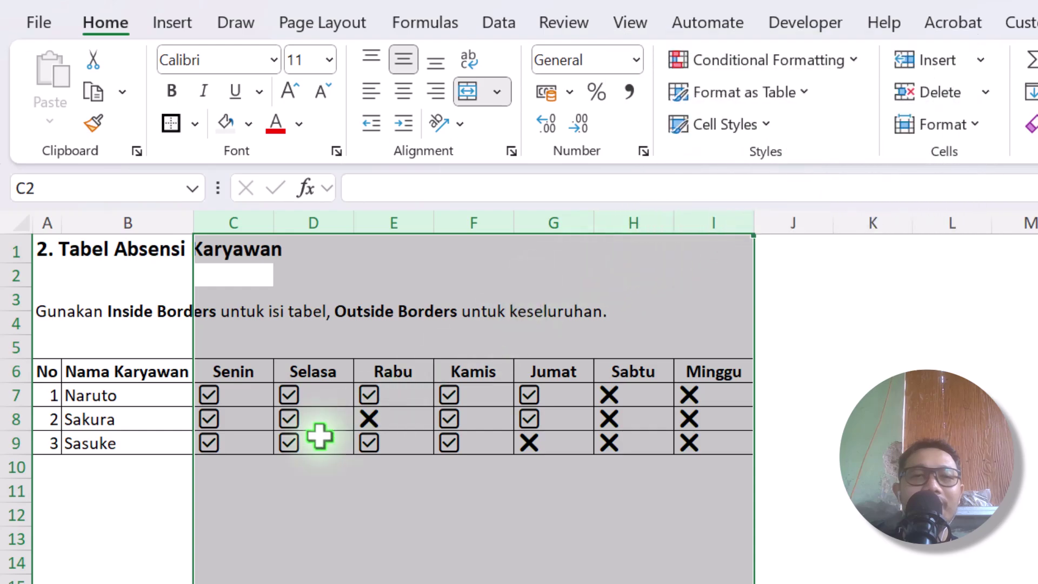
pyautogui.click(260, 394)
pyautogui.moveTo(261, 394); pyautogui.dragTo(697, 443)
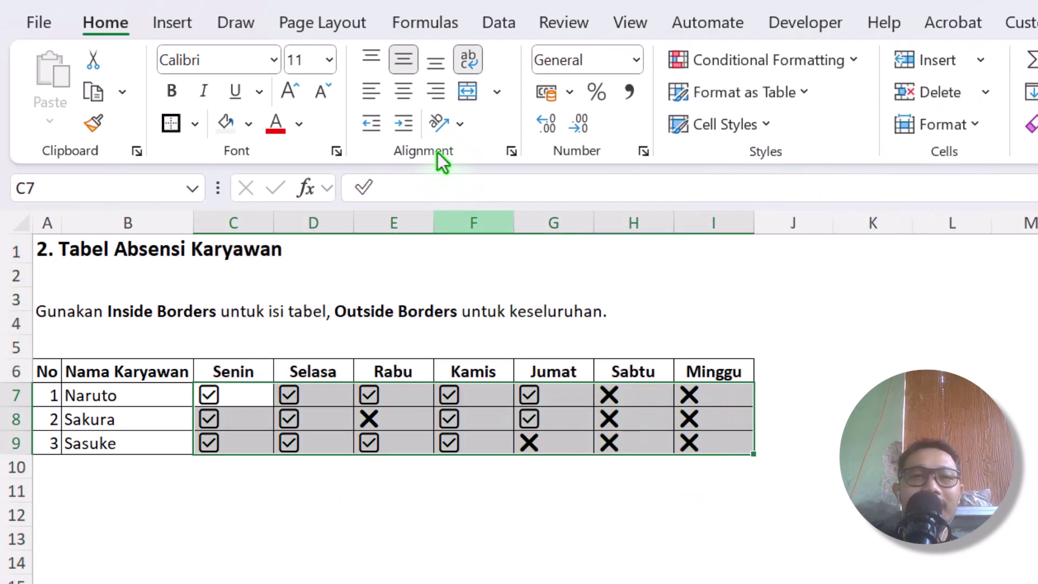
pyautogui.click(393, 395)
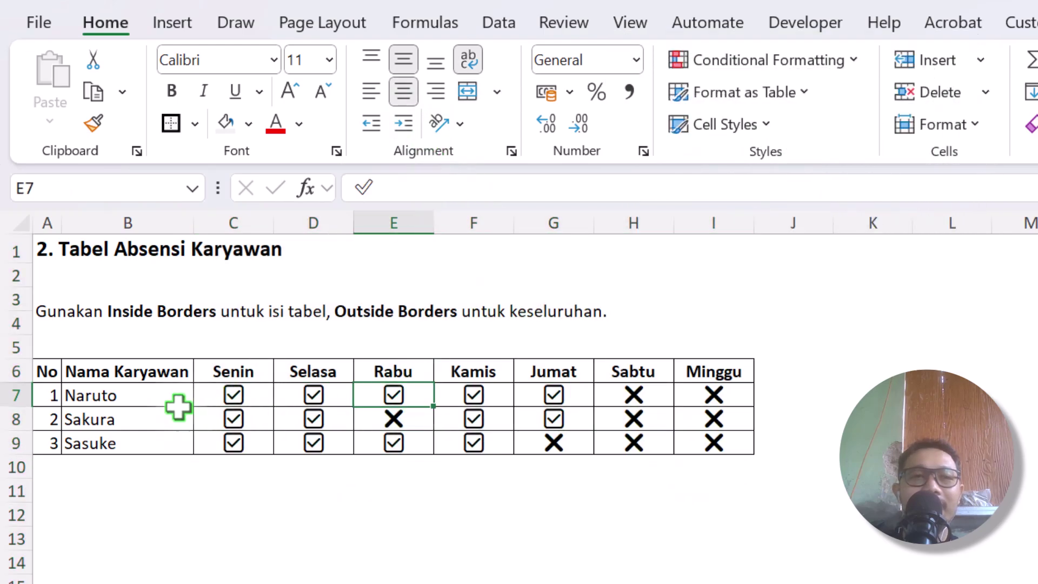
# - Center the row numbers in the No column
pyautogui.click(41, 224)
pyautogui.click(403, 91)
pyautogui.click(357, 341)
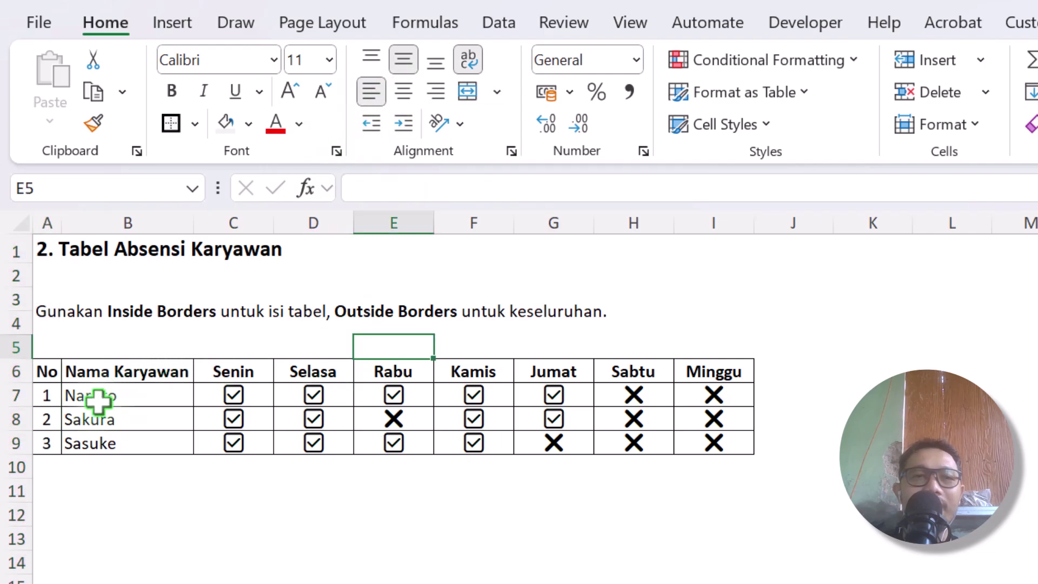
# - Fill the attendance table's header row A6:I6 with light blue
pyautogui.moveTo(47, 371); pyautogui.dragTo(718, 371)
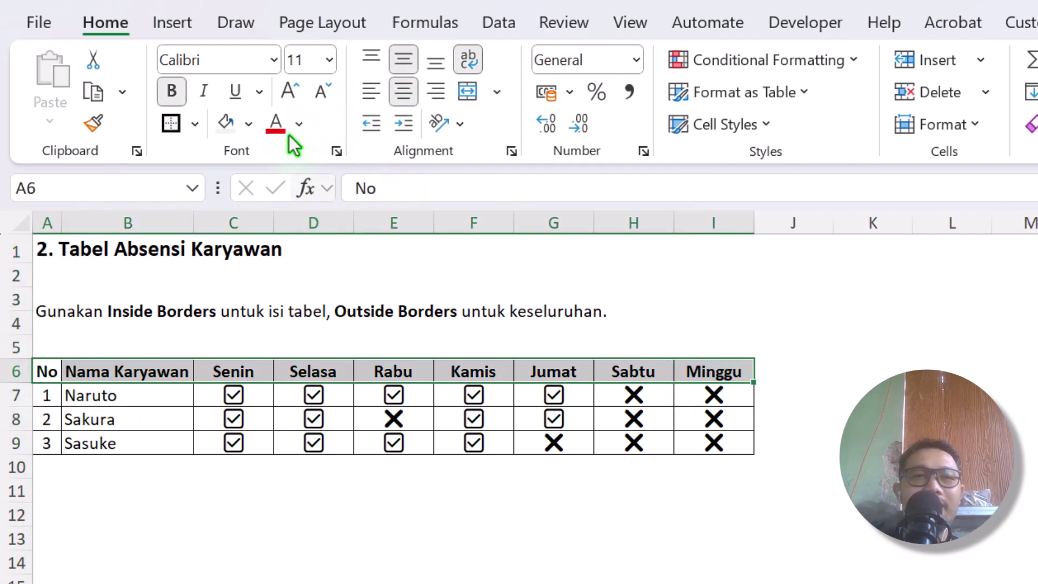
pyautogui.click(248, 126)
pyautogui.click(373, 295)
pyautogui.click(359, 371)
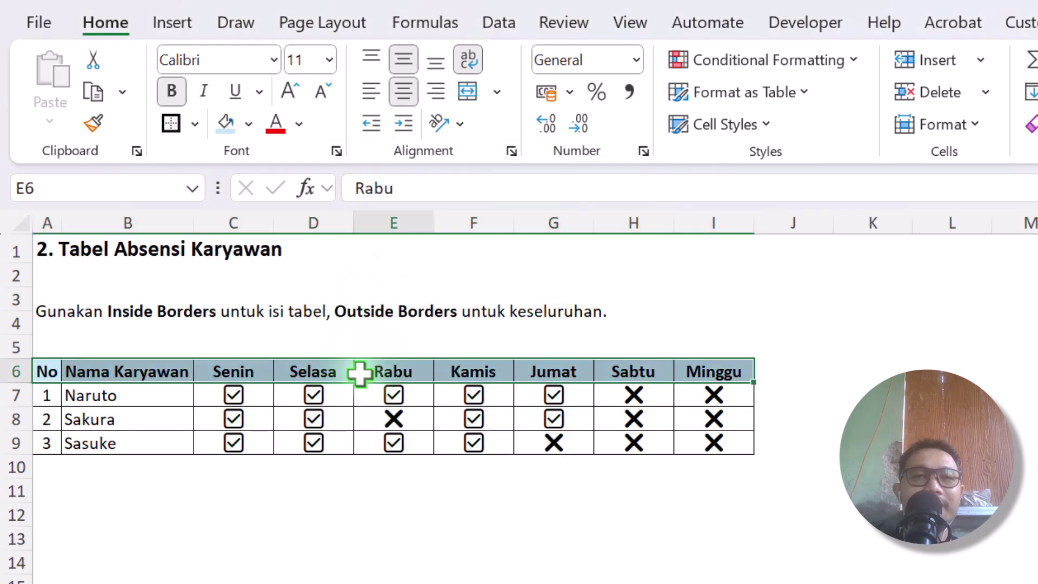
# - Increase the height of rows 6 to 9 equally to give the attendance table more room
pyautogui.moveTo(10, 373)
pyautogui.mouseDown()
pyautogui.moveTo(6, 444)
pyautogui.moveTo(19, 465)
pyautogui.mouseUp()
pyautogui.click(169, 452)
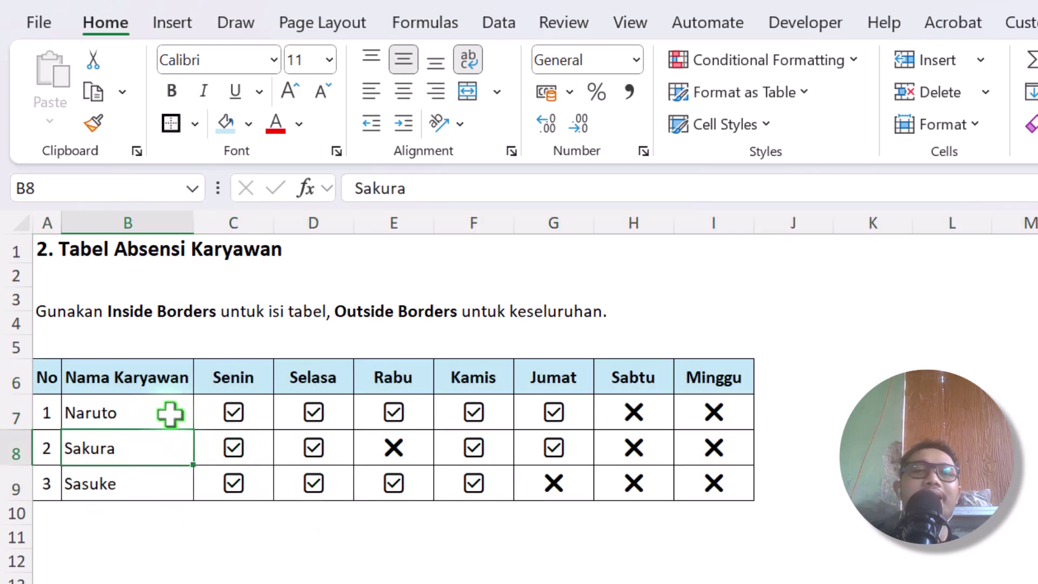
pyautogui.click(171, 414)
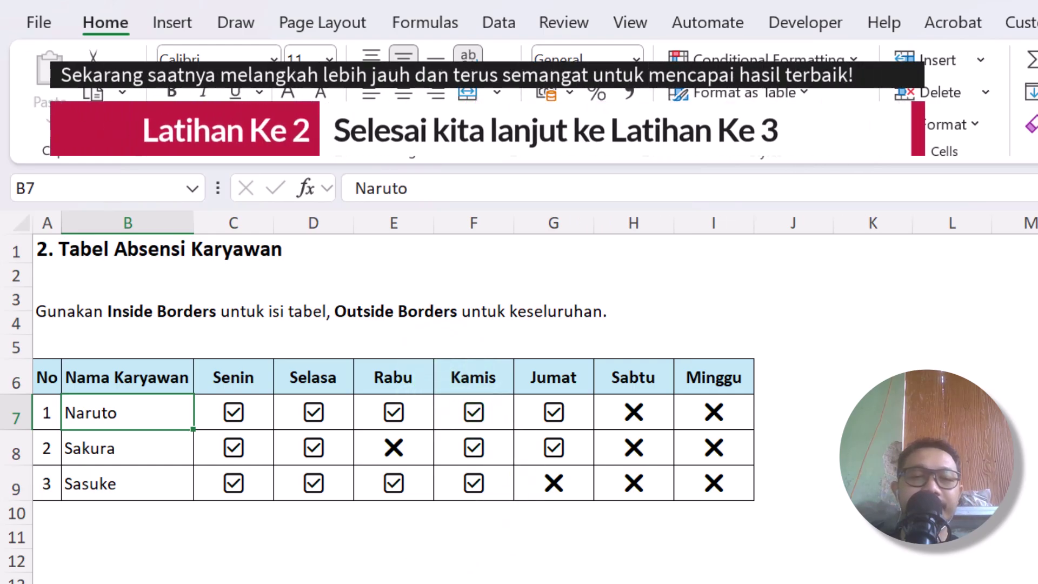
# - Review the student data exercise on Latihan_03 and create a copy of that sheet at the end of the workbook
pyautogui.hotkey('ctrl', 'pagedown')
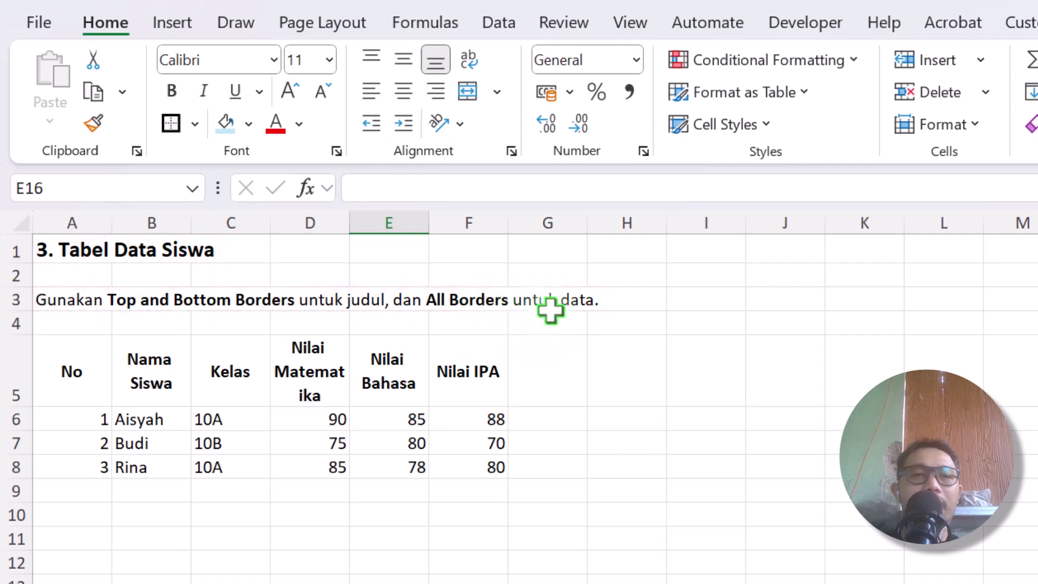
pyautogui.moveTo(109, 364)
pyautogui.mouseDown()
pyautogui.moveTo(348, 355)
pyautogui.moveTo(479, 403)
pyautogui.mouseUp()
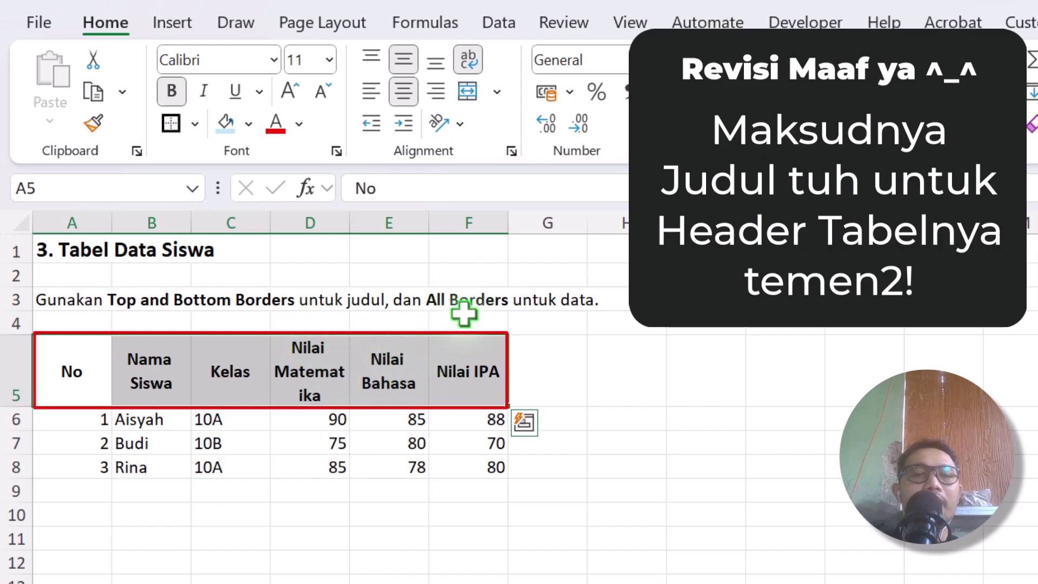
pyautogui.click(254, 448)
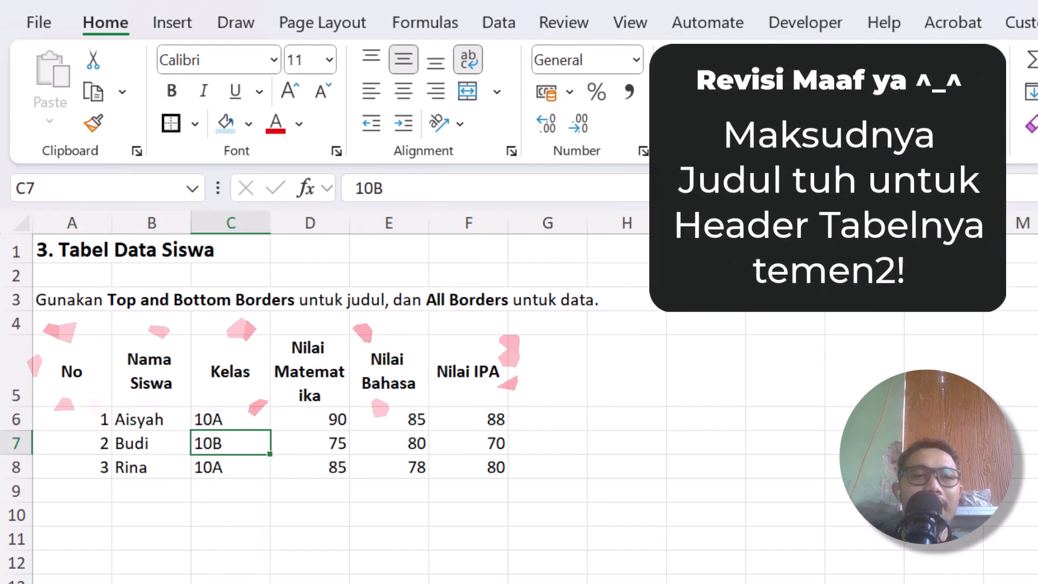
pyautogui.rightClick(341, 567)
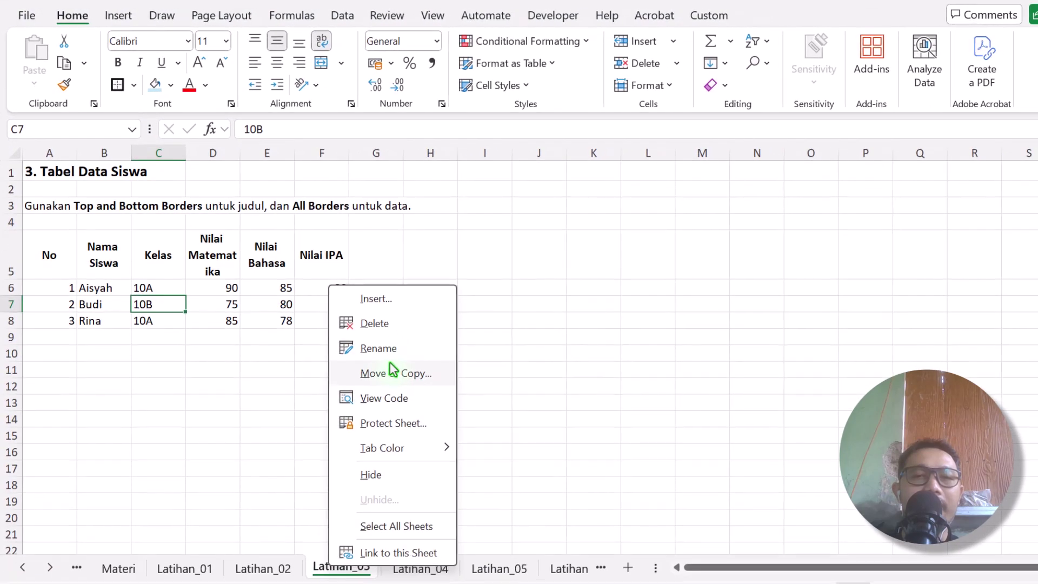
pyautogui.click(389, 373)
pyautogui.scroll(-4, 362, 395)
pyautogui.click(320, 447)
pyautogui.click(311, 467)
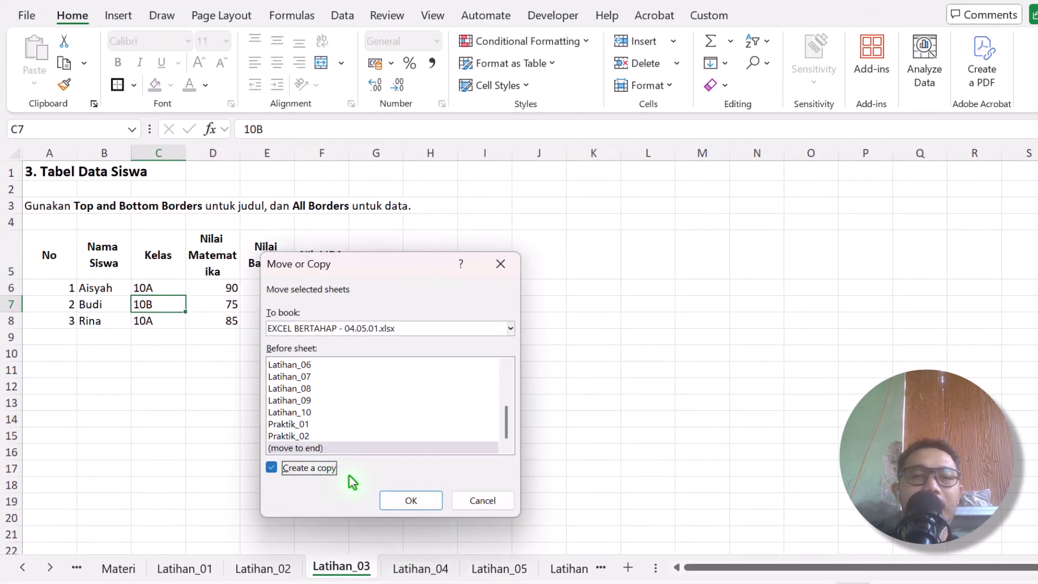
pyautogui.click(411, 500)
# - Rename the copied sheet as Praktik_03
pyautogui.rightClick(509, 566)
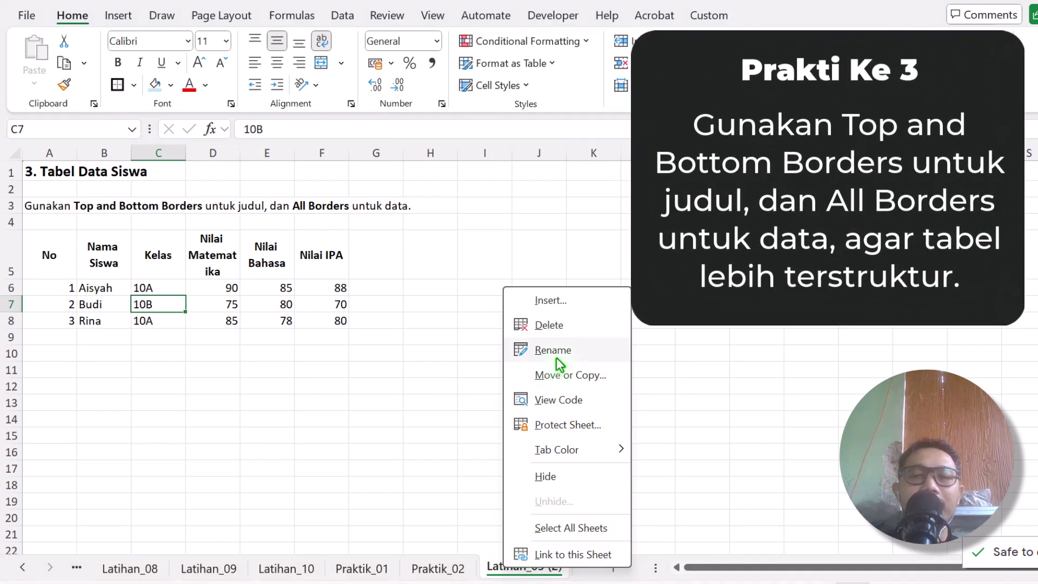
pyautogui.click(494, 352)
pyautogui.write('Praktik')
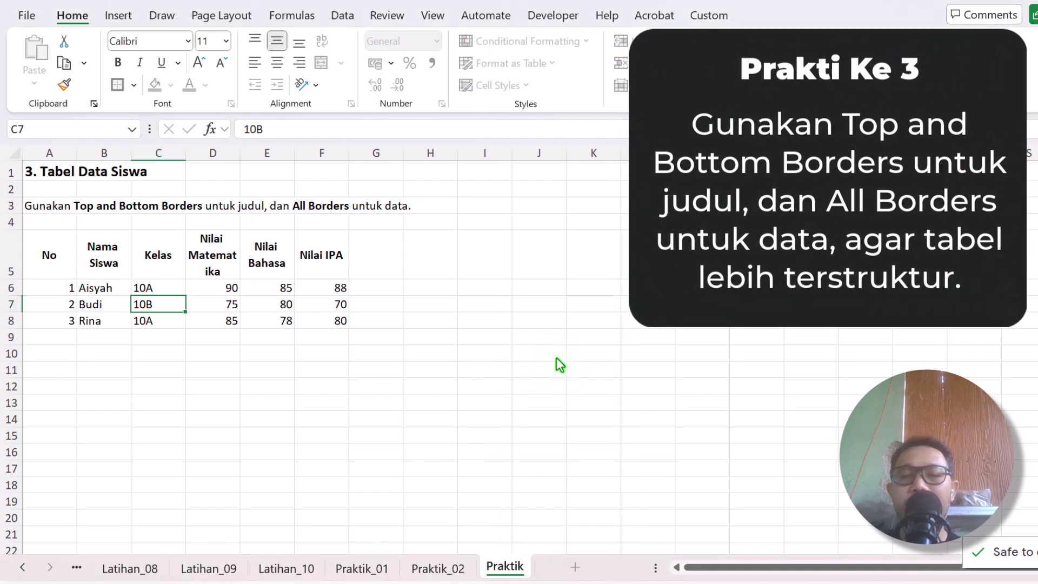
pyautogui.write('_03')
pyautogui.press('Return')
pyautogui.click(430, 352)
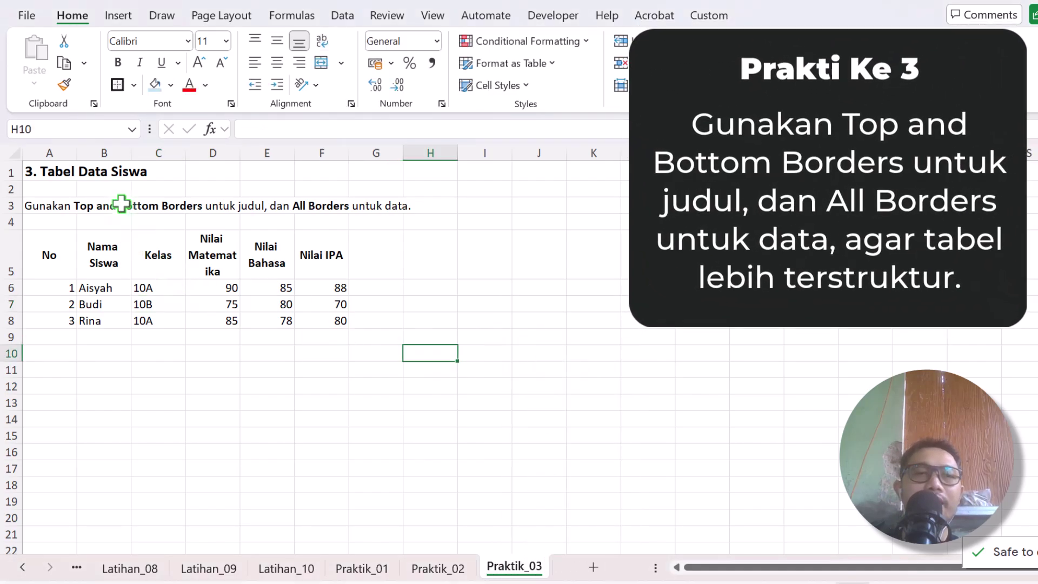
# - Merge and center the title "3. Tabel Data Siswa" across A1:F1
pyautogui.click(54, 173)
pyautogui.moveTo(54, 173); pyautogui.dragTo(410, 172)
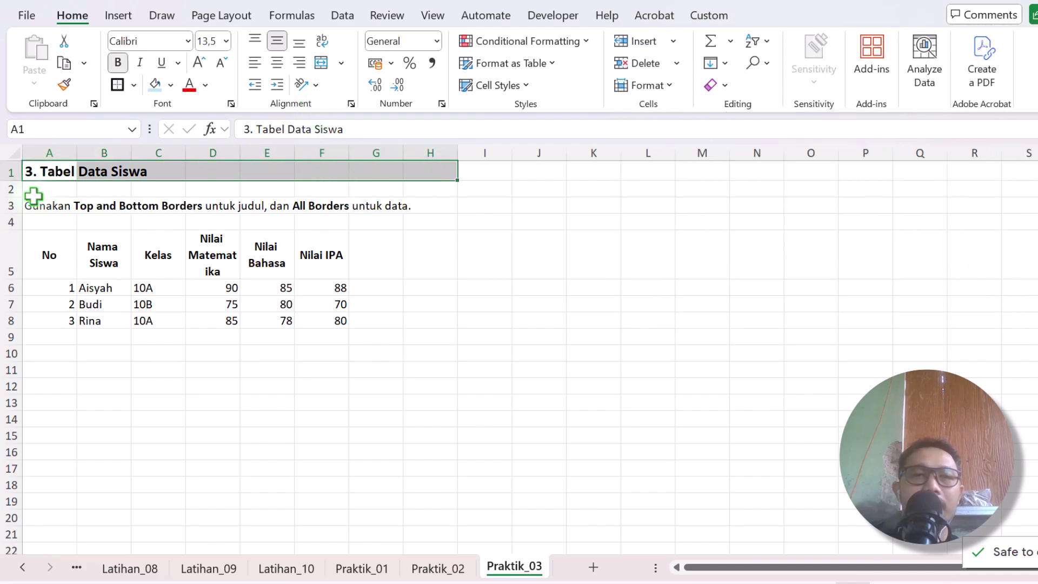
pyautogui.moveTo(33, 168); pyautogui.dragTo(298, 156)
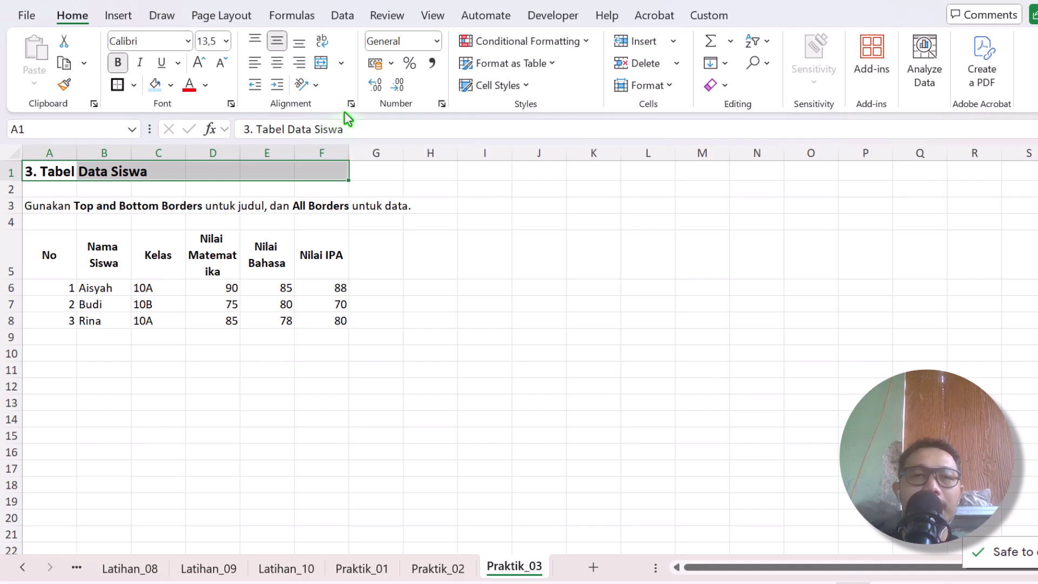
pyautogui.click(322, 67)
# - Insert a row below the instruction text and merge A3:G4 with wrapped, left-aligned text
pyautogui.click(11, 206)
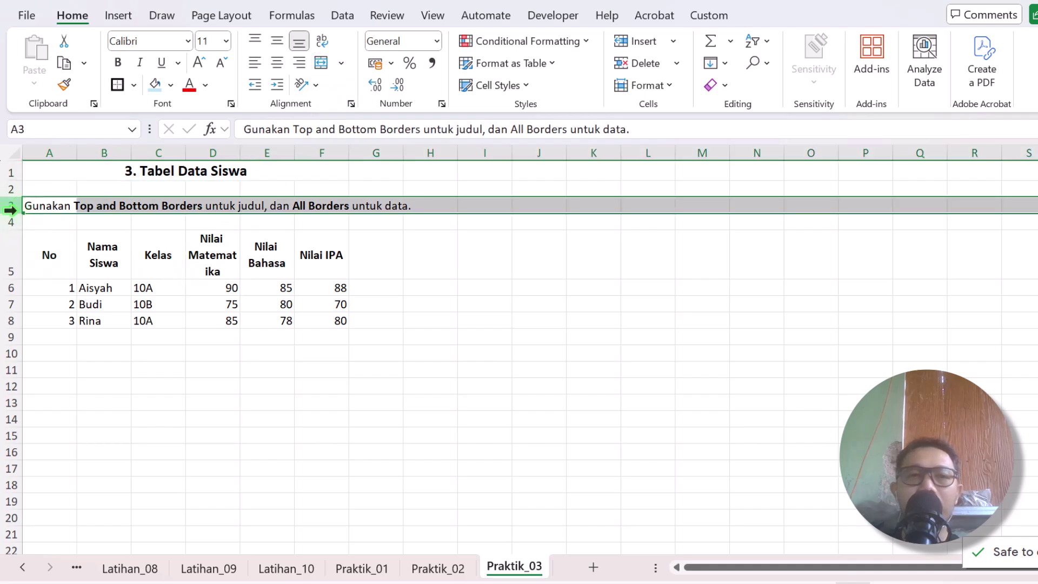
pyautogui.click(7, 221)
pyautogui.rightClick(6, 221)
pyautogui.click(51, 389)
pyautogui.moveTo(50, 205); pyautogui.dragTo(396, 224)
pyautogui.click(321, 63)
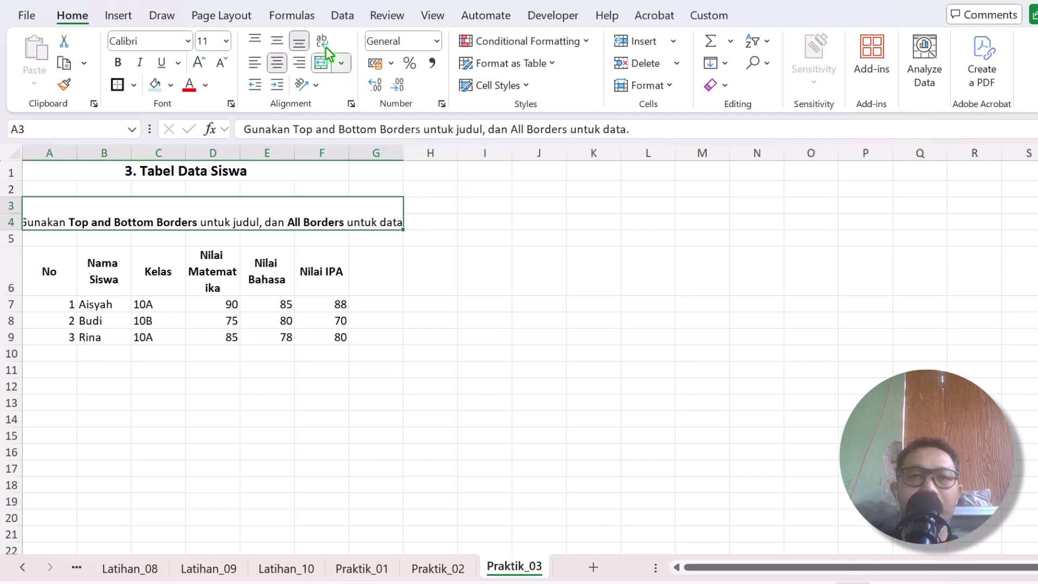
pyautogui.click(322, 41)
pyautogui.click(255, 65)
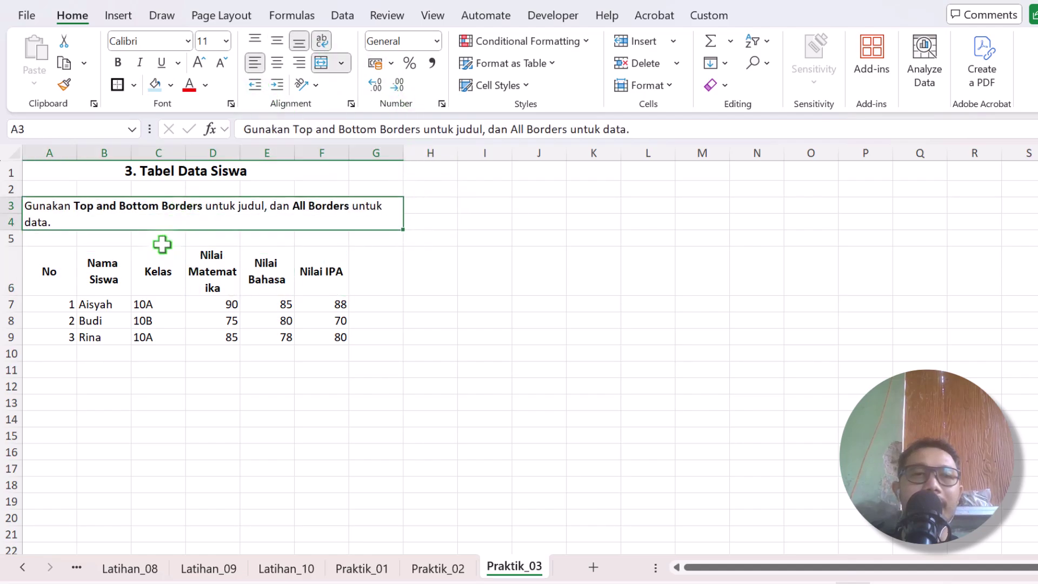
# - Autofit the widths of the student table's columns A:F
pyautogui.click(48, 277)
pyautogui.write('No')
pyautogui.moveTo(49, 153); pyautogui.dragTo(350, 156)
pyautogui.click(351, 155)
pyautogui.click(125, 269)
# - Widen columns A:F to unwrap the headings, and autofit the sheet's column widths and row heights
pyautogui.click(16, 154)
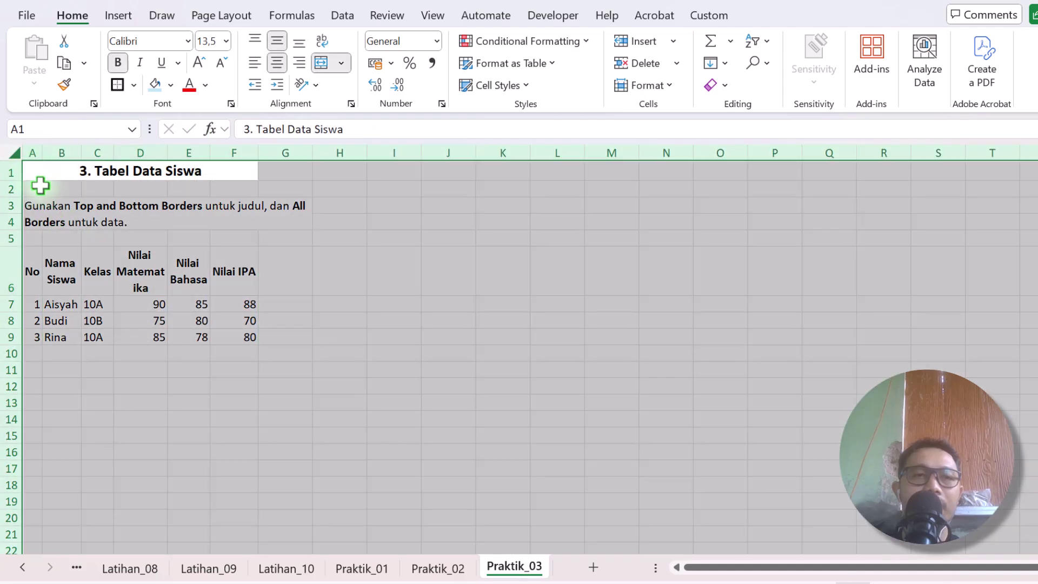
pyautogui.moveTo(37, 259); pyautogui.dragTo(252, 308)
pyautogui.moveTo(32, 153); pyautogui.dragTo(238, 153)
pyautogui.moveTo(258, 153); pyautogui.dragTo(388, 148)
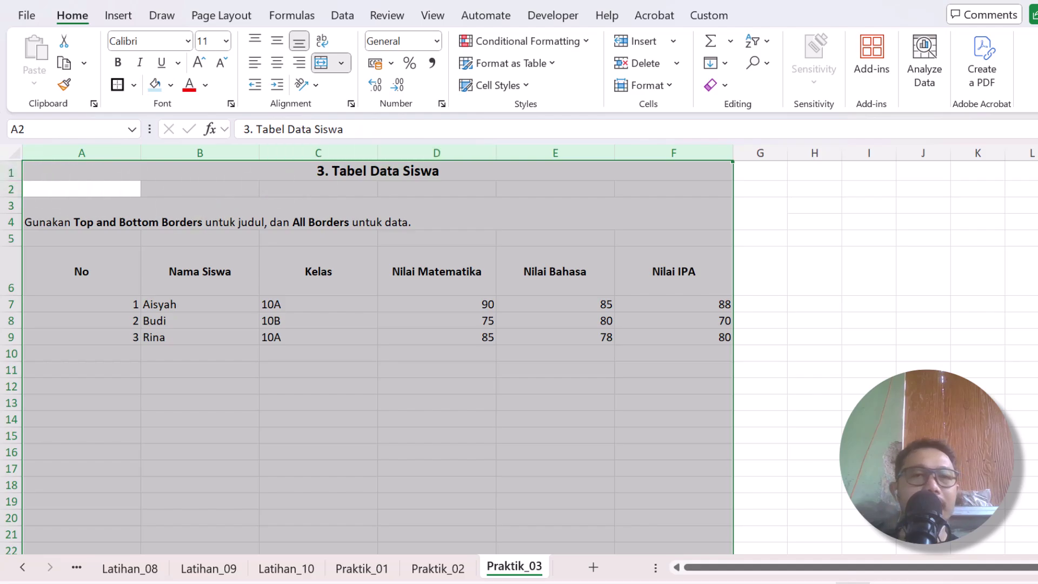
pyautogui.click(14, 152)
pyautogui.doubleClick(141, 154)
pyautogui.click(110, 324)
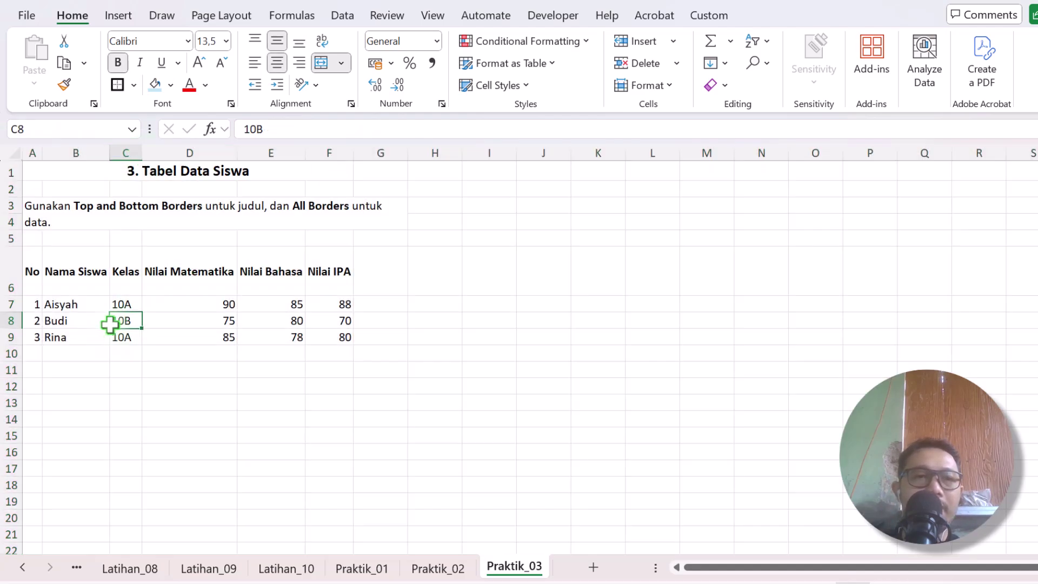
# - Center the contents of the No column horizontally
pyautogui.click(32, 153)
pyautogui.click(293, 69)
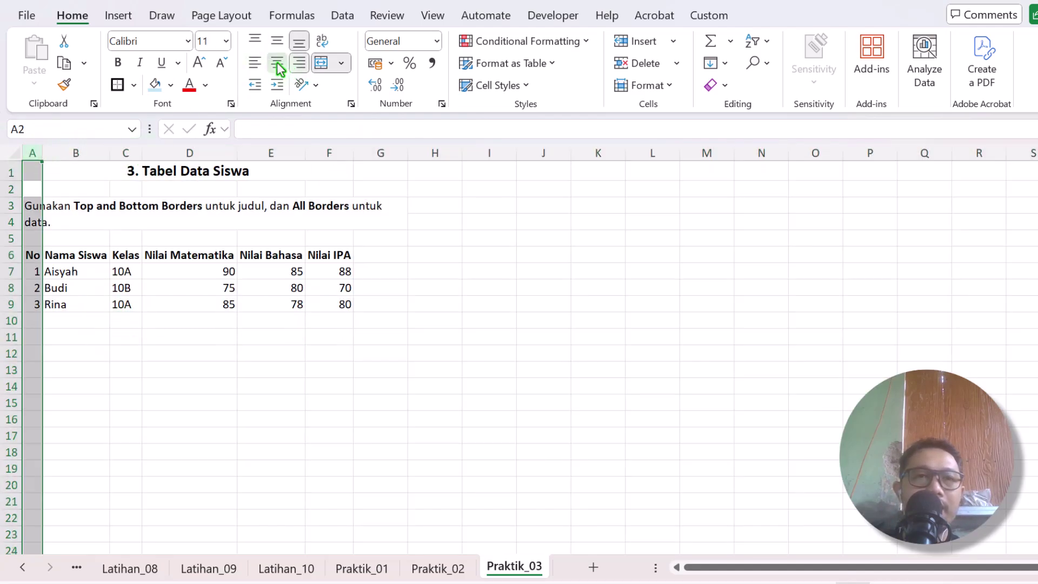
pyautogui.click(144, 259)
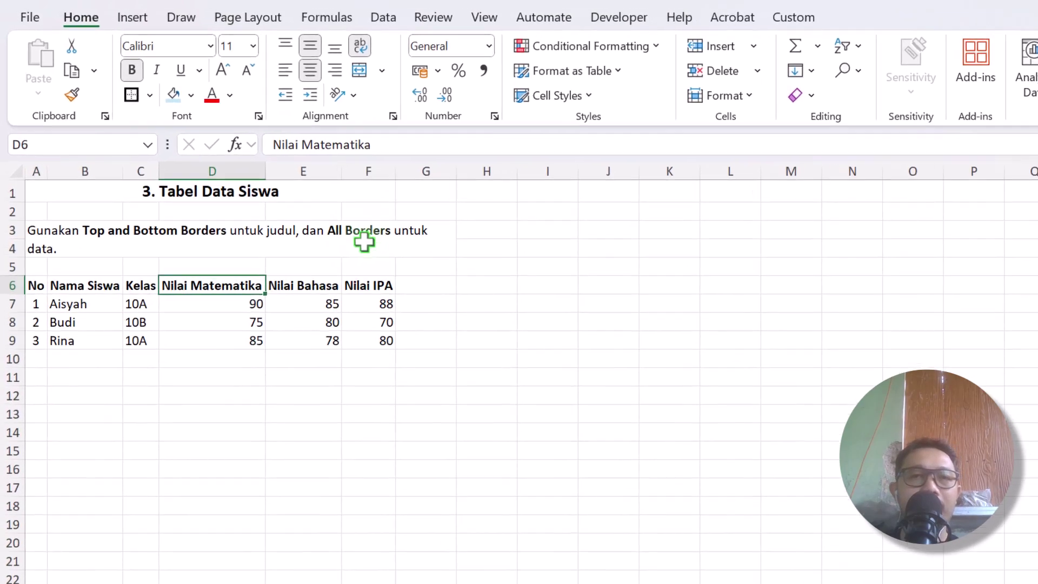
# - Unmerge the instruction block and merge it again over A3:F4 only, with left-aligned text
pyautogui.click(326, 212)
pyautogui.click(321, 63)
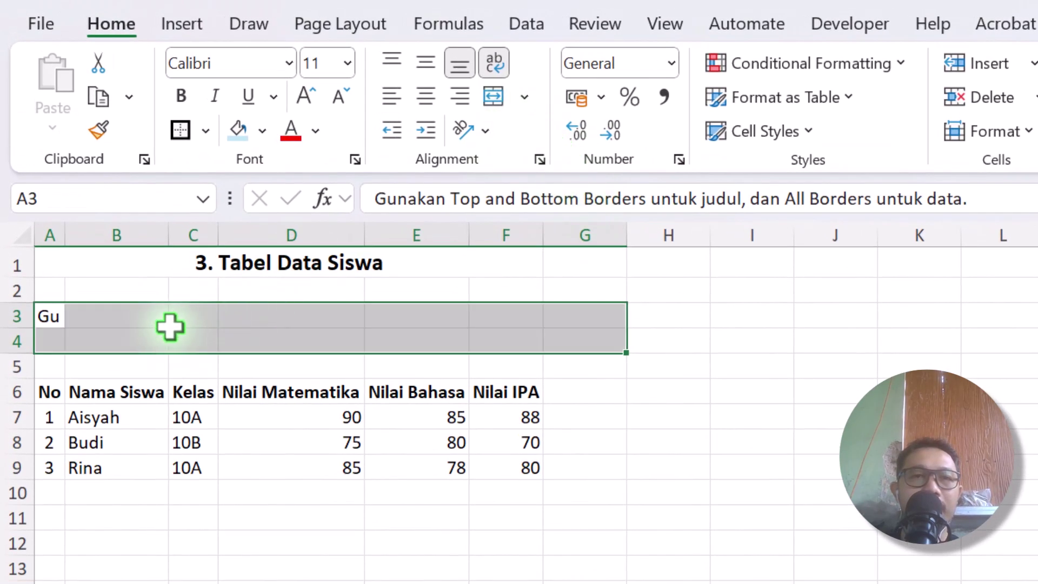
pyautogui.moveTo(46, 312); pyautogui.dragTo(520, 338)
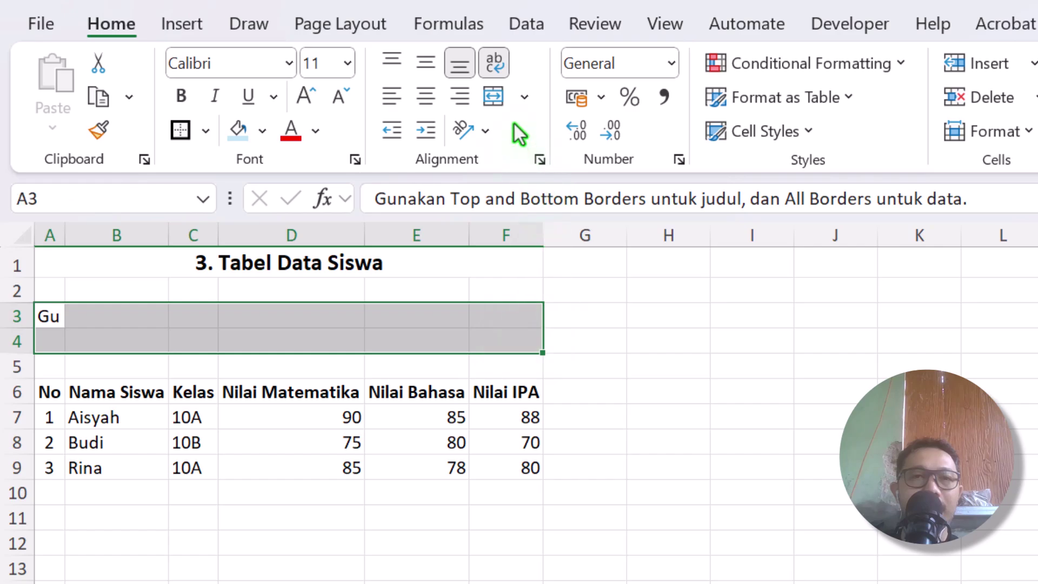
pyautogui.click(498, 96)
pyautogui.click(391, 96)
pyautogui.click(560, 506)
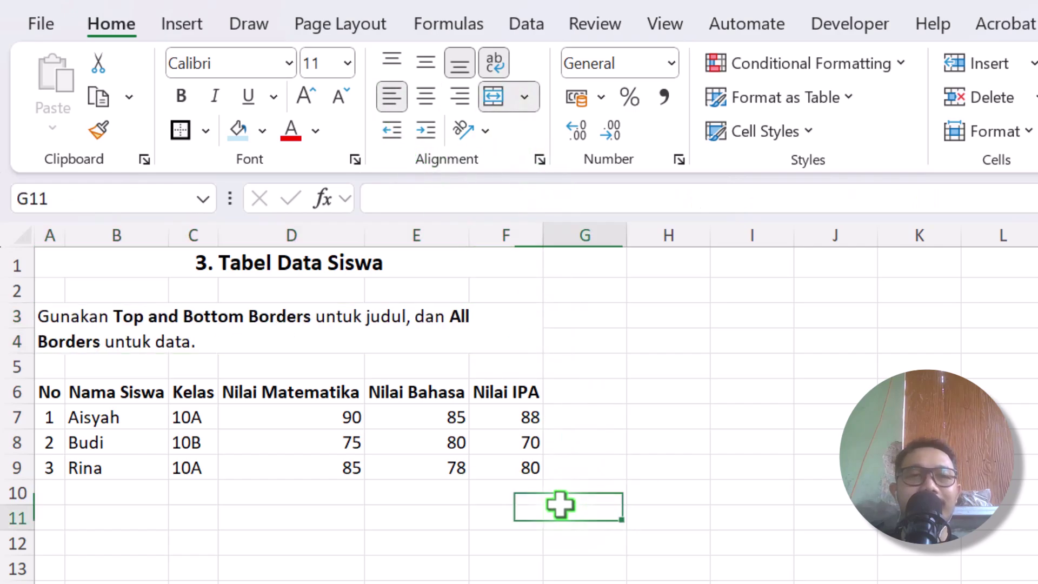
pyautogui.click(422, 517)
pyautogui.moveTo(56, 394); pyautogui.dragTo(460, 471)
pyautogui.click(432, 527)
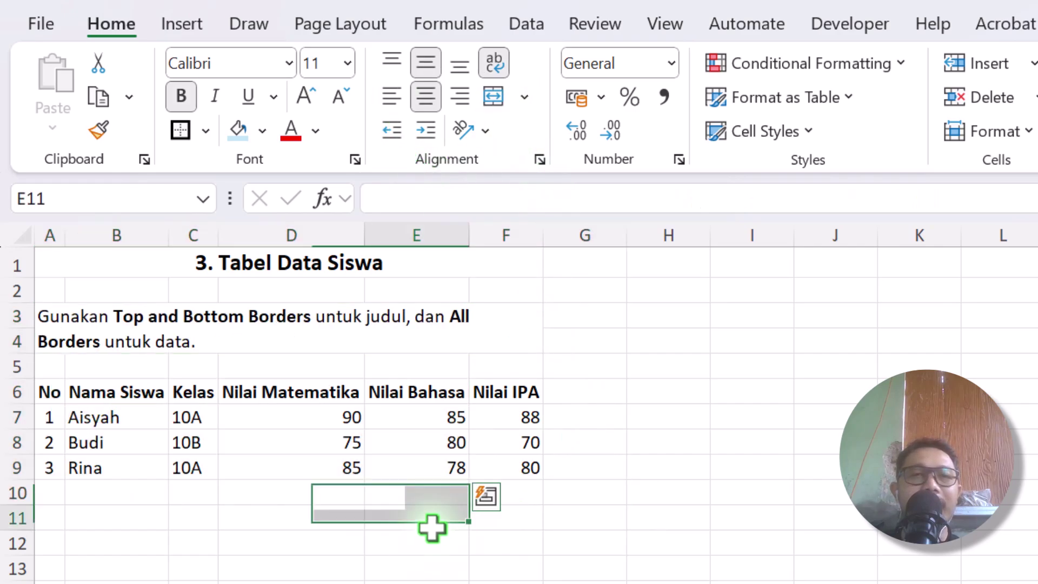
pyautogui.click(402, 448)
pyautogui.click(267, 449)
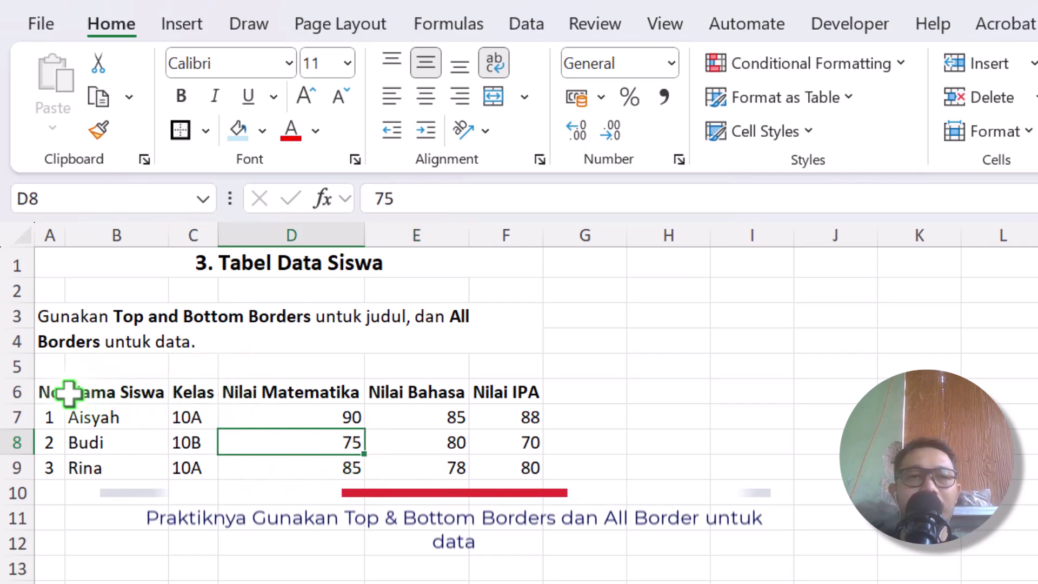
# - Select the header row A6:F6 and hide the sheet's gridlines
pyautogui.moveTo(54, 395); pyautogui.dragTo(500, 400)
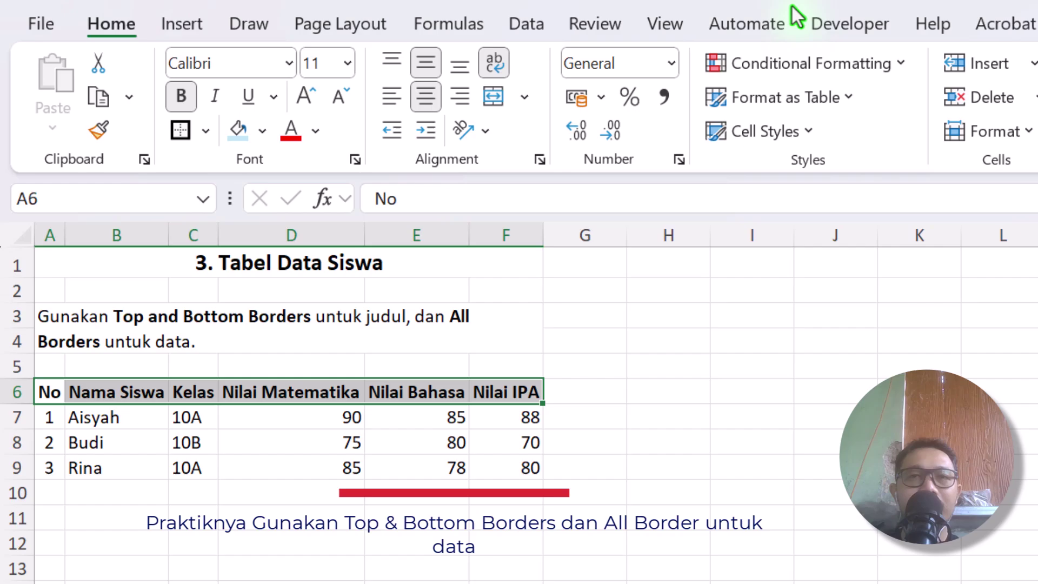
pyautogui.click(666, 24)
pyautogui.click(627, 109)
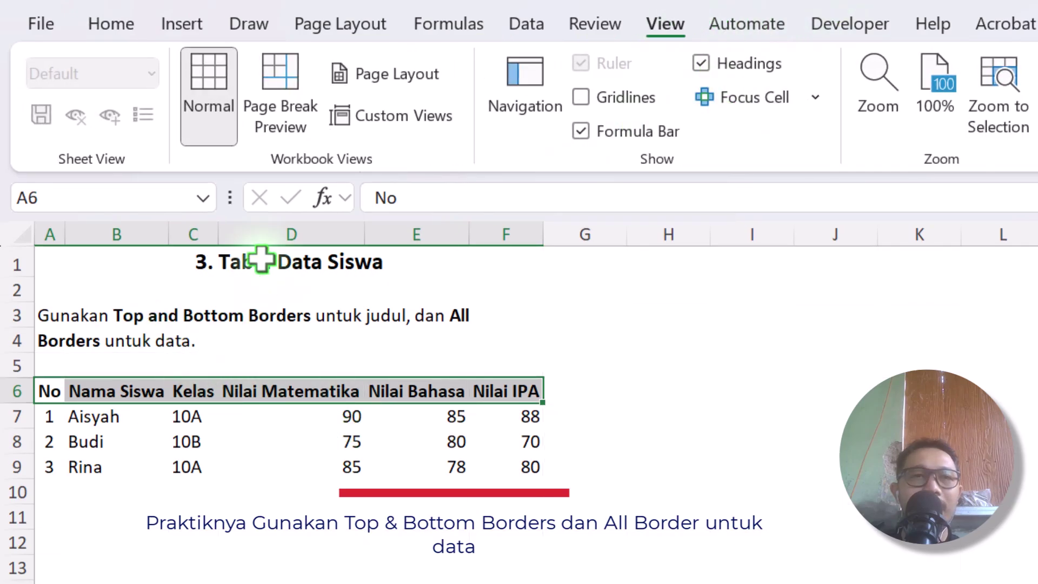
# - Apply the Top and Bottom Border to the student table's header row A6:F6
pyautogui.click(111, 23)
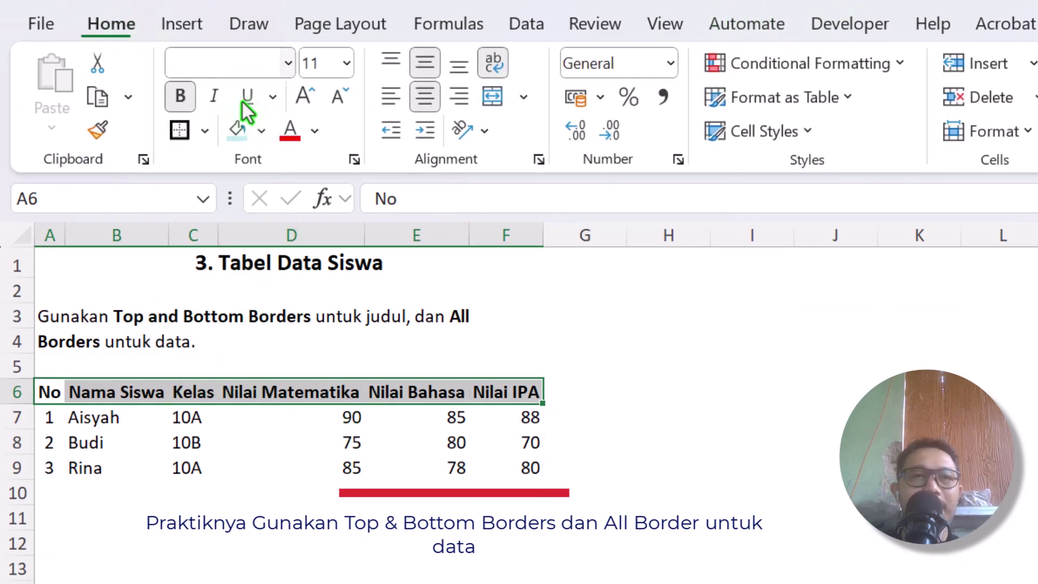
pyautogui.click(203, 138)
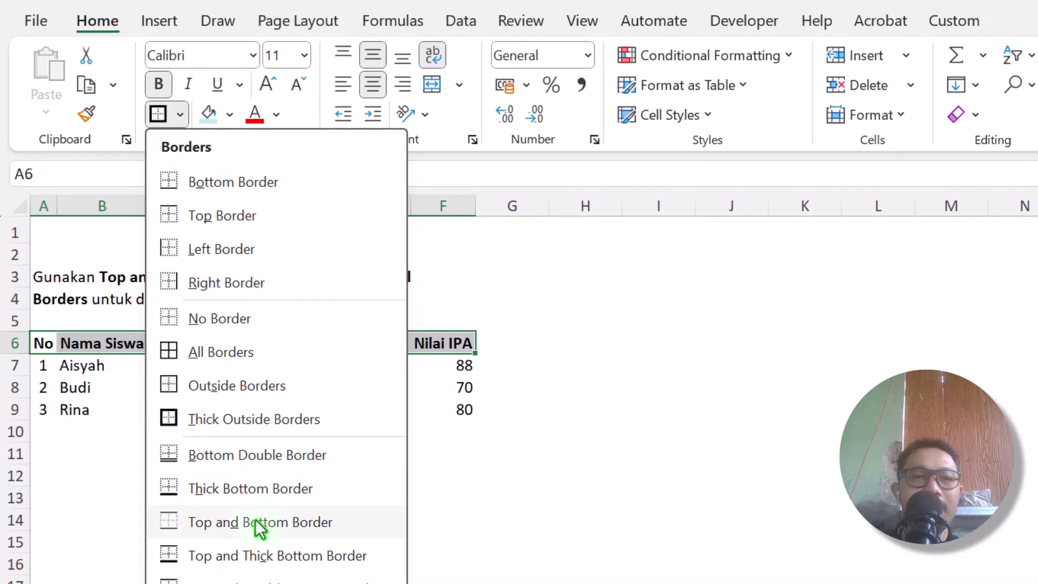
pyautogui.click(255, 522)
pyautogui.click(241, 516)
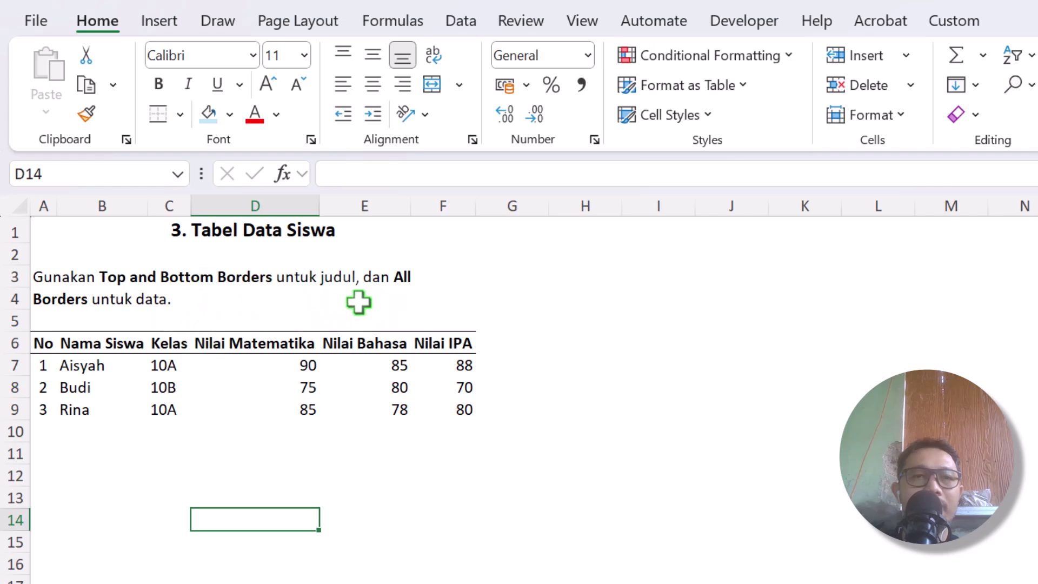
# - Apply All Borders to the student data rows A7:F9
pyautogui.moveTo(51, 352); pyautogui.dragTo(422, 403)
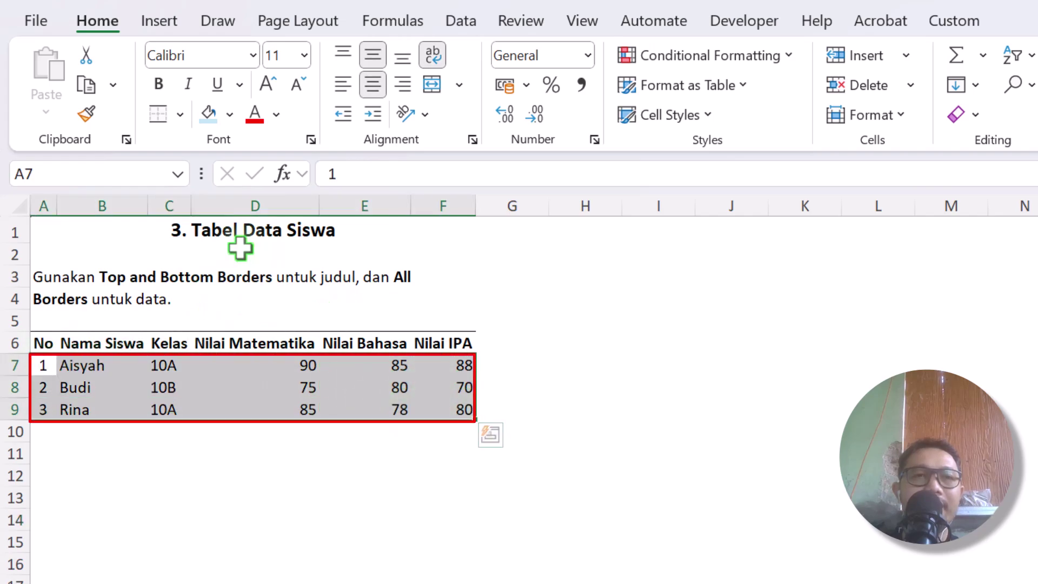
pyautogui.click(181, 115)
pyautogui.click(267, 346)
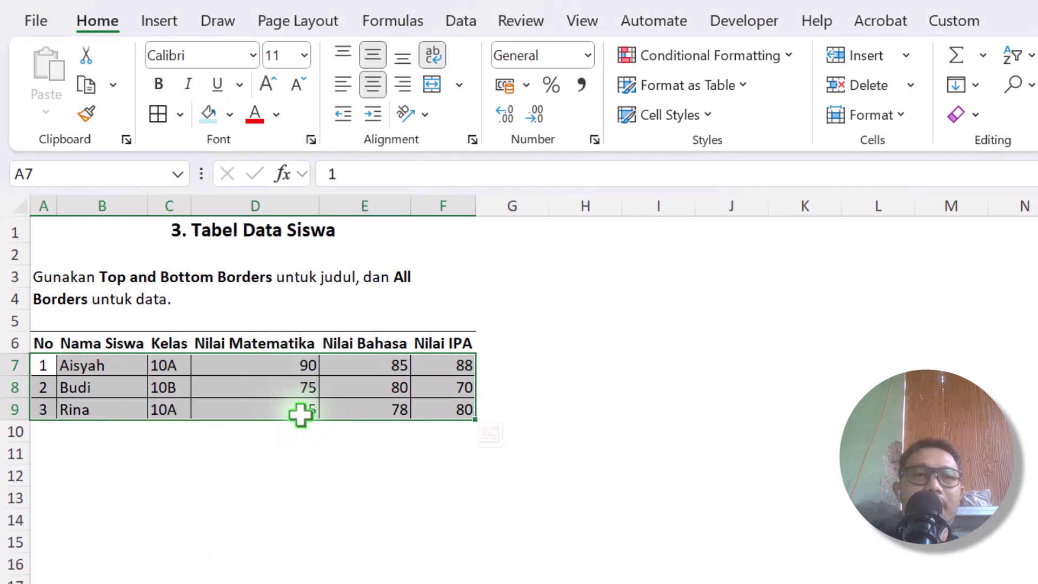
pyautogui.click(342, 507)
# - Fill the student table's header row A6:F6 with light blue
pyautogui.click(179, 343)
pyautogui.moveTo(44, 344); pyautogui.dragTo(441, 345)
pyautogui.click(210, 115)
pyautogui.click(659, 387)
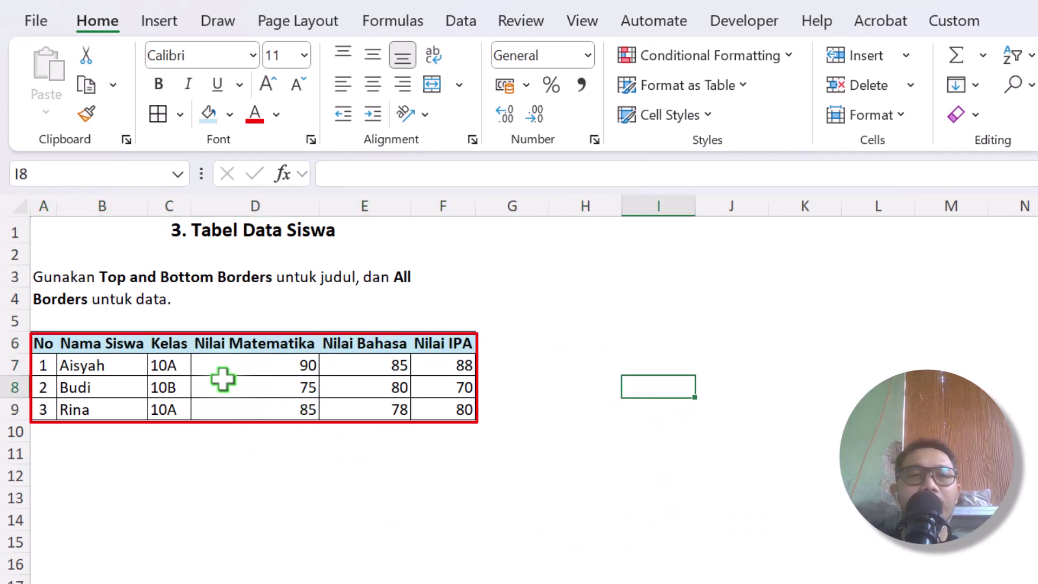
# - Center the scores in D7:F9 and give columns D to F the same width
pyautogui.moveTo(223, 375); pyautogui.dragTo(424, 413)
pyautogui.click(372, 54)
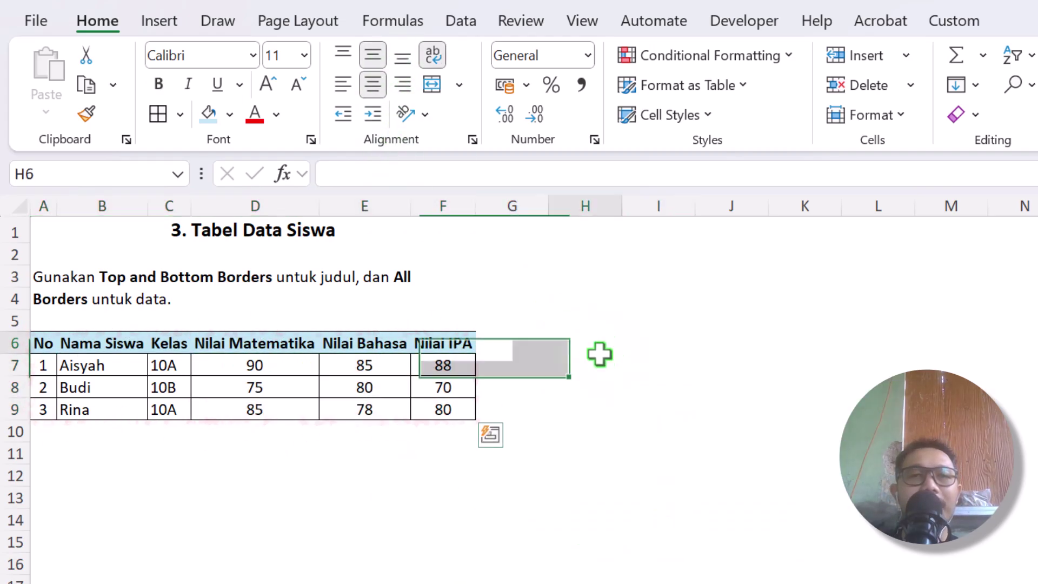
pyautogui.moveTo(252, 205); pyautogui.dragTo(493, 204)
pyautogui.click(615, 406)
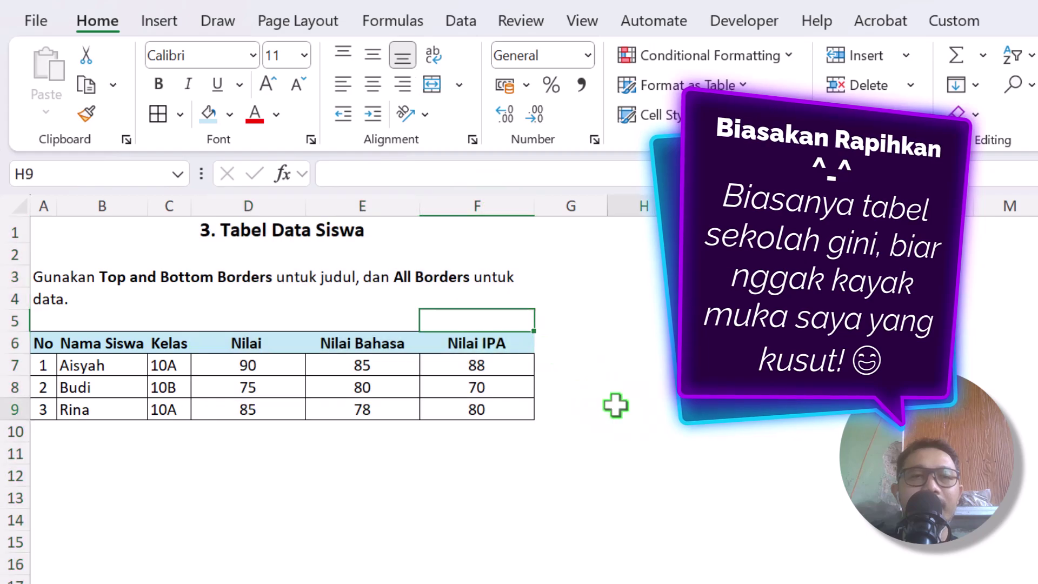
pyautogui.click(371, 476)
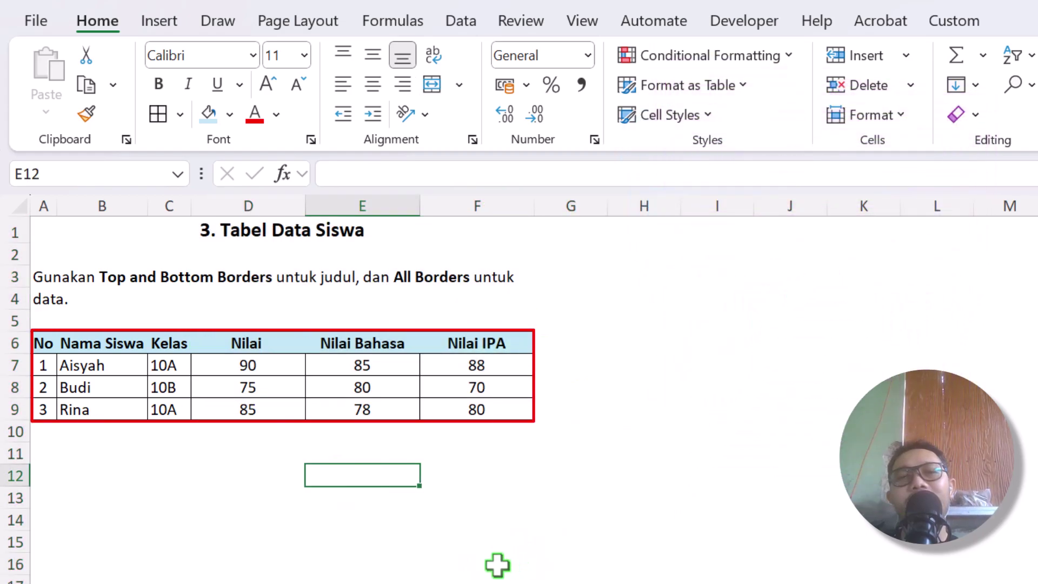
# - Open the Latihan_04 sheet and create a copy of it at the end of the workbook
pyautogui.click(23, 572)
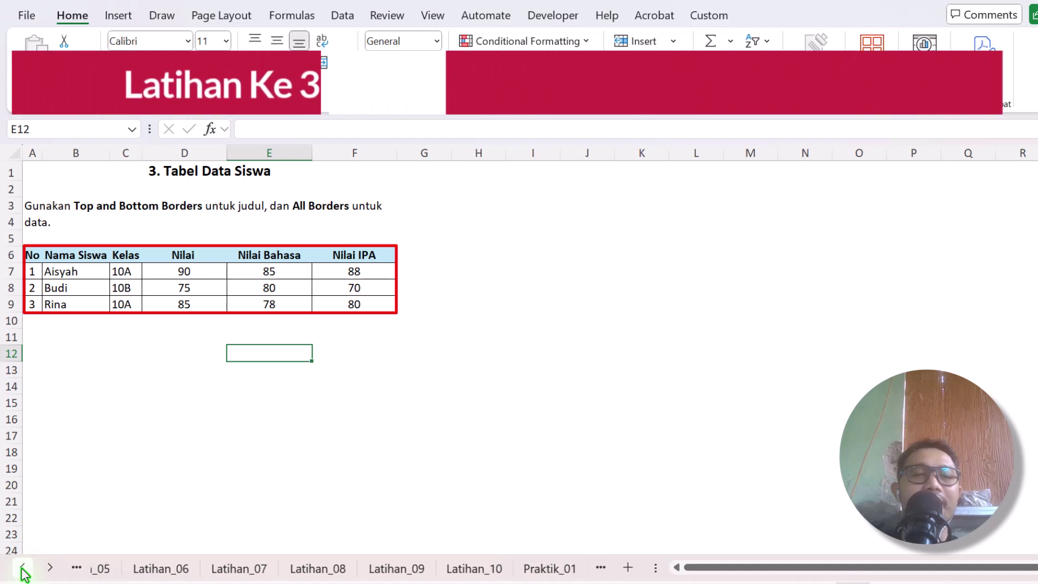
pyautogui.click(23, 572)
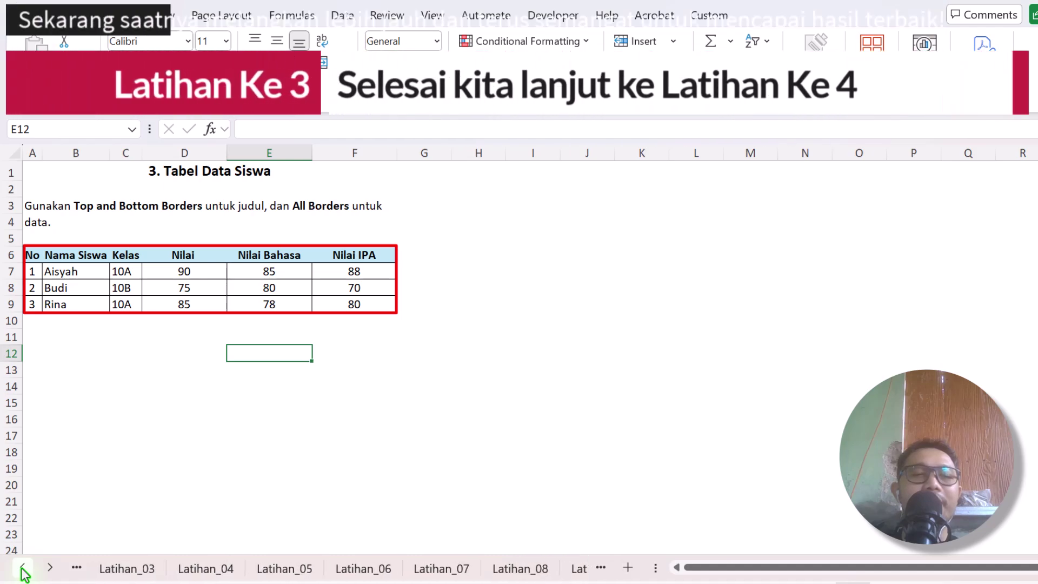
pyautogui.click(209, 568)
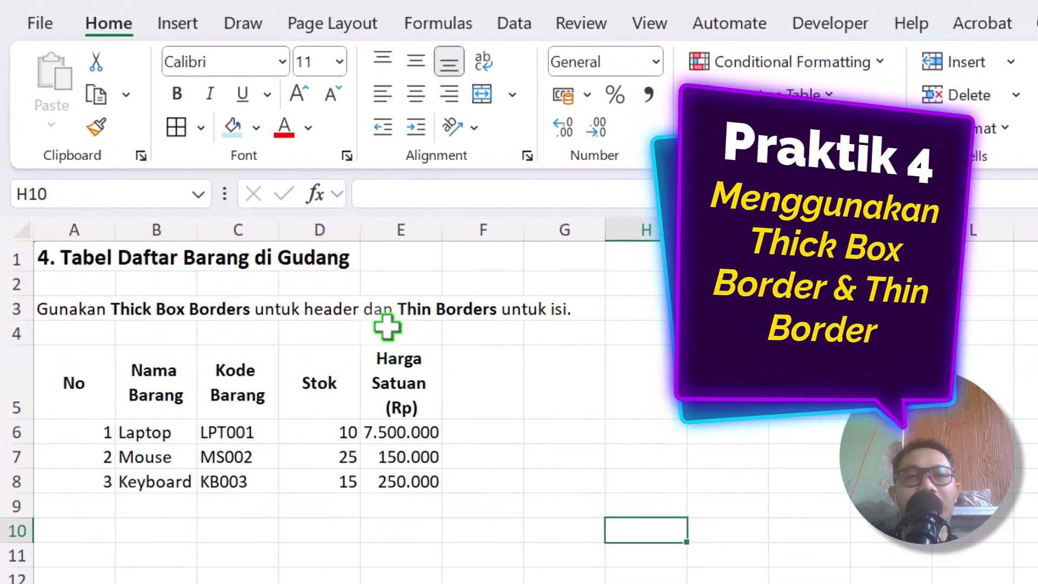
pyautogui.rightClick(211, 564)
pyautogui.press('Escape')
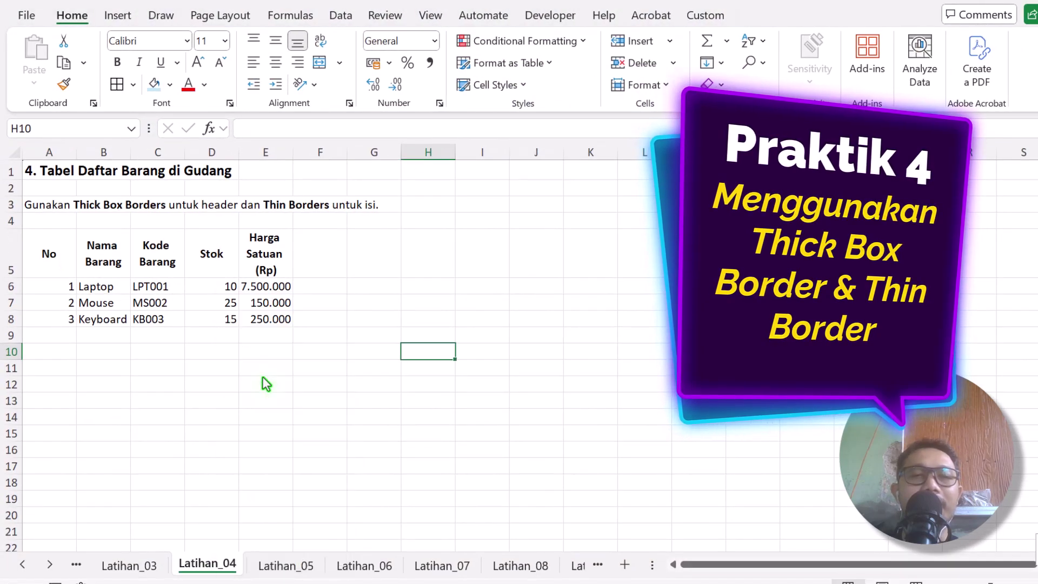
pyautogui.scroll(-3, 238, 408)
pyautogui.click(169, 456)
pyautogui.click(168, 476)
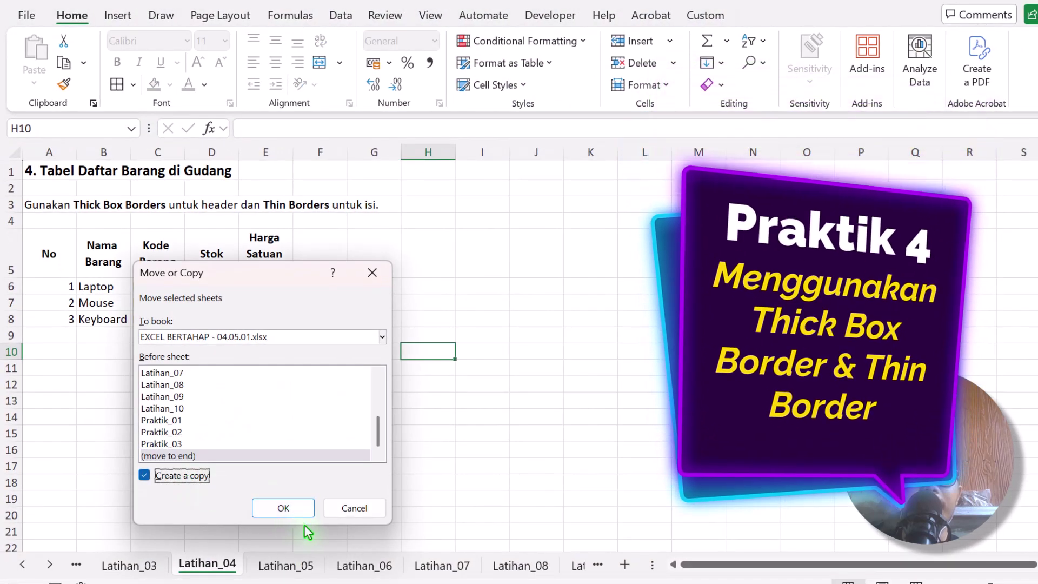
pyautogui.click(284, 509)
# - Rename the copied sheet as Praktik_04
pyautogui.rightClick(518, 564)
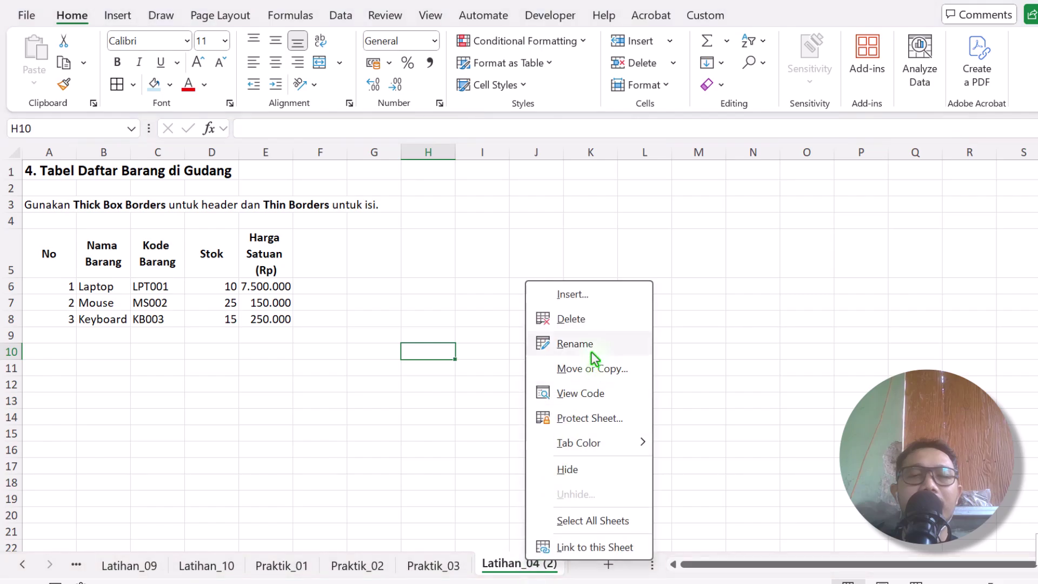
pyautogui.click(592, 347)
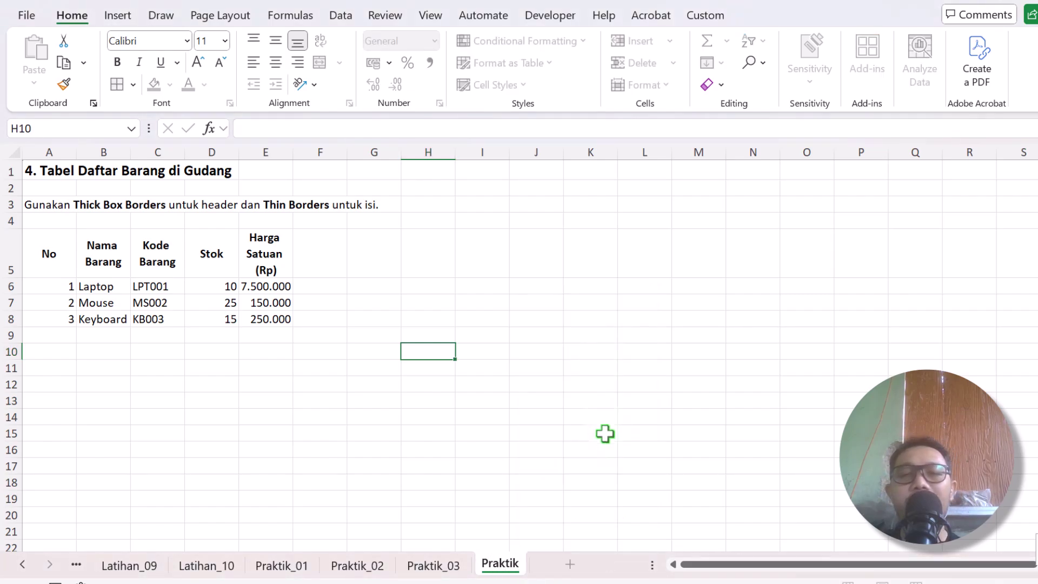
pyautogui.press('Return')
pyautogui.click(374, 331)
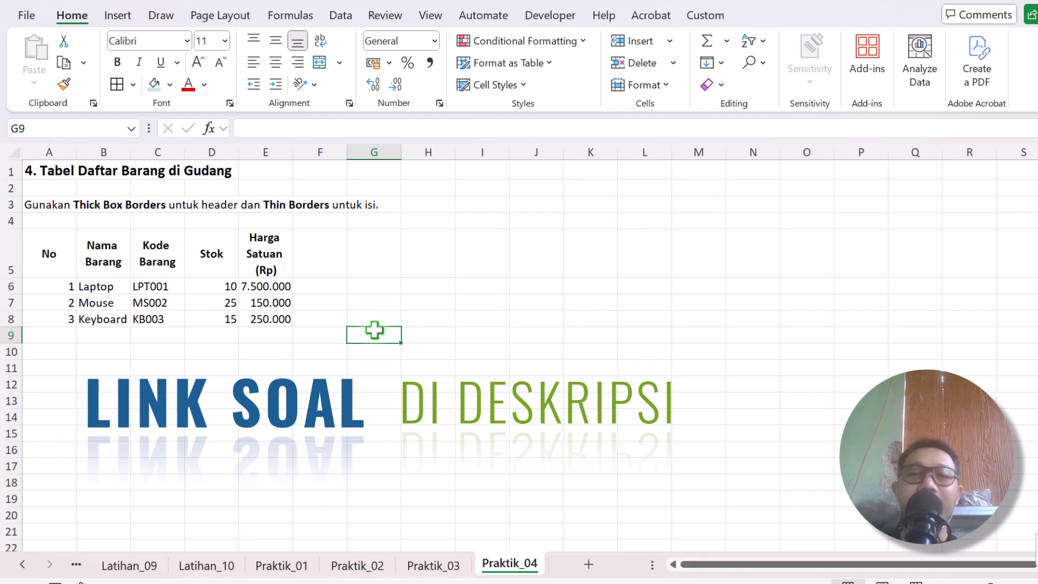
pyautogui.click(374, 368)
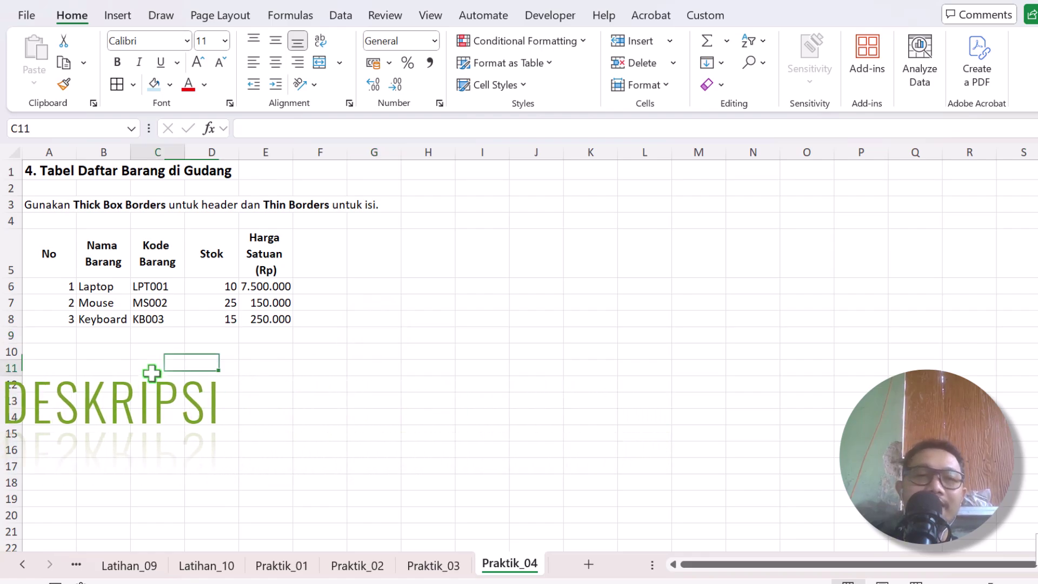
pyautogui.click(151, 371)
pyautogui.click(220, 263)
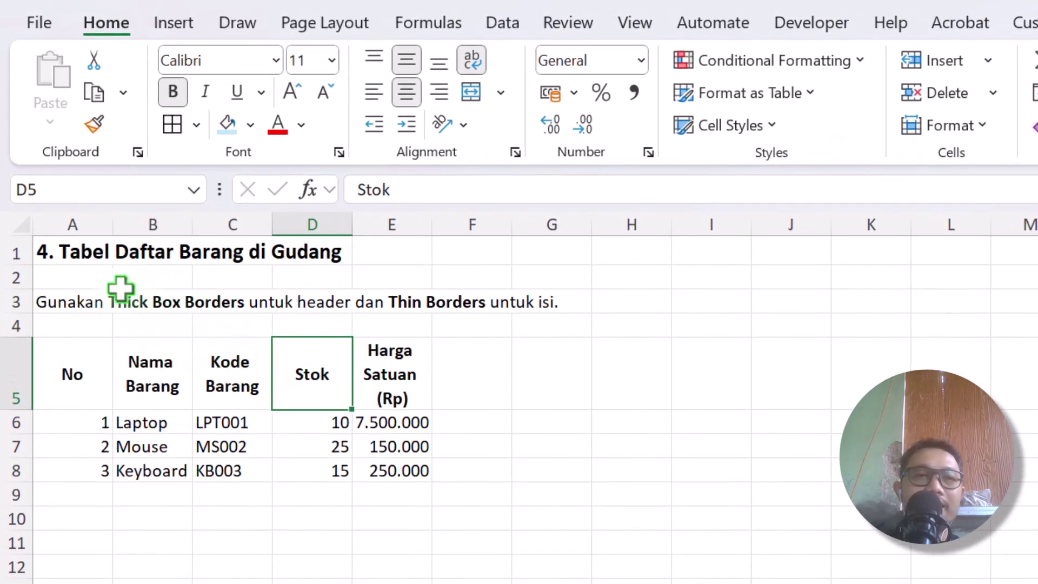
# - Merge the title across A1:E1 and left-align it
pyautogui.moveTo(61, 257); pyautogui.dragTo(572, 252)
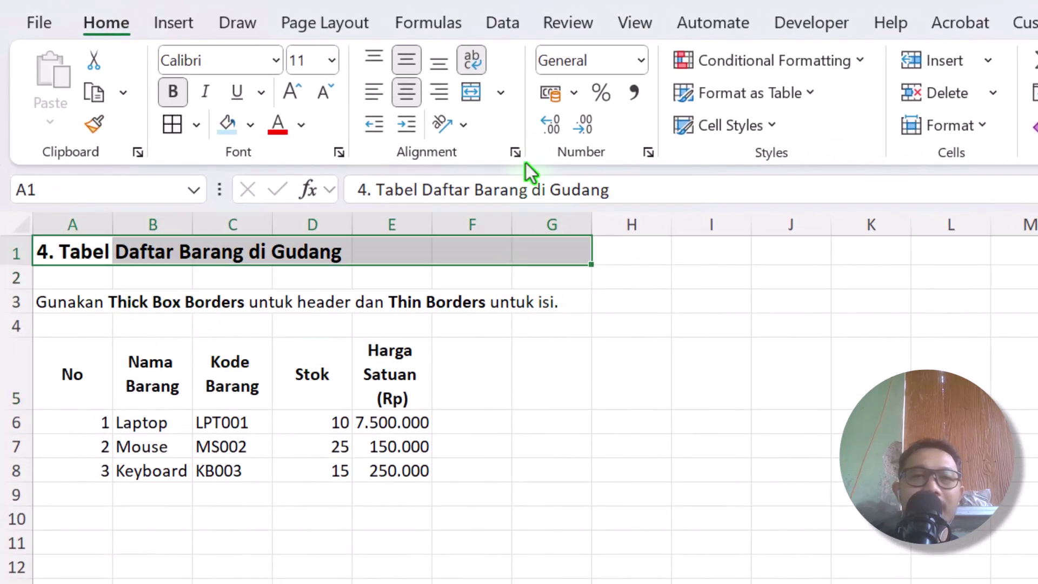
pyautogui.click(418, 328)
pyautogui.moveTo(57, 253); pyautogui.dragTo(403, 253)
pyautogui.click(501, 92)
pyautogui.click(471, 92)
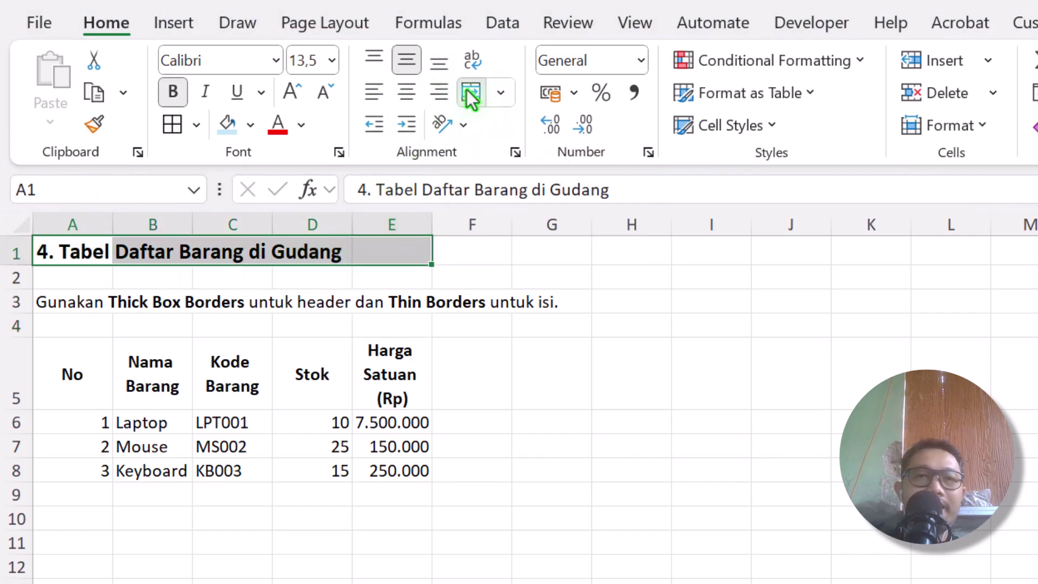
pyautogui.click(375, 92)
pyautogui.click(392, 373)
# - Insert an empty row at row 4, directly below the instruction text
pyautogui.moveTo(55, 301); pyautogui.dragTo(271, 320)
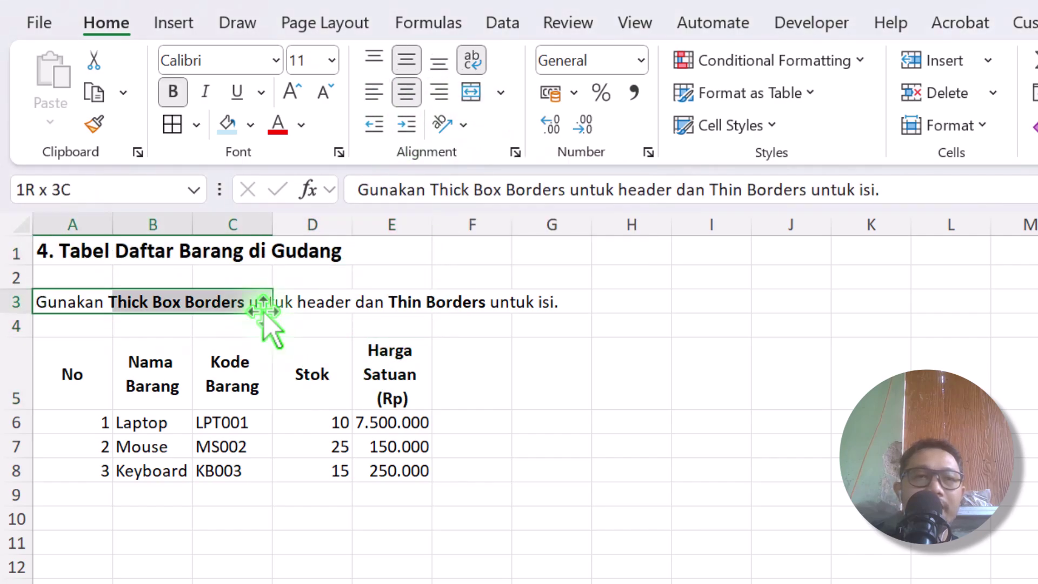
pyautogui.rightClick(12, 330)
pyautogui.click(59, 457)
pyautogui.click(173, 410)
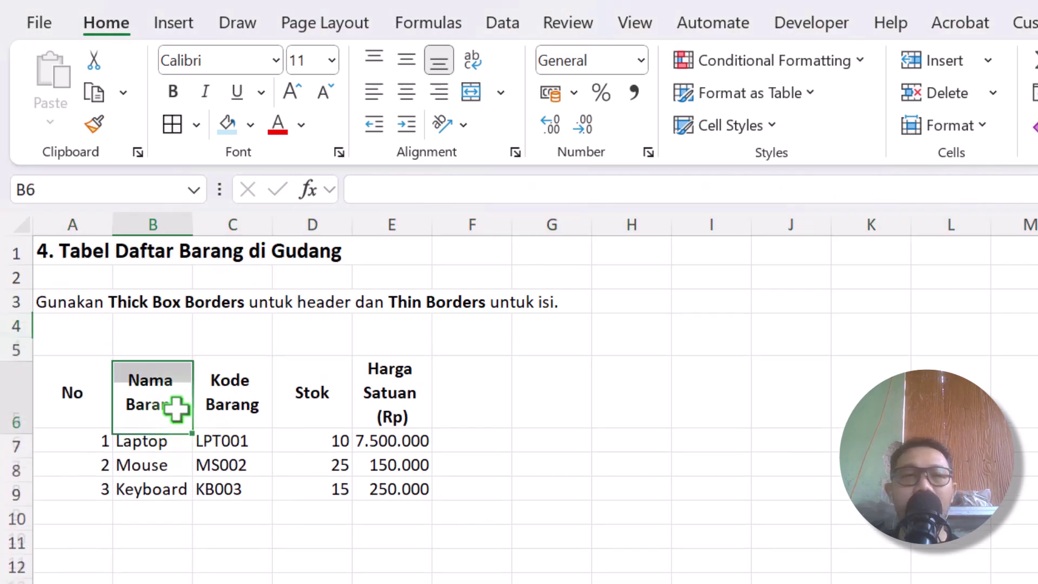
# - Merge A3:E4 into one cell for the instruction, with wrapped, left-aligned text
pyautogui.moveTo(92, 297); pyautogui.dragTo(399, 325)
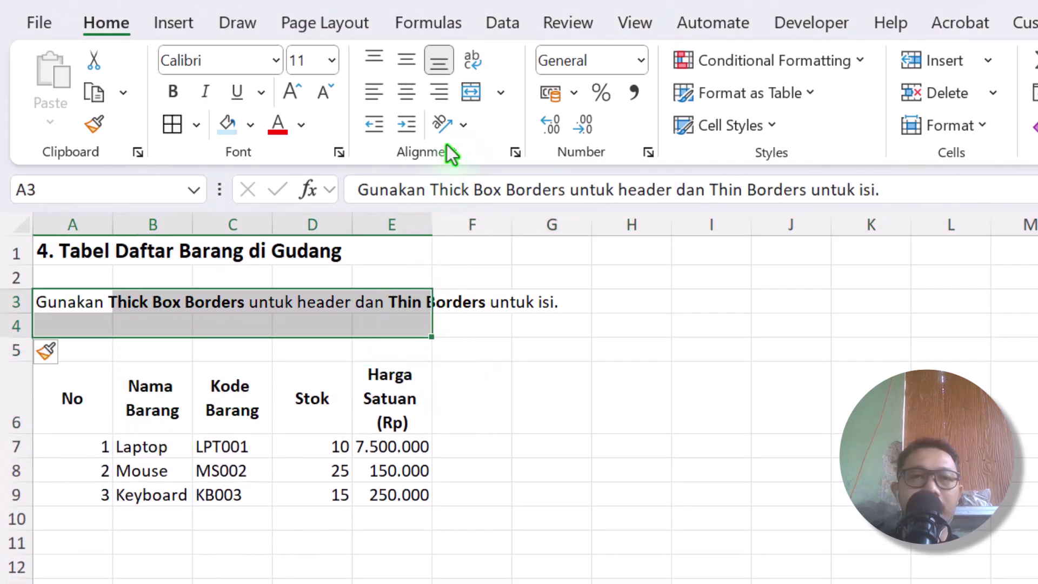
pyautogui.click(461, 98)
pyautogui.click(472, 59)
pyautogui.click(407, 92)
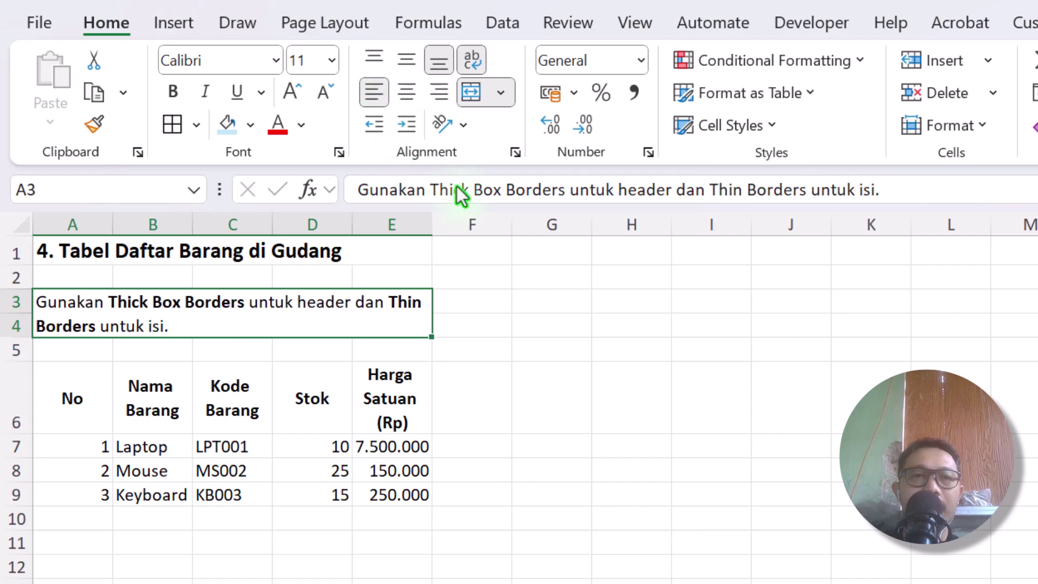
pyautogui.click(627, 396)
pyautogui.click(356, 313)
pyautogui.click(63, 394)
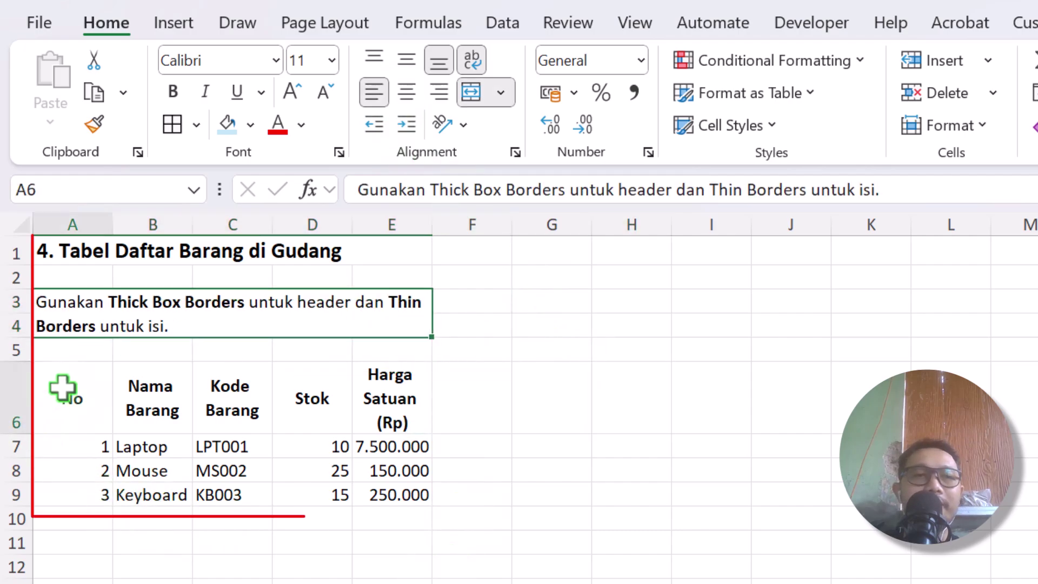
# - Hide the gridlines on the Praktik_04 sheet
pyautogui.moveTo(81, 225)
pyautogui.mouseDown()
pyautogui.moveTo(343, 200)
pyautogui.moveTo(335, 205)
pyautogui.mouseUp()
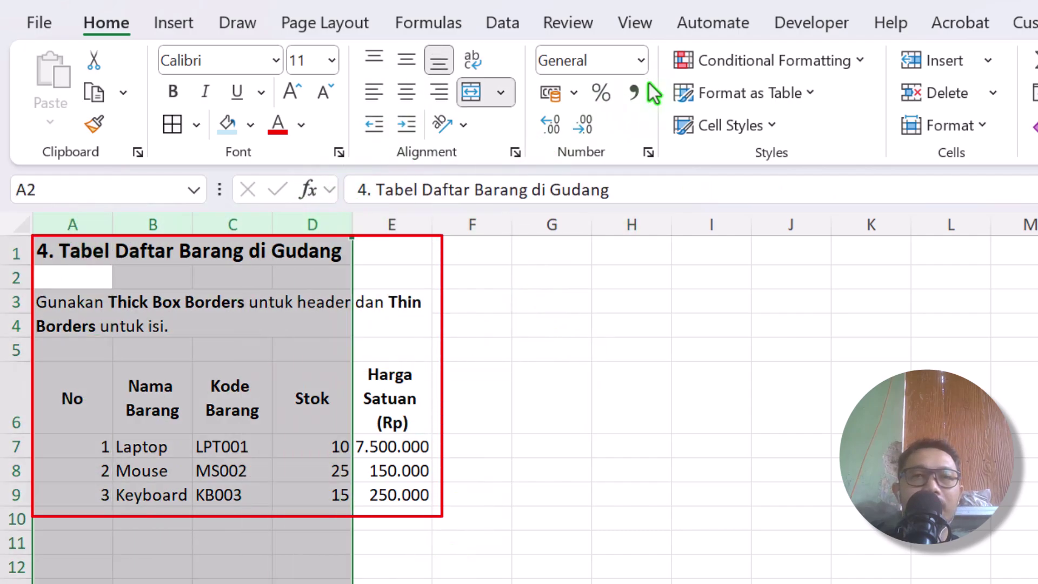
pyautogui.click(628, 25)
pyautogui.click(611, 91)
pyautogui.click(154, 471)
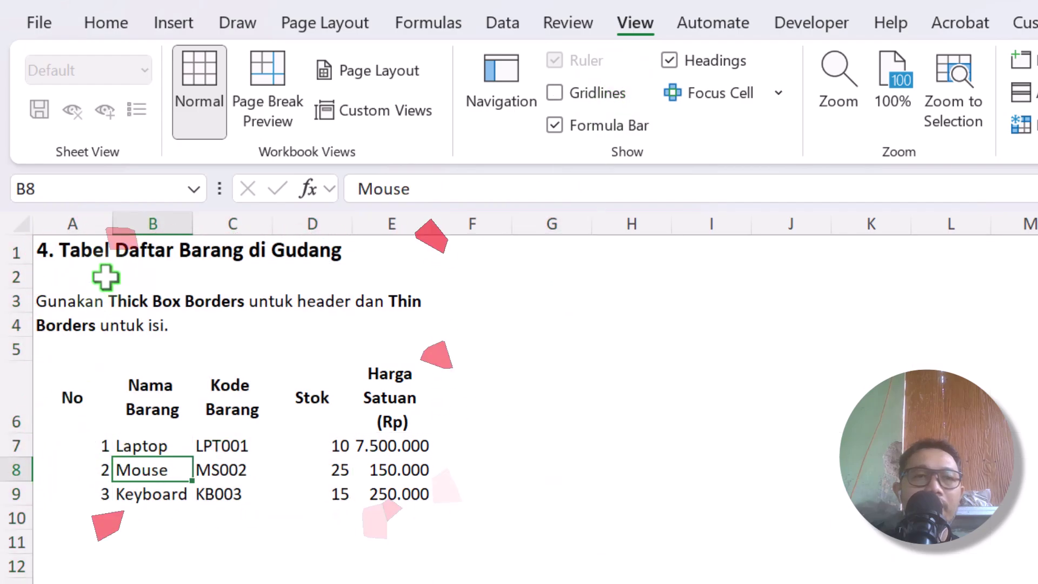
# - Autofit the widths of columns A to E to the warehouse table's contents
pyautogui.moveTo(81, 224); pyautogui.dragTo(512, 226)
pyautogui.click(424, 405)
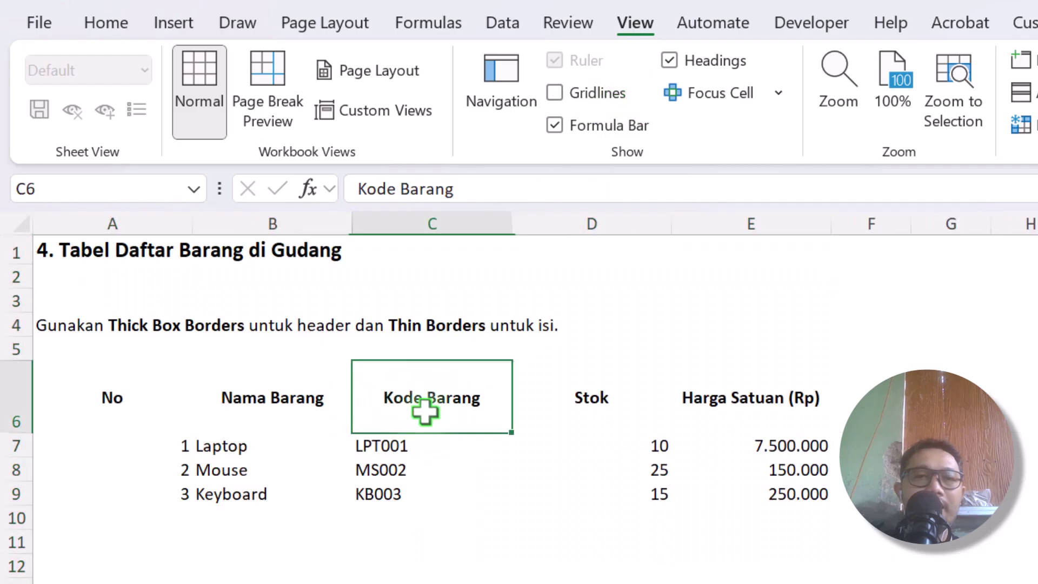
pyautogui.click(20, 222)
pyautogui.doubleClick(192, 224)
pyautogui.click(223, 398)
# - Give the header and data rows 6 to 9 of the warehouse table one equal height
pyautogui.click(8, 406)
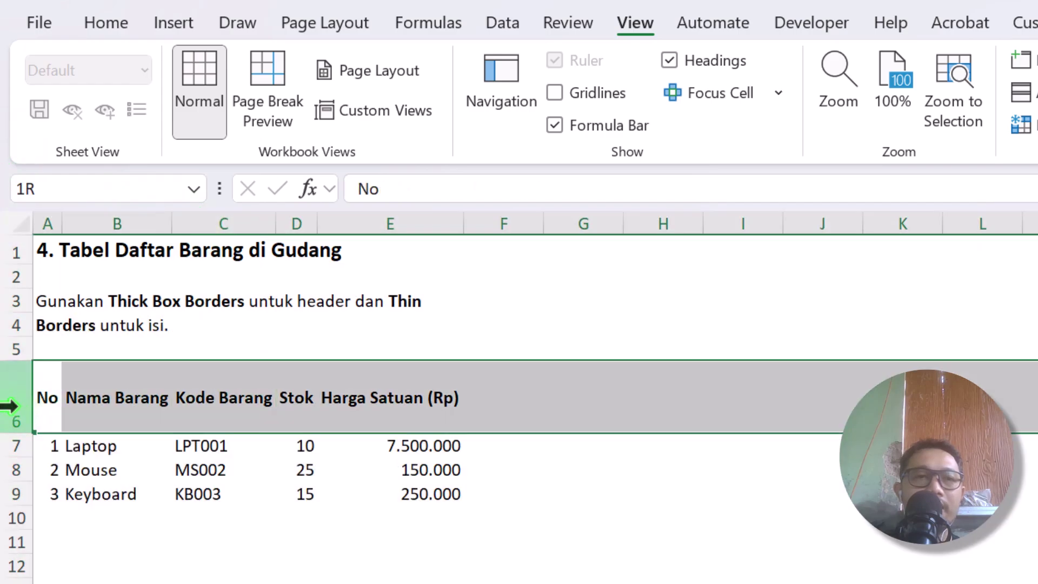
pyautogui.moveTo(9, 406); pyautogui.dragTo(11, 489)
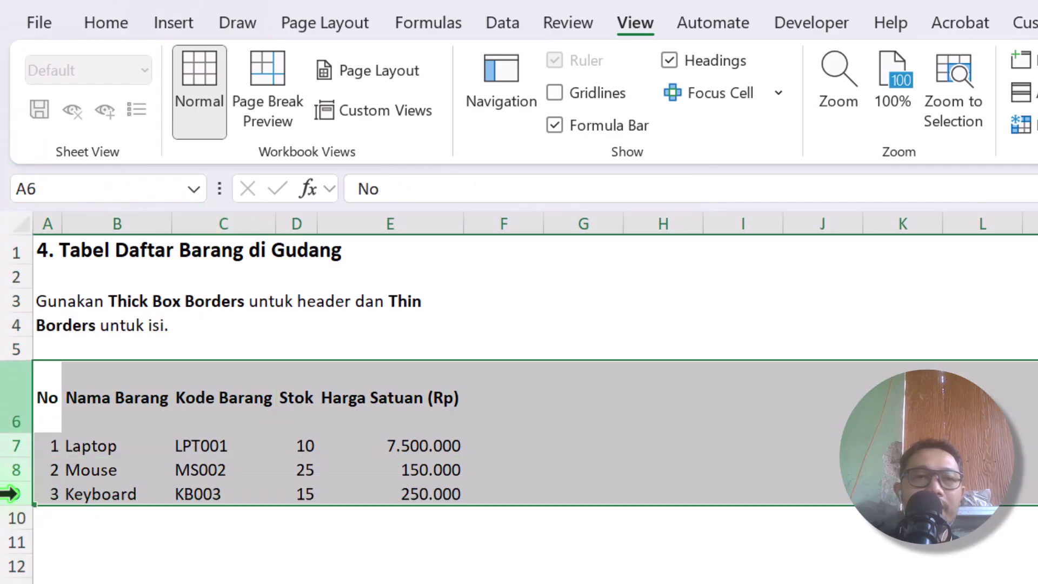
pyautogui.click(222, 458)
pyautogui.moveTo(49, 223); pyautogui.dragTo(427, 219)
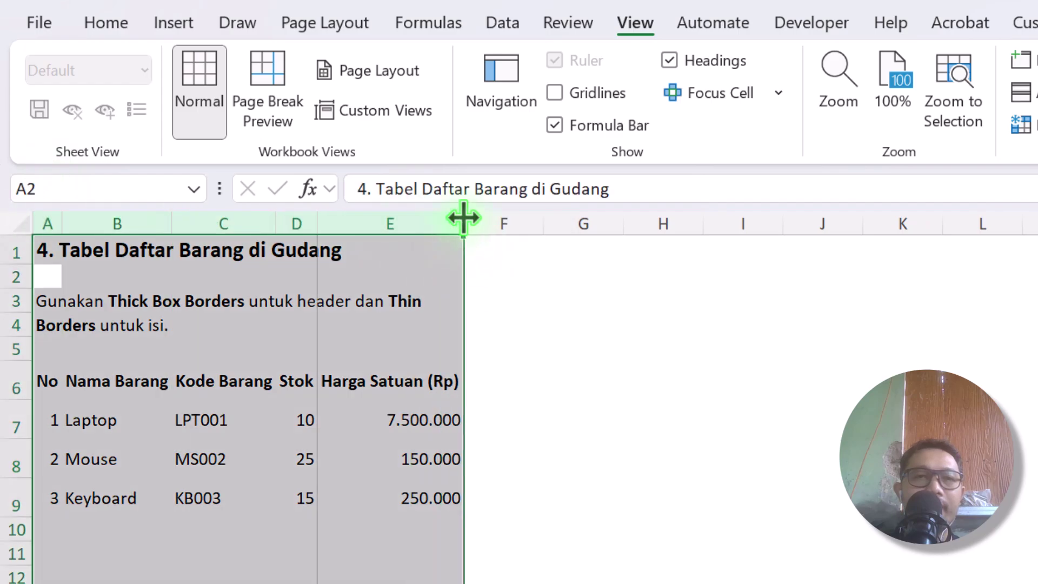
pyautogui.click(419, 372)
pyautogui.click(314, 421)
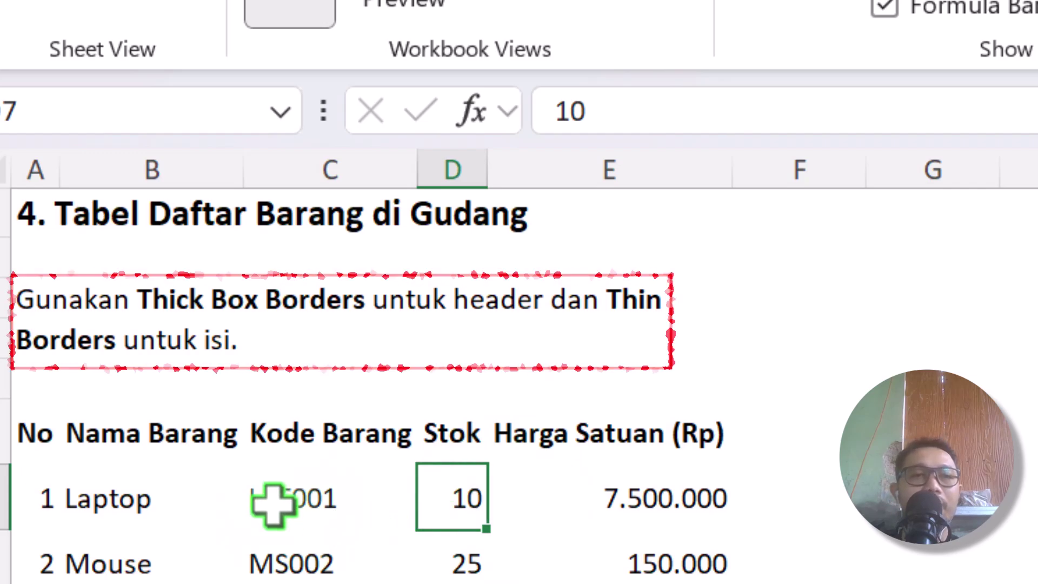
# - Apply thick outline and inside borders to the warehouse table's header row A6:E6 through the custom border settings
pyautogui.moveTo(19, 433); pyautogui.dragTo(684, 434)
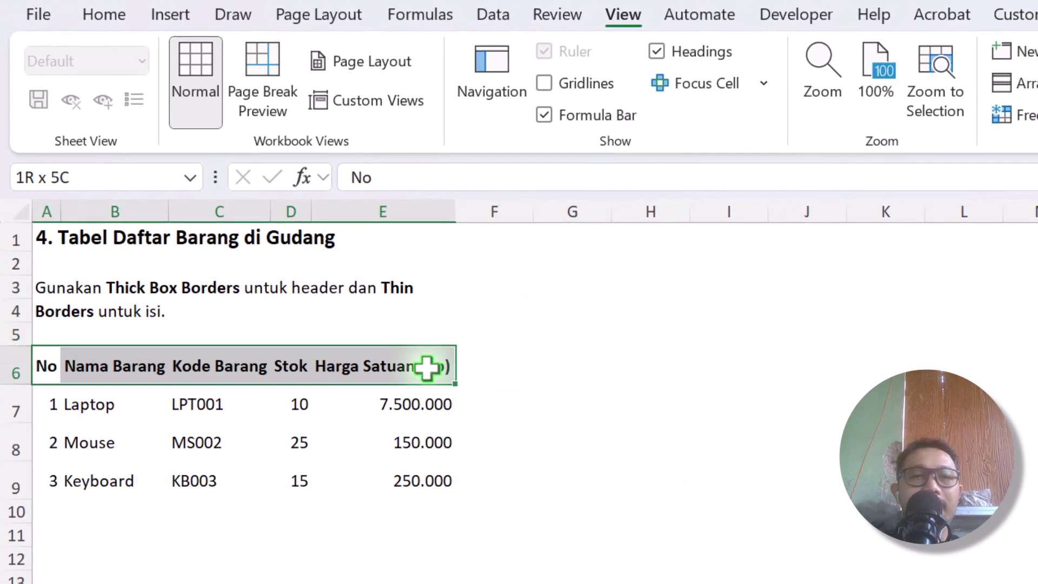
pyautogui.moveTo(428, 368); pyautogui.dragTo(379, 373)
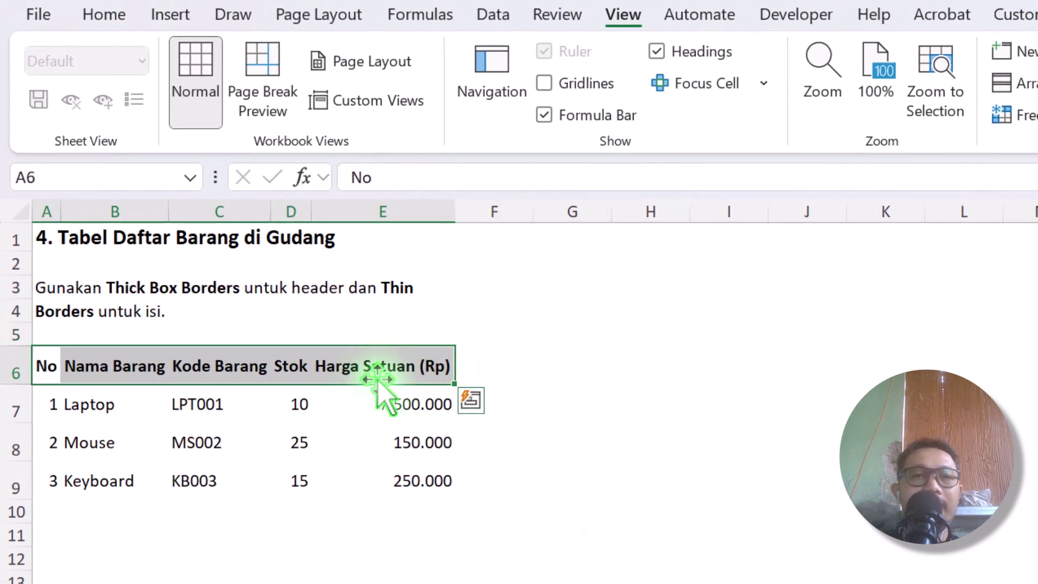
pyautogui.click(122, 17)
pyautogui.click(196, 118)
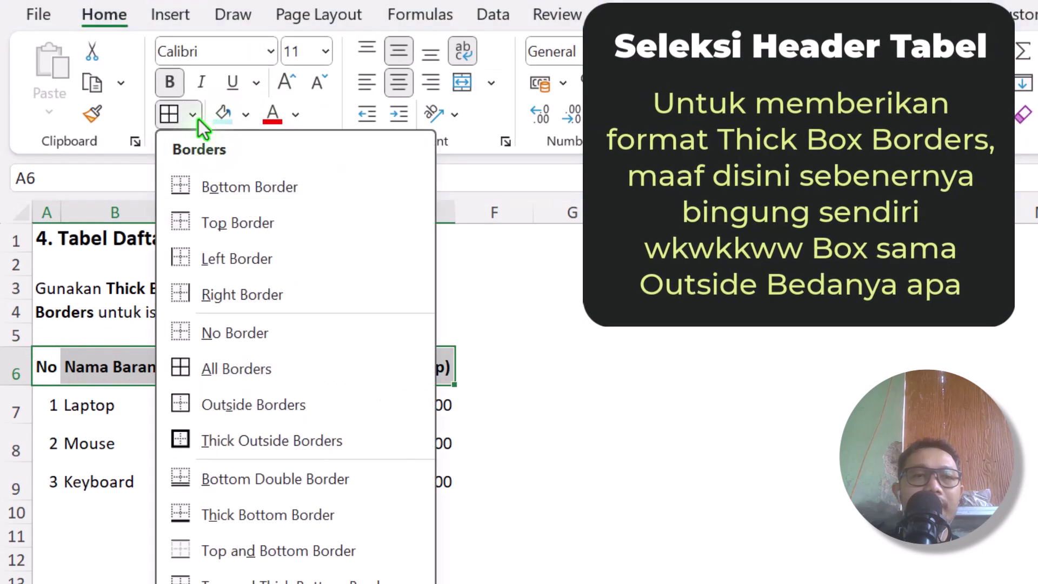
pyautogui.click(144, 312)
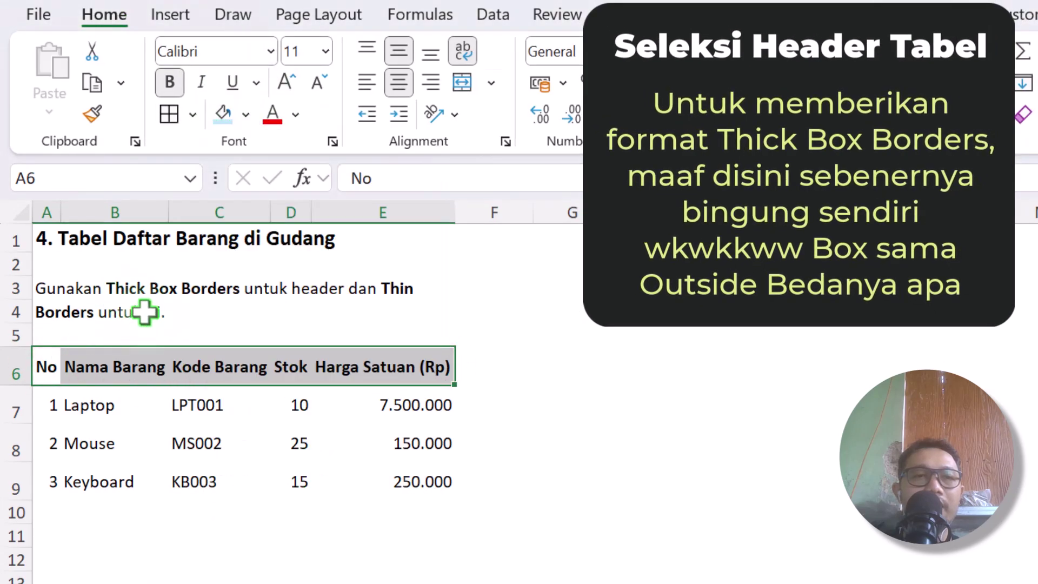
pyautogui.click(191, 113)
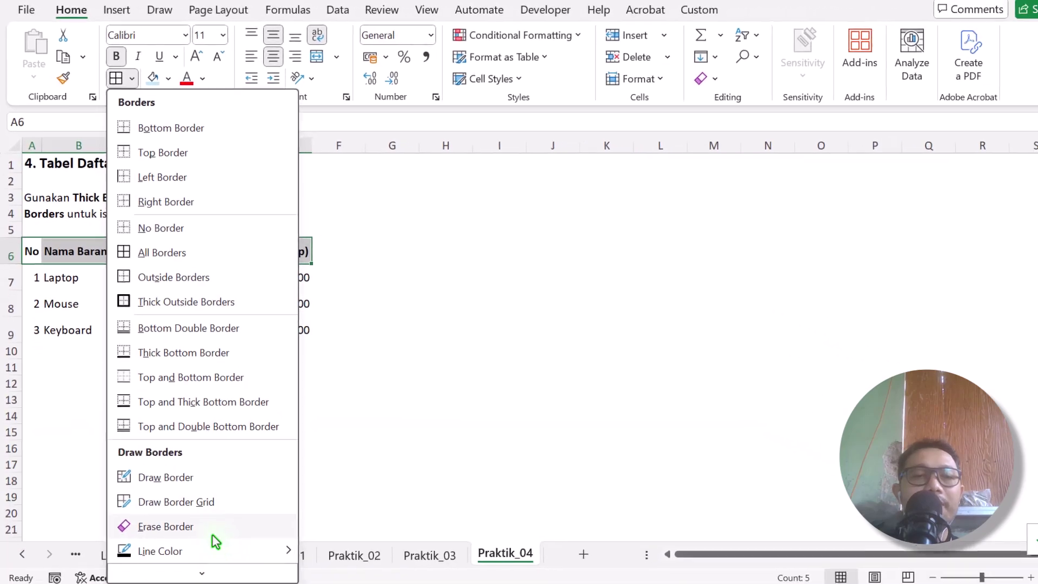
pyautogui.click(201, 563)
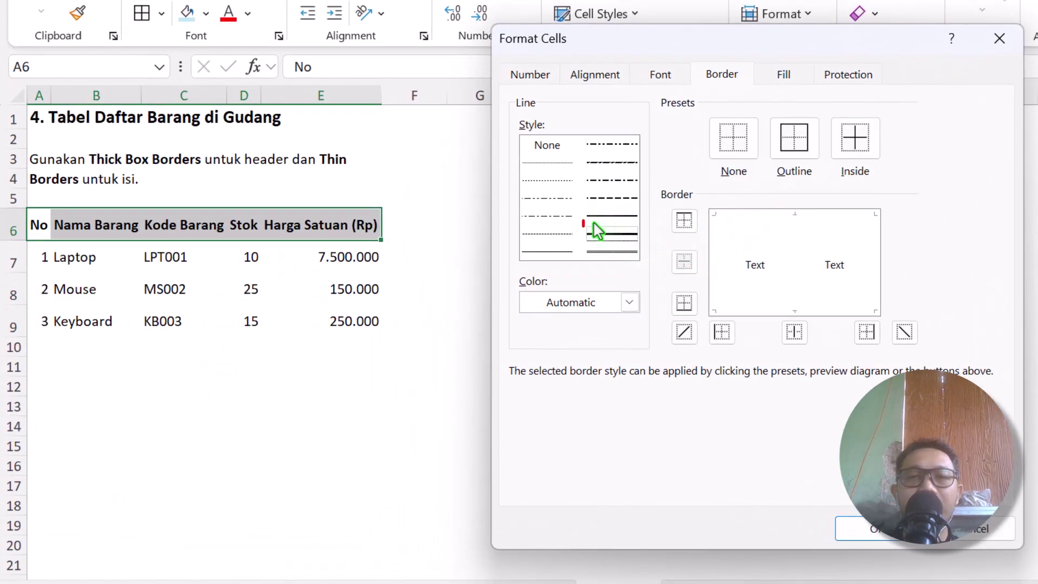
pyautogui.click(792, 142)
pyautogui.click(855, 140)
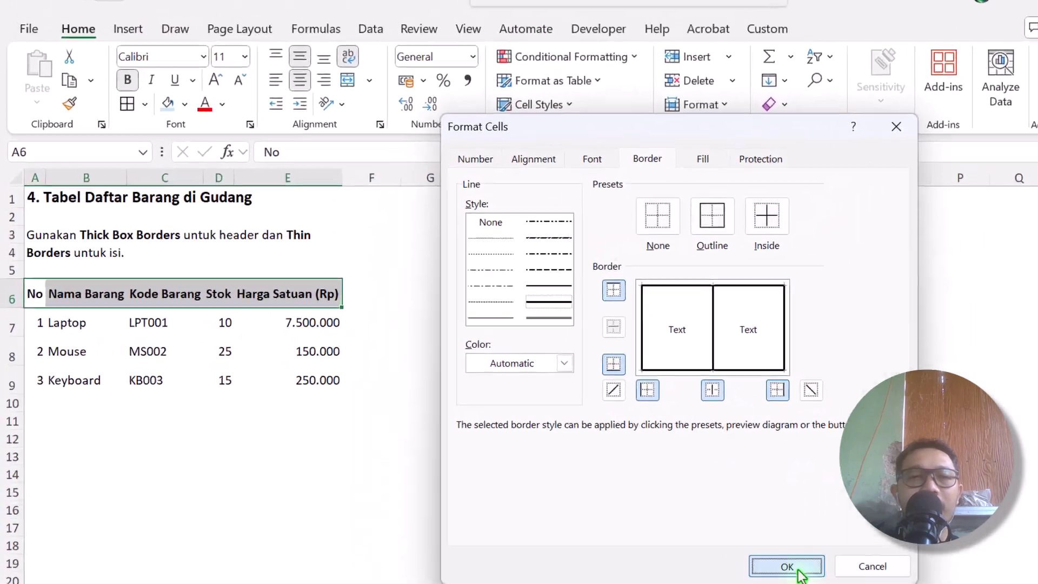
pyautogui.click(872, 529)
pyautogui.click(76, 420)
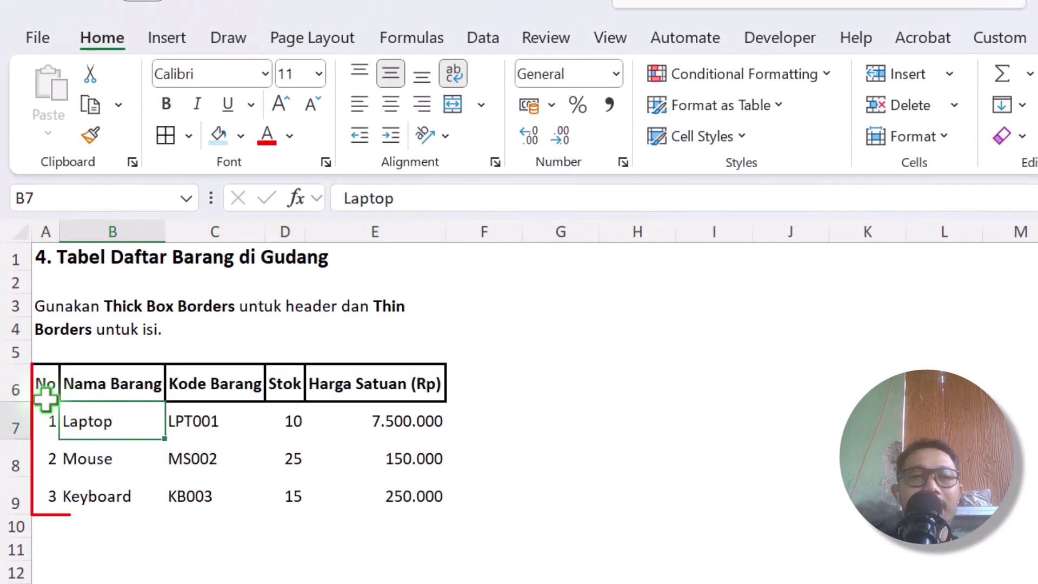
# - Apply thin outline and inside vertical borders to the warehouse table's data rows A7:E9 through the custom border settings
pyautogui.moveTo(45, 401); pyautogui.dragTo(102, 426)
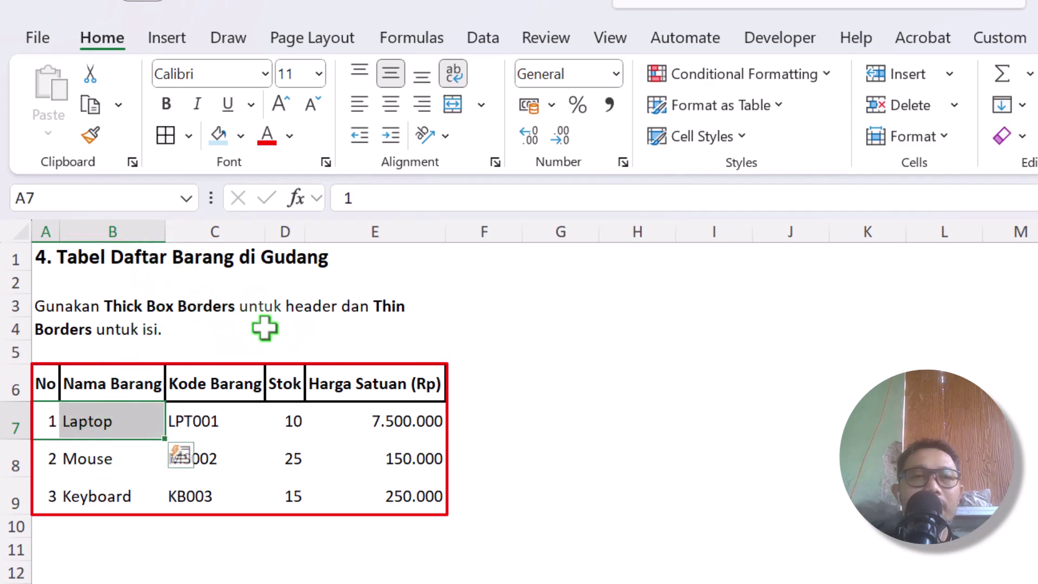
pyautogui.moveTo(51, 424); pyautogui.dragTo(396, 484)
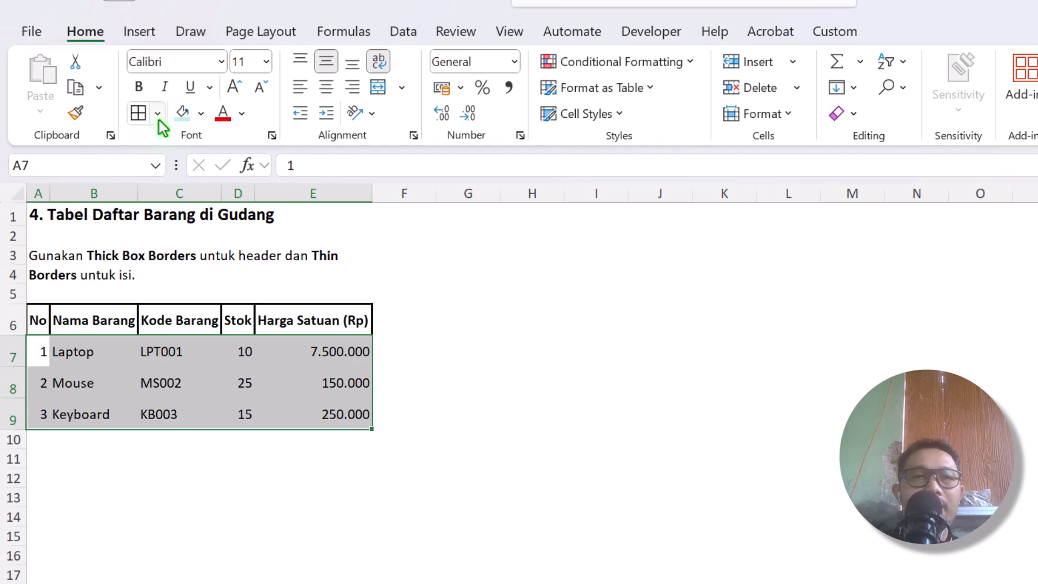
pyautogui.click(157, 114)
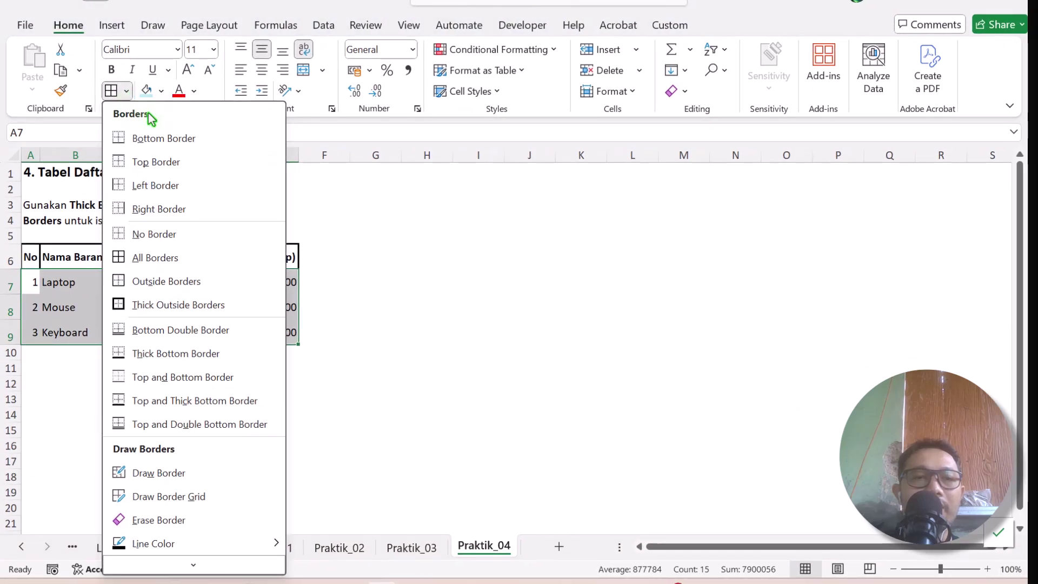
pyautogui.scroll(-1, 200, 541)
pyautogui.click(179, 561)
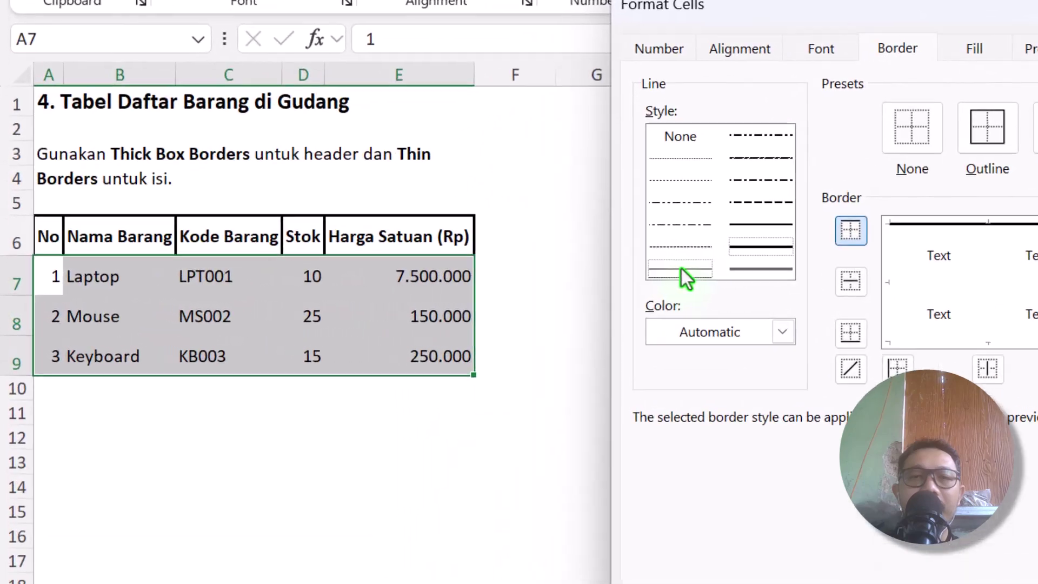
pyautogui.click(428, 277)
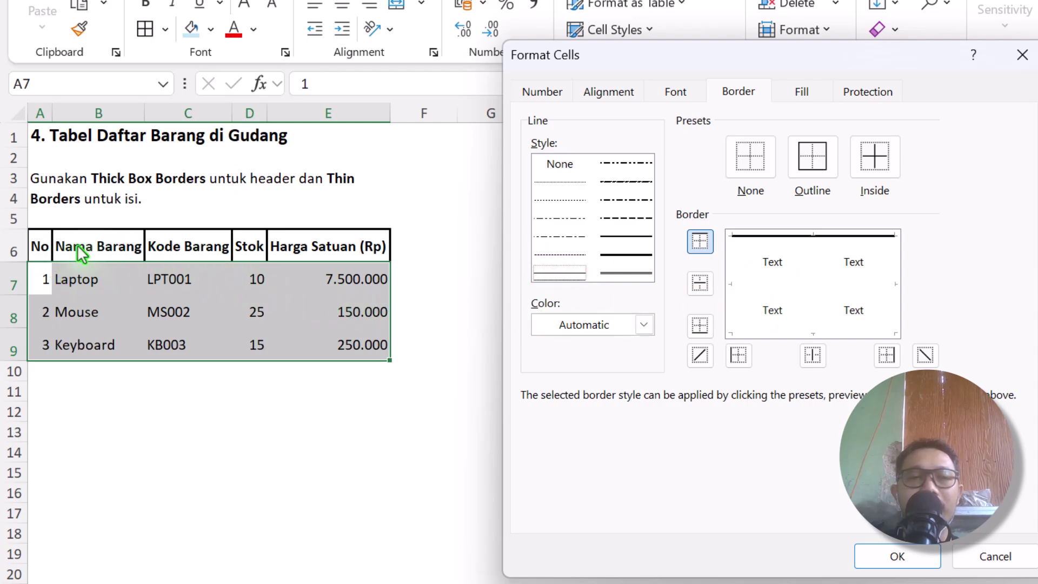
pyautogui.click(739, 354)
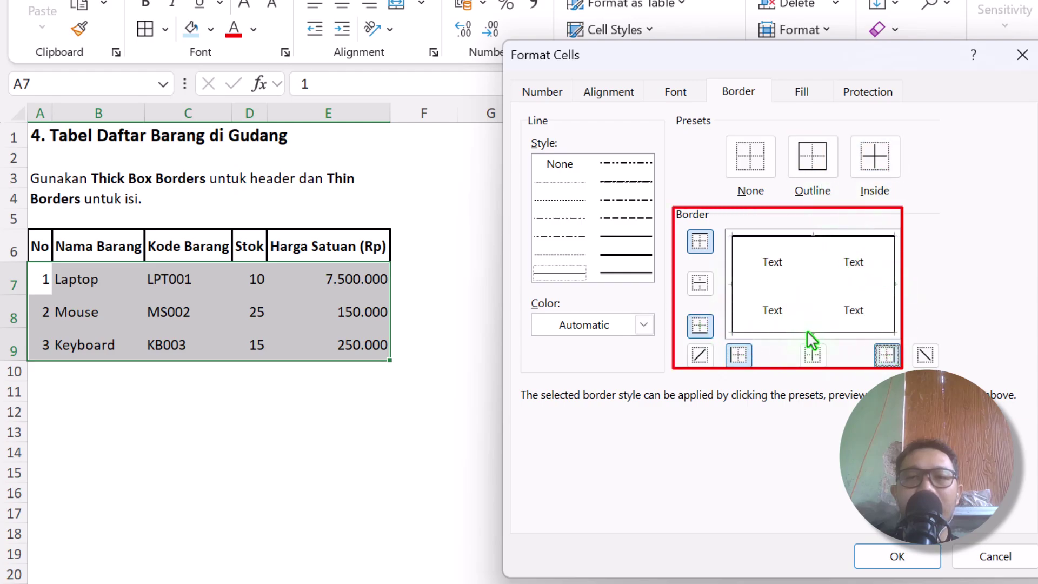
pyautogui.press('Return')
pyautogui.click(598, 358)
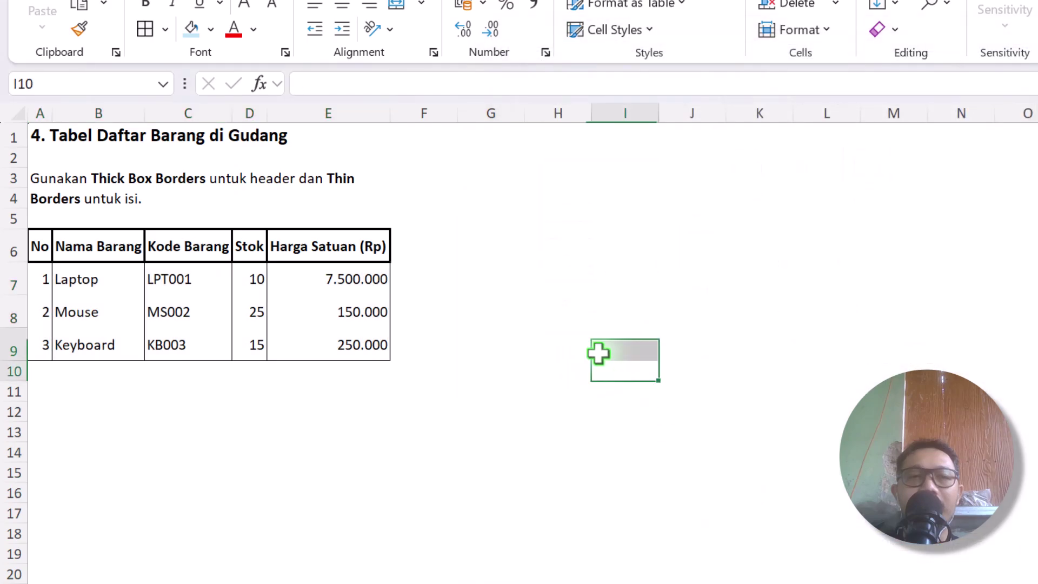
pyautogui.click(334, 364)
# - Fill the warehouse table's header row A6:E6 with light blue
pyautogui.moveTo(38, 247); pyautogui.dragTo(328, 247)
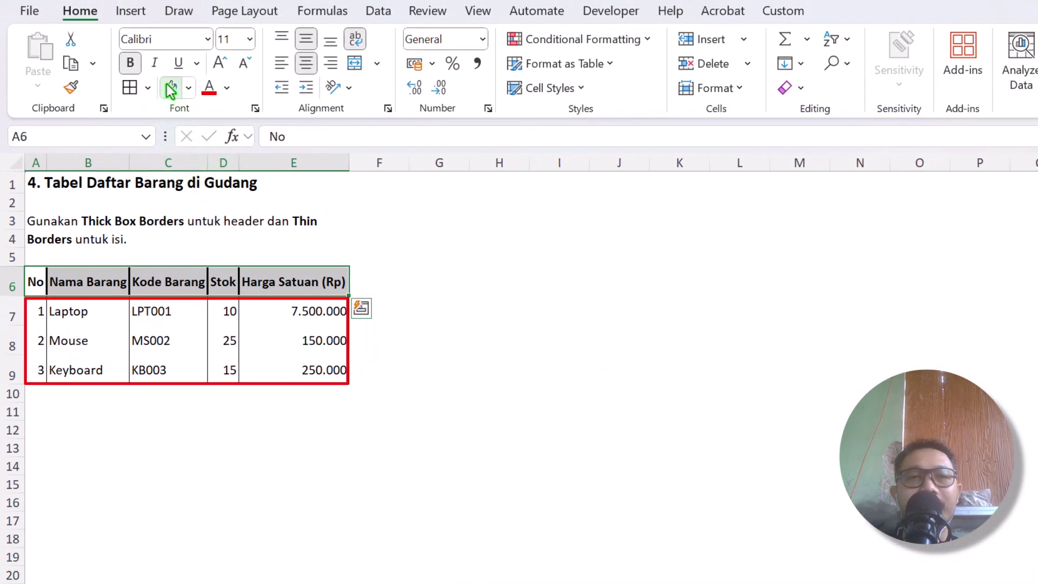
pyautogui.click(171, 89)
pyautogui.click(166, 230)
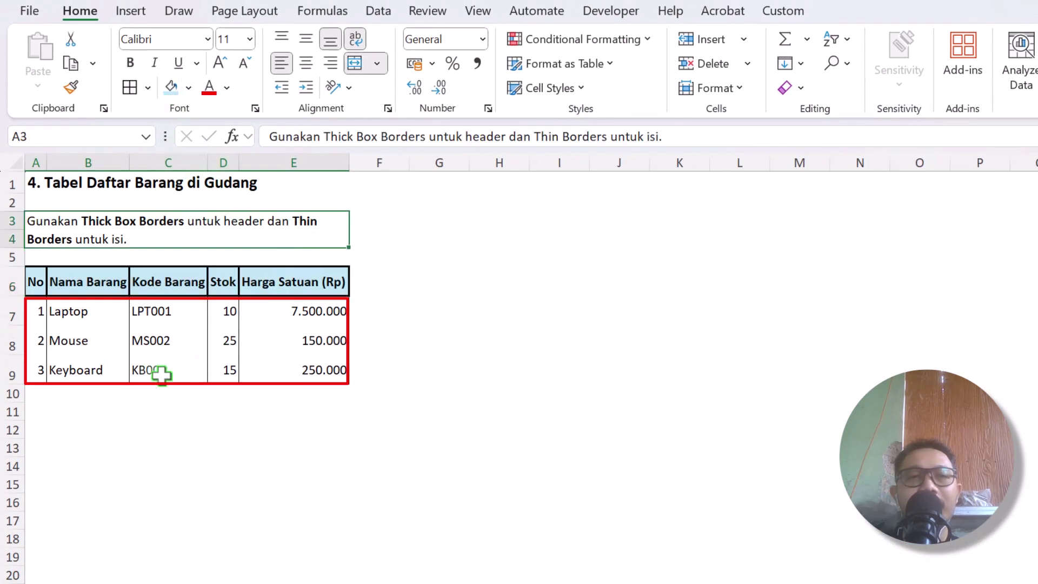
pyautogui.click(148, 373)
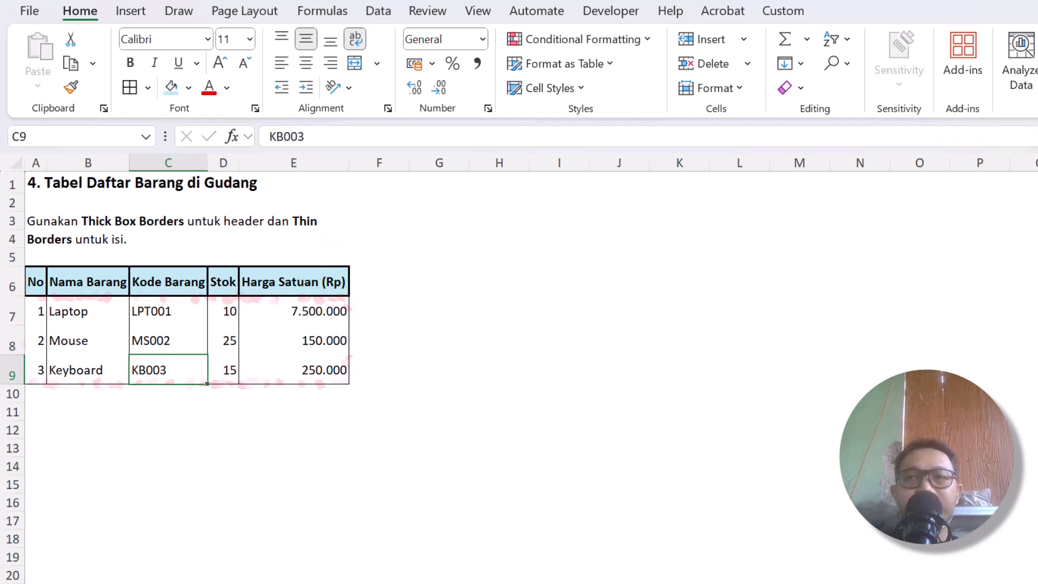
pyautogui.click(255, 313)
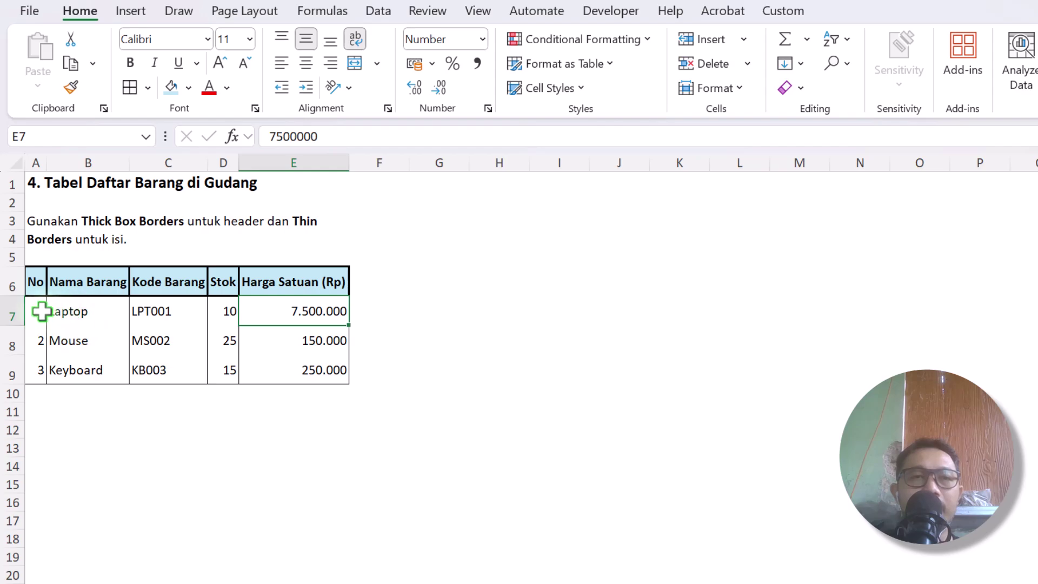
# - Add thin inside horizontal borders to the warehouse table's data rows A7:E9 through the custom border settings
pyautogui.moveTo(42, 311); pyautogui.dragTo(287, 363)
pyautogui.rightClick(286, 363)
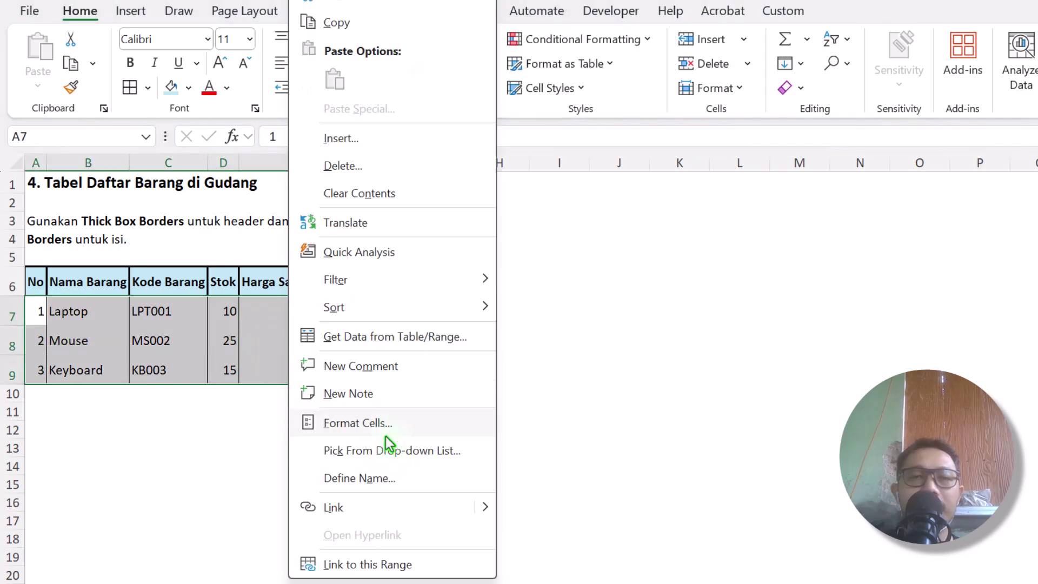
pyautogui.press('Escape')
pyautogui.click(148, 88)
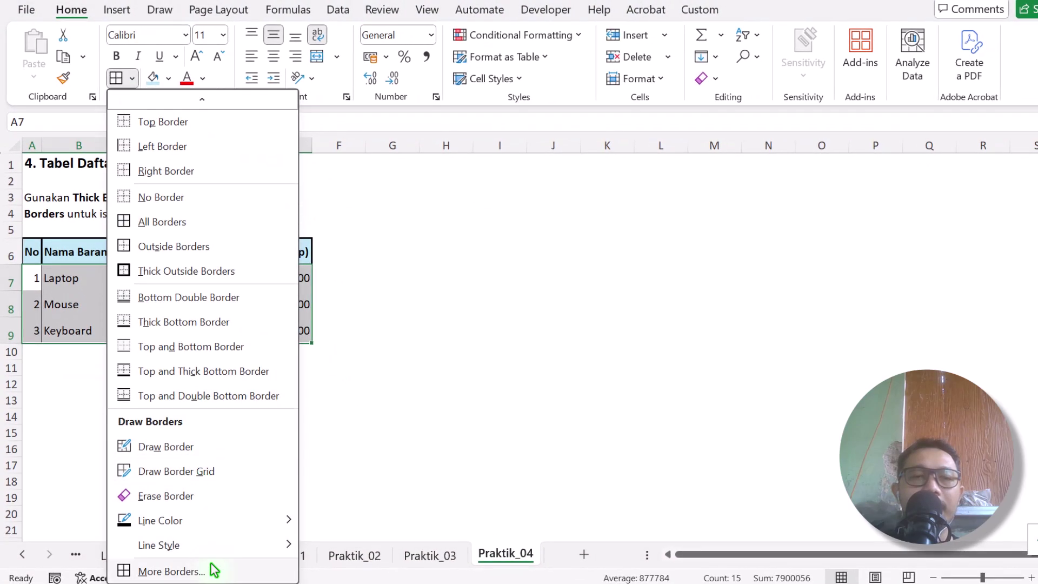
pyautogui.click(214, 571)
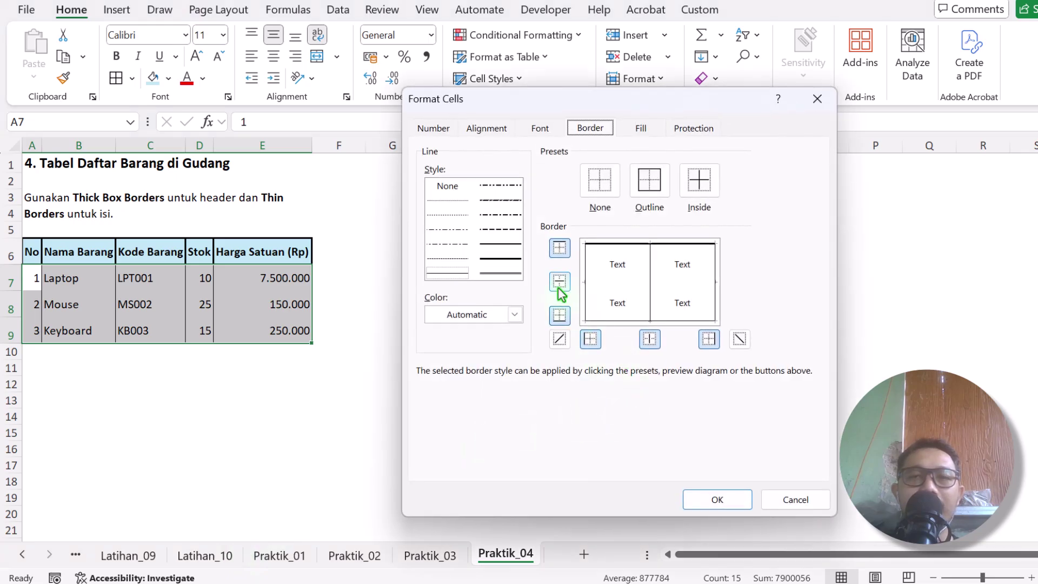
pyautogui.click(559, 282)
pyautogui.click(710, 500)
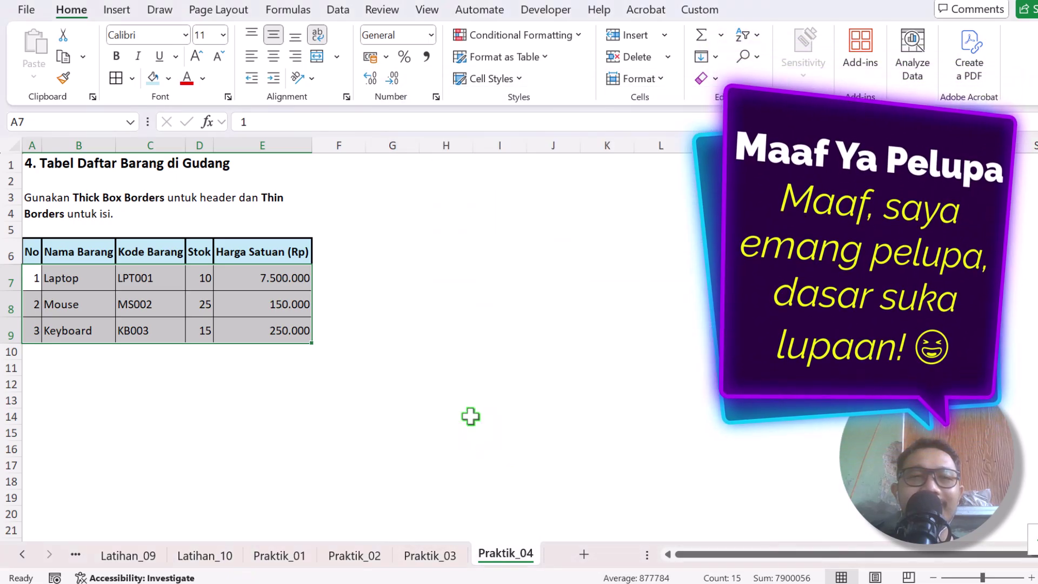
pyautogui.moveTo(199, 331); pyautogui.dragTo(201, 304)
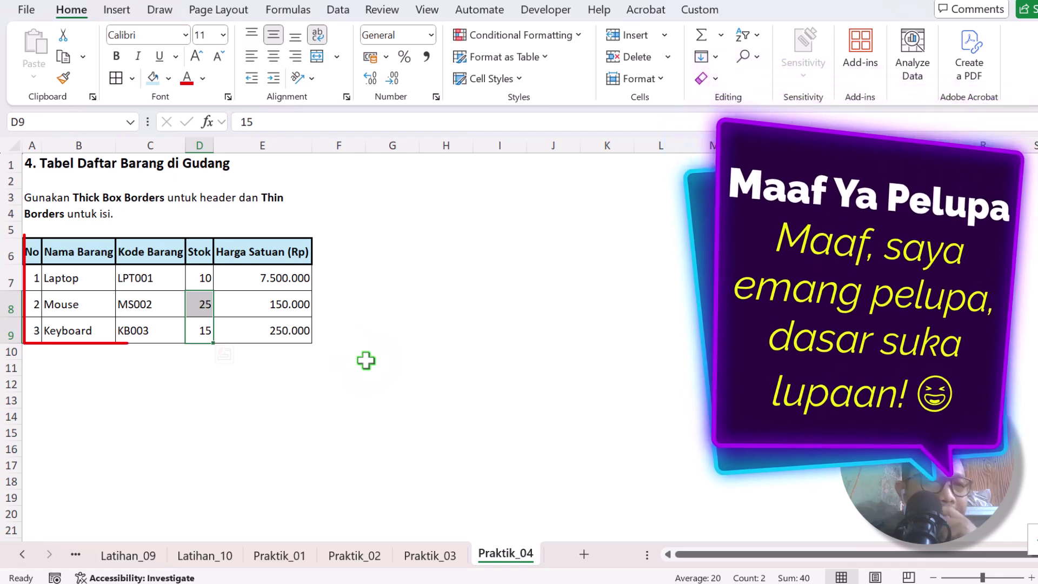
pyautogui.click(178, 276)
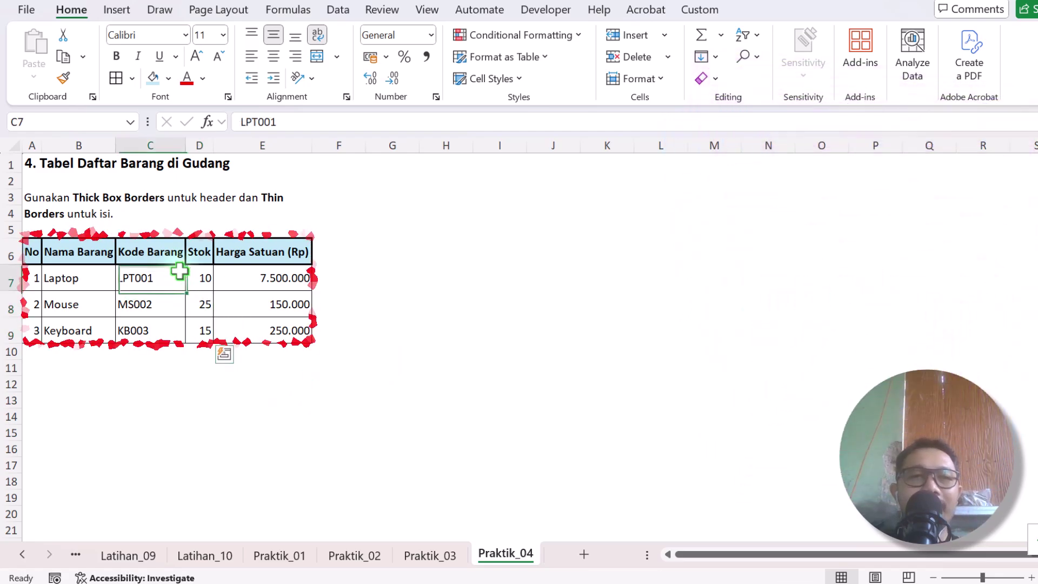
# - Create a copy of the Latihan_05 sheet at the end of the workbook
pyautogui.scroll(3, 111, 554)
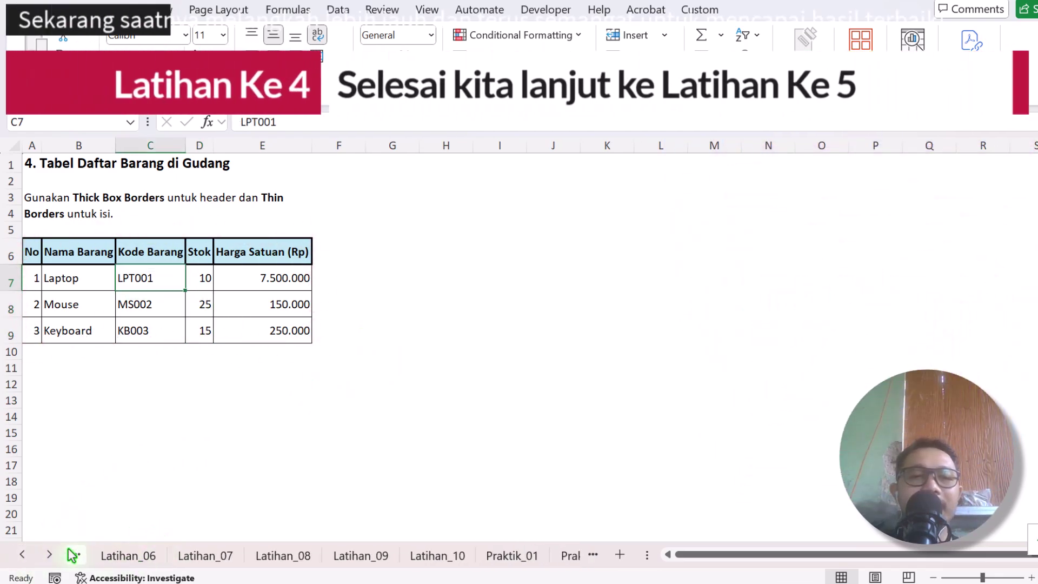
pyautogui.scroll(1, 70, 554)
pyautogui.click(125, 555)
pyautogui.click(172, 260)
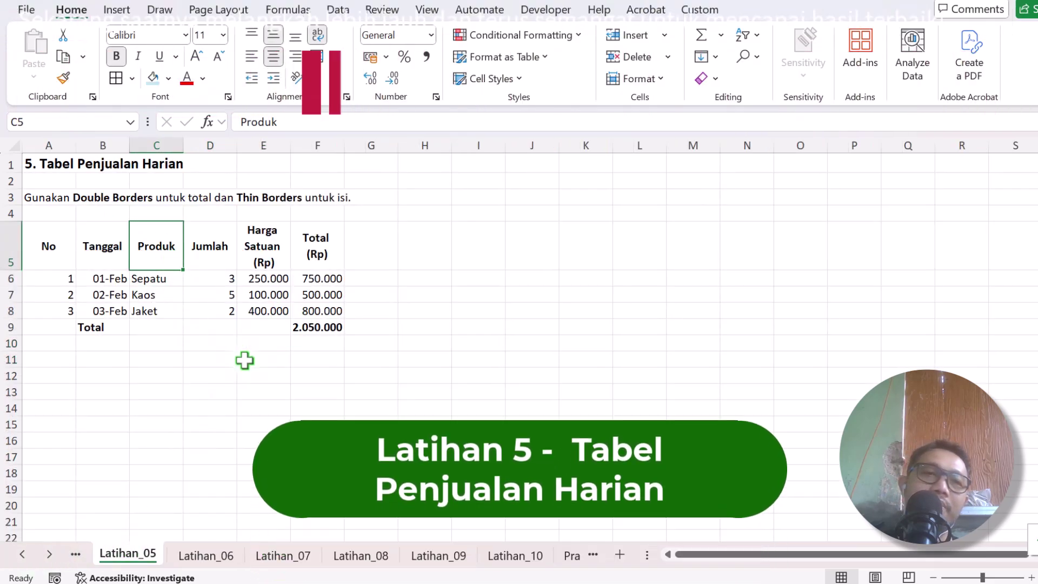
pyautogui.rightClick(133, 555)
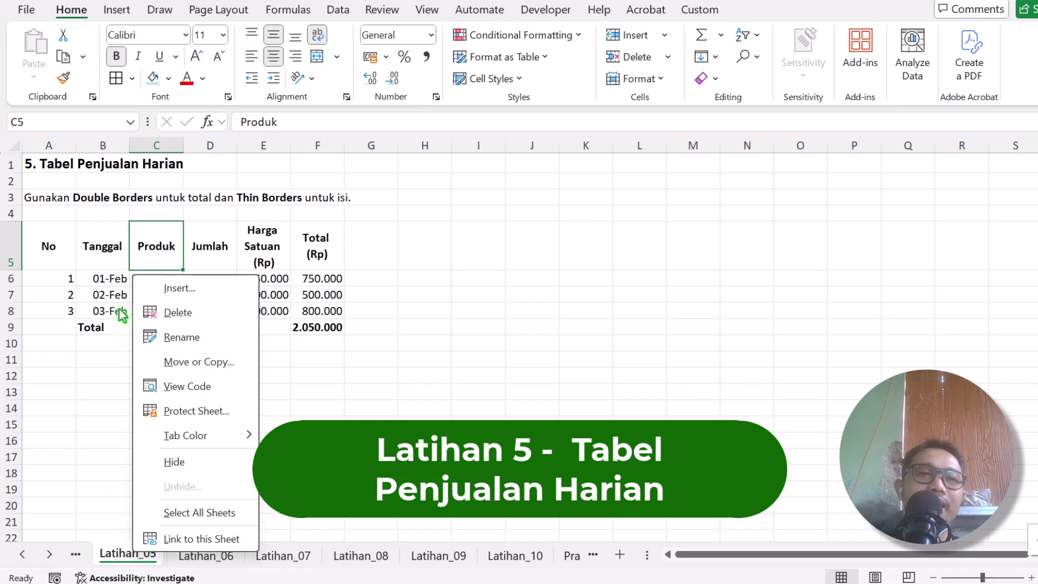
pyautogui.press('Escape')
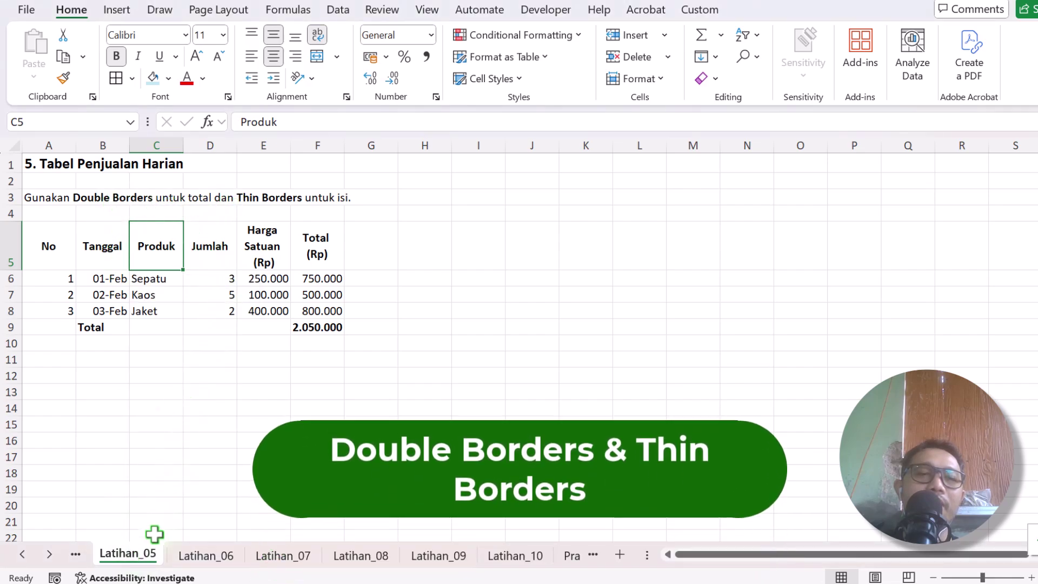
pyautogui.rightClick(130, 554)
pyautogui.click(185, 368)
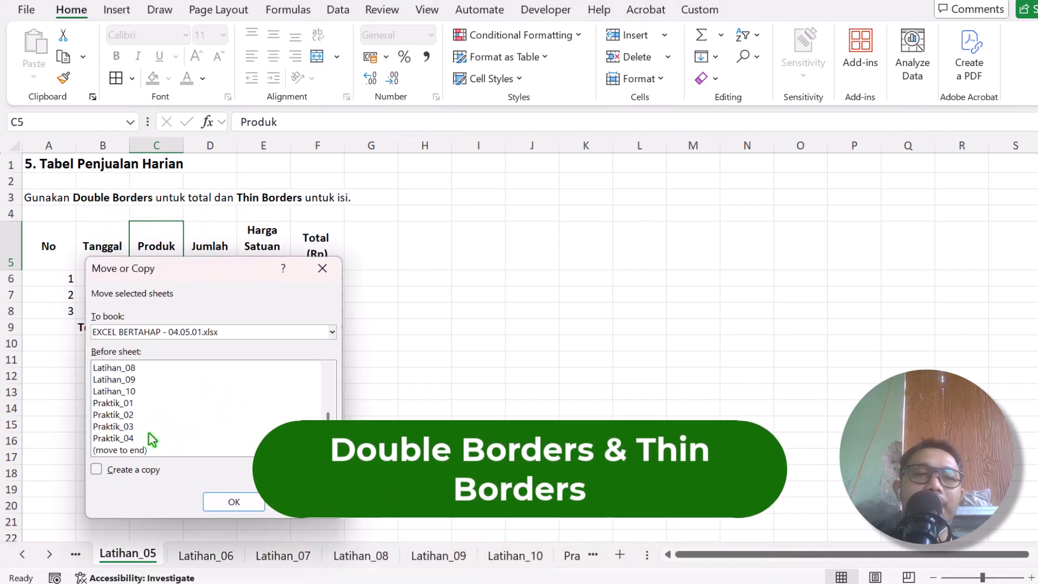
pyautogui.click(145, 450)
pyautogui.click(144, 468)
pyautogui.click(231, 501)
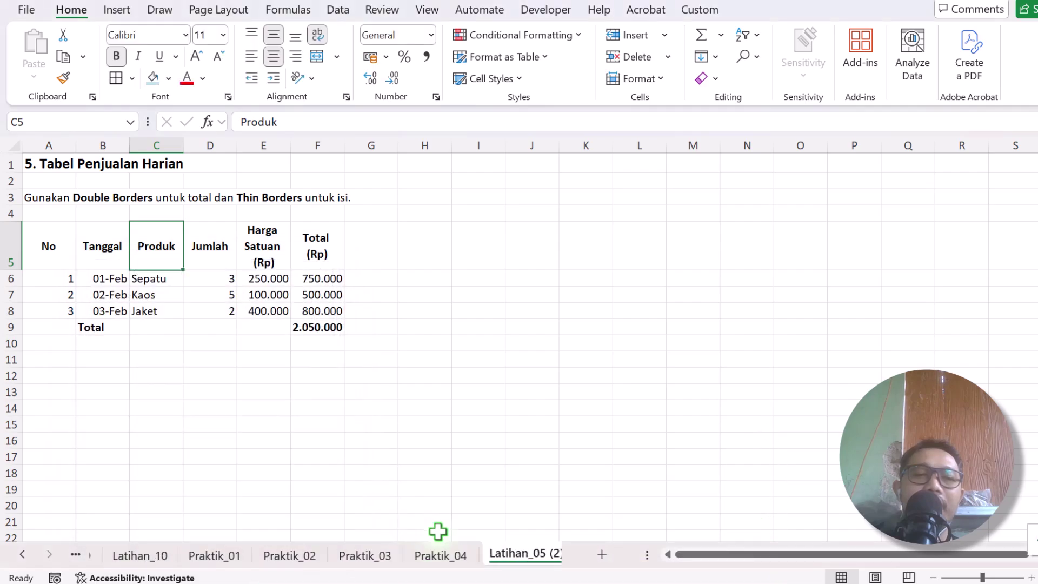
# - Rename the copied Latihan_05 sheet as Praktik_05
pyautogui.rightClick(494, 557)
pyautogui.click(584, 343)
pyautogui.write('Pr')
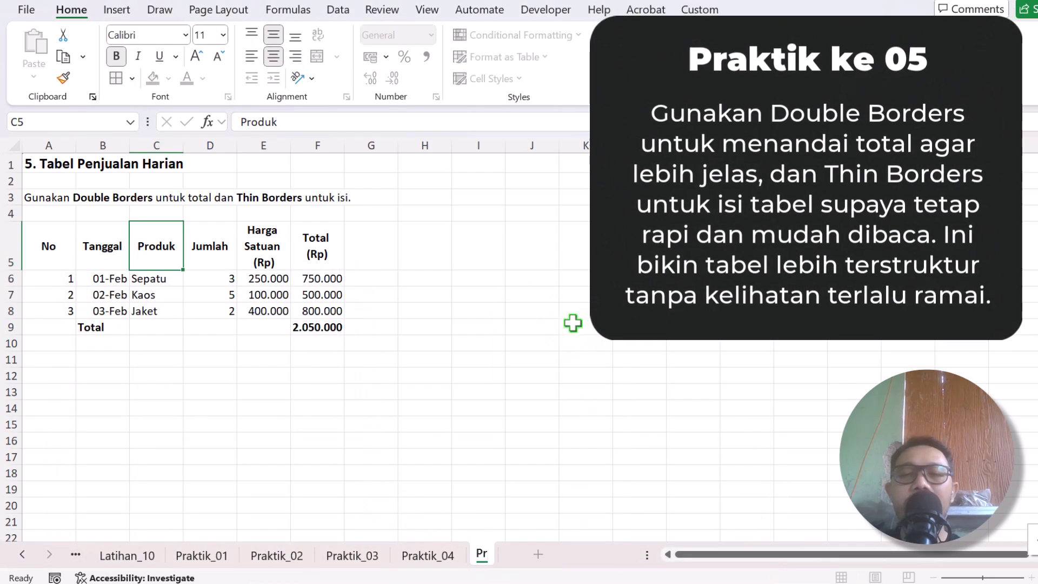
pyautogui.write('aktik_0')
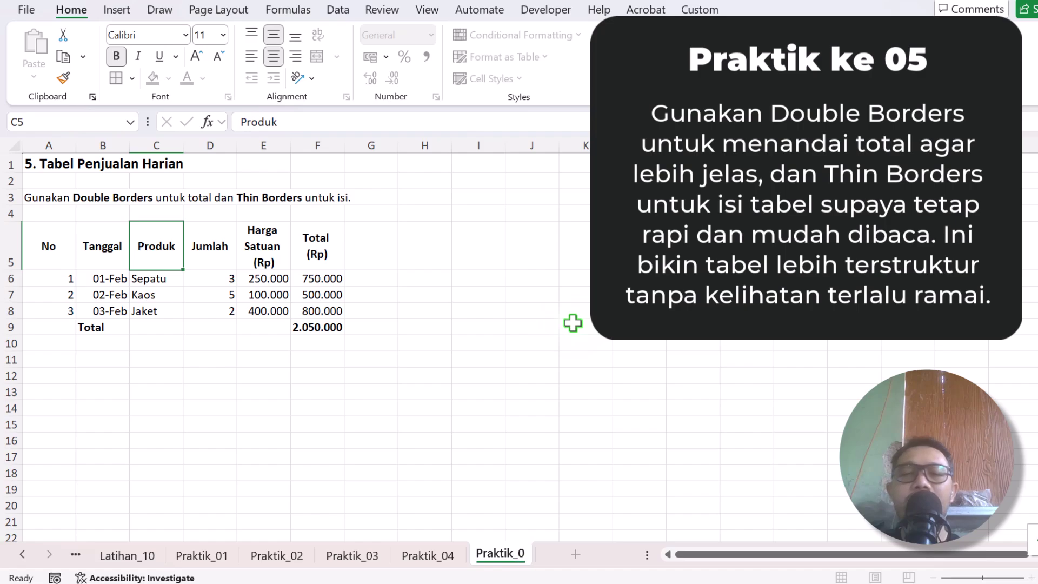
pyautogui.write('5')
pyautogui.press('Return')
pyautogui.click(379, 294)
# - Merge the title across A1:F1 and align it left
pyautogui.moveTo(31, 164); pyautogui.dragTo(321, 164)
pyautogui.click(317, 56)
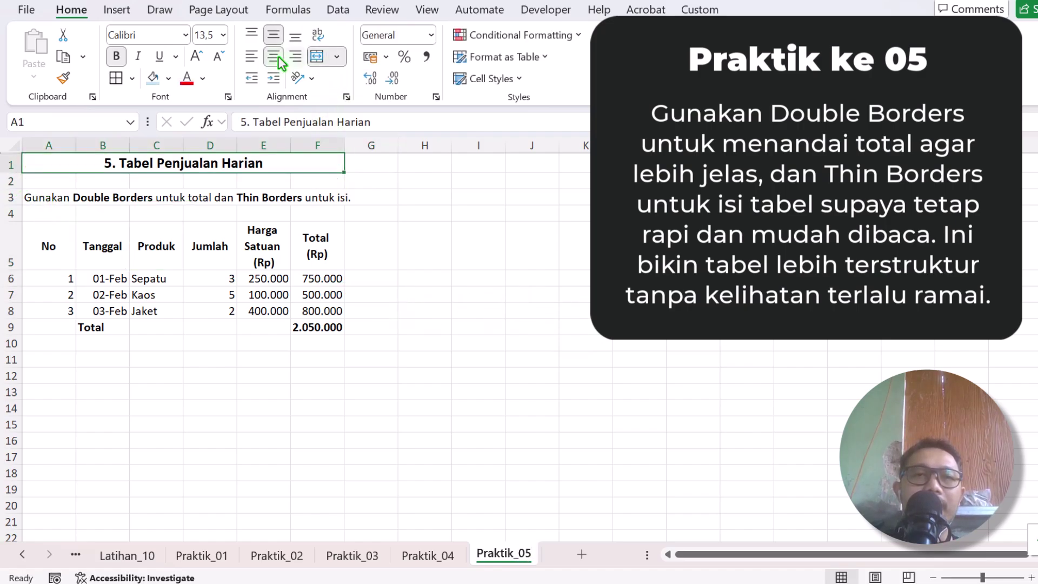
pyautogui.click(252, 56)
# - Merge the instruction text across A3:F4, align it left and wrap it
pyautogui.moveTo(37, 203); pyautogui.dragTo(340, 214)
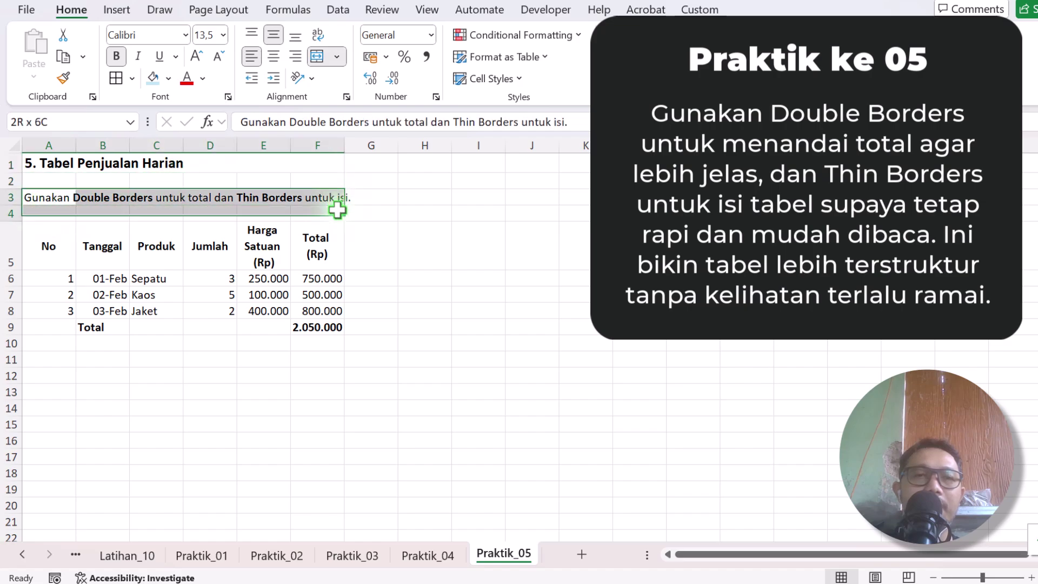
pyautogui.click(318, 56)
pyautogui.click(251, 56)
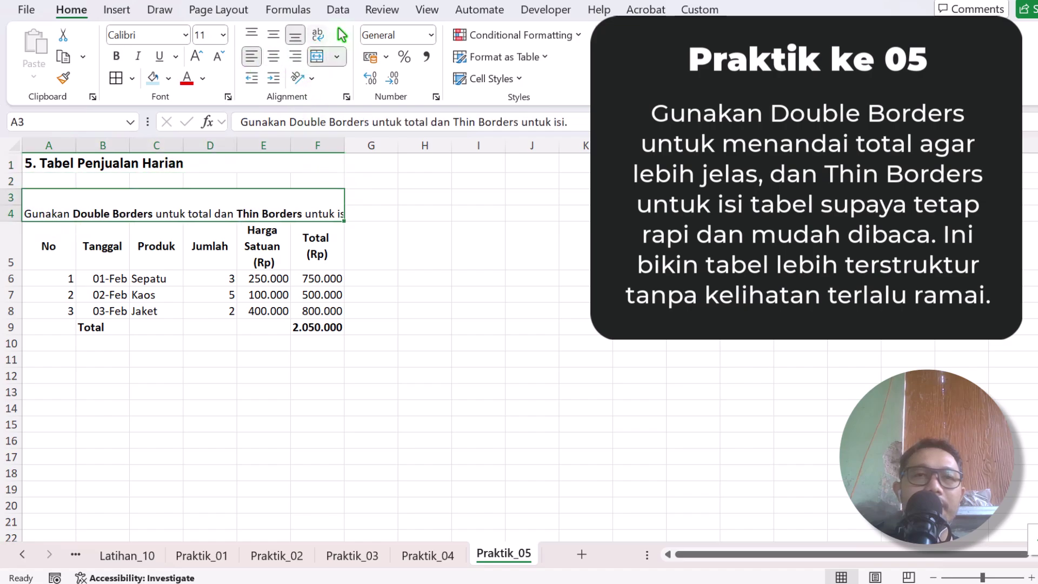
pyautogui.click(317, 34)
# - Insert a blank row above the daily sales table's header row
pyautogui.click(11, 238)
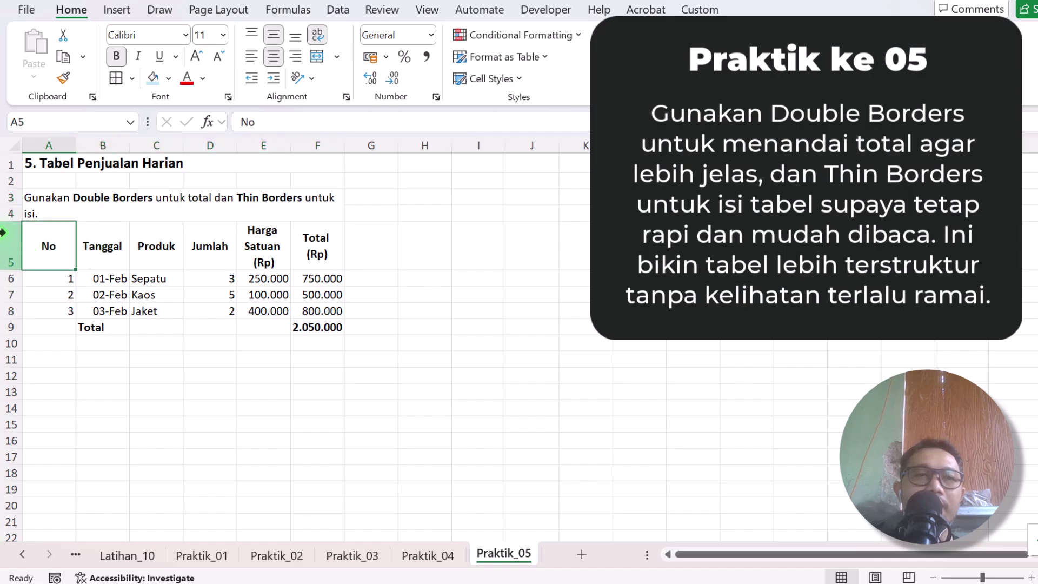
pyautogui.rightClick(11, 233)
pyautogui.click(51, 462)
pyautogui.click(157, 311)
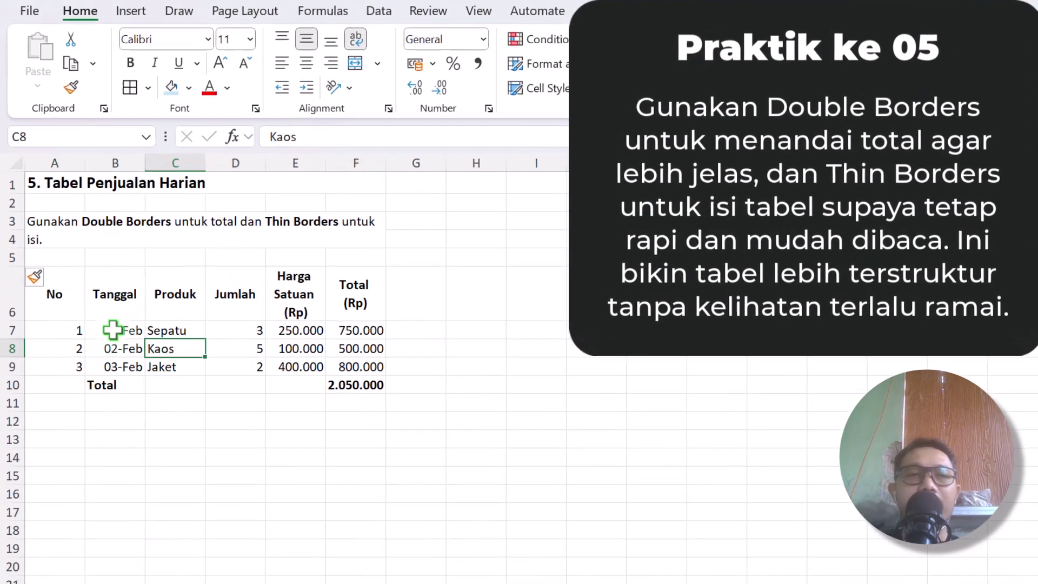
pyautogui.moveTo(54, 294); pyautogui.dragTo(356, 385)
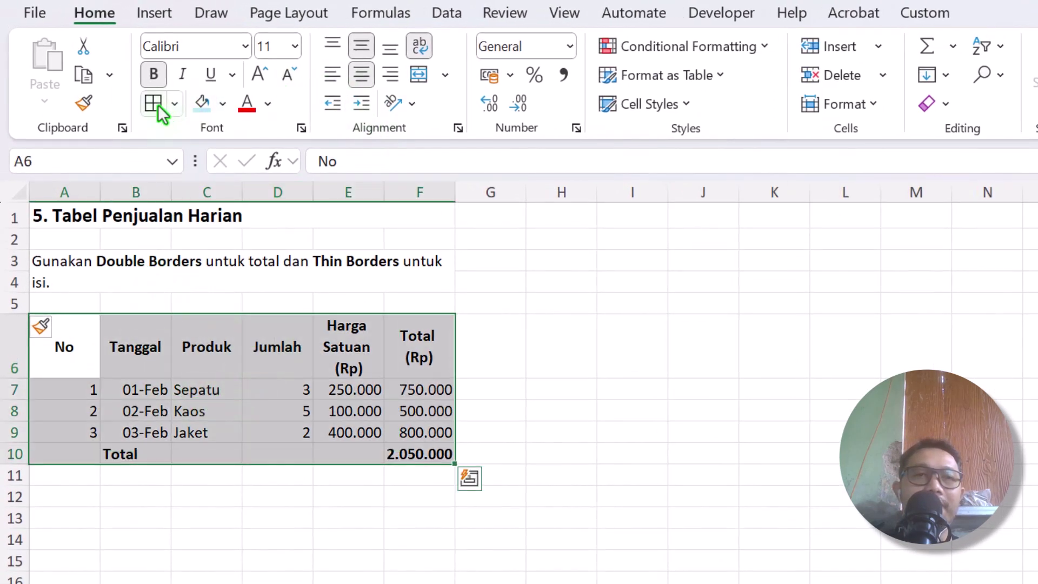
pyautogui.hotkey('ctrl', '1')
pyautogui.press('Escape')
pyautogui.click(174, 106)
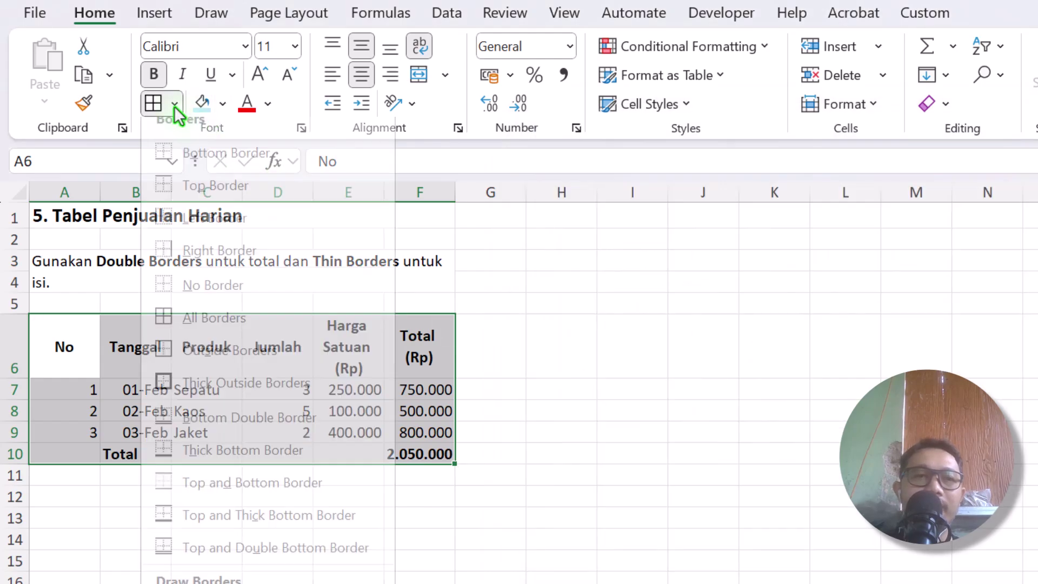
pyautogui.click(85, 266)
# - Autofit the widths of columns A to F to the daily sales table's contents
pyautogui.moveTo(67, 190); pyautogui.dragTo(456, 185)
pyautogui.doubleClick(456, 186)
pyautogui.click(332, 324)
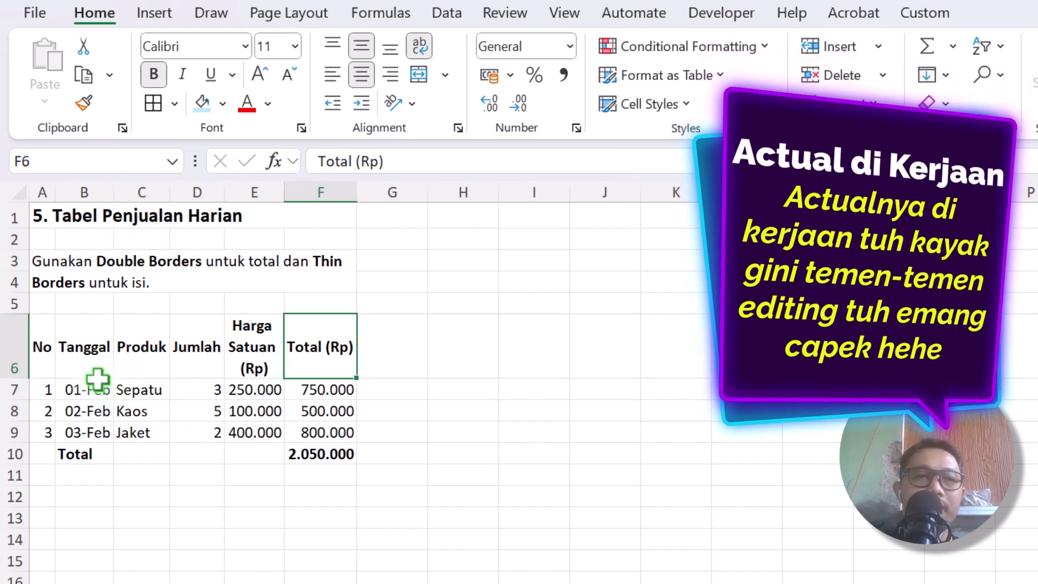
# - Widen column E so the Harga Satuan (Rp) header fits on one line, and autofit header row 6's height
pyautogui.click(14, 346)
pyautogui.click(260, 306)
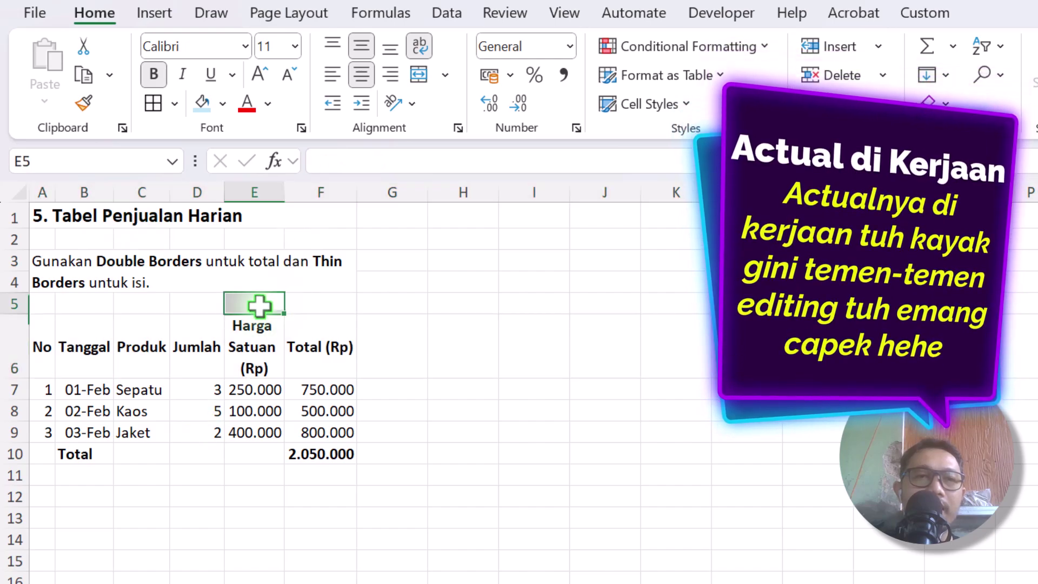
pyautogui.moveTo(284, 192); pyautogui.dragTo(369, 193)
pyautogui.click(120, 404)
pyautogui.doubleClick(17, 378)
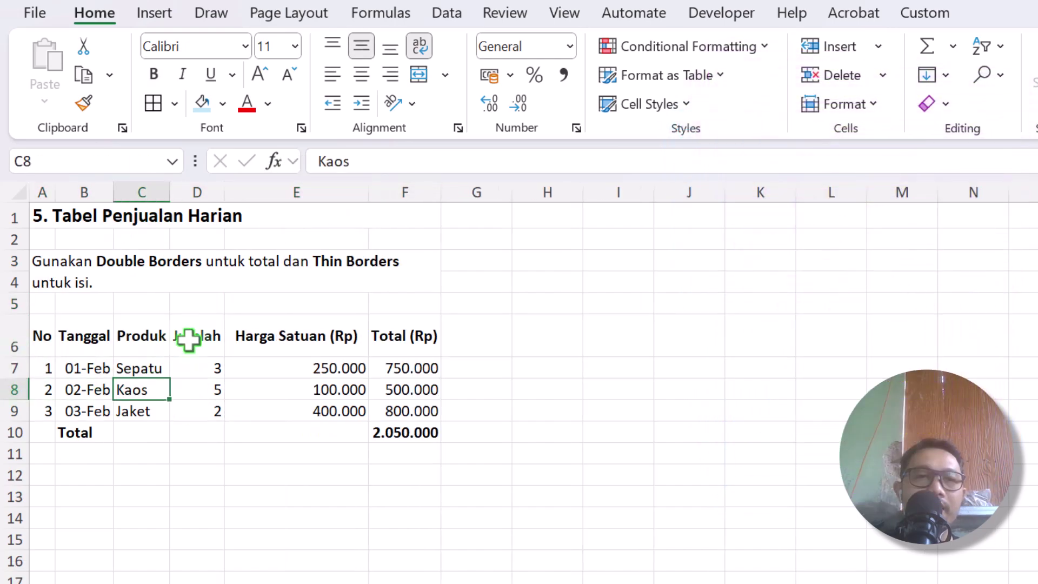
# - Hide the gridlines on the Praktik_05 worksheet
pyautogui.click(189, 339)
pyautogui.click(135, 322)
pyautogui.click(564, 13)
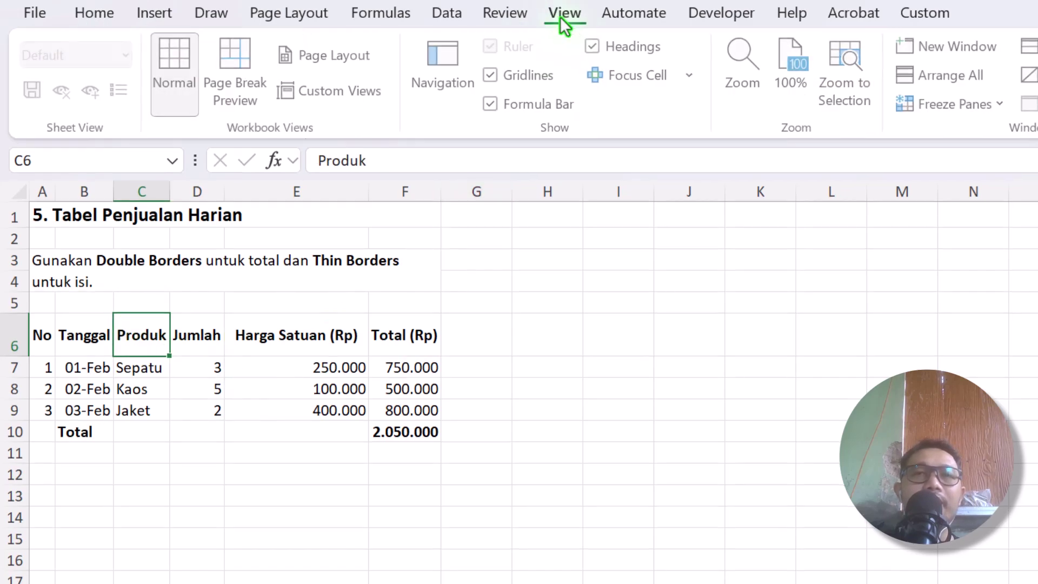
pyautogui.click(509, 81)
pyautogui.click(293, 471)
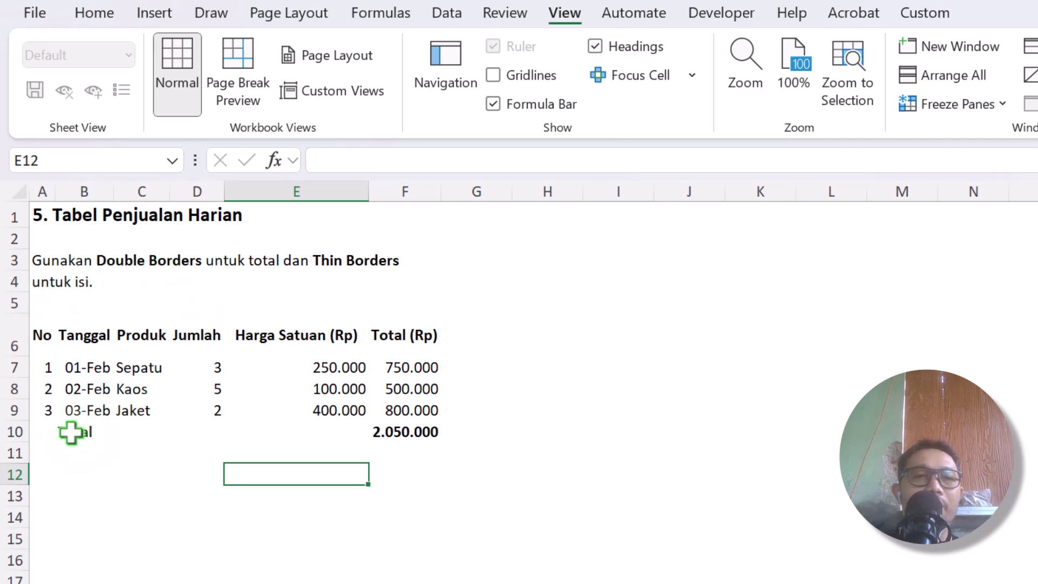
pyautogui.moveTo(71, 432); pyautogui.dragTo(440, 438)
pyautogui.click(94, 13)
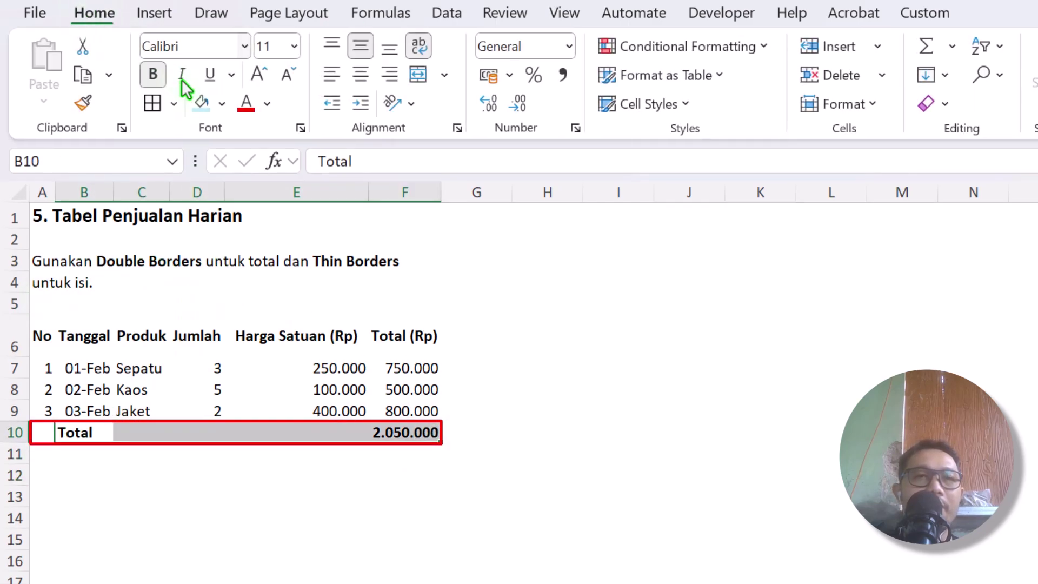
pyautogui.click(174, 104)
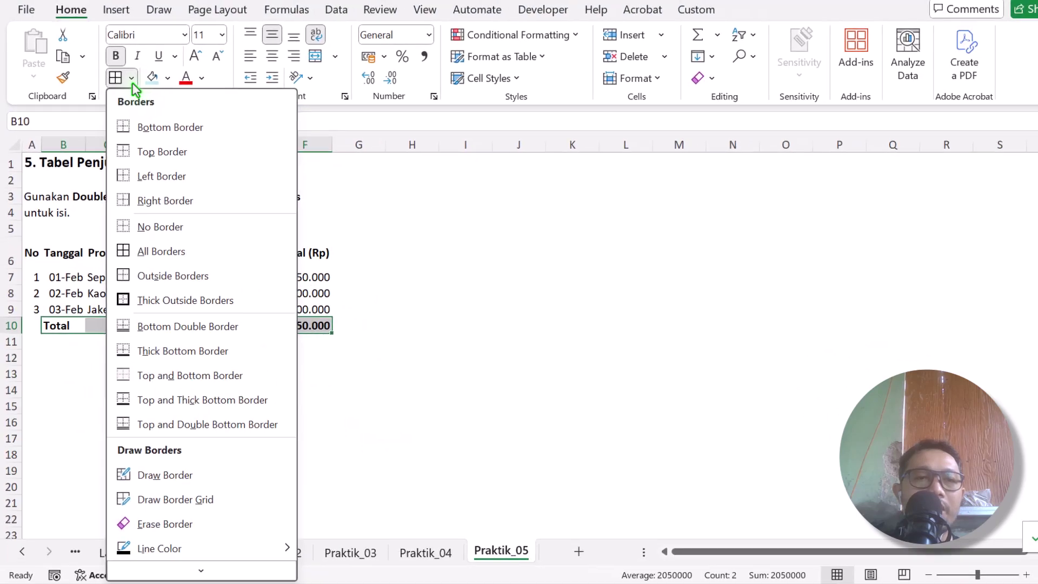
pyautogui.scroll(-1, 259, 311)
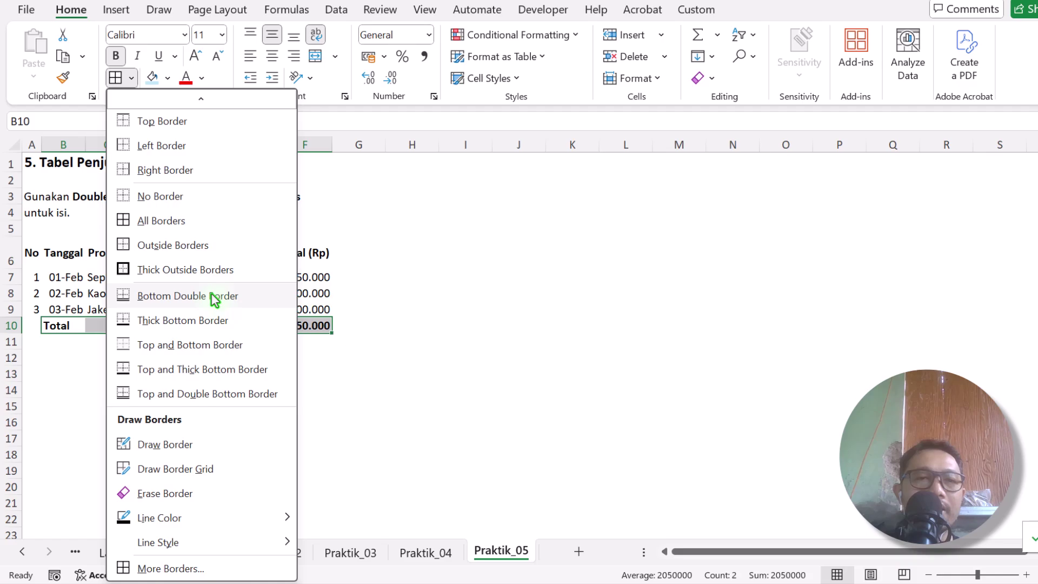
pyautogui.click(83, 205)
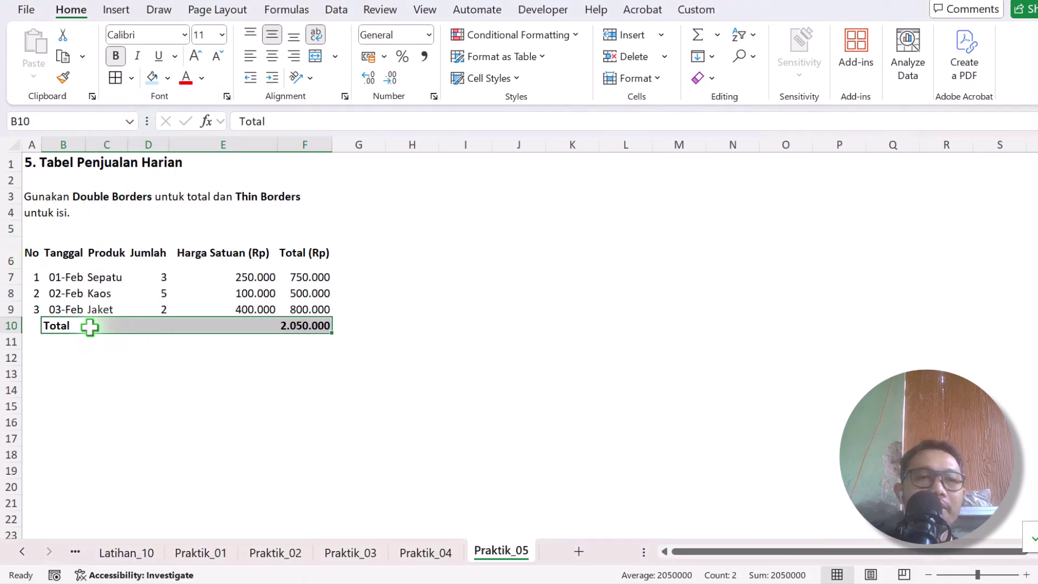
# - Merge and center the Total label across A10:E10 in the daily sales table
pyautogui.moveTo(76, 326); pyautogui.dragTo(308, 323)
pyautogui.click(223, 254)
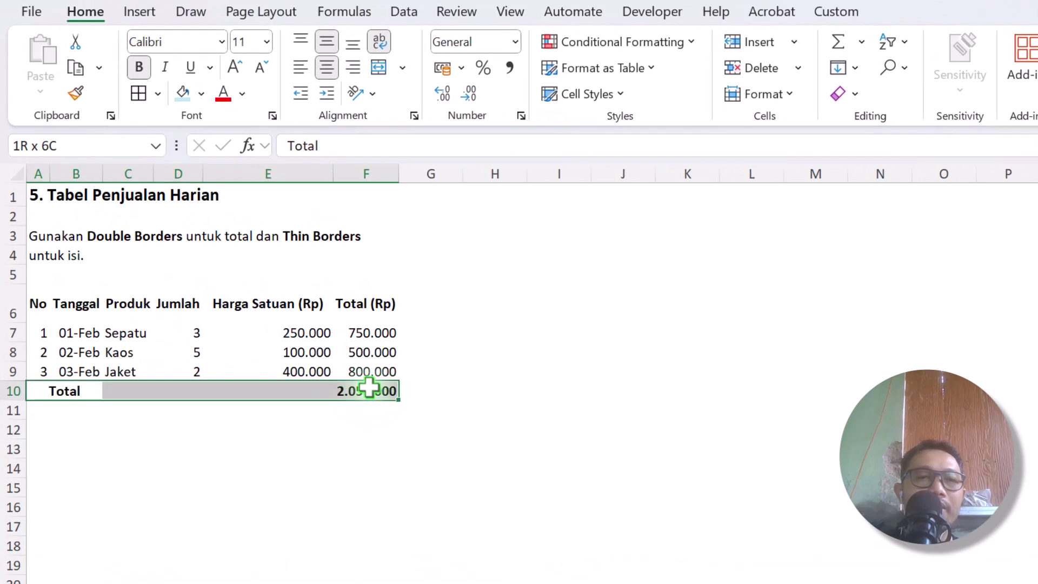
pyautogui.moveTo(77, 394); pyautogui.dragTo(284, 383)
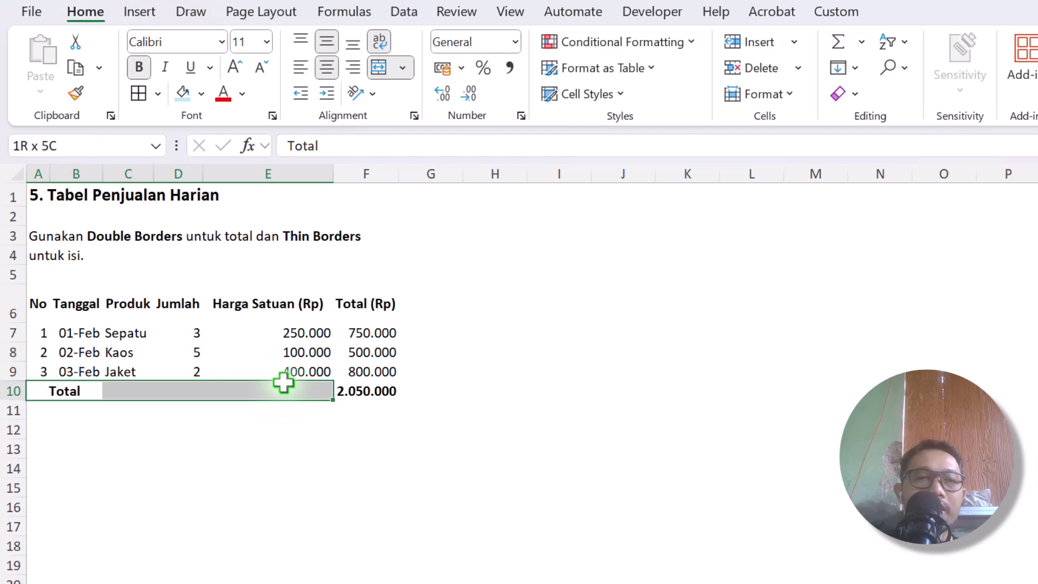
pyautogui.click(379, 76)
pyautogui.click(366, 275)
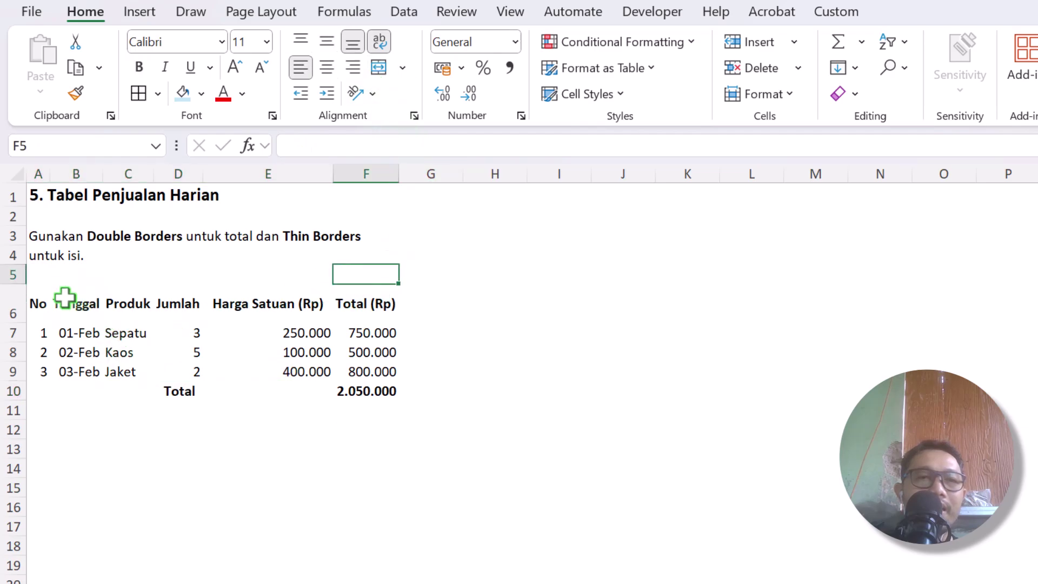
# - Apply automatic-color double-line borders to every outer edge and the inner vertical divider of total row A10:F10
pyautogui.moveTo(108, 394); pyautogui.dragTo(370, 400)
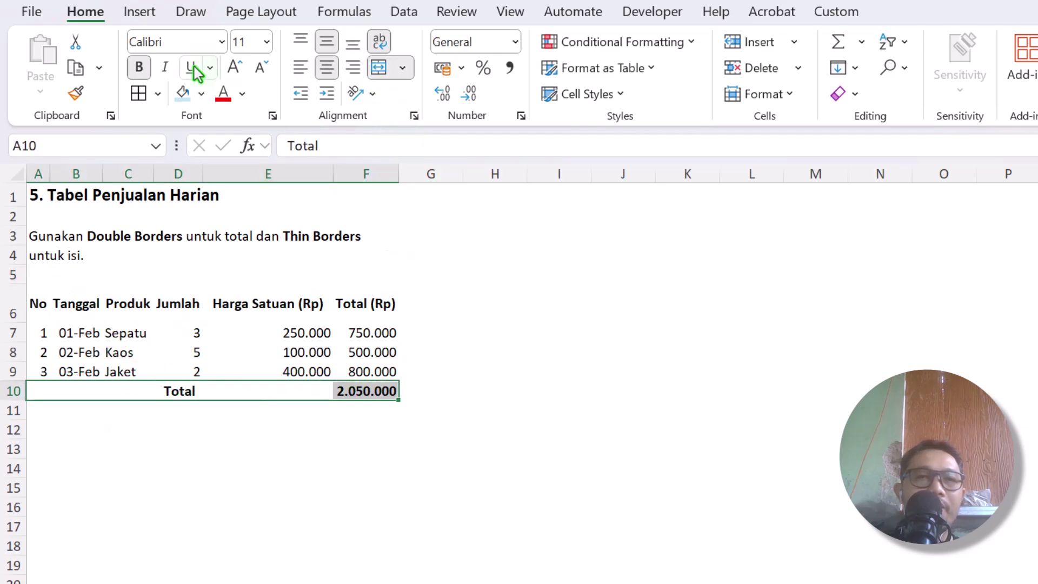
pyautogui.click(158, 99)
pyautogui.click(186, 563)
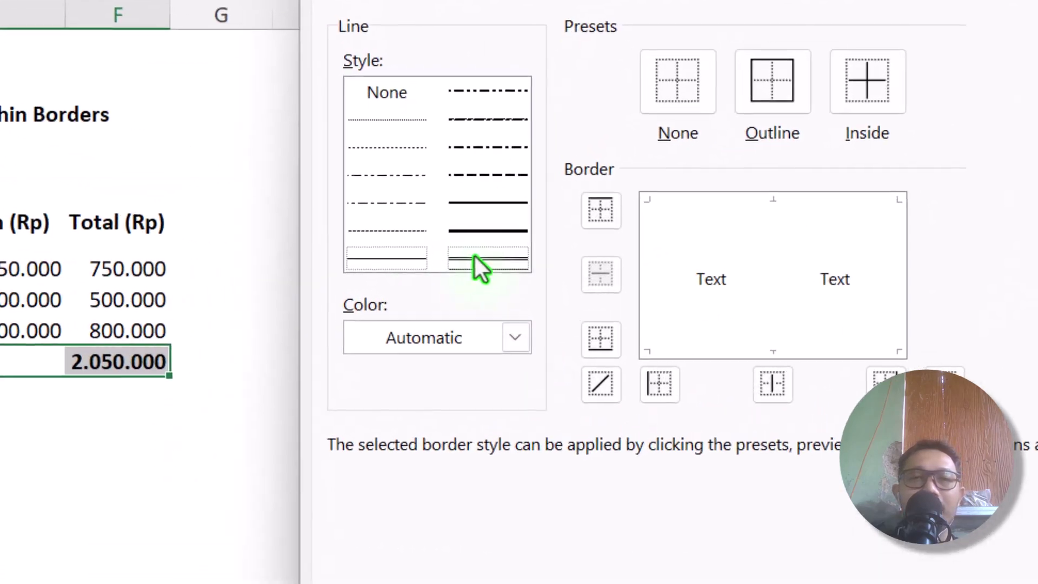
pyautogui.click(498, 270)
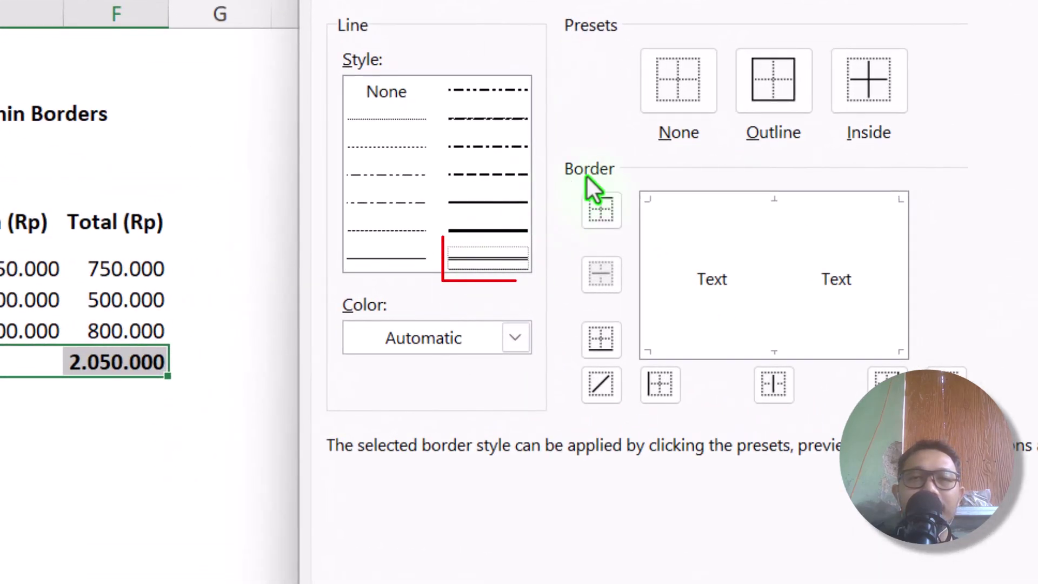
pyautogui.click(605, 212)
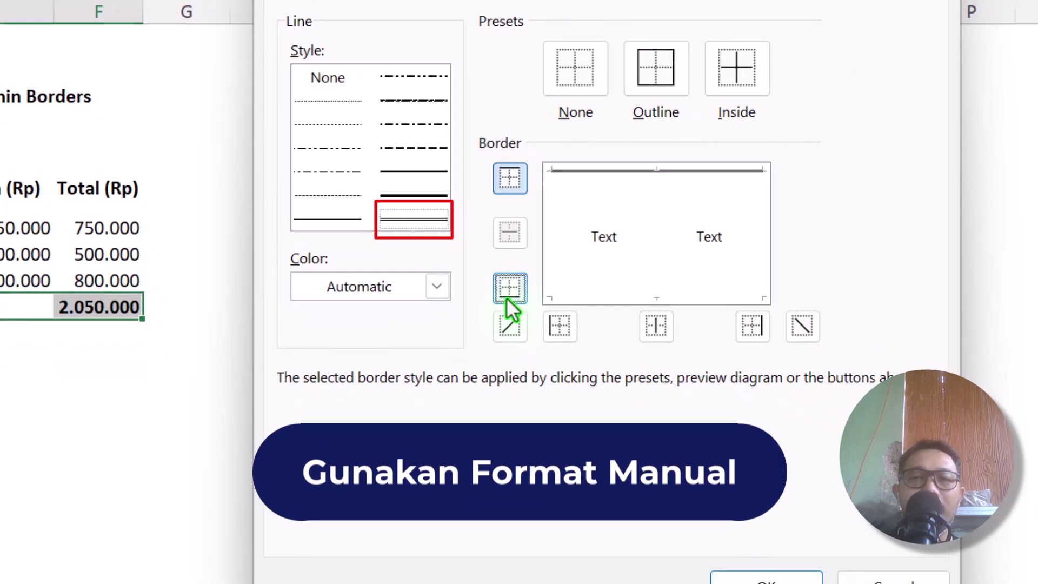
pyautogui.click(509, 295)
pyautogui.click(517, 316)
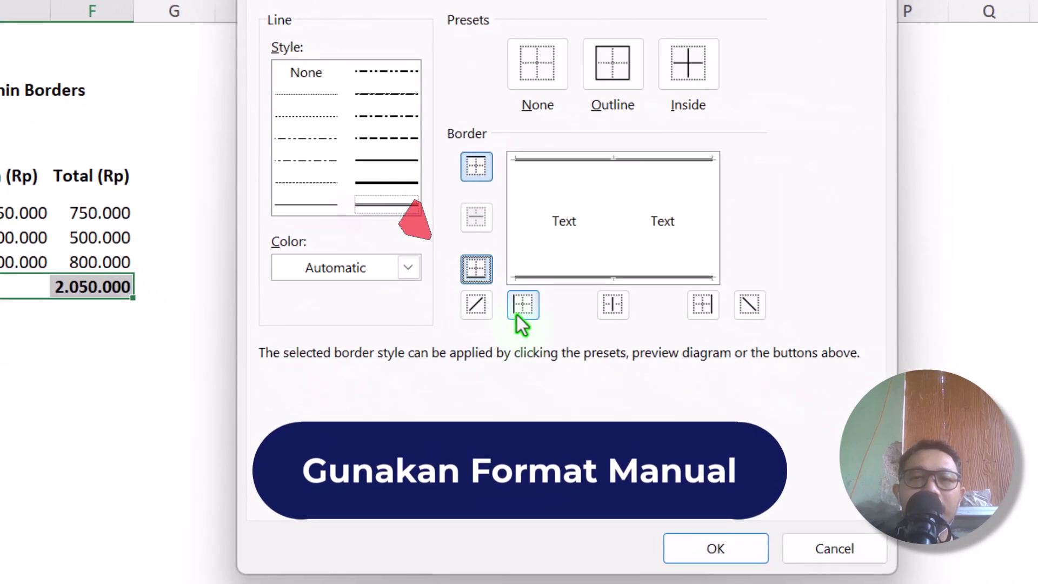
pyautogui.click(695, 313)
pyautogui.click(609, 306)
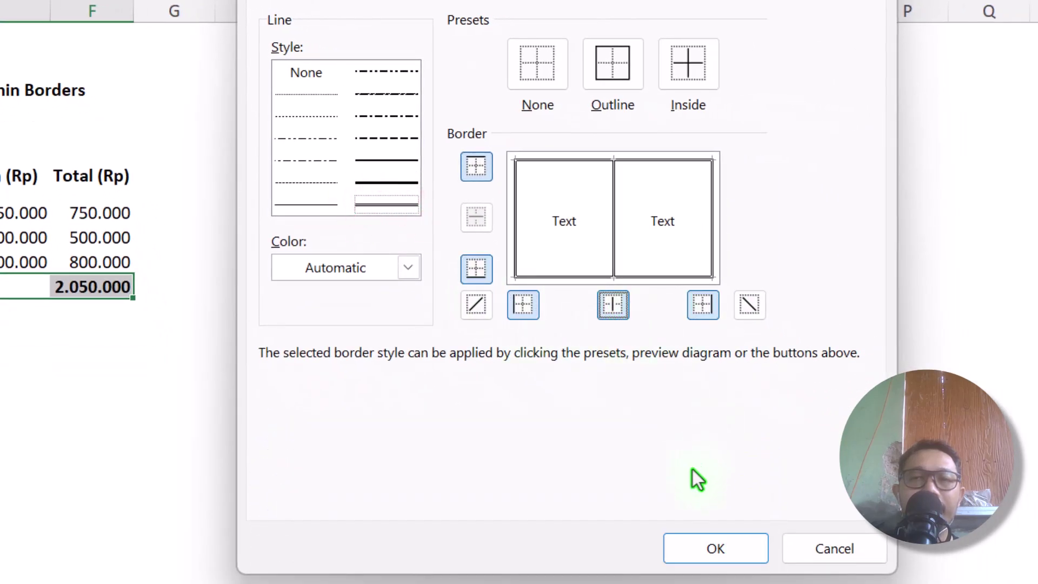
pyautogui.click(716, 549)
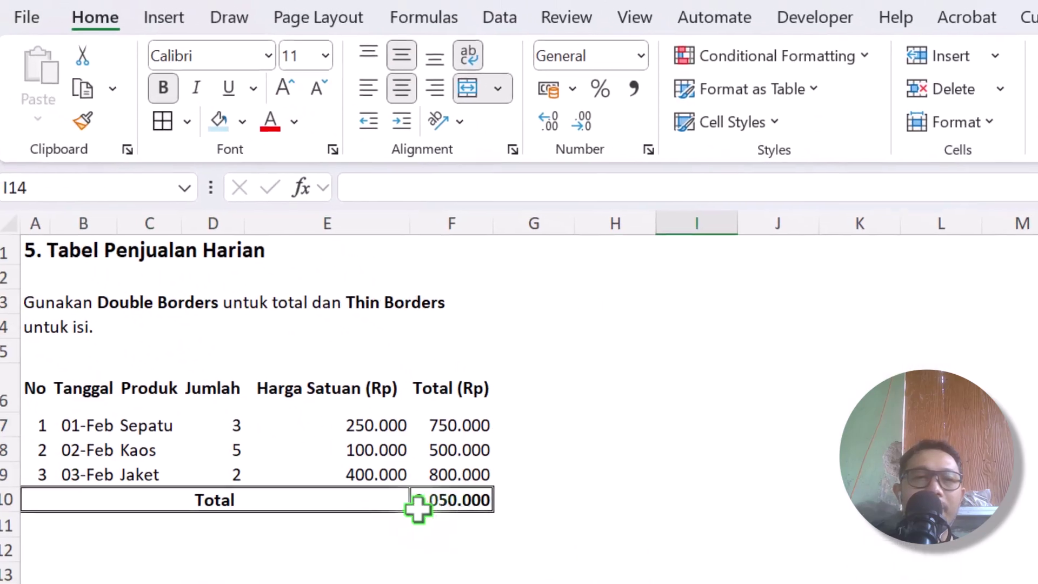
# - Apply thin borders around and between all cells of the header and data rows in A6:F9
pyautogui.click(389, 475)
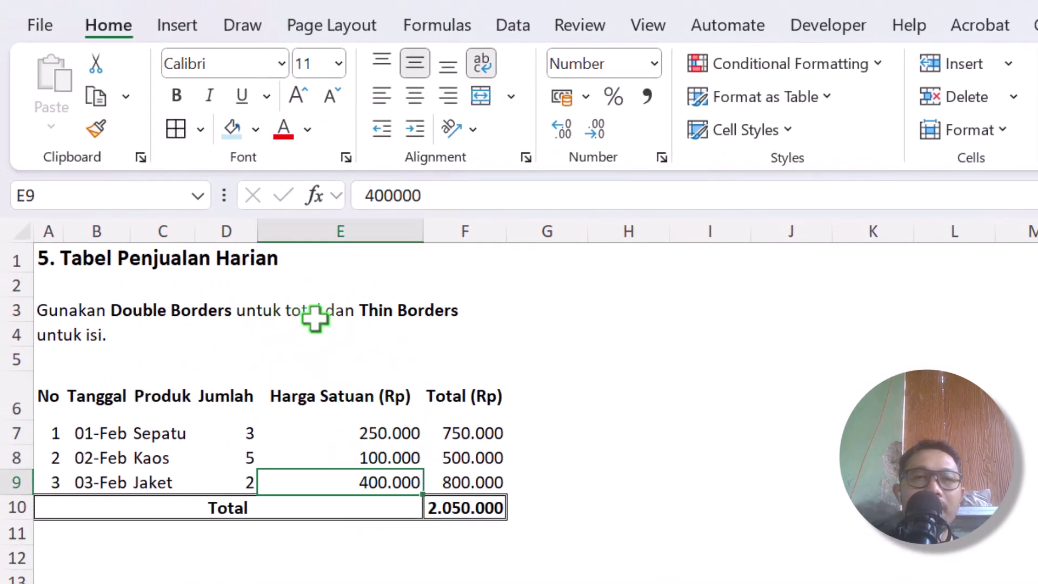
pyautogui.moveTo(53, 393); pyautogui.dragTo(461, 487)
pyautogui.rightClick(462, 486)
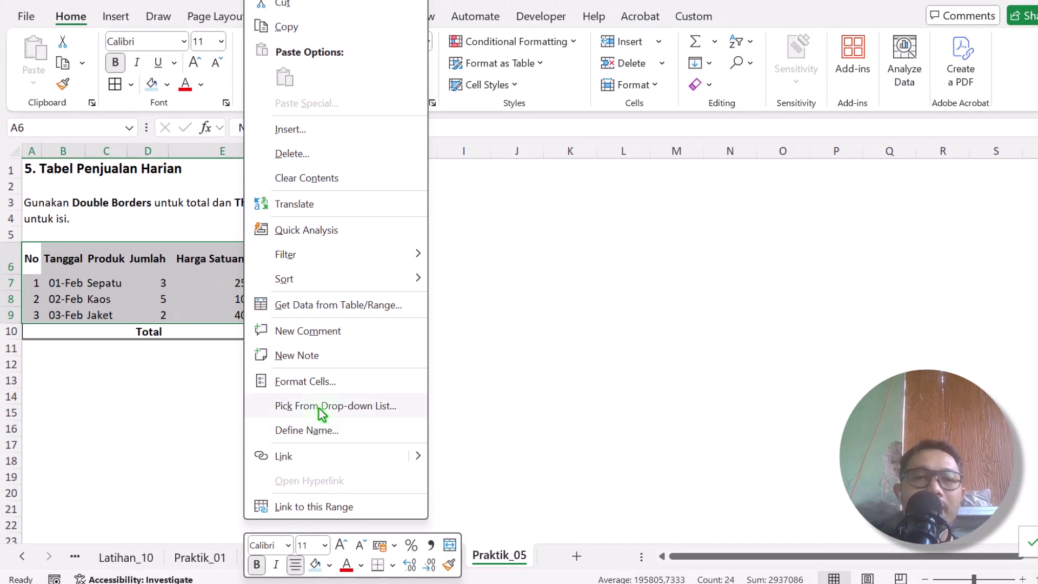
pyautogui.press('Escape')
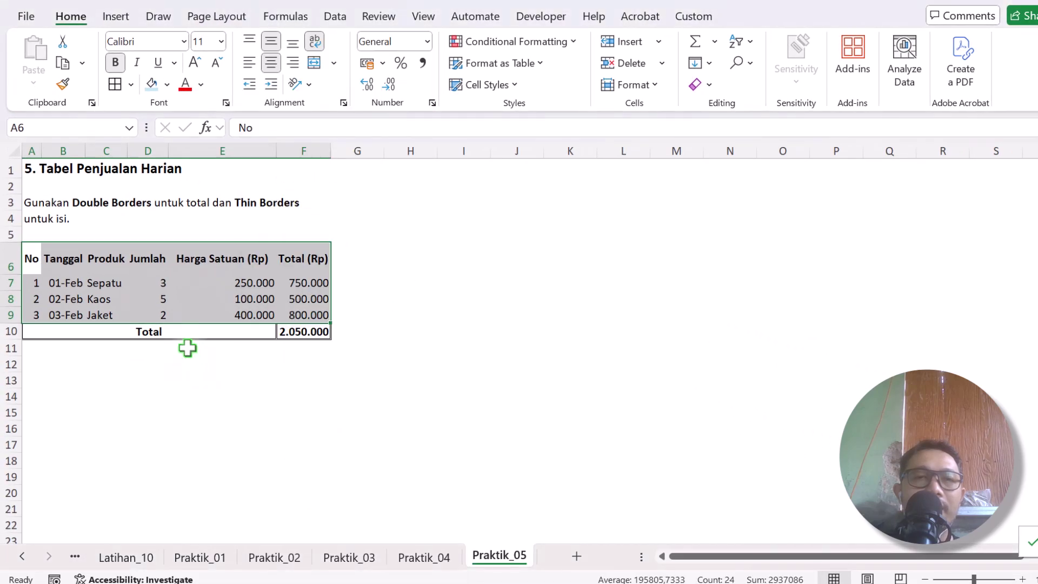
pyautogui.click(130, 85)
pyautogui.scroll(-1, 223, 522)
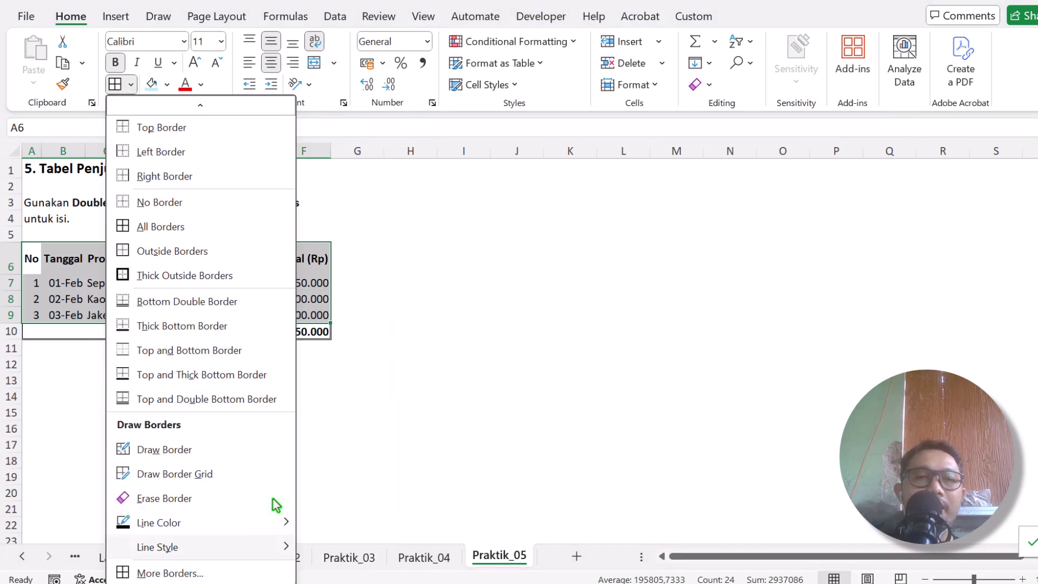
pyautogui.press('Escape')
pyautogui.rightClick(310, 278)
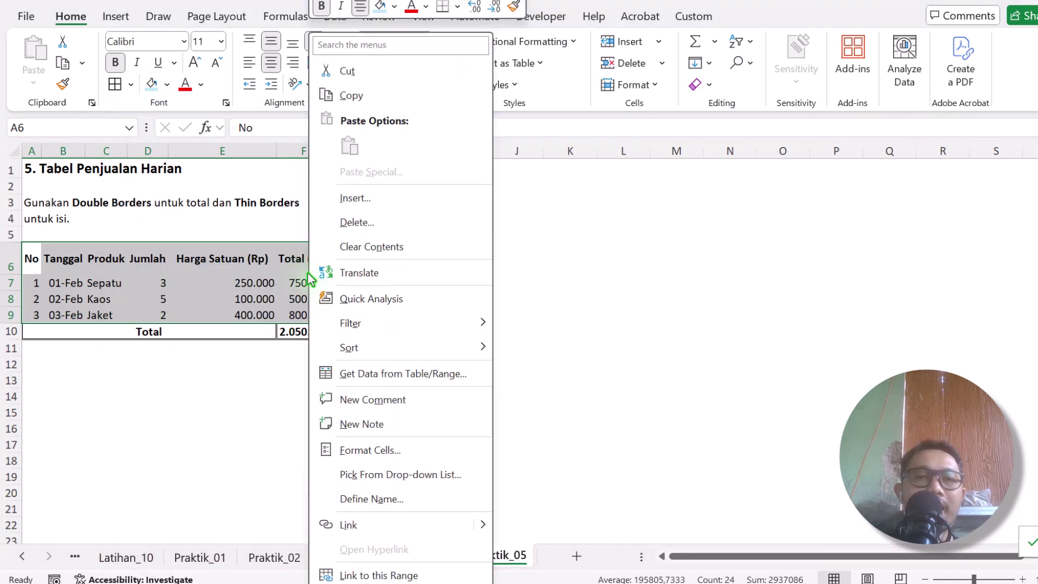
pyautogui.click(382, 450)
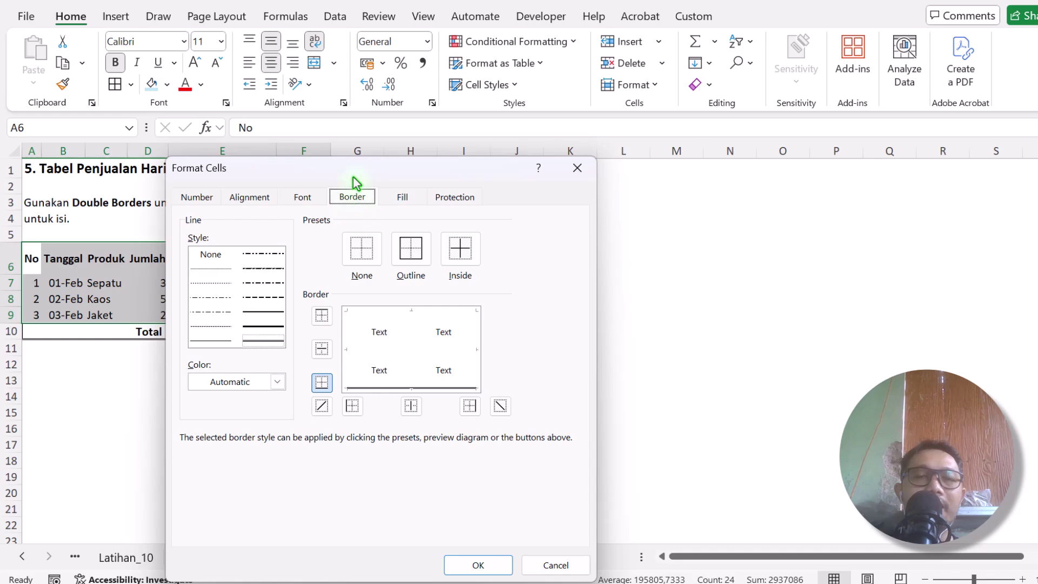
pyautogui.moveTo(354, 168); pyautogui.dragTo(561, 132)
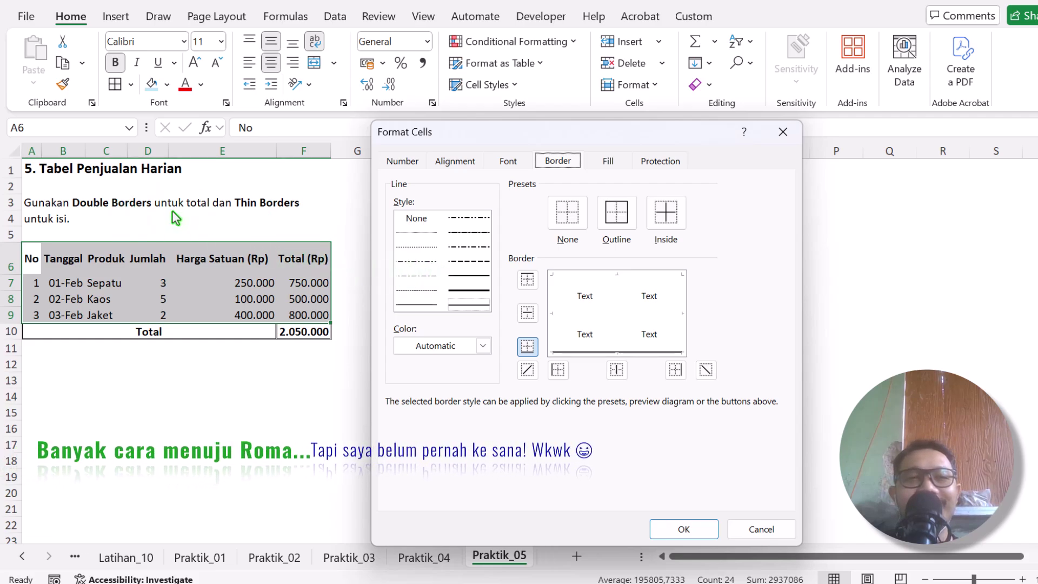
pyautogui.click(411, 306)
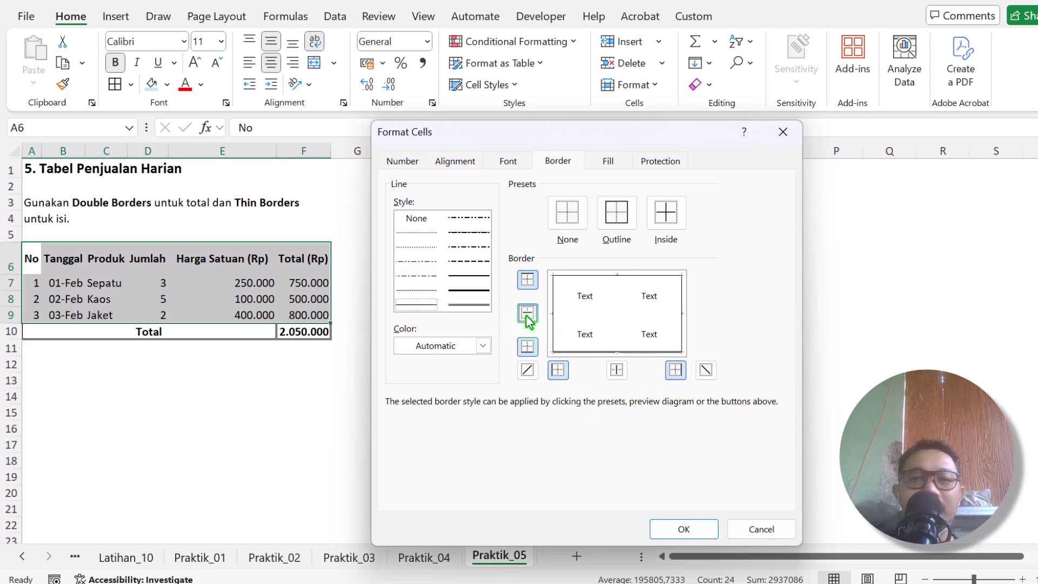
pyautogui.click(705, 531)
pyautogui.click(364, 364)
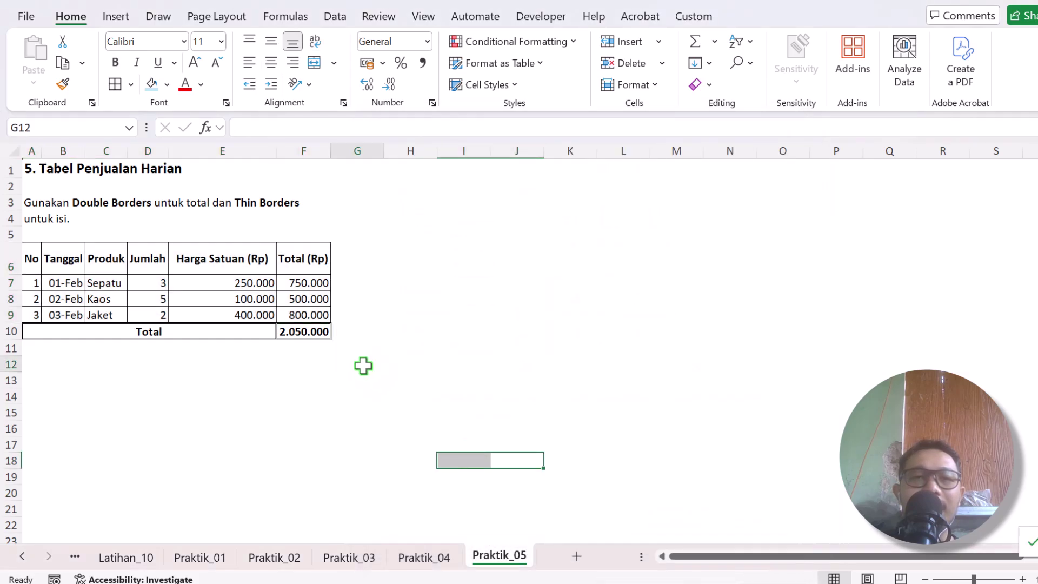
# - Fill the table's header row A6:F6 with light blue
pyautogui.moveTo(26, 257); pyautogui.dragTo(261, 228)
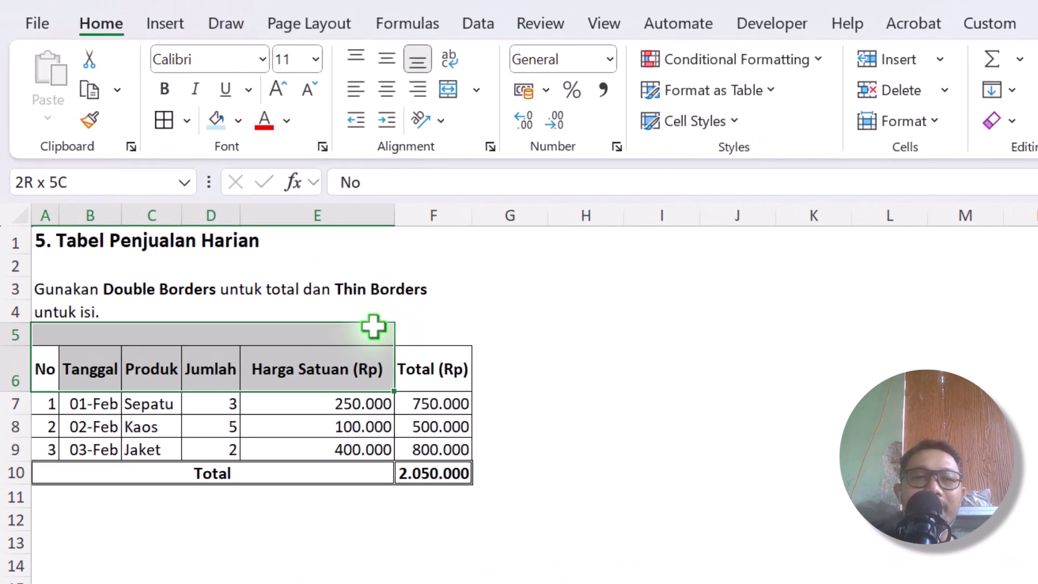
pyautogui.moveTo(44, 369); pyautogui.dragTo(406, 359)
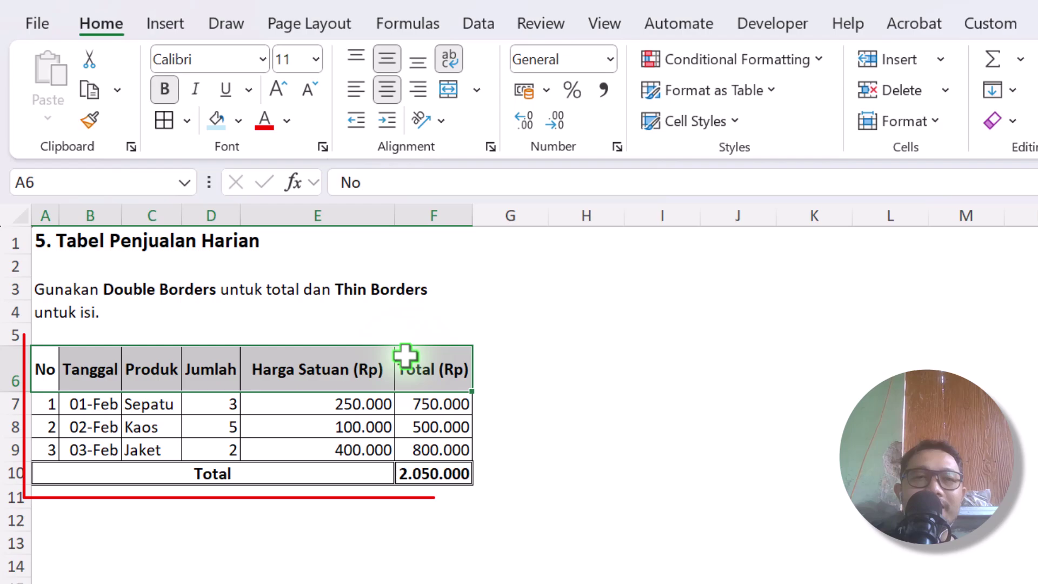
pyautogui.click(215, 120)
pyautogui.click(152, 450)
# - Fill the Total row A10:F10 with grey
pyautogui.moveTo(105, 476); pyautogui.dragTo(435, 478)
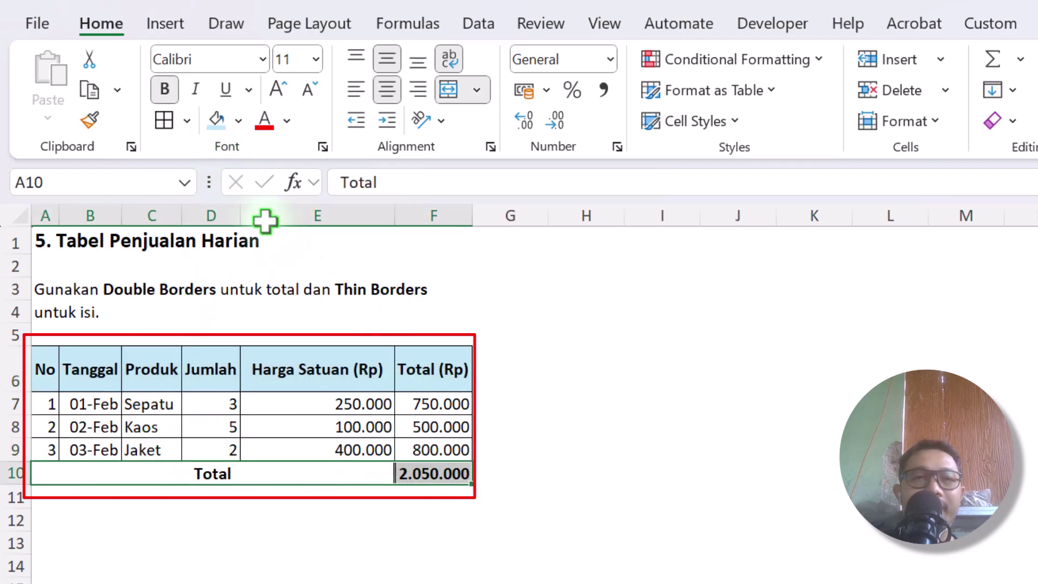
pyautogui.click(237, 120)
pyautogui.click(279, 284)
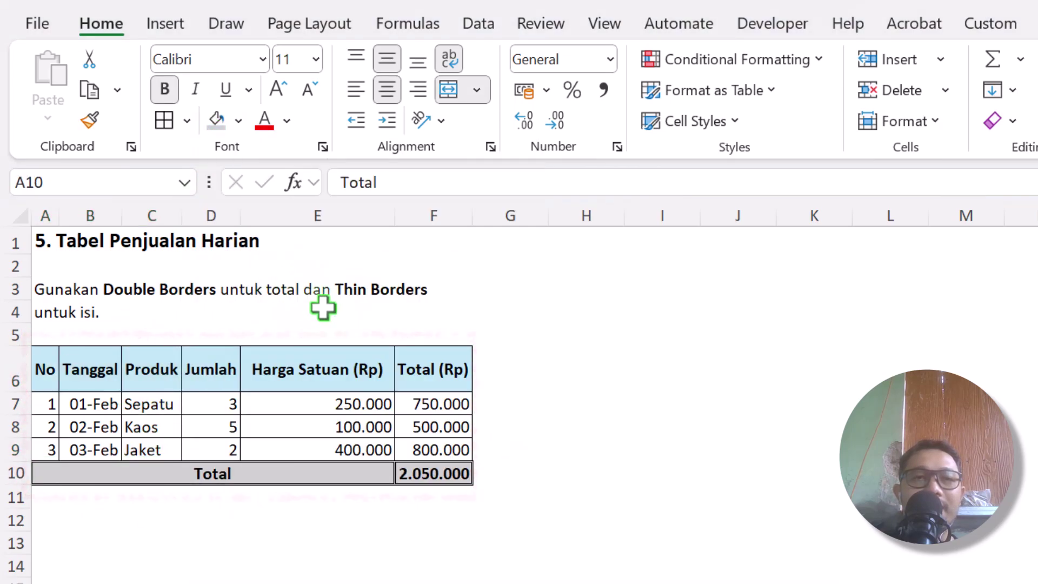
pyautogui.click(586, 404)
pyautogui.click(510, 542)
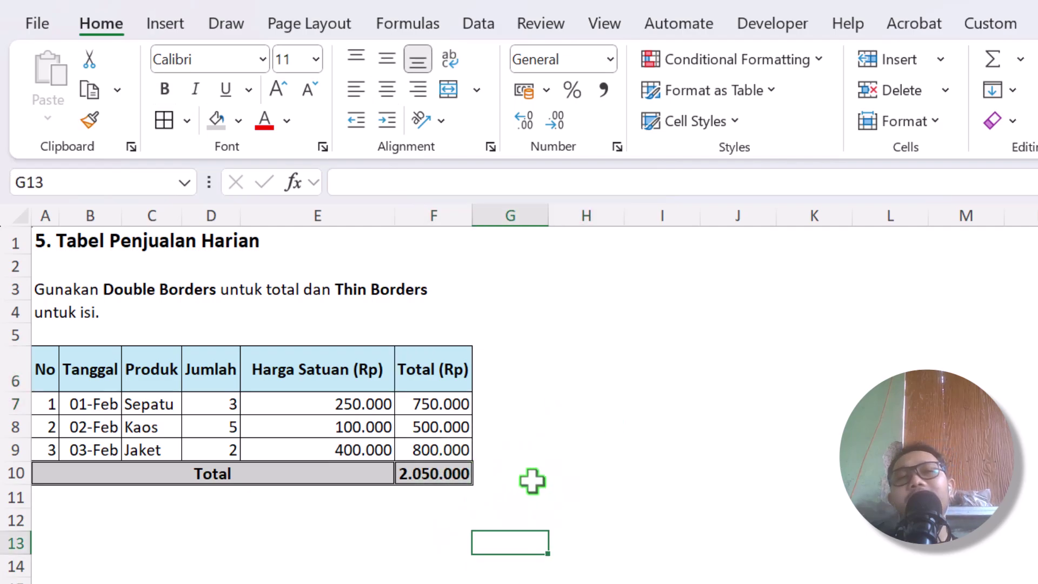
# - Centre the Jumlah quantities in D7:D9 horizontally
pyautogui.click(297, 403)
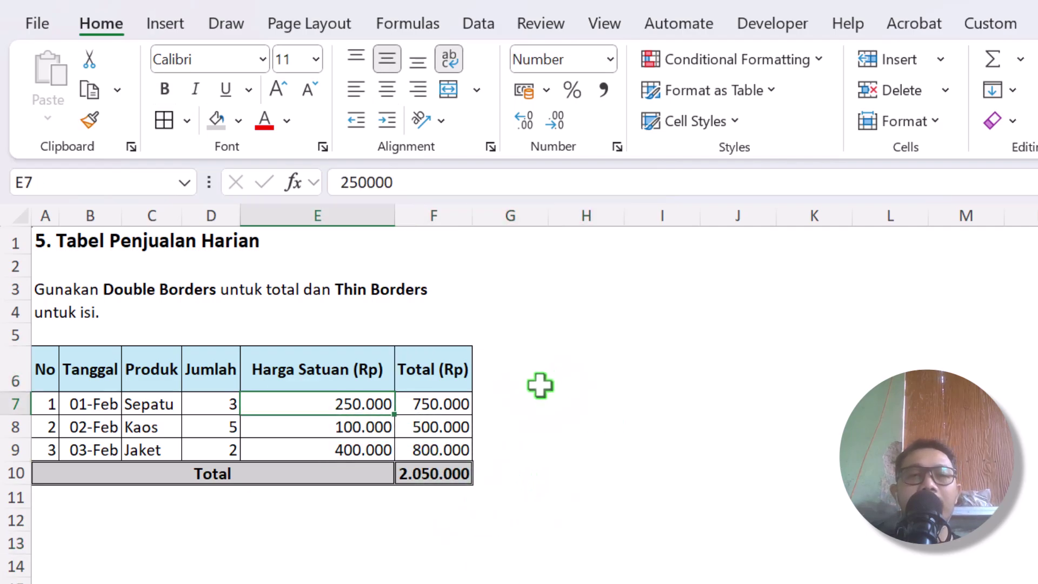
pyautogui.moveTo(343, 399); pyautogui.dragTo(433, 450)
pyautogui.moveTo(359, 369); pyautogui.dragTo(423, 444)
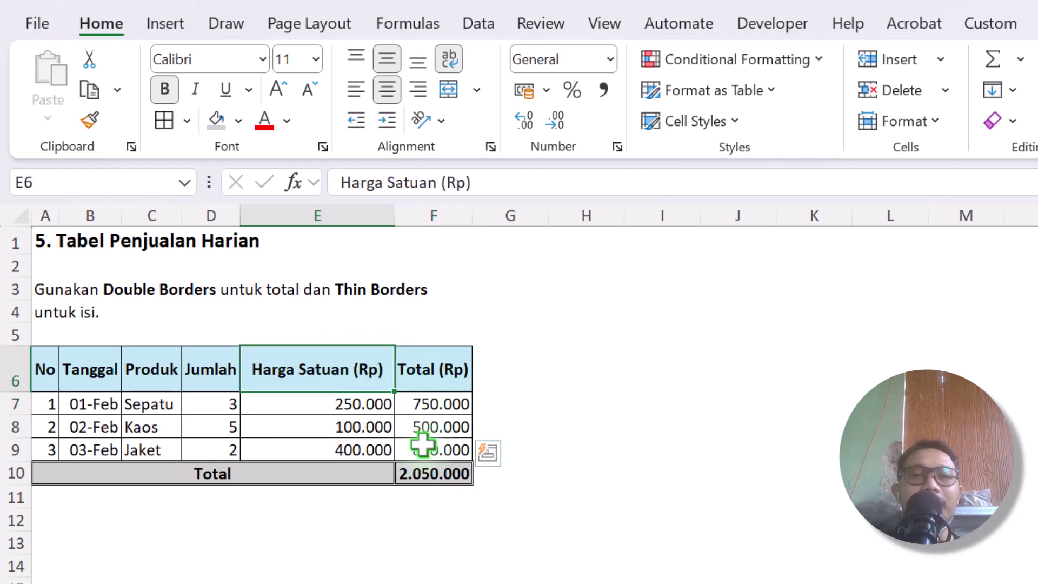
pyautogui.moveTo(211, 406); pyautogui.dragTo(210, 449)
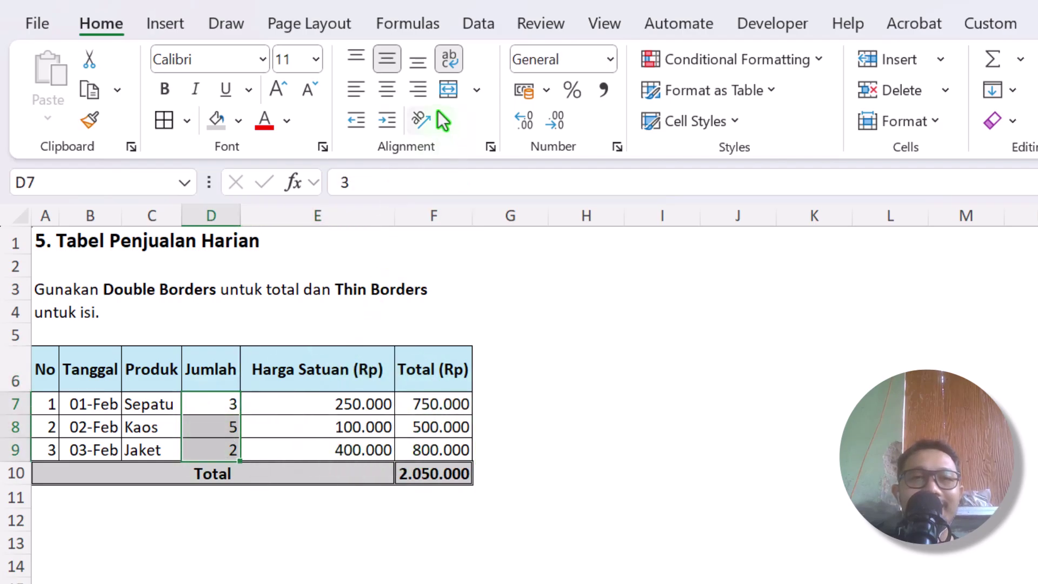
# - Adjust the table's column widths, making the Total (Rp) column clearly wider
pyautogui.click(390, 368)
pyautogui.moveTo(308, 403); pyautogui.dragTo(414, 443)
pyautogui.moveTo(357, 216); pyautogui.dragTo(535, 216)
pyautogui.click(433, 366)
pyautogui.moveTo(373, 405); pyautogui.dragTo(377, 451)
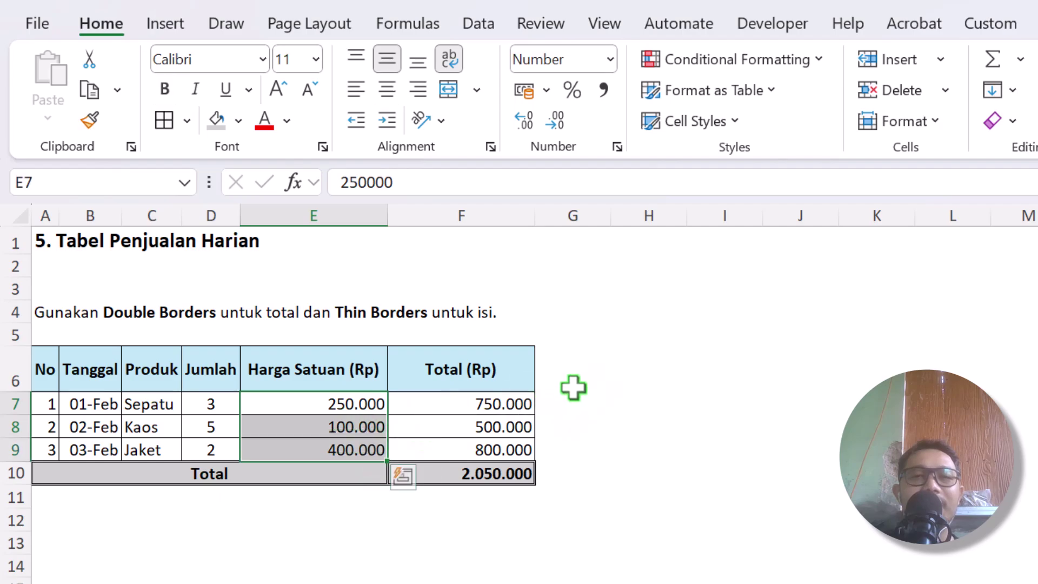
pyautogui.click(572, 387)
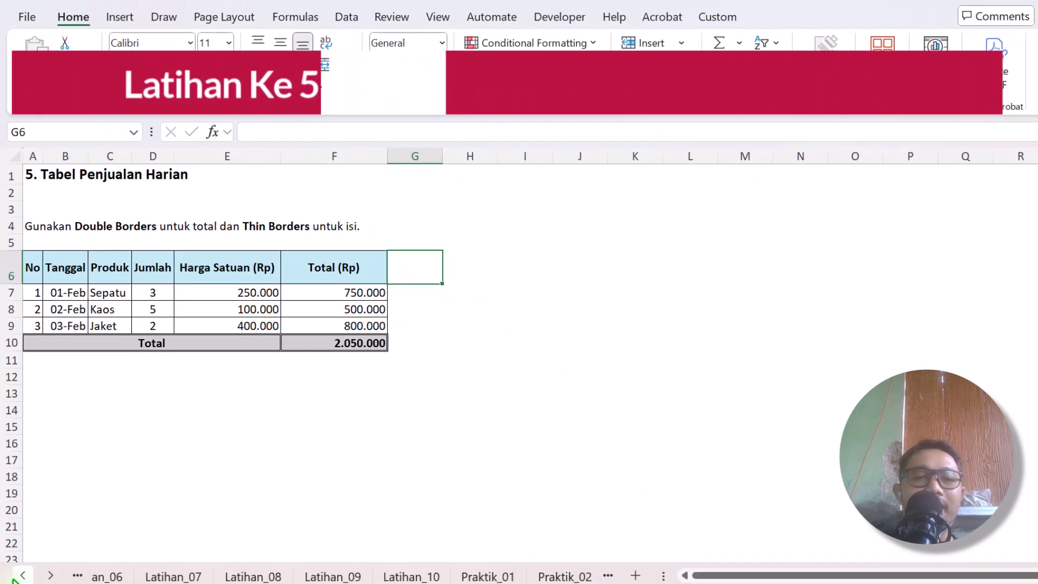
# - Create a copy of the Latihan_06 sheet at the end of the workbook
pyautogui.click(107, 577)
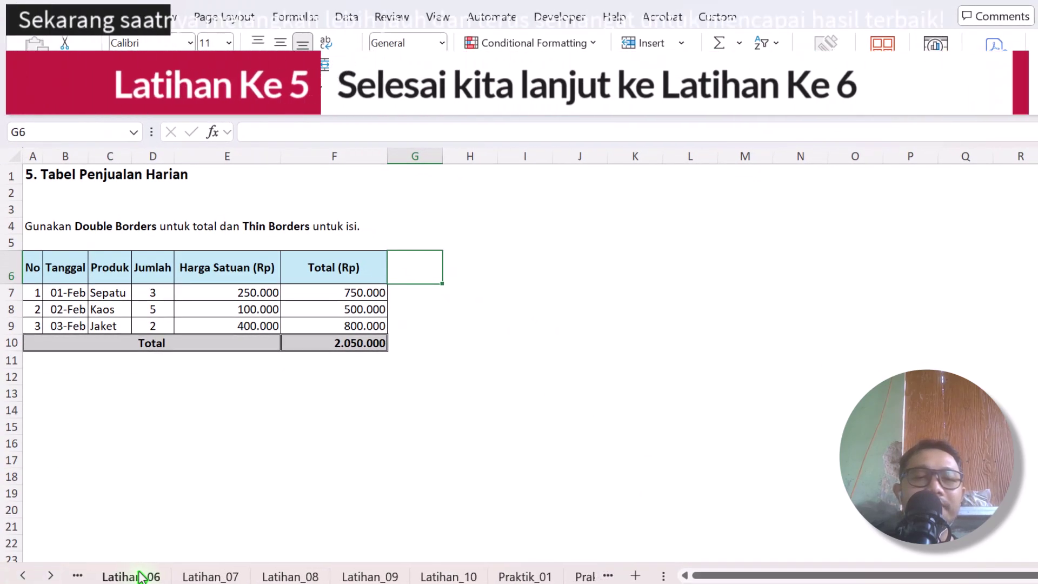
pyautogui.click(197, 426)
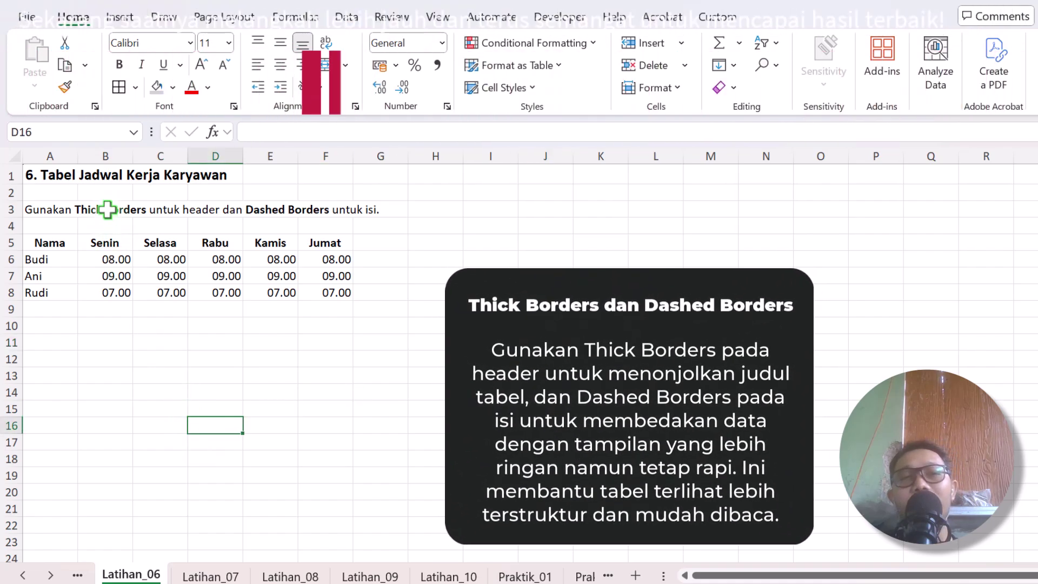
pyautogui.rightClick(140, 580)
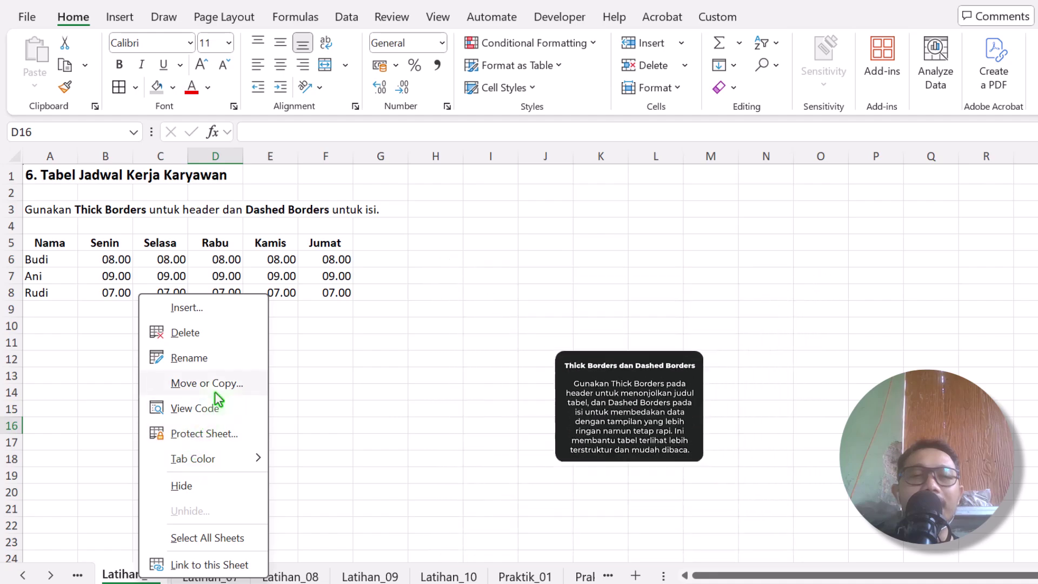
pyautogui.click(215, 385)
pyautogui.click(142, 474)
pyautogui.click(142, 493)
pyautogui.click(236, 526)
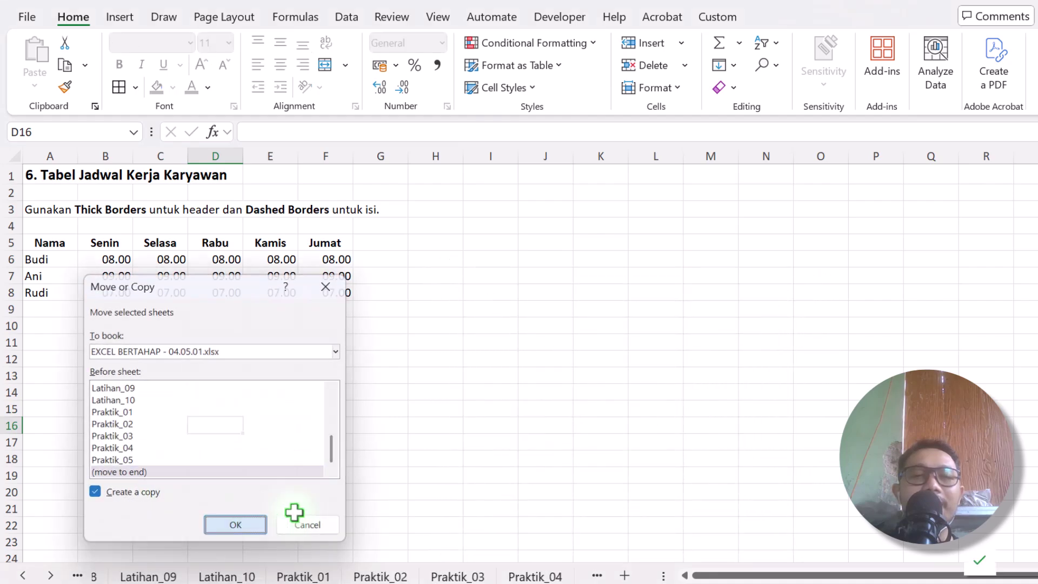
# - Rename the copied sheet Latihan_06 (2) as Praktik_06
pyautogui.rightClick(530, 577)
pyautogui.click(595, 355)
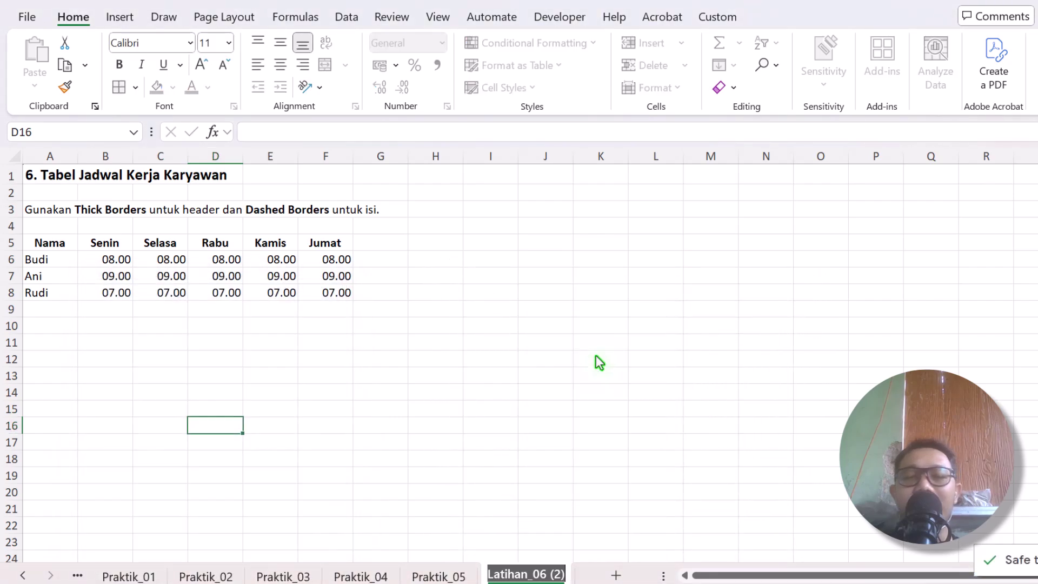
pyautogui.write('Praktik_')
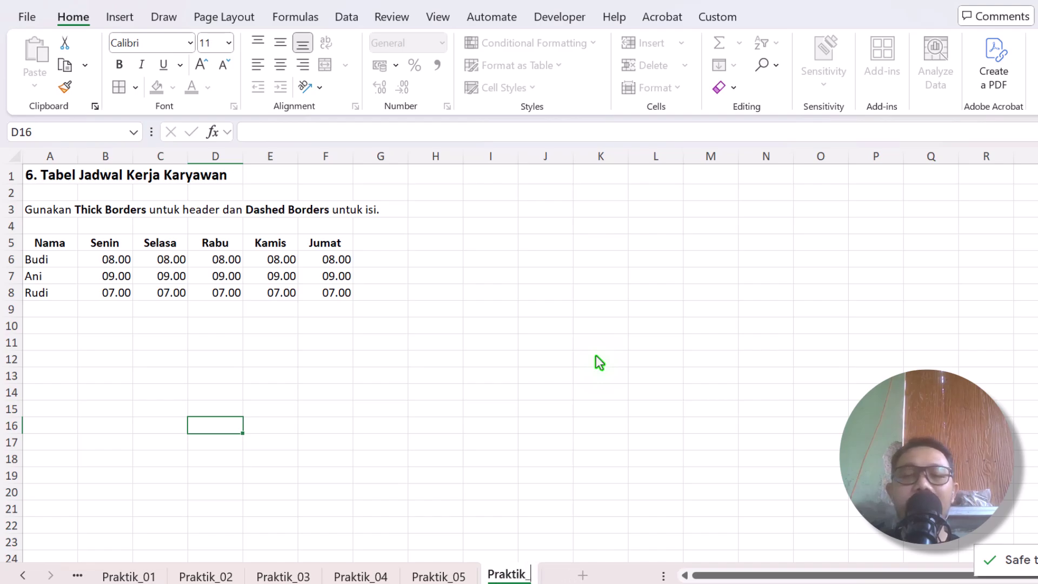
pyautogui.write('06')
pyautogui.press('Return')
pyautogui.click(492, 294)
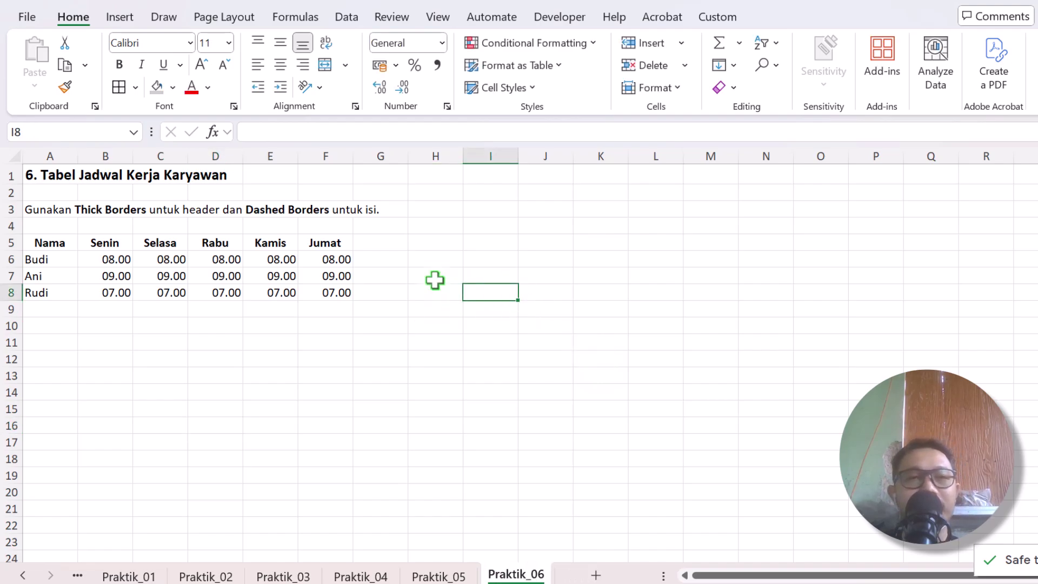
# - Apply thick borders around the header row A5:F5 and between its columns
pyautogui.click(303, 326)
pyautogui.click(163, 259)
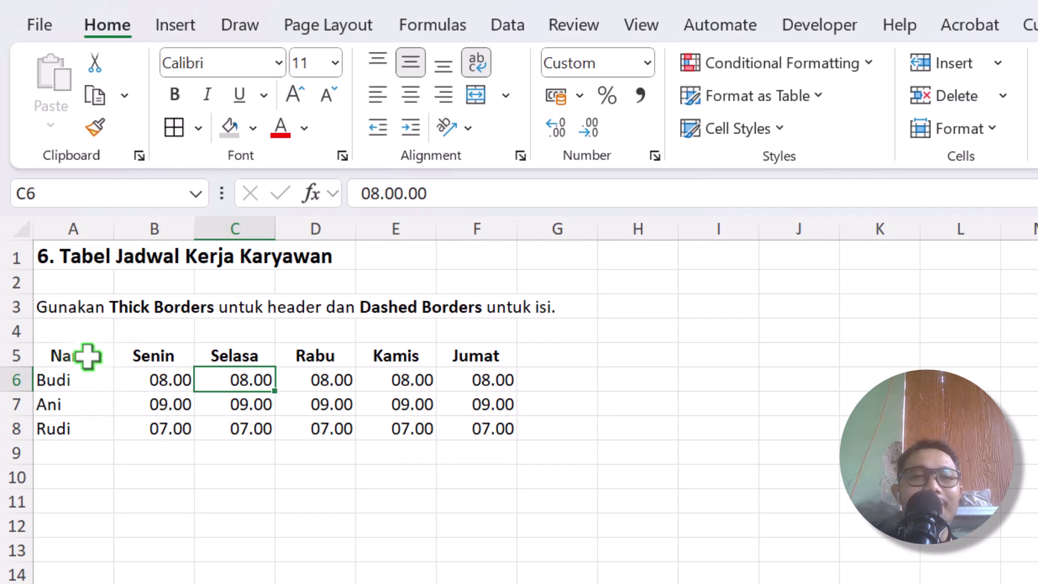
pyautogui.moveTo(87, 356); pyautogui.dragTo(463, 422)
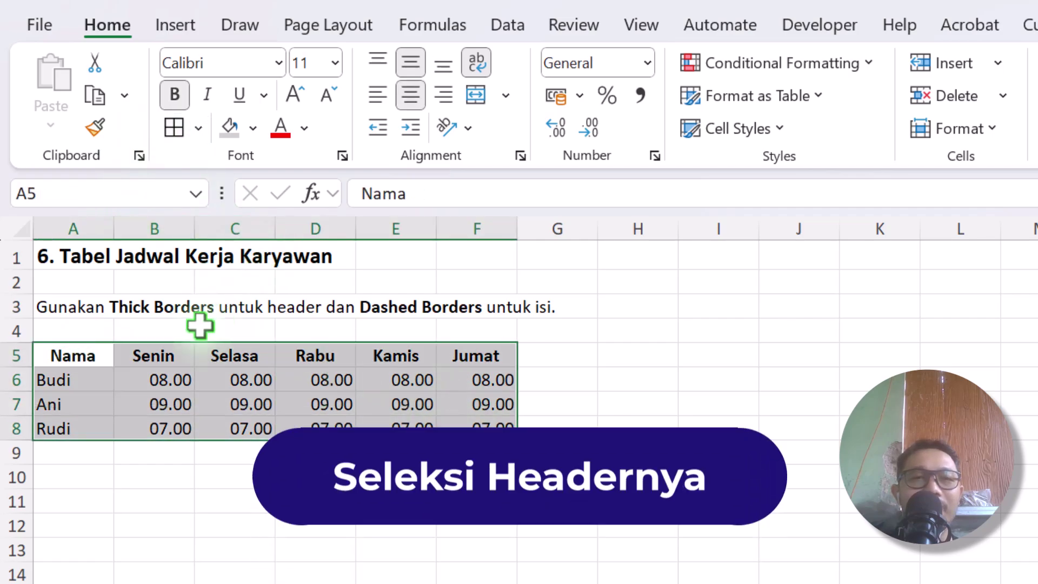
pyautogui.moveTo(86, 356); pyautogui.dragTo(496, 359)
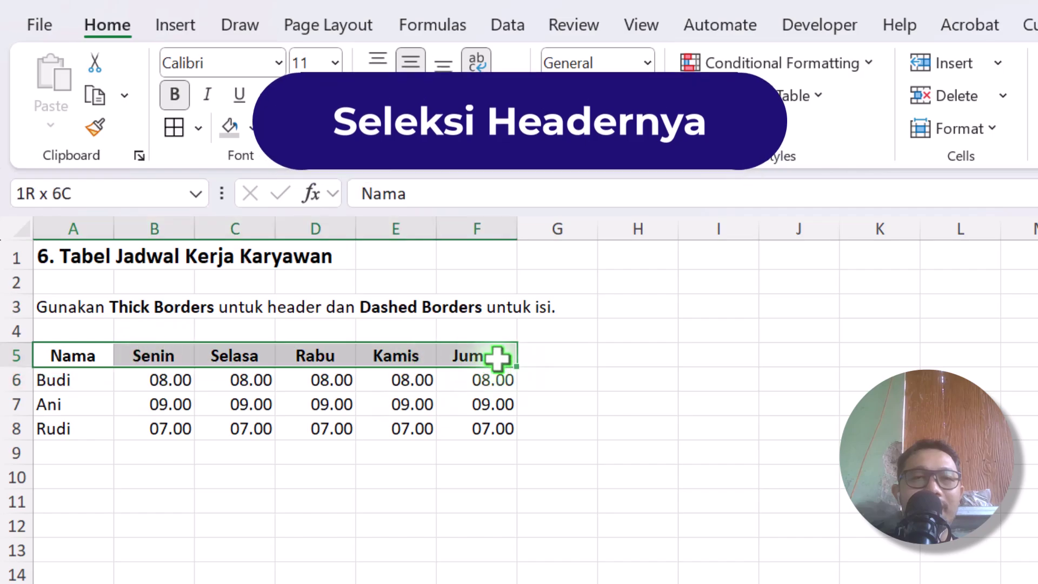
pyautogui.click(198, 128)
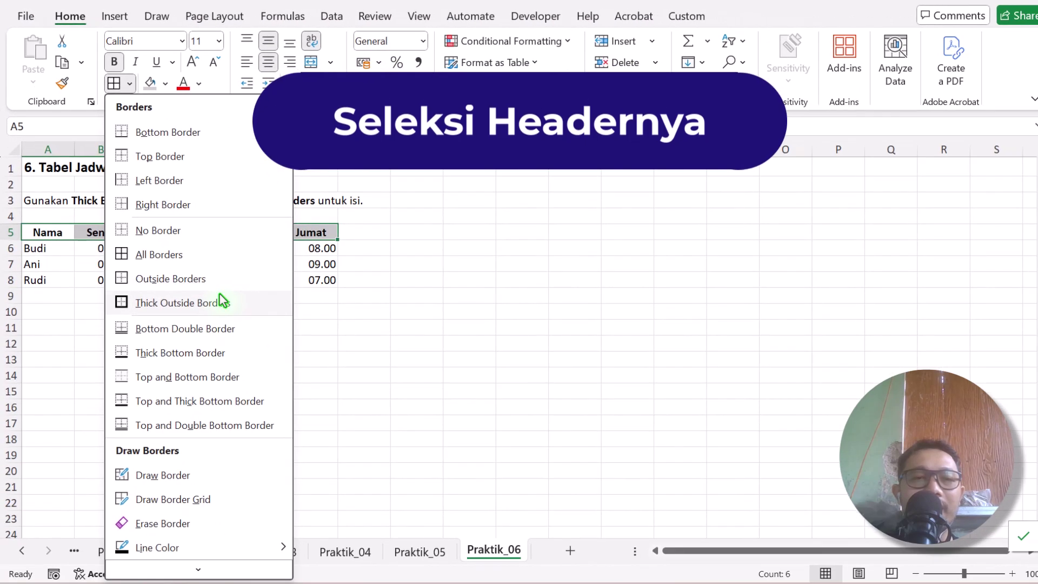
pyautogui.scroll(-1, 225, 533)
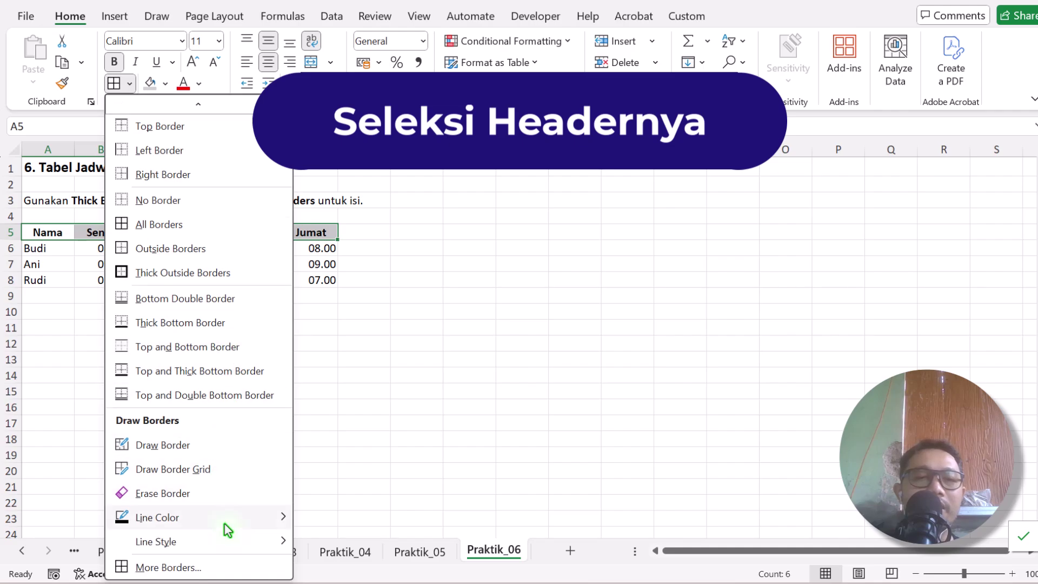
pyautogui.click(226, 563)
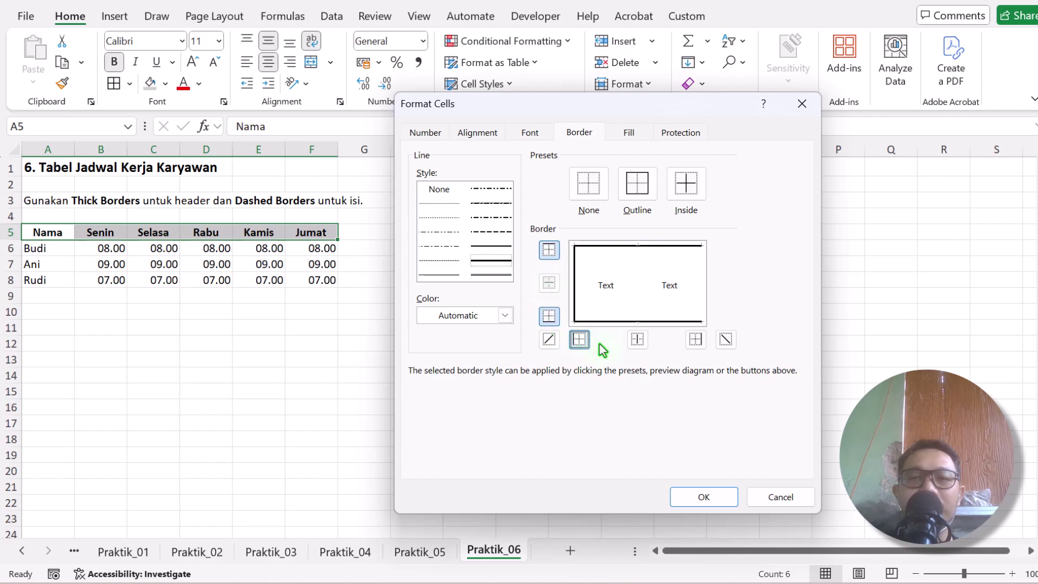
pyautogui.click(701, 497)
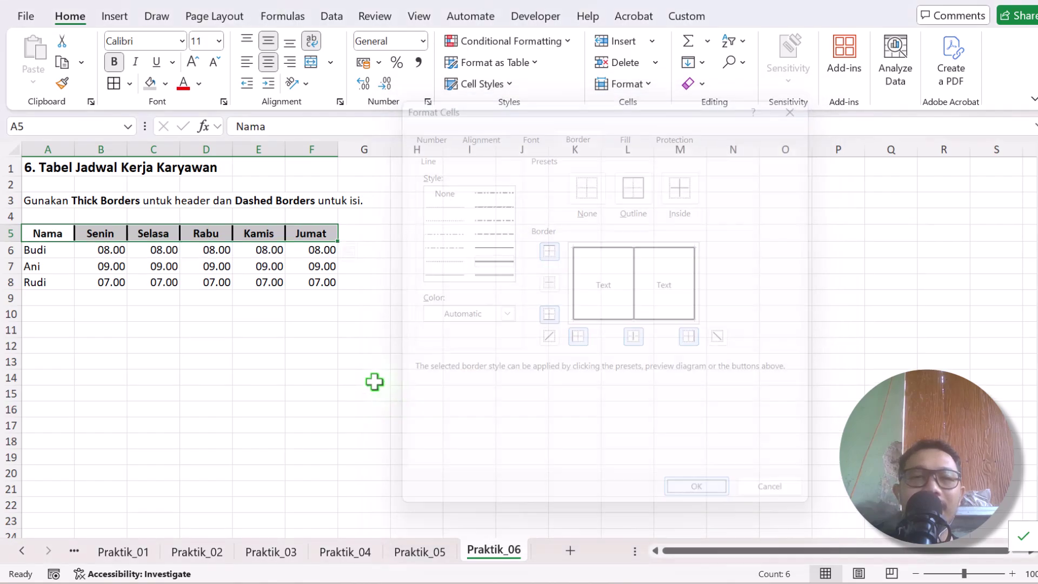
pyautogui.moveTo(206, 344); pyautogui.dragTo(154, 328)
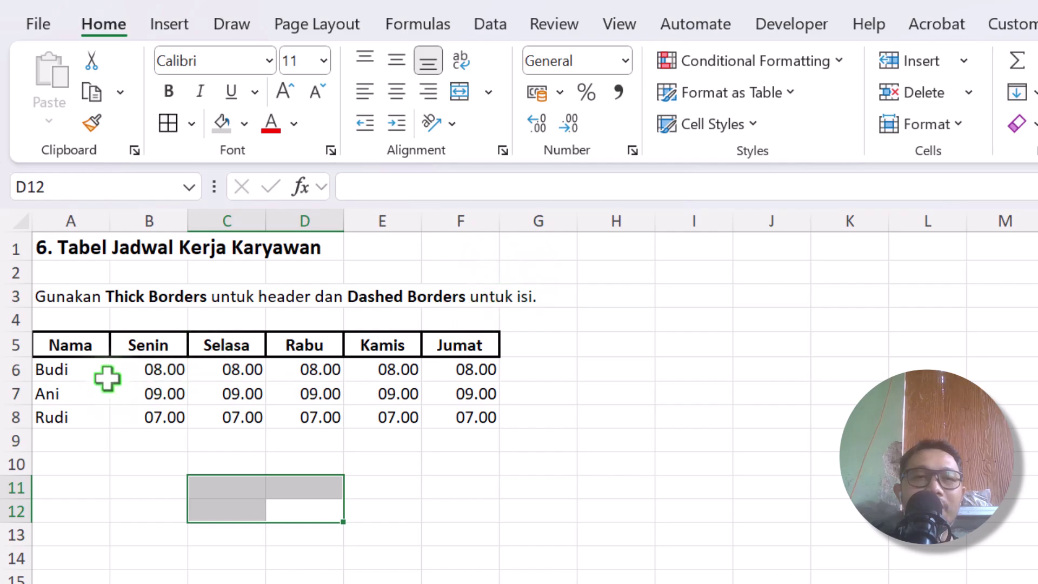
# - Apply bold dashed inside borders and thick outer borders to the schedule's data rows A6:F8
pyautogui.moveTo(109, 378); pyautogui.dragTo(438, 417)
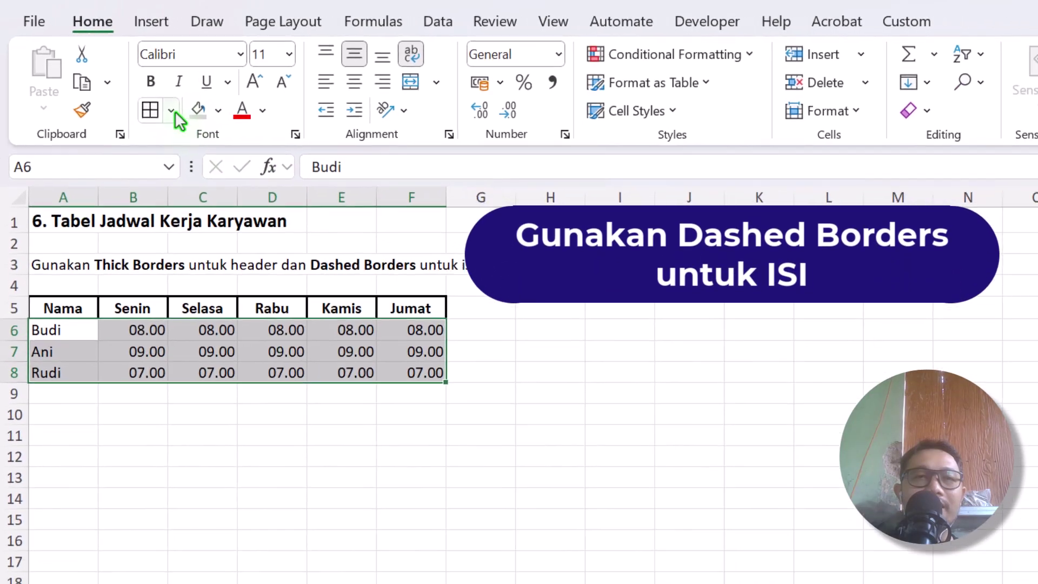
pyautogui.click(191, 124)
pyautogui.click(162, 559)
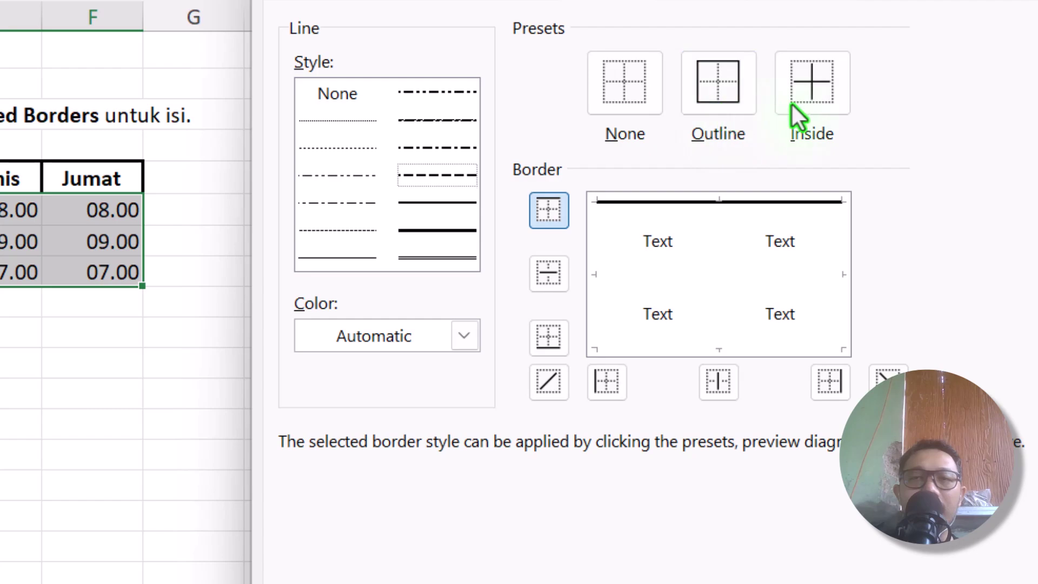
pyautogui.click(825, 108)
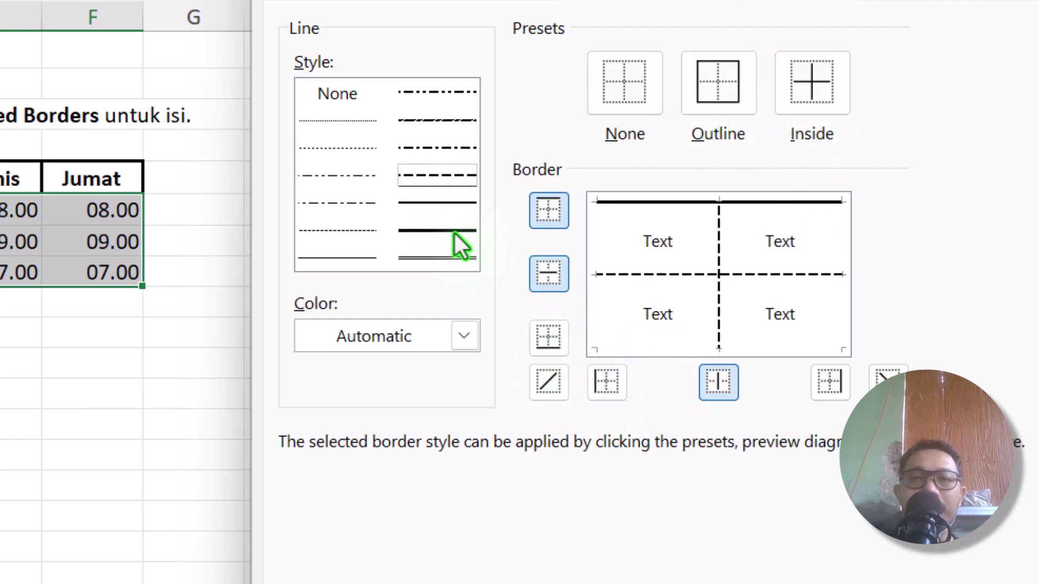
pyautogui.click(836, 376)
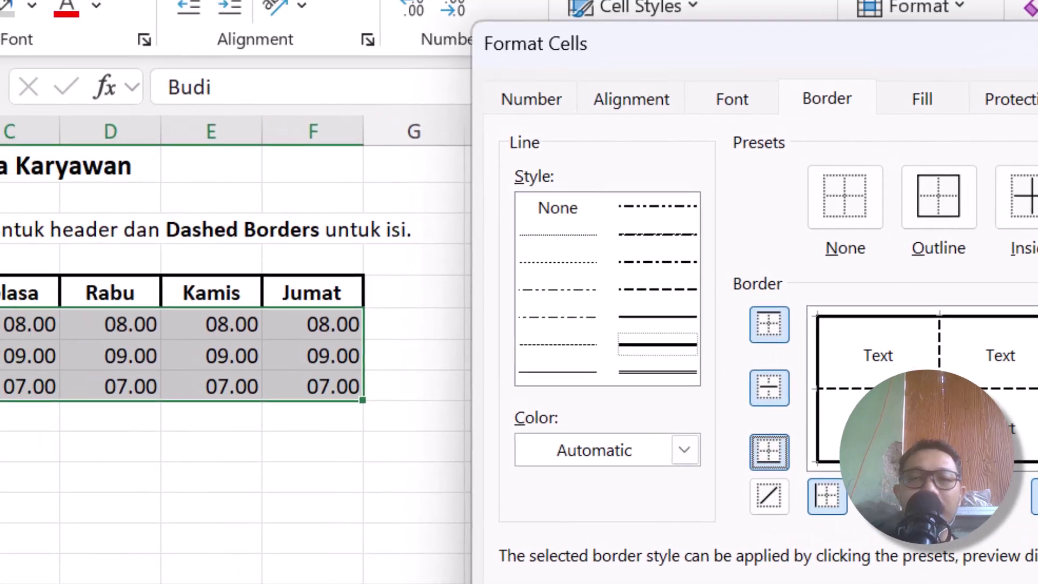
pyautogui.press('Return')
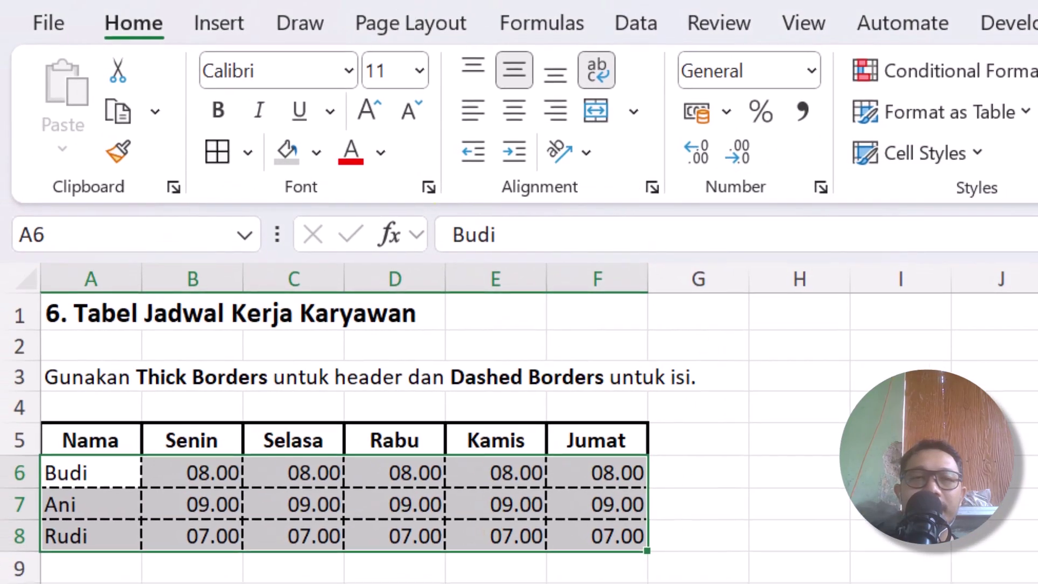
pyautogui.click(200, 409)
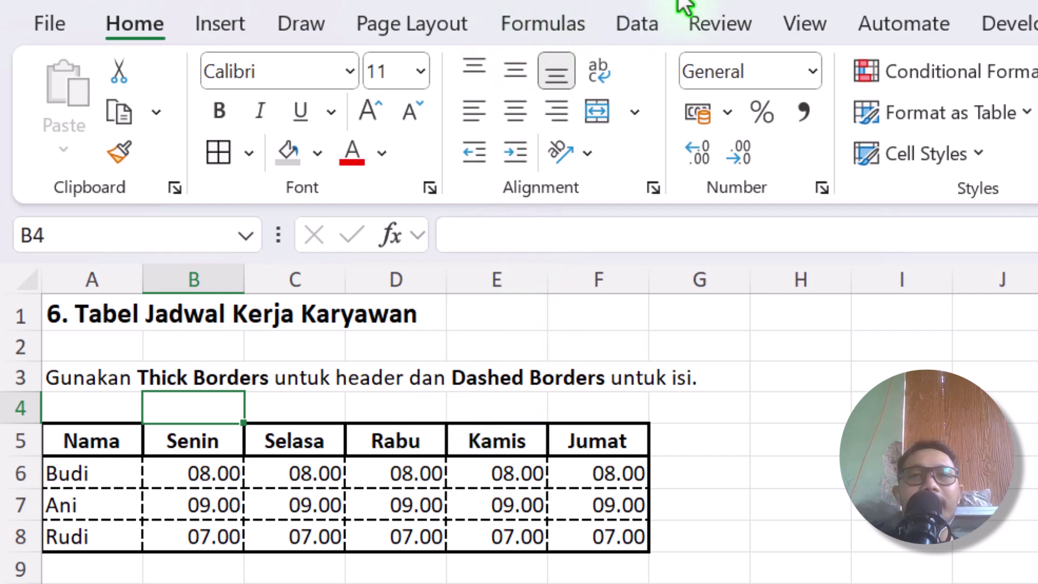
# - Hide the gridlines on the schedule sheet
pyautogui.click(809, 29)
pyautogui.click(703, 112)
pyautogui.click(800, 406)
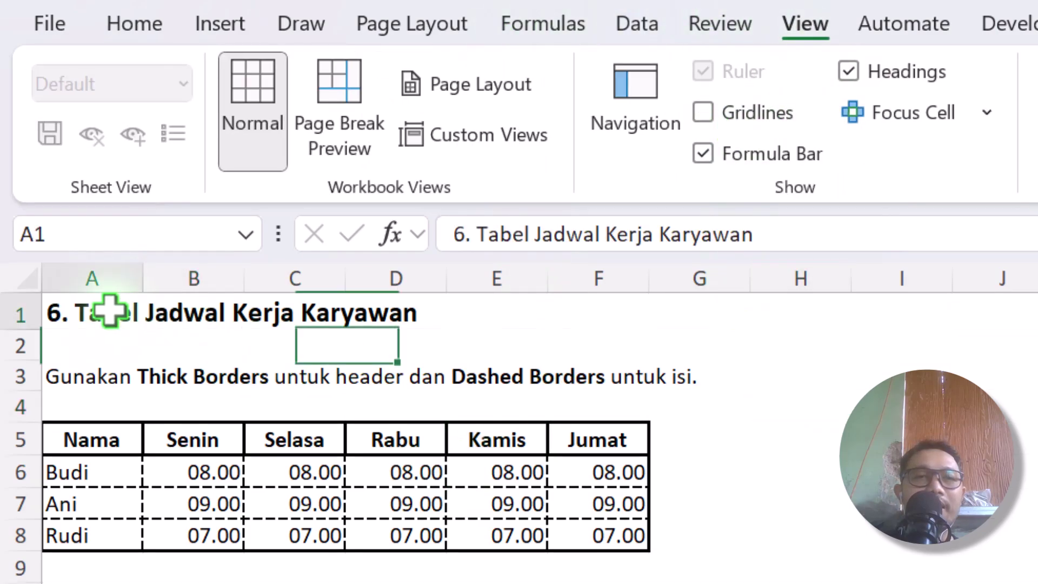
# - Merge the schedule title across A1:F1 and align it left
pyautogui.moveTo(93, 313); pyautogui.dragTo(622, 313)
pyautogui.click(138, 27)
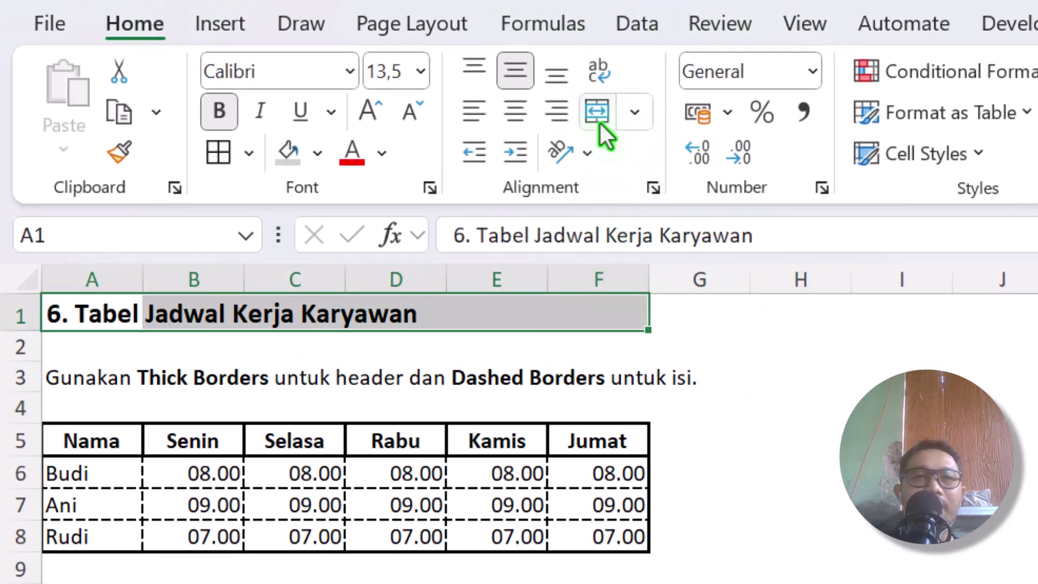
pyautogui.click(597, 114)
pyautogui.click(473, 116)
# - Insert an empty row at row 4, between the instruction text and the schedule table
pyautogui.click(130, 379)
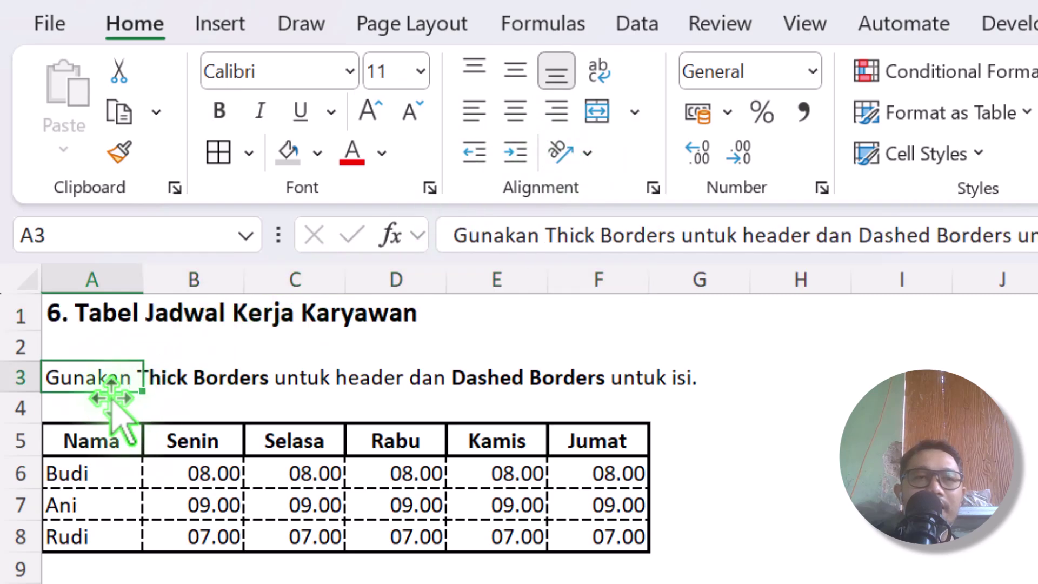
pyautogui.click(12, 403)
pyautogui.rightClick(12, 408)
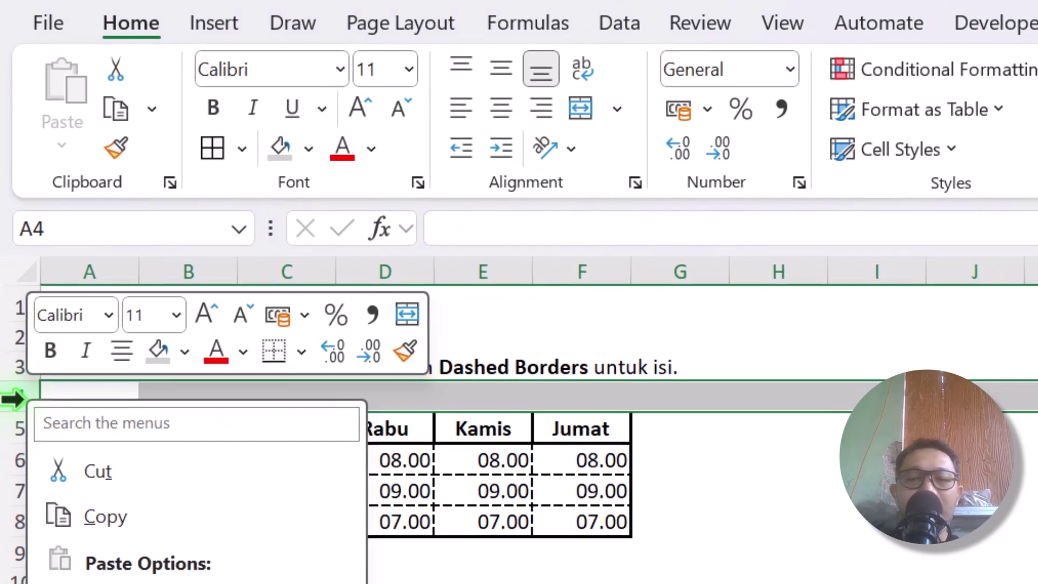
pyautogui.click(405, 350)
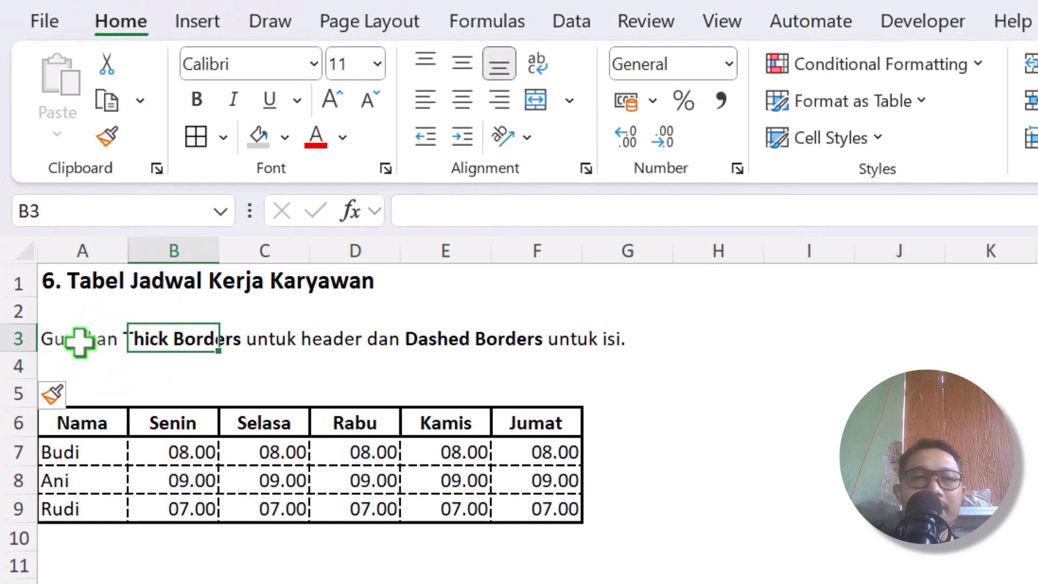
# - Merge the instruction text across A3:F4, wrap it, and align it left
pyautogui.moveTo(88, 367)
pyautogui.mouseDown()
pyautogui.moveTo(516, 428)
pyautogui.moveTo(613, 423)
pyautogui.mouseUp()
pyautogui.moveTo(566, 390); pyautogui.dragTo(566, 391)
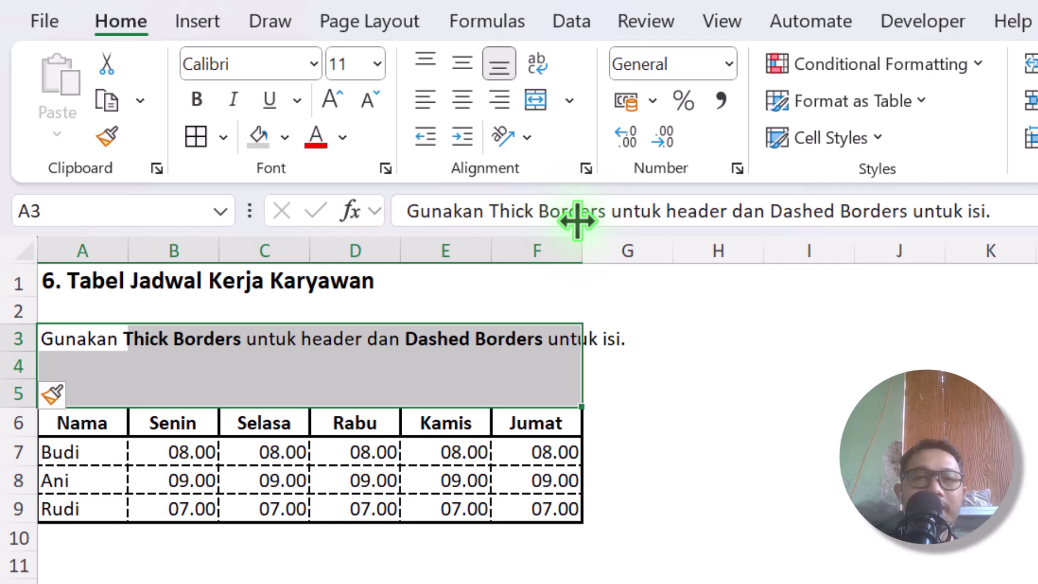
pyautogui.moveTo(70, 346); pyautogui.dragTo(537, 365)
pyautogui.click(534, 99)
pyautogui.click(536, 65)
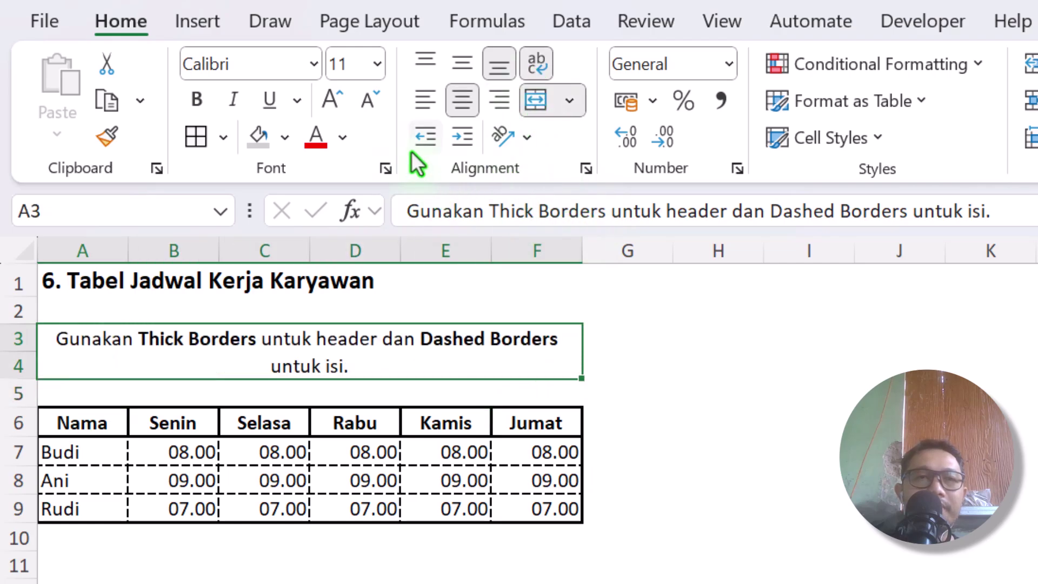
pyautogui.click(425, 101)
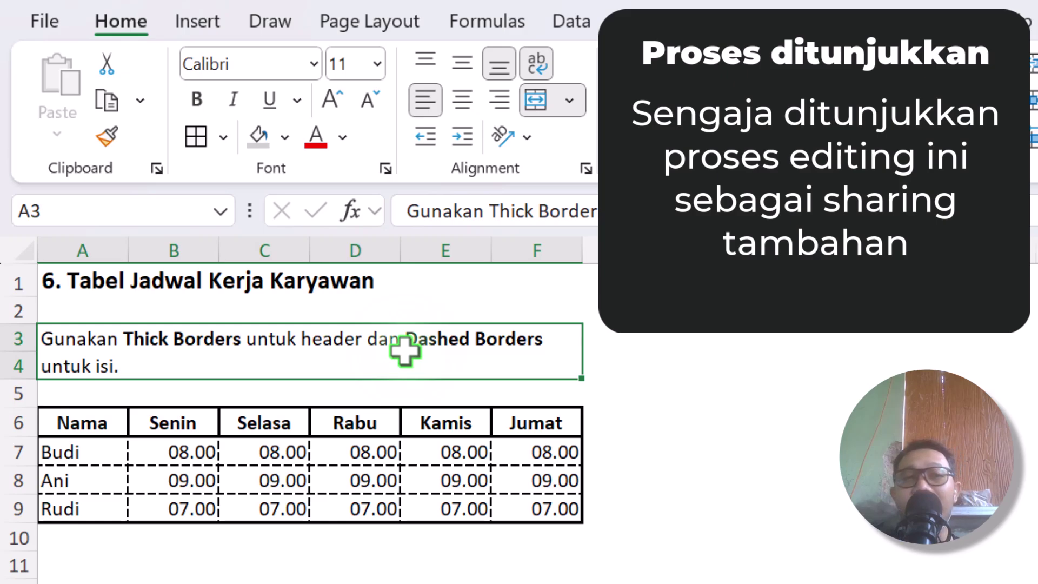
pyautogui.click(444, 400)
# - Fill the schedule's header row A6:F6 with the lightest tint of the turquoise theme color
pyautogui.moveTo(81, 424); pyautogui.dragTo(537, 425)
pyautogui.click(287, 137)
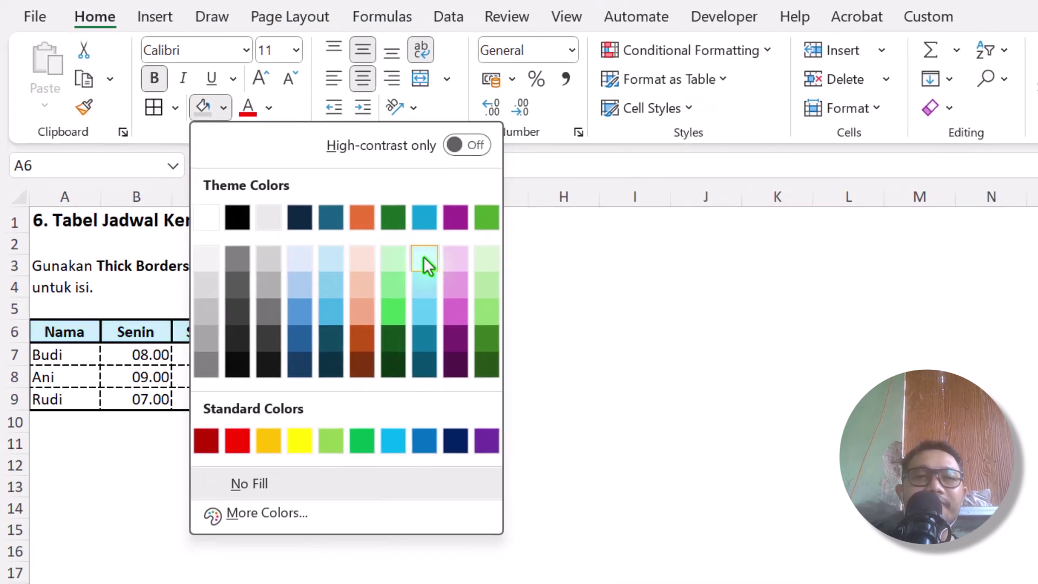
pyautogui.click(423, 257)
pyautogui.click(493, 377)
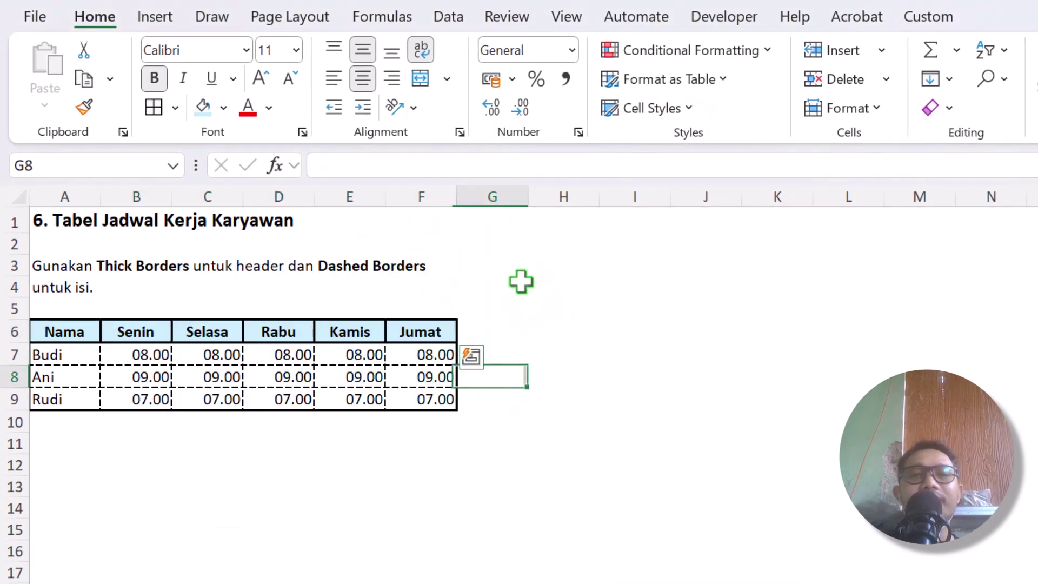
pyautogui.click(522, 281)
pyautogui.click(406, 378)
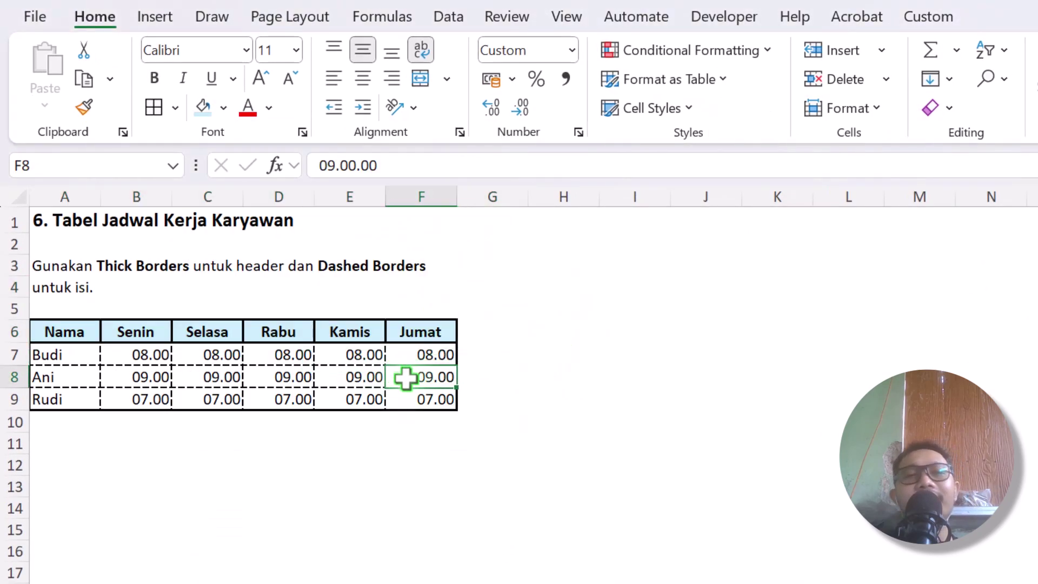
pyautogui.hotkey('ctrl', 'pageup')
pyautogui.hotkey('ctrl', 'pageup')
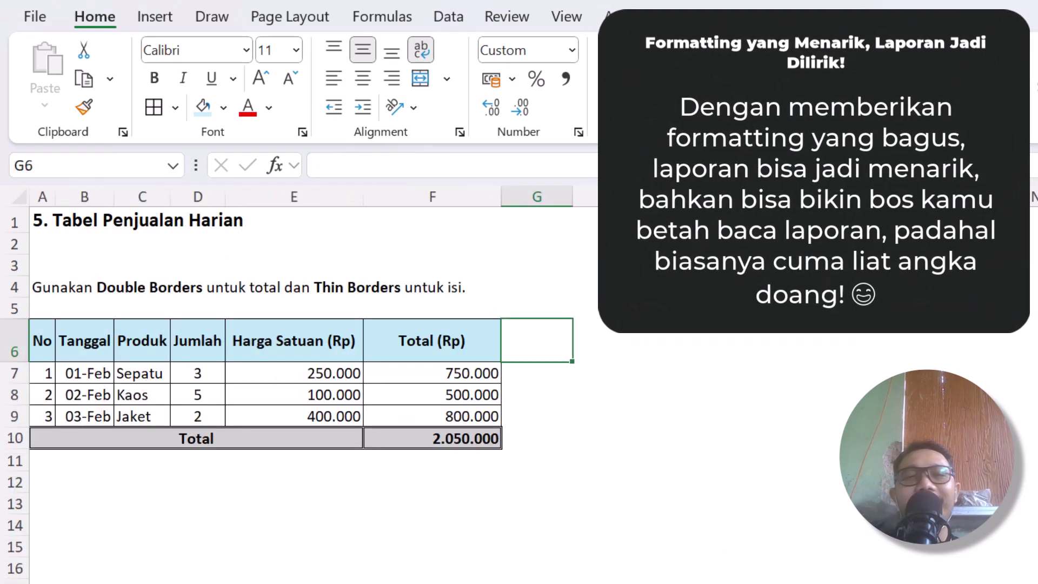
pyautogui.hotkey('ctrl', 'pagedown')
pyautogui.hotkey('ctrl', 'pagedown')
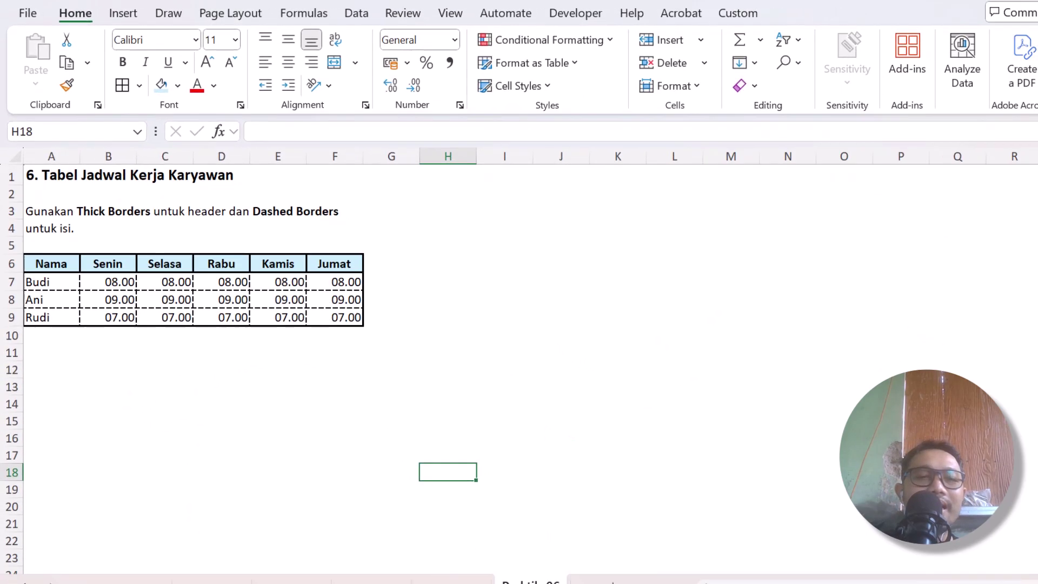
# - Create a copy of the Latihan_07 sheet at the end of the workbook
pyautogui.scroll(5, 155, 572)
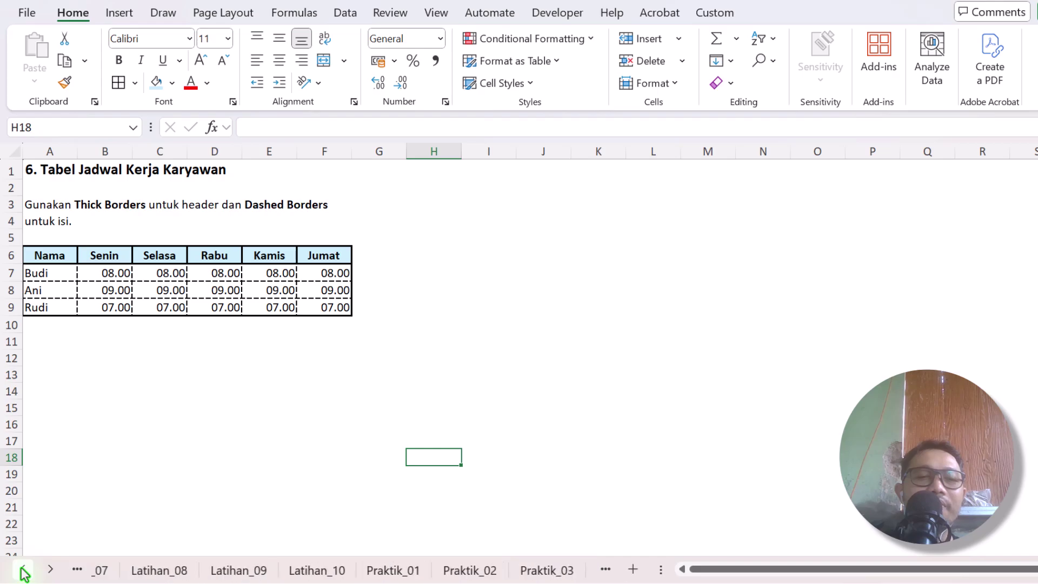
pyautogui.hotkey('ctrl', 'pagedown')
pyautogui.rightClick(224, 567)
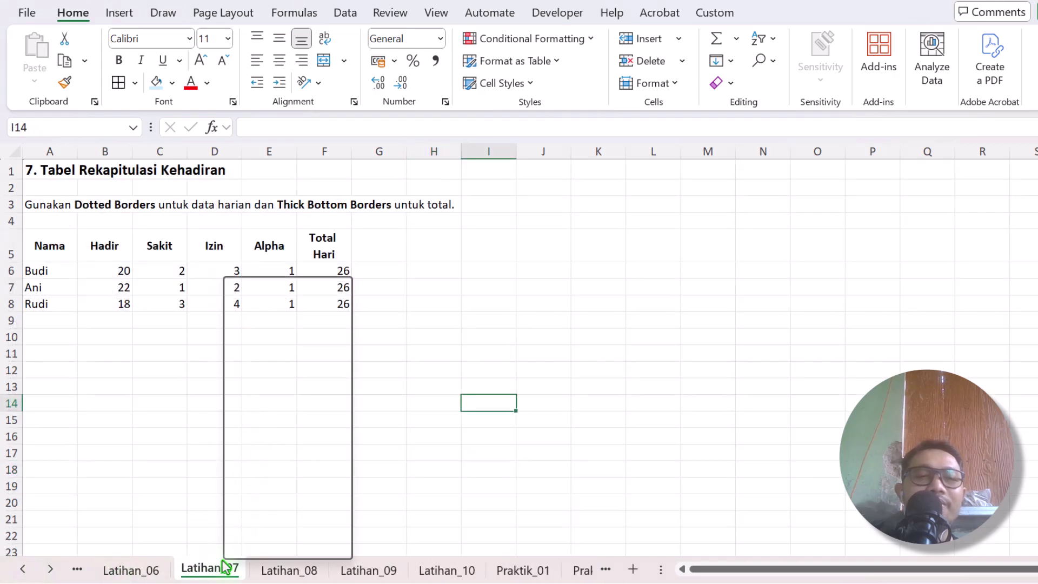
pyautogui.click(287, 365)
pyautogui.scroll(-5, 297, 389)
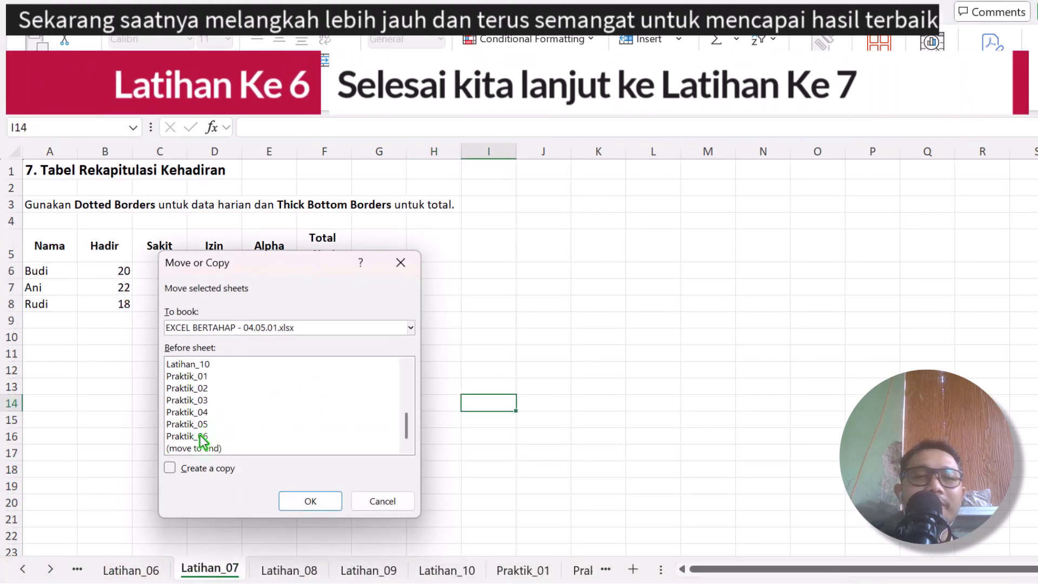
pyautogui.click(211, 448)
pyautogui.click(212, 468)
pyautogui.click(311, 501)
# - Rename the copied sheet Latihan_07 (2) as Praktik_07
pyautogui.rightClick(522, 569)
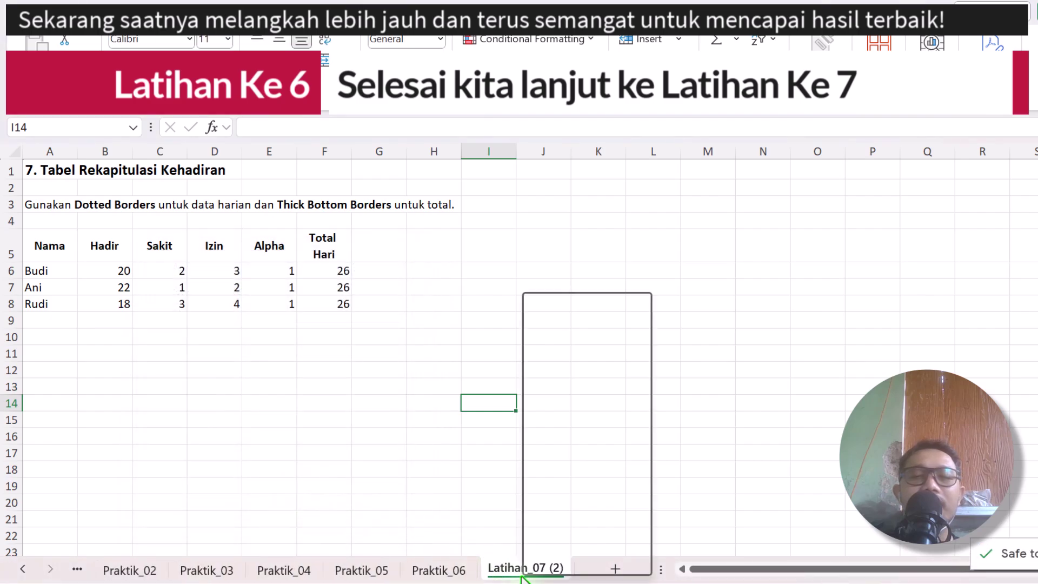
pyautogui.write('rLati')
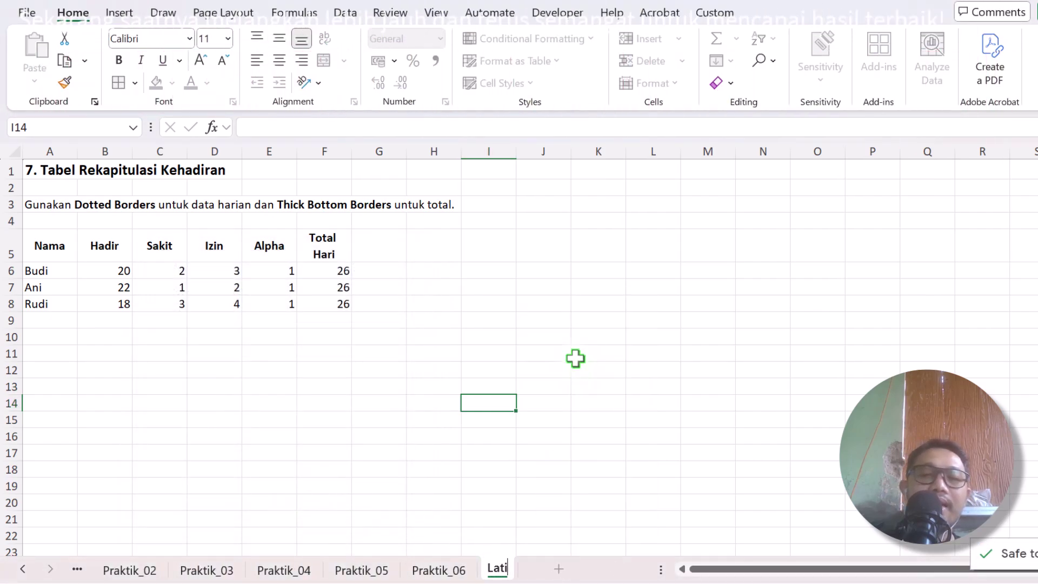
pyautogui.write('han_07')
pyautogui.press('Return')
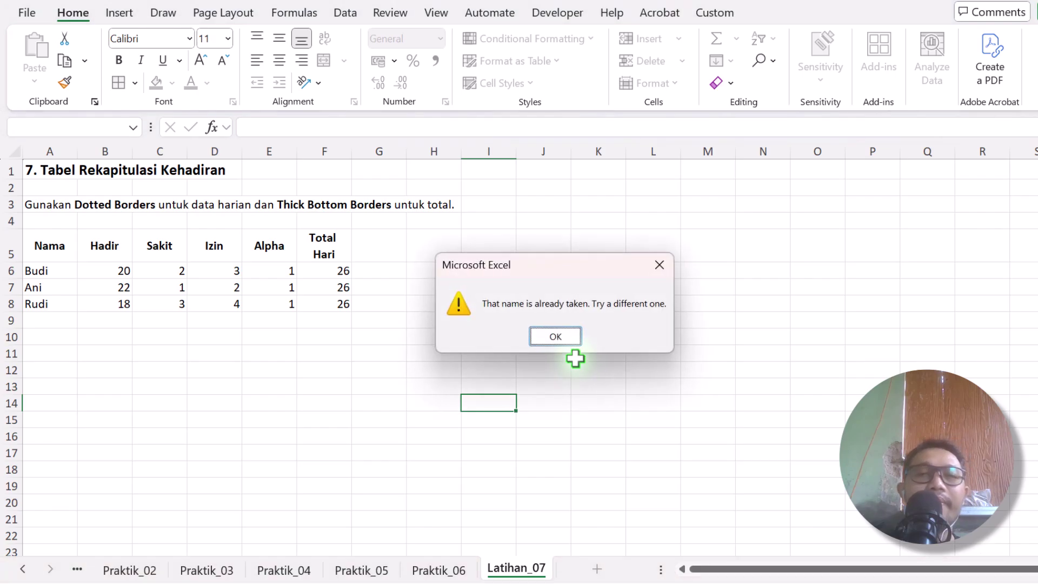
pyautogui.press('Return')
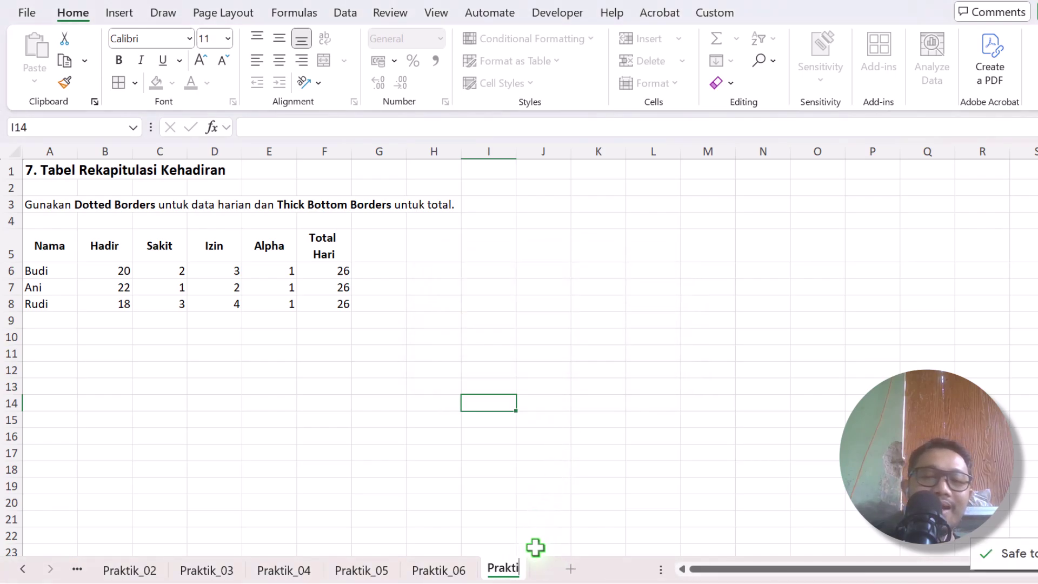
pyautogui.write('Praktik_07')
pyautogui.press('Return')
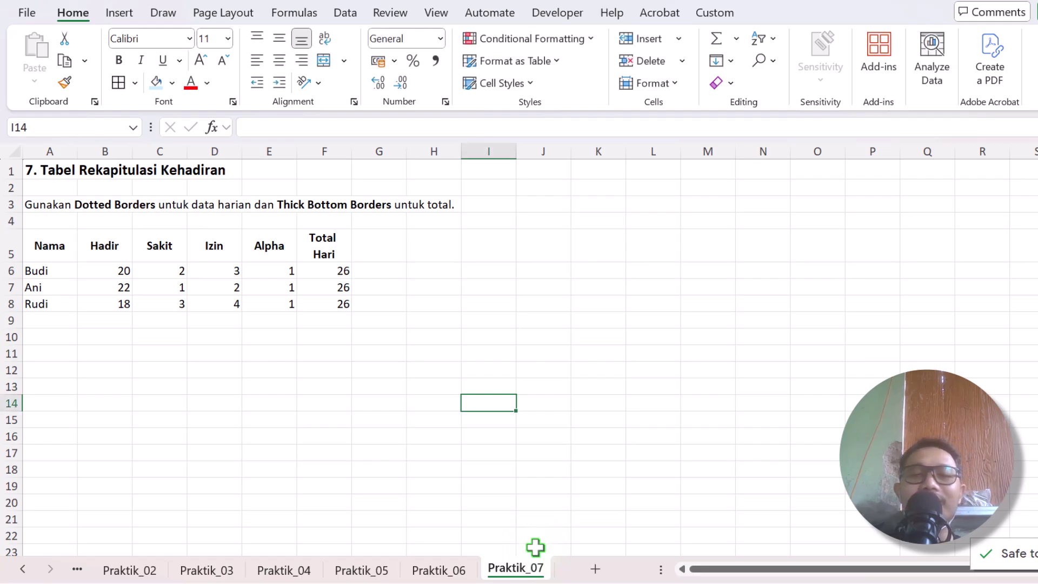
pyautogui.click(324, 383)
pyautogui.click(291, 206)
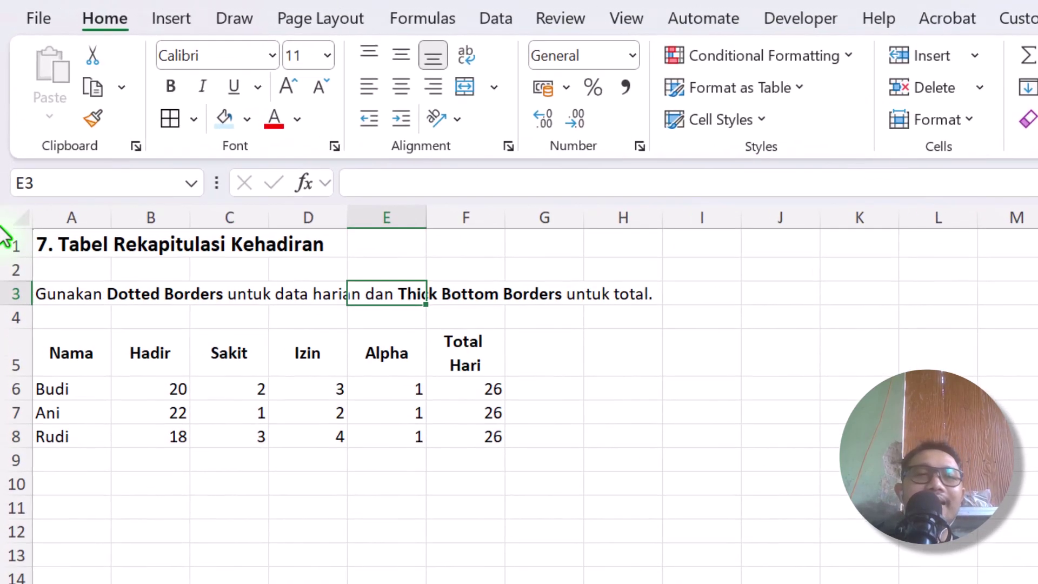
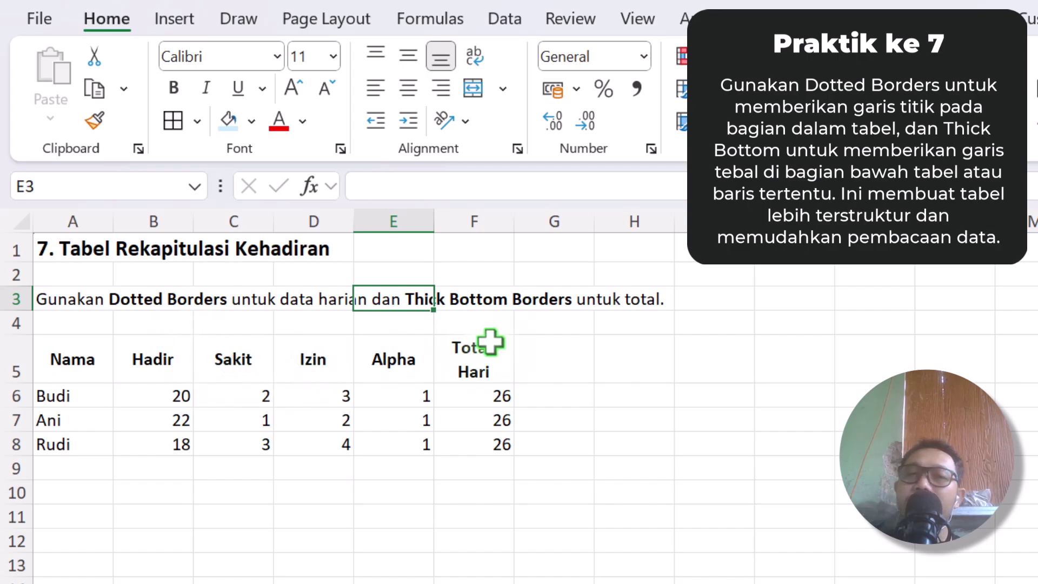
pyautogui.click(225, 344)
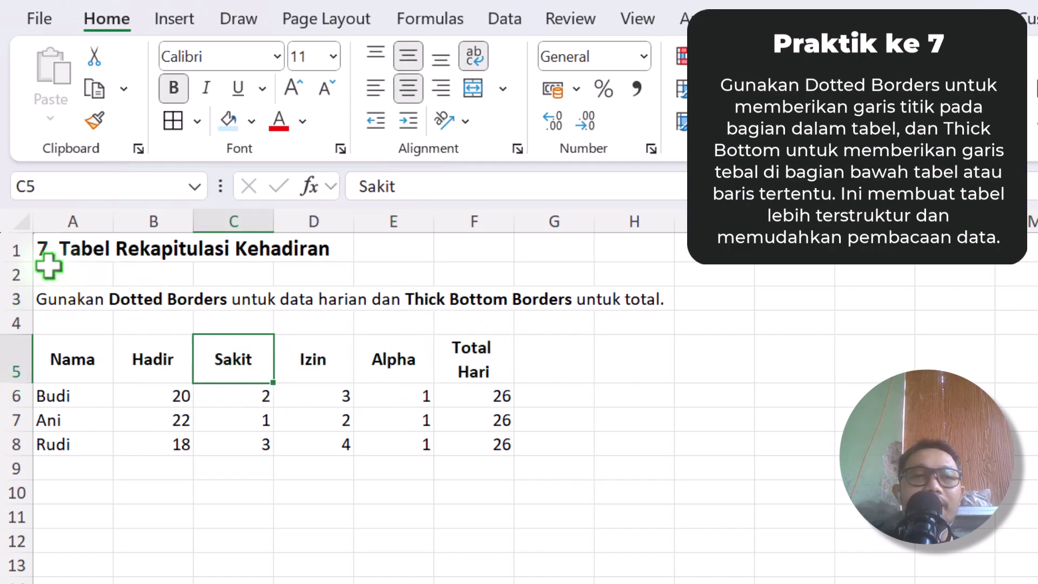
pyautogui.moveTo(99, 352); pyautogui.dragTo(501, 382)
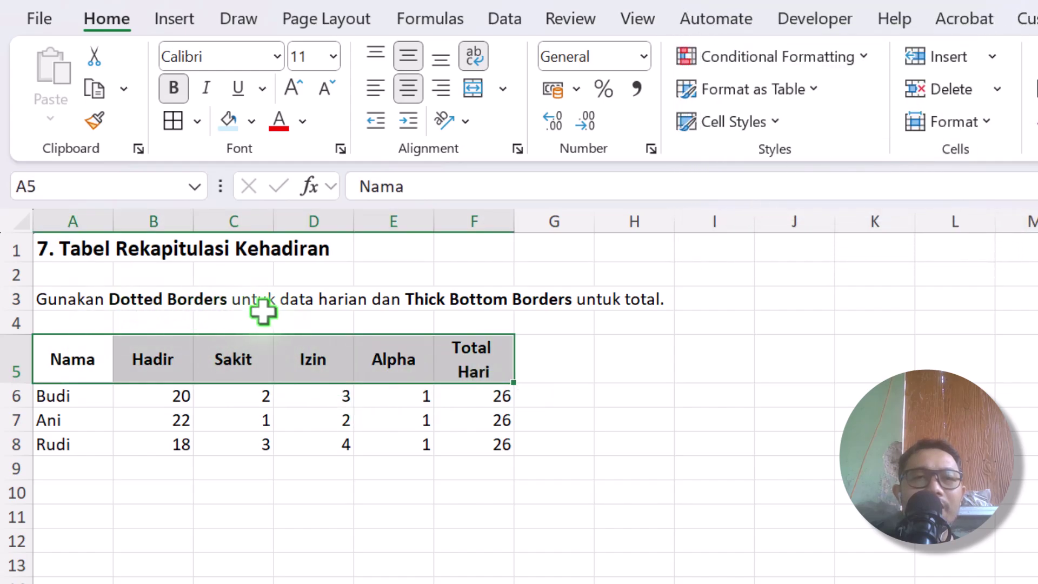
# - Apply the dotted line style to the inside borders of the attendance data in A6:F8
pyautogui.moveTo(81, 397); pyautogui.dragTo(436, 445)
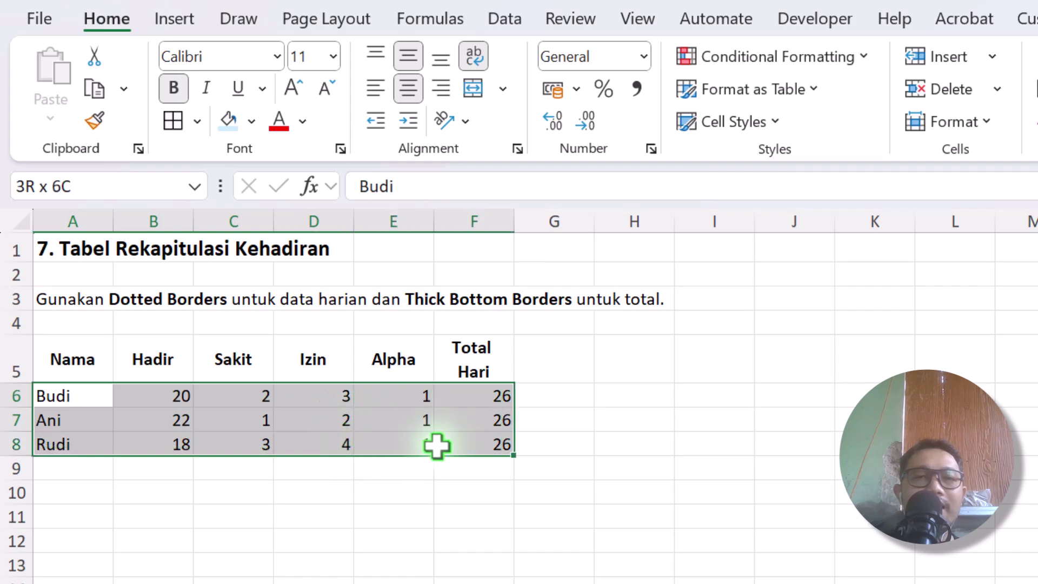
pyautogui.click(197, 121)
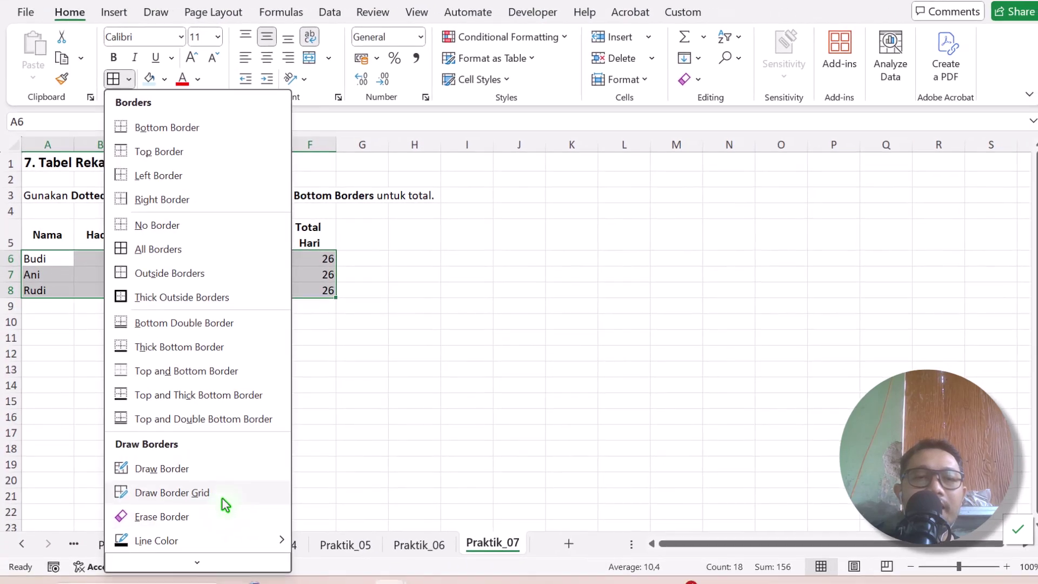
pyautogui.scroll(-1, 204, 549)
pyautogui.click(205, 551)
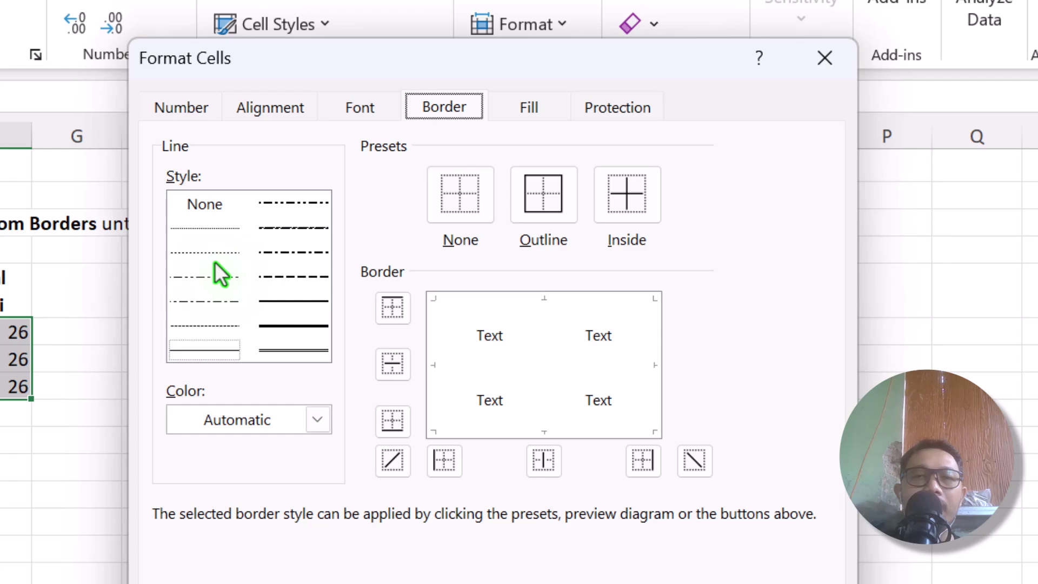
pyautogui.click(222, 257)
pyautogui.click(145, 235)
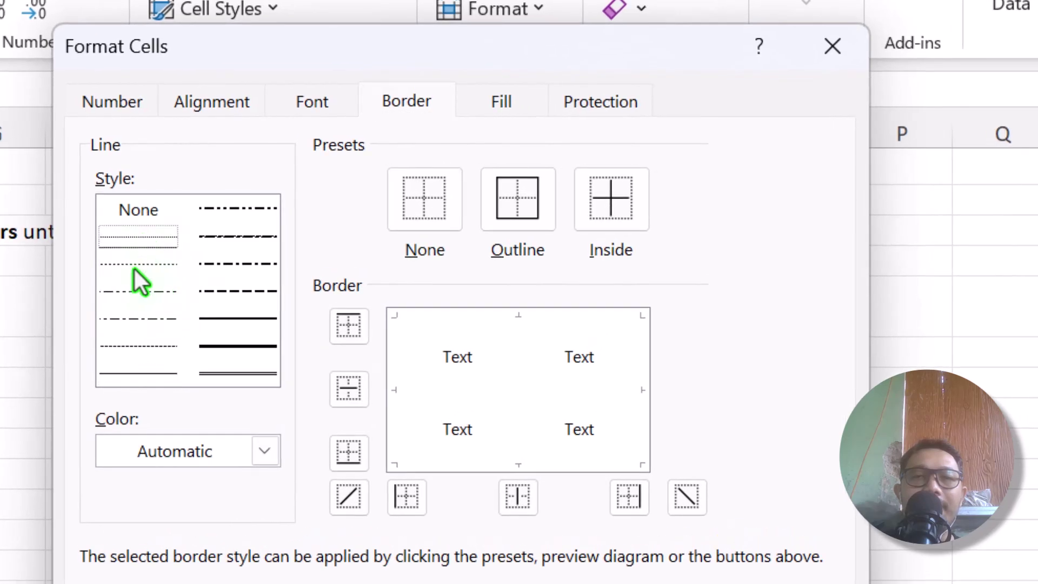
pyautogui.click(135, 265)
pyautogui.click(138, 238)
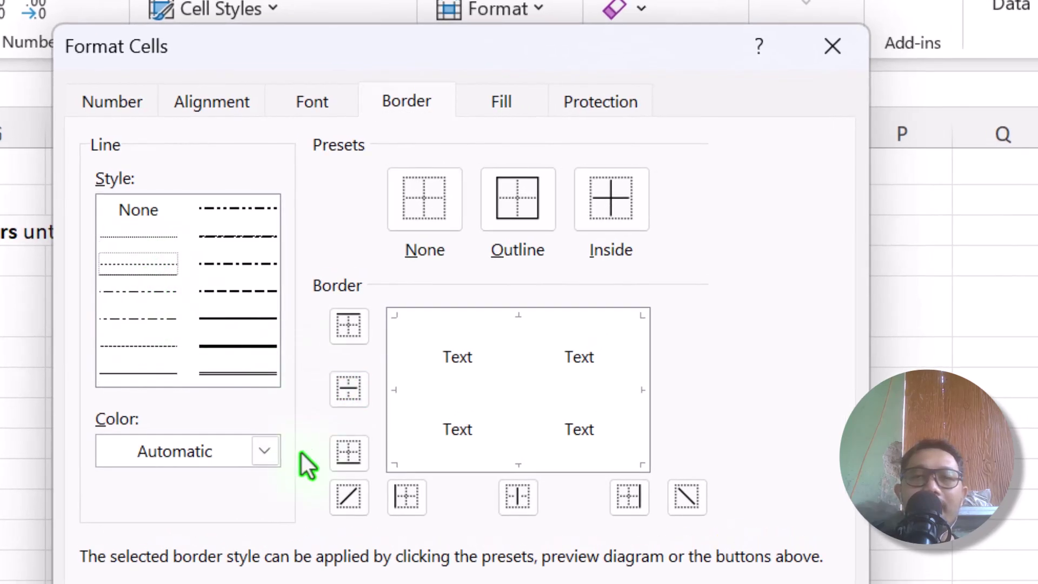
pyautogui.click(623, 225)
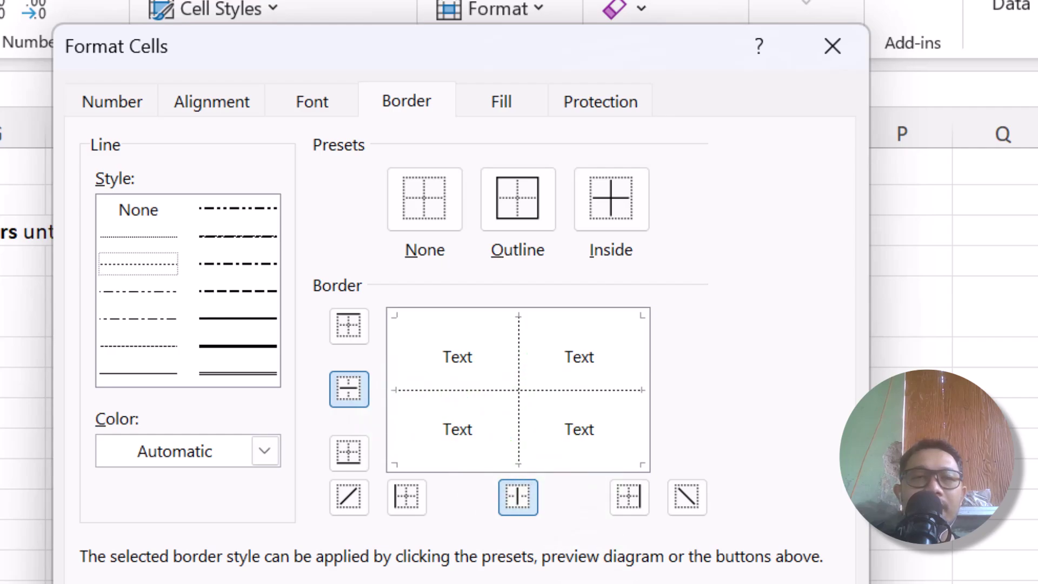
pyautogui.press('Return')
pyautogui.click(233, 438)
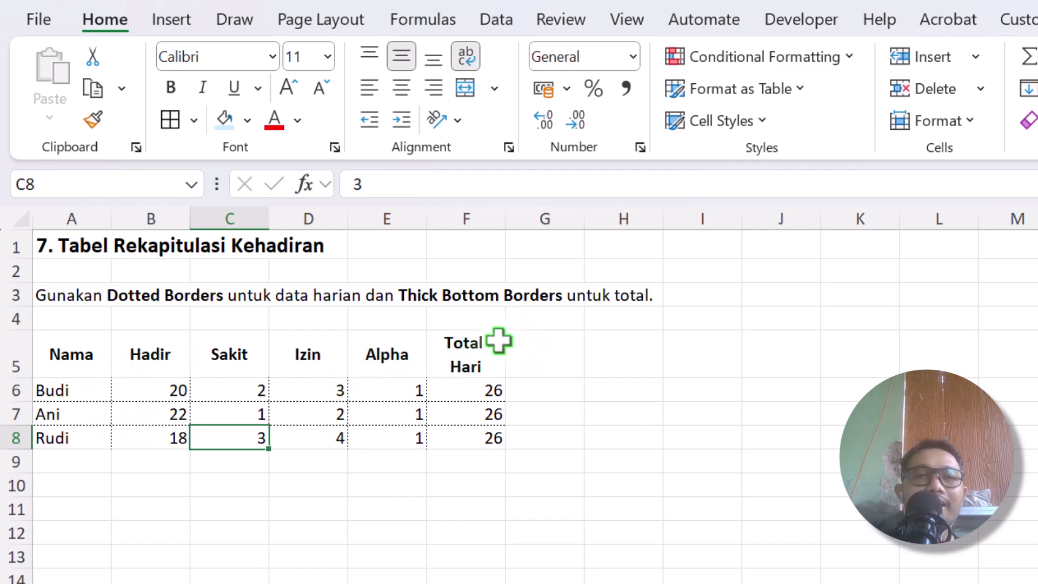
# - Add the label Total in cell A9 below the last name
pyautogui.moveTo(70, 461); pyautogui.dragTo(93, 465)
pyautogui.write('T')
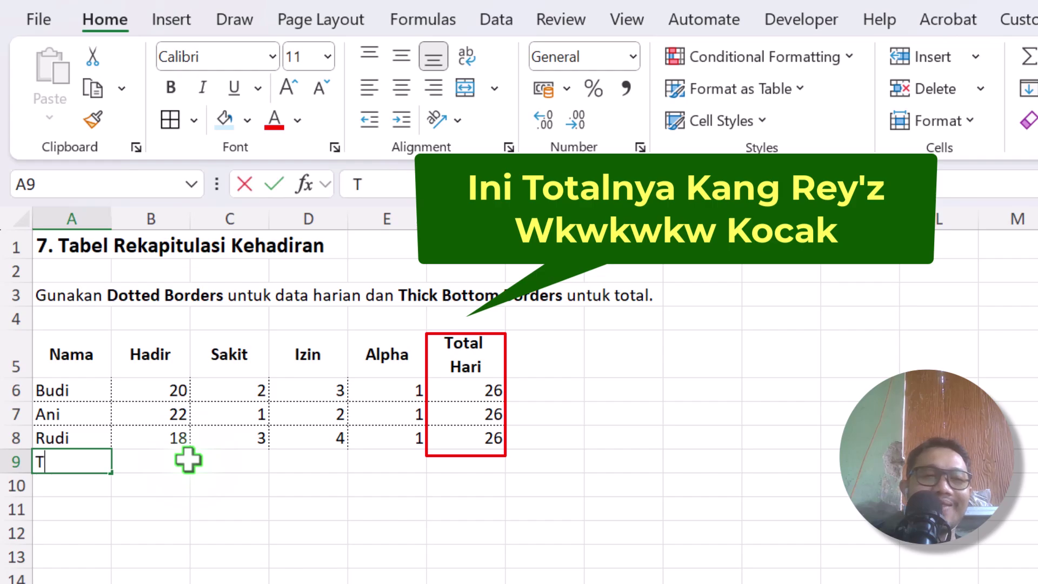
pyautogui.write('otal')
pyautogui.press('Return')
# - Enter a SUM formula in B9 that adds up the Hadir values in B6:B8
pyautogui.click(188, 460)
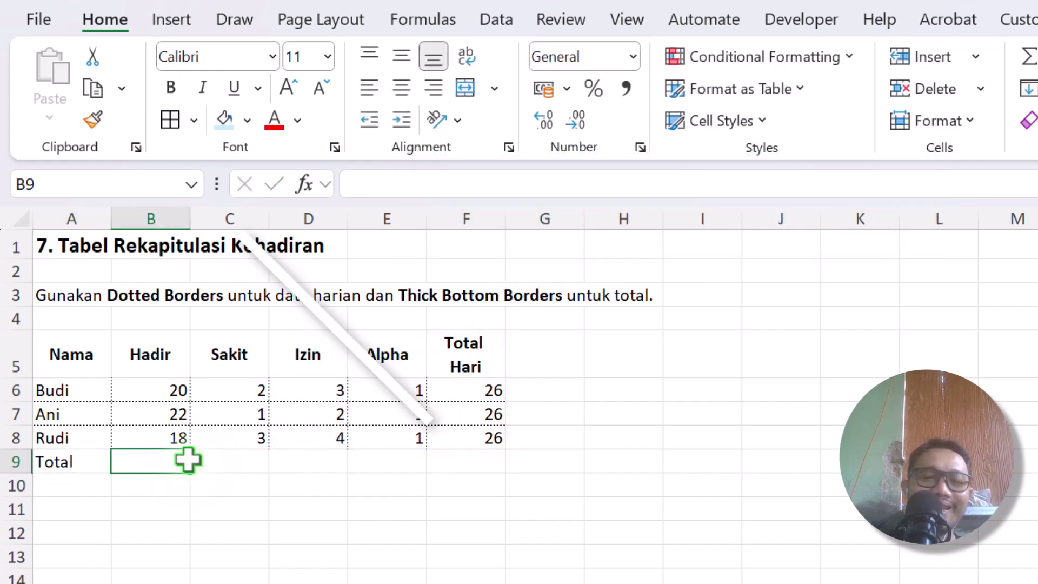
pyautogui.write('=sum')
pyautogui.press('Tab')
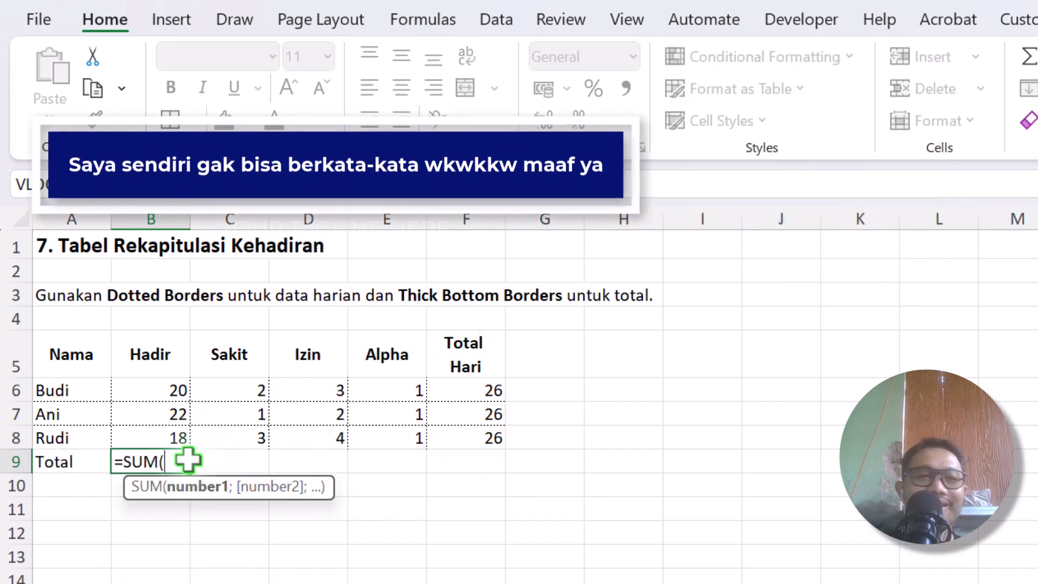
pyautogui.press('Up')
pyautogui.hotkey('shift', 'Up')
pyautogui.hotkey('shift', 'Up')
pyautogui.press('Return')
# - Copy the total formula from B9 across to C9:F9
pyautogui.click(188, 460)
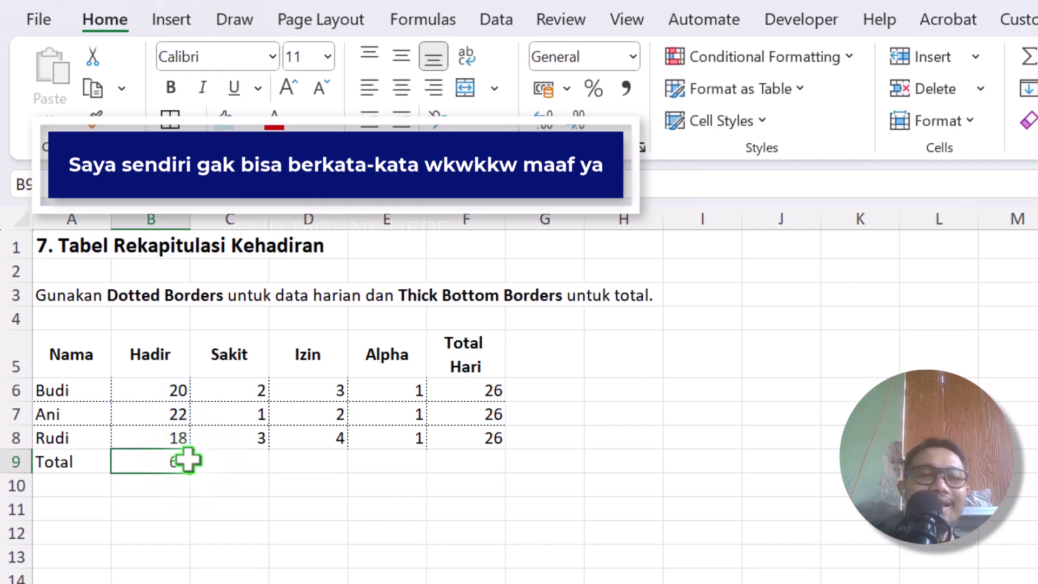
pyautogui.hotkey('ctrl', 'c')
pyautogui.moveTo(239, 461); pyautogui.dragTo(495, 470)
pyautogui.hotkey('ctrl', 'v')
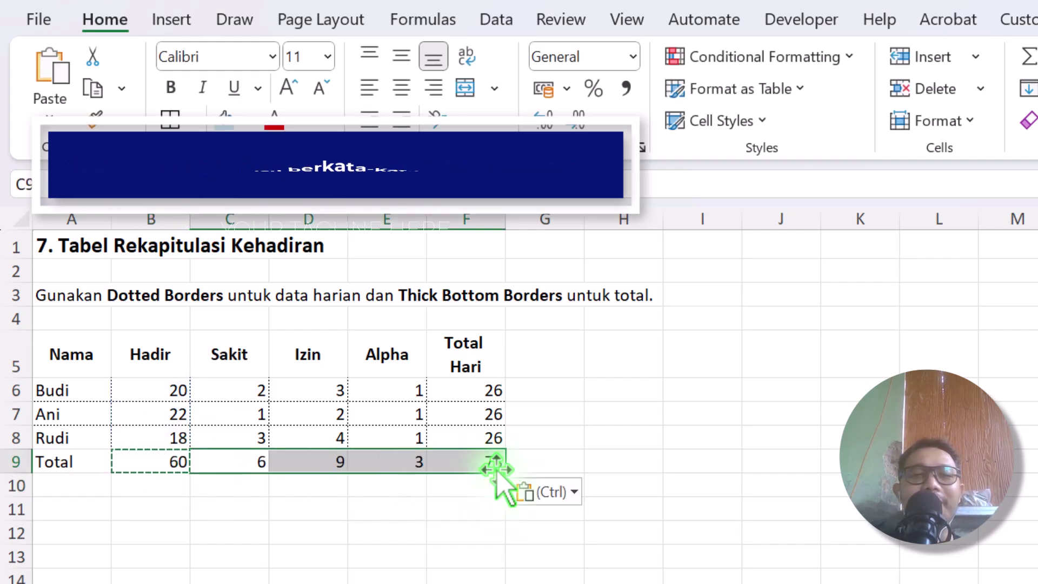
pyautogui.press('Escape')
# - Center the totals in B9:F9 and the attendance figures in B6:F8 horizontally
pyautogui.moveTo(181, 458); pyautogui.dragTo(445, 462)
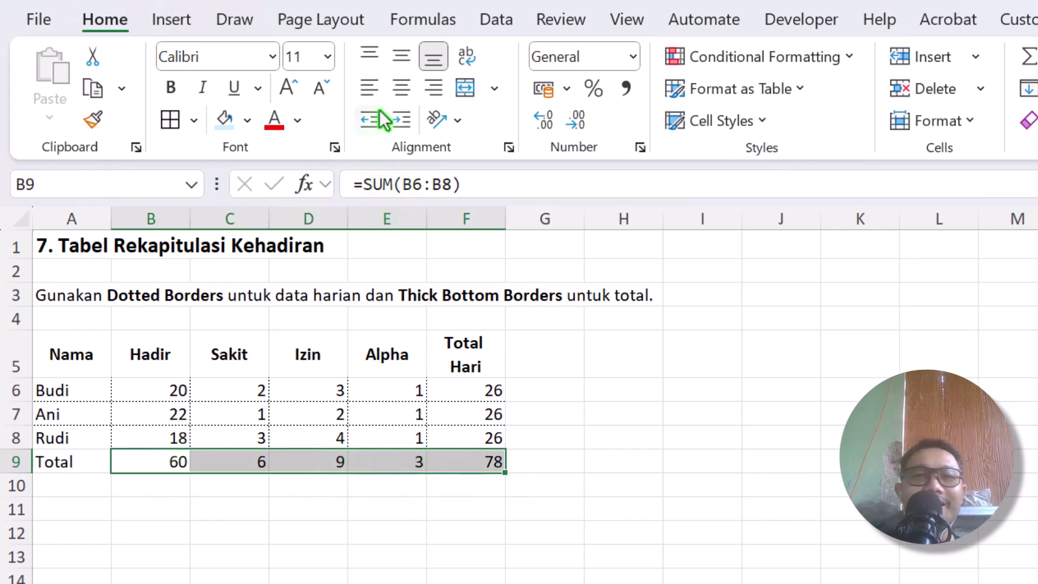
pyautogui.click(401, 85)
pyautogui.click(434, 431)
pyautogui.click(211, 433)
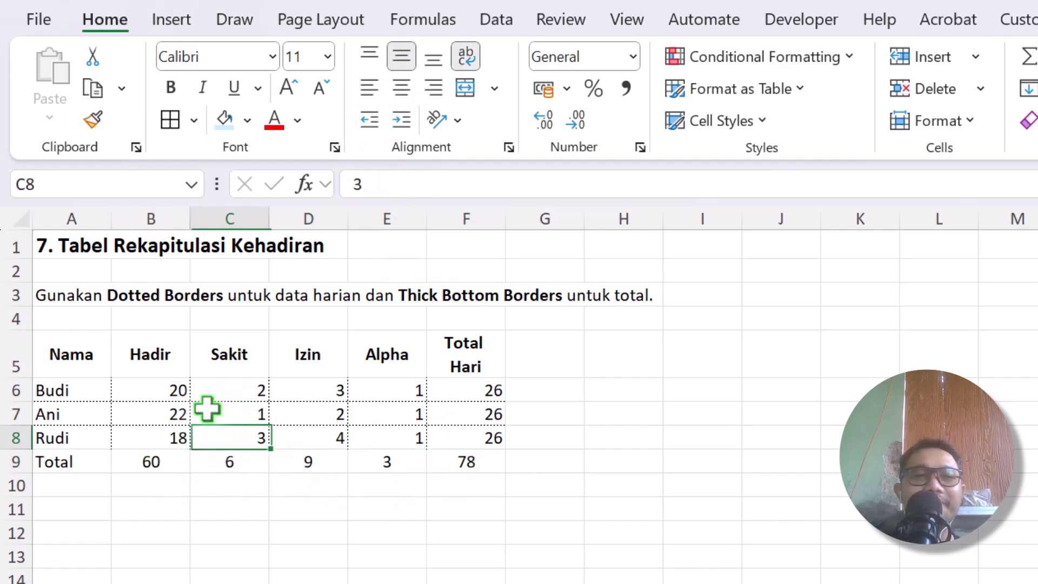
pyautogui.moveTo(157, 391); pyautogui.dragTo(492, 429)
pyautogui.click(402, 86)
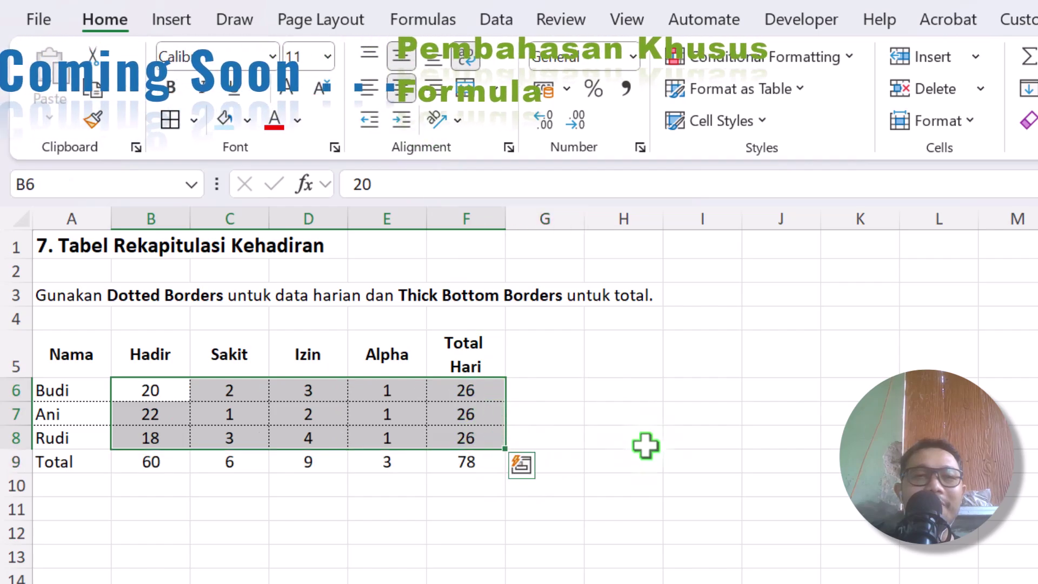
pyautogui.click(498, 429)
pyautogui.click(216, 458)
pyautogui.click(281, 295)
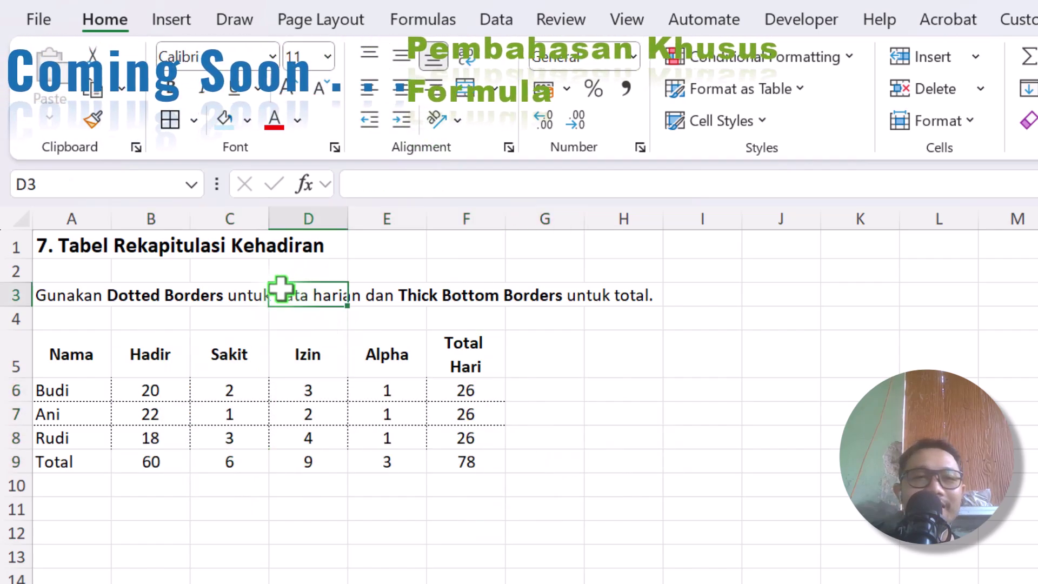
# - Insert a blank row above row 4, between the instruction text and the table
pyautogui.click(19, 318)
pyautogui.hotkey('ctrl', 'shift', '+')
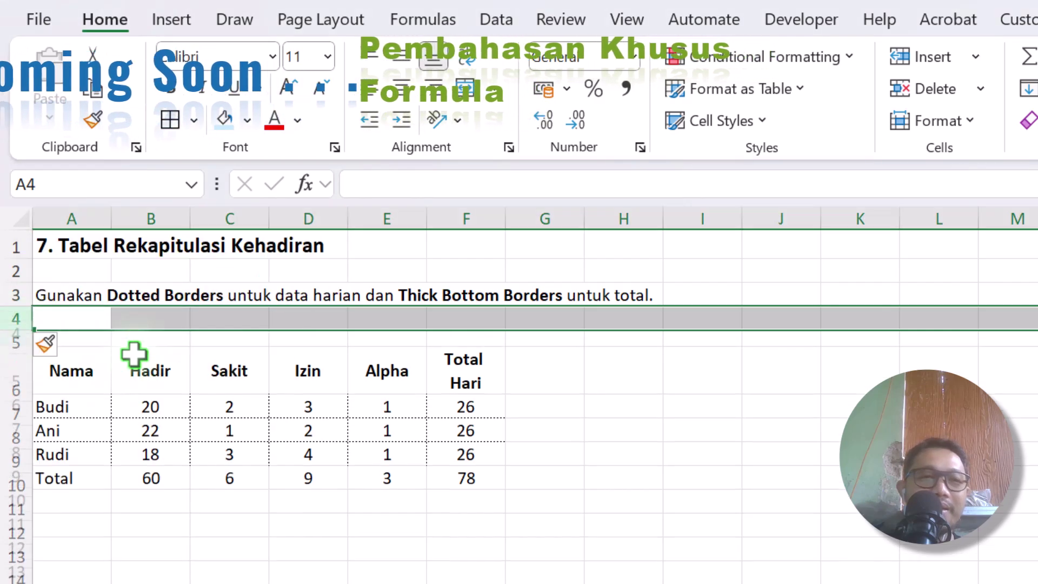
pyautogui.click(134, 357)
# - Insert another blank row above row 4 and undo that insertion
pyautogui.click(18, 317)
pyautogui.rightClick(18, 317)
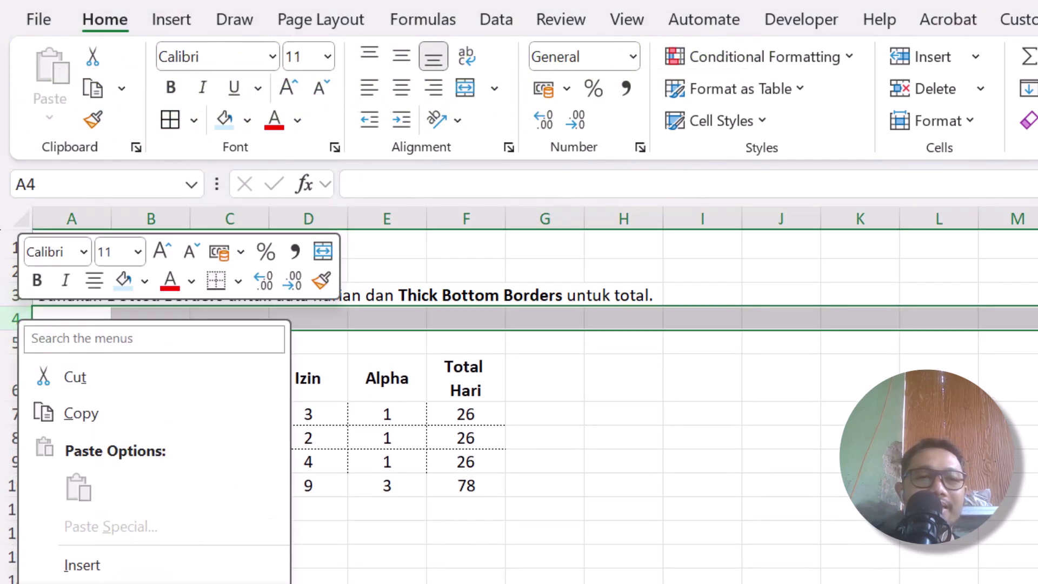
pyautogui.press('Escape')
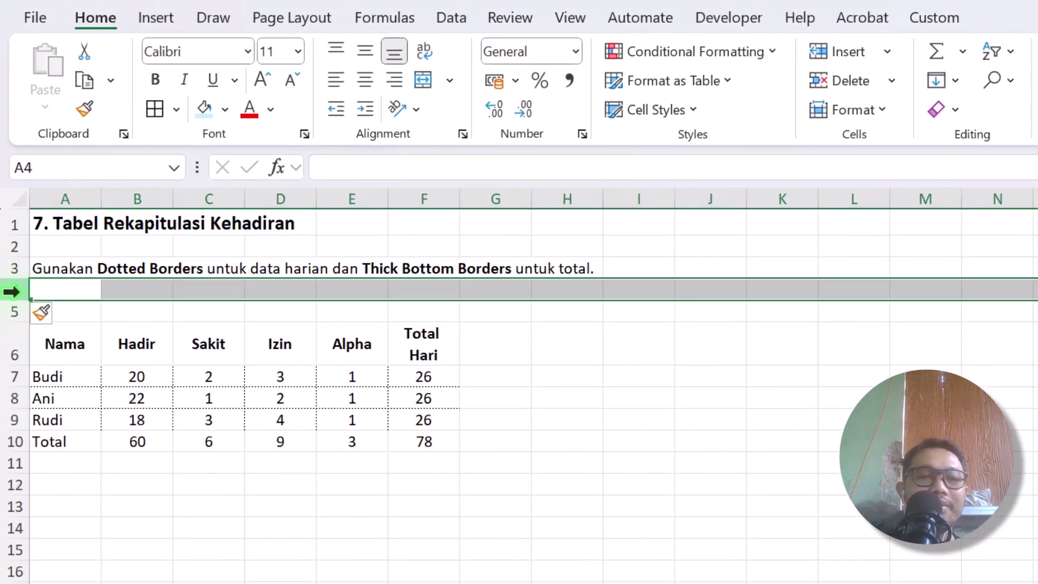
pyautogui.rightClick(13, 320)
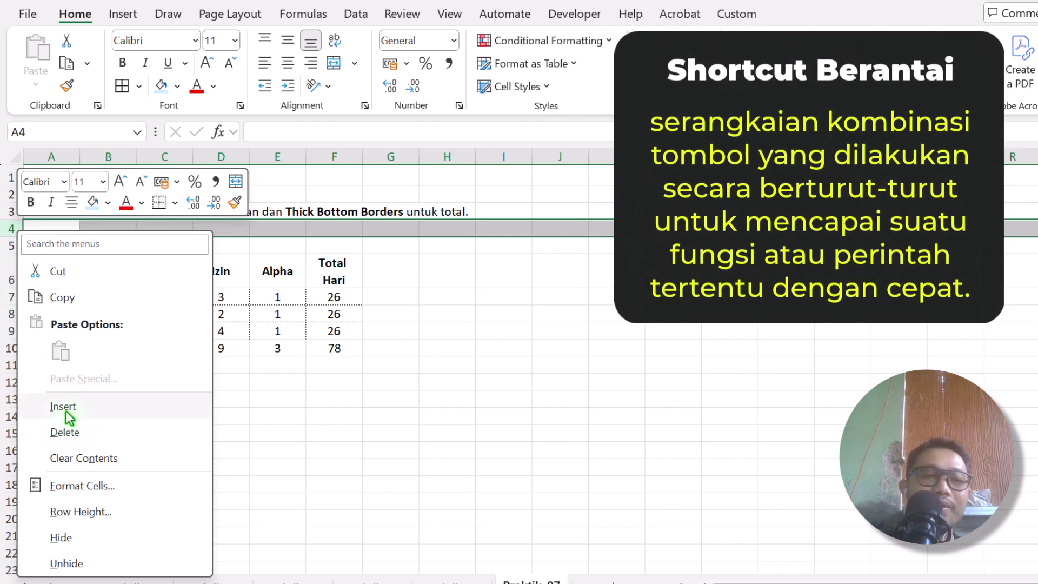
pyautogui.click(69, 417)
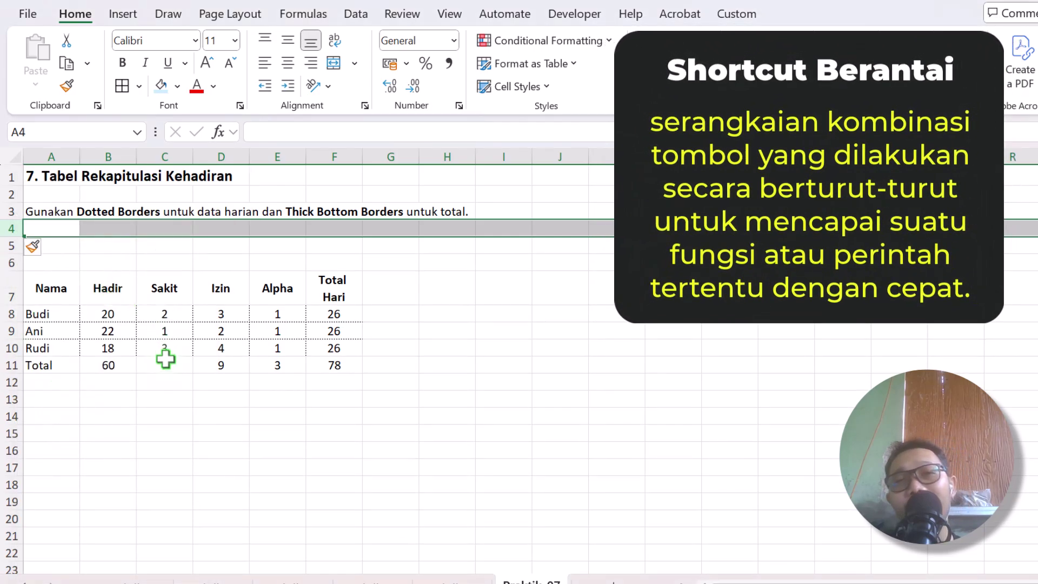
pyautogui.hotkey('ctrl', 'z')
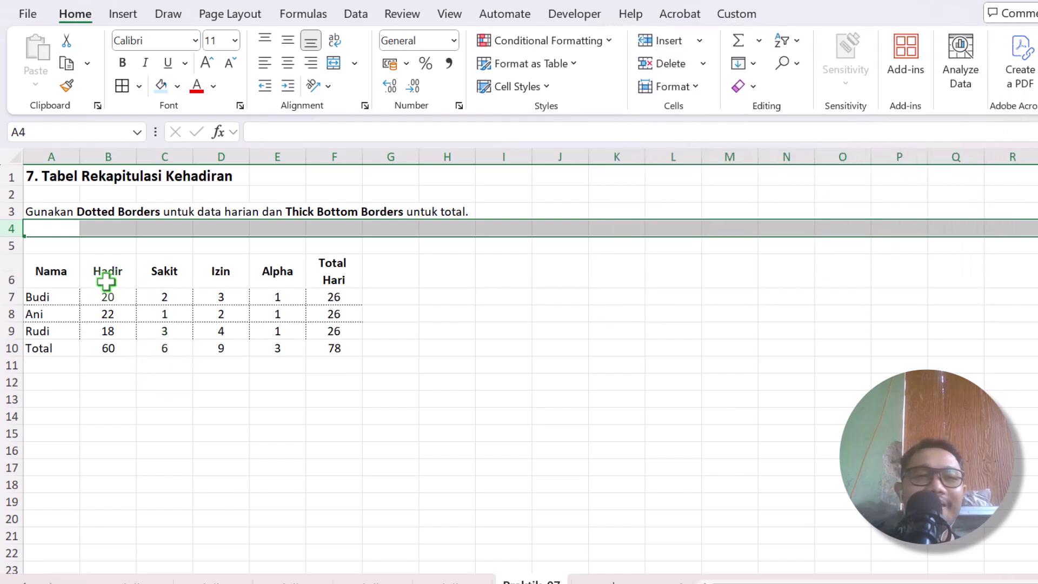
# - Merge the instruction text across A3:F4, align it left, and wrap it
pyautogui.moveTo(52, 214); pyautogui.dragTo(341, 229)
pyautogui.click(340, 70)
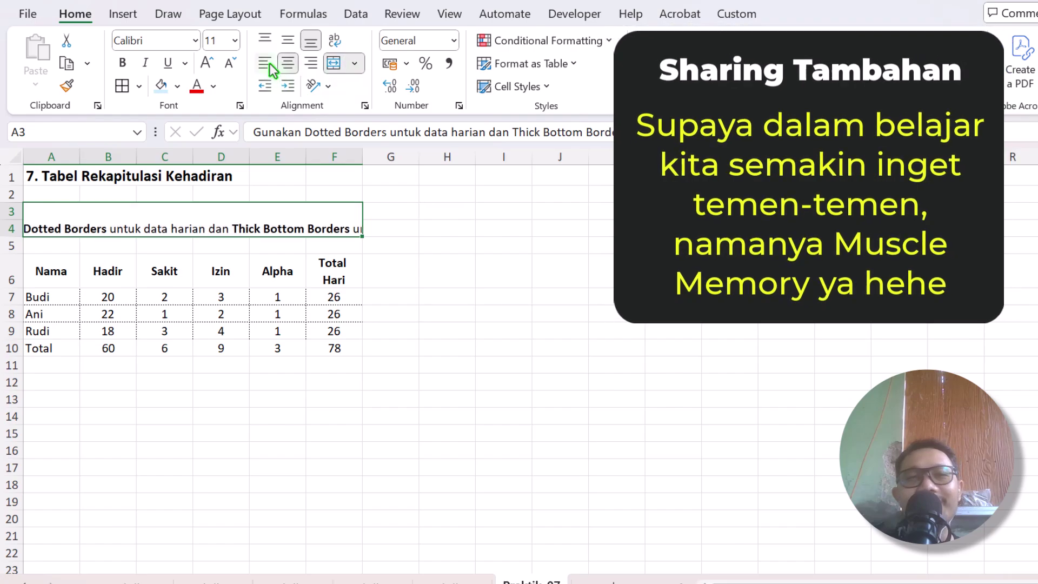
pyautogui.click(334, 48)
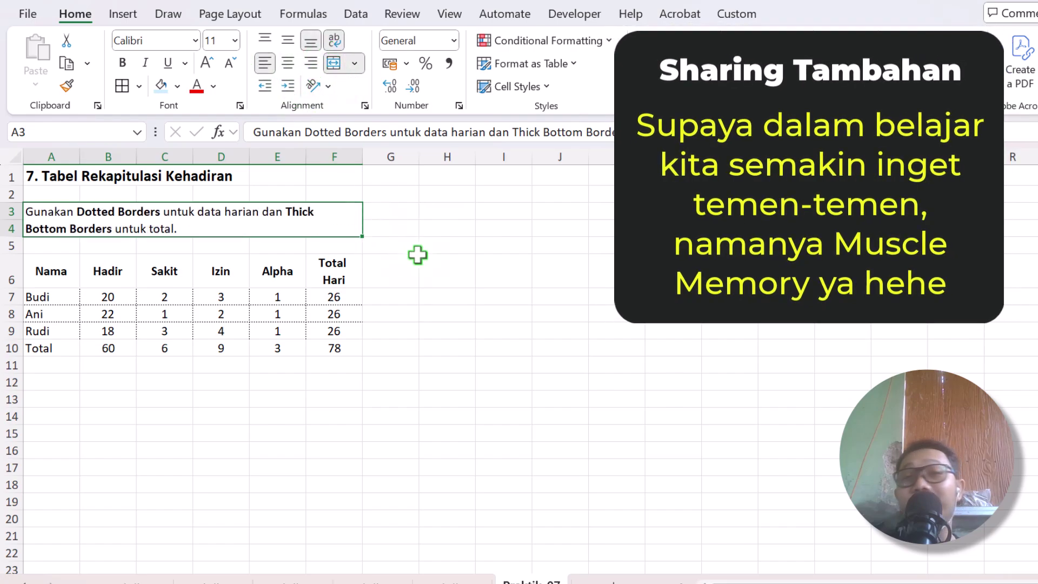
pyautogui.click(325, 301)
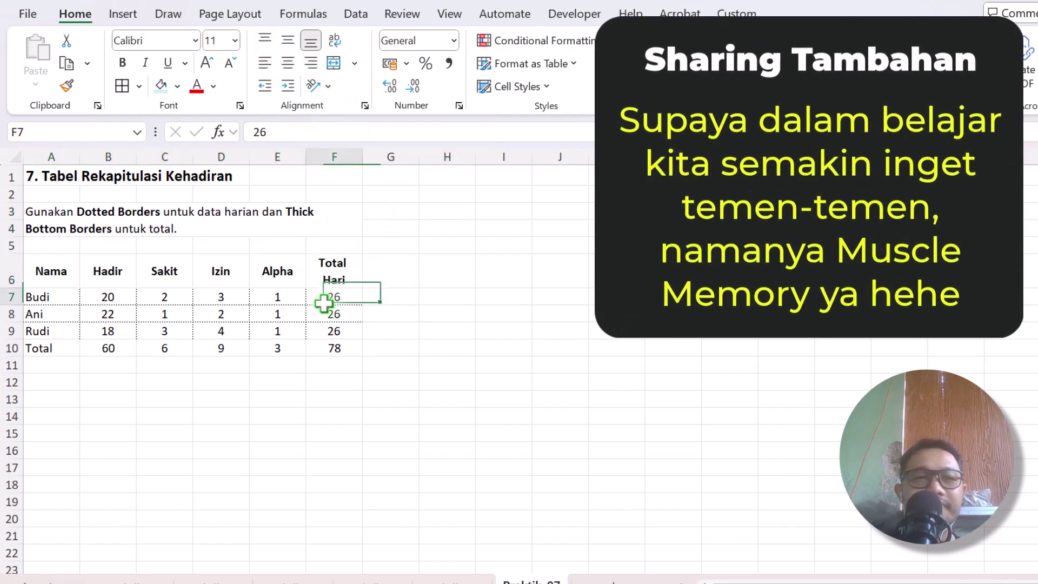
pyautogui.click(108, 331)
# - Apply a Thick Bottom Border to the Total row A10:F10
pyautogui.moveTo(68, 302); pyautogui.dragTo(326, 352)
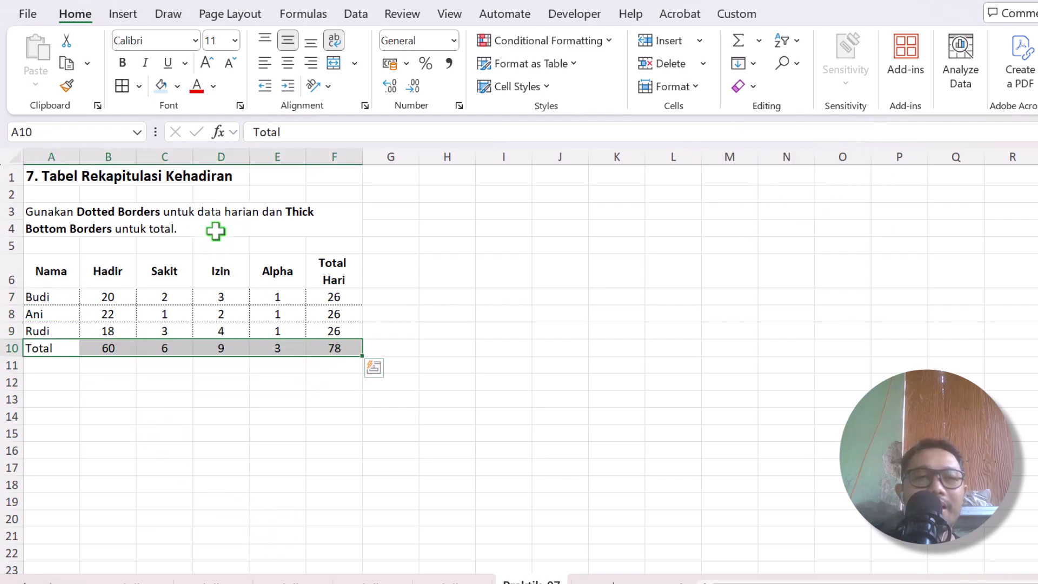
pyautogui.click(139, 87)
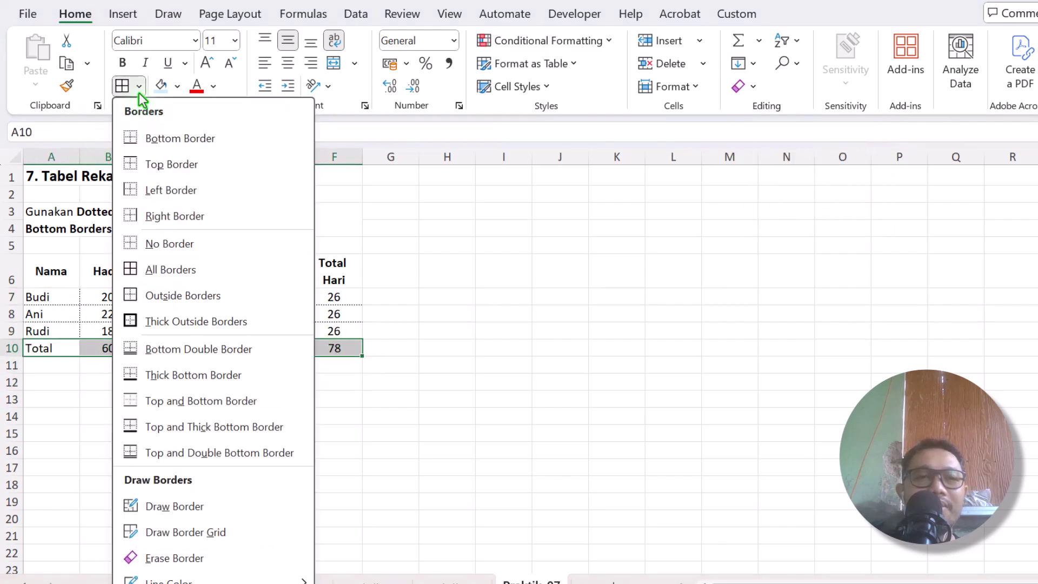
pyautogui.click(215, 382)
pyautogui.click(245, 397)
# - Add dotted borders along the top, left, and right edges of the table A6:F10, keeping the thick bottom border
pyautogui.click(63, 276)
pyautogui.moveTo(64, 276); pyautogui.dragTo(309, 346)
pyautogui.rightClick(298, 325)
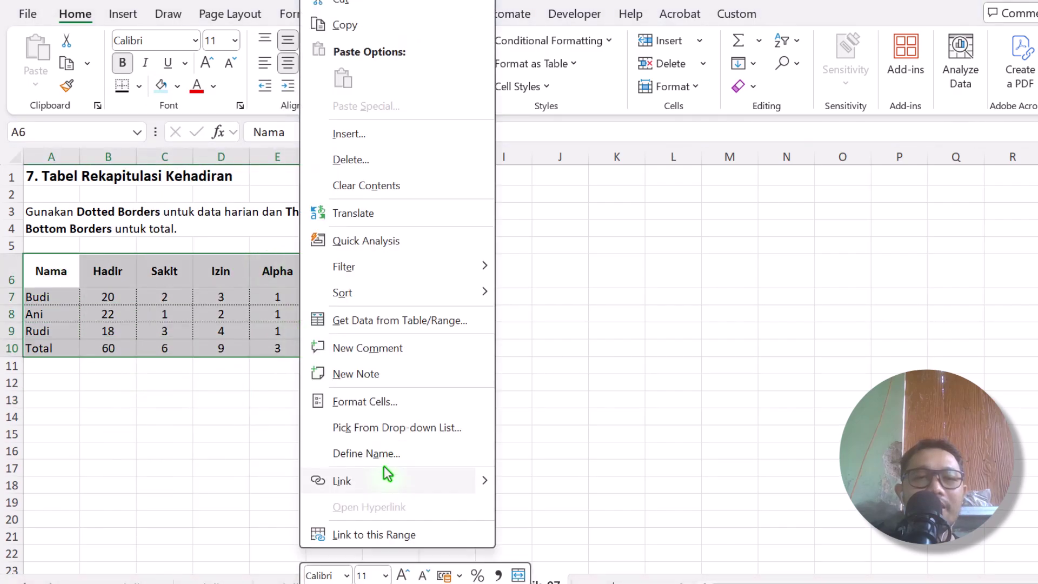
pyautogui.click(404, 403)
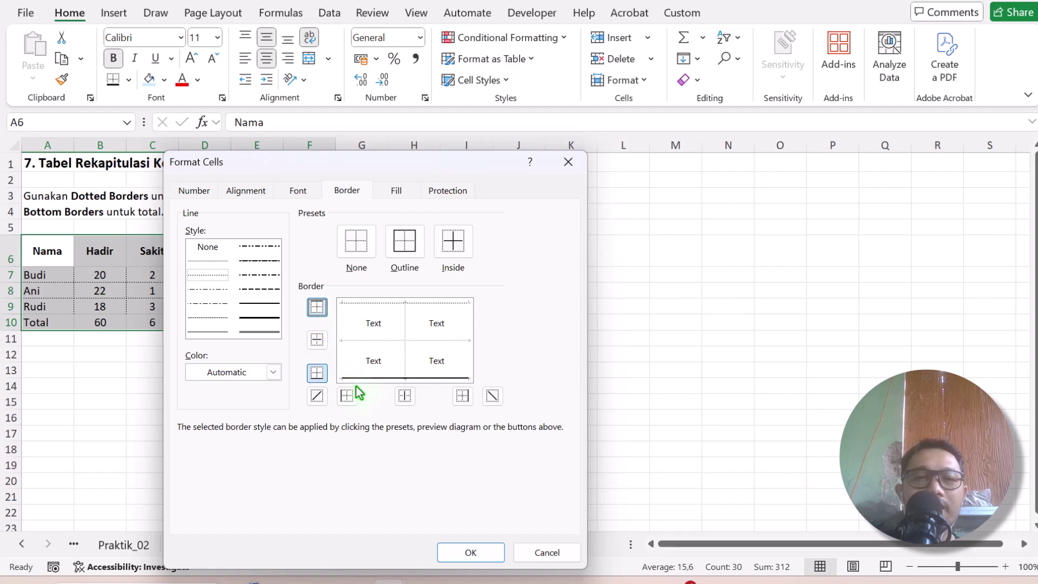
pyautogui.click(470, 556)
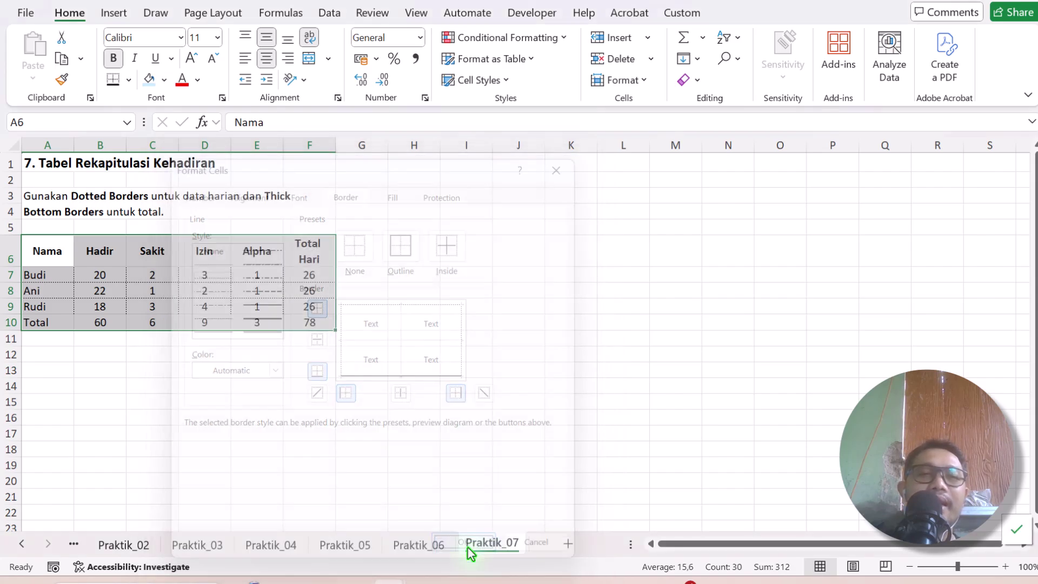
pyautogui.click(308, 375)
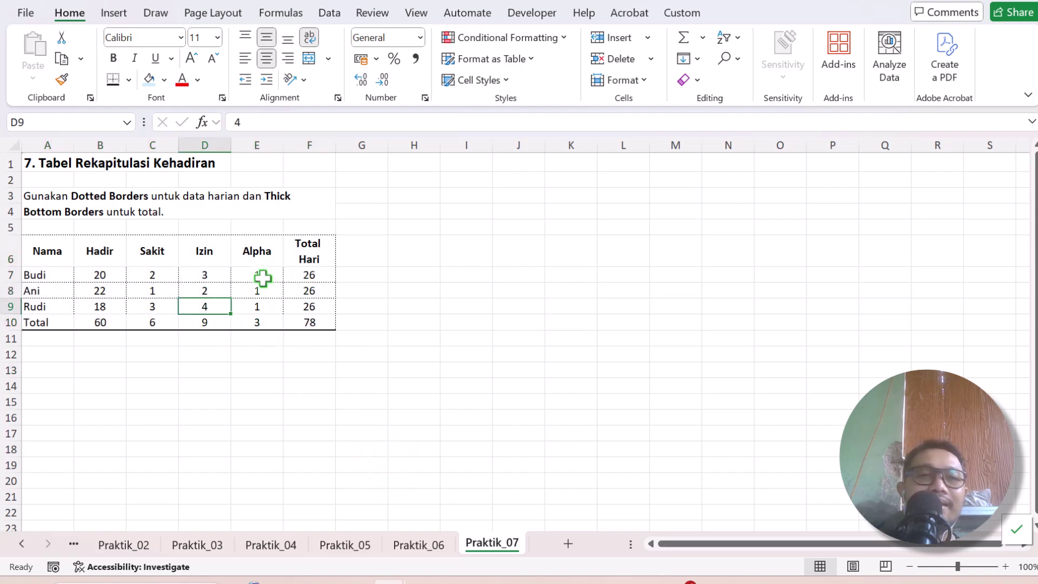
pyautogui.click(170, 306)
# - Fill the attendance table's header row A6:F6 with the light turquoise color
pyautogui.click(65, 259)
pyautogui.moveTo(96, 380); pyautogui.dragTo(435, 357)
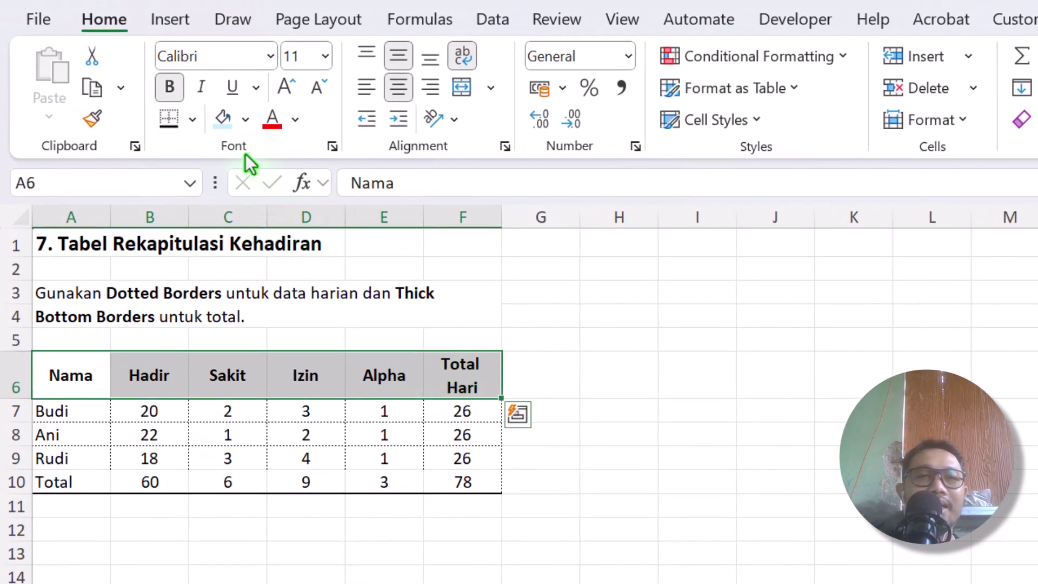
pyautogui.click(218, 116)
pyautogui.click(331, 449)
# - Hide the gridlines on the Praktik_07 sheet
pyautogui.click(385, 583)
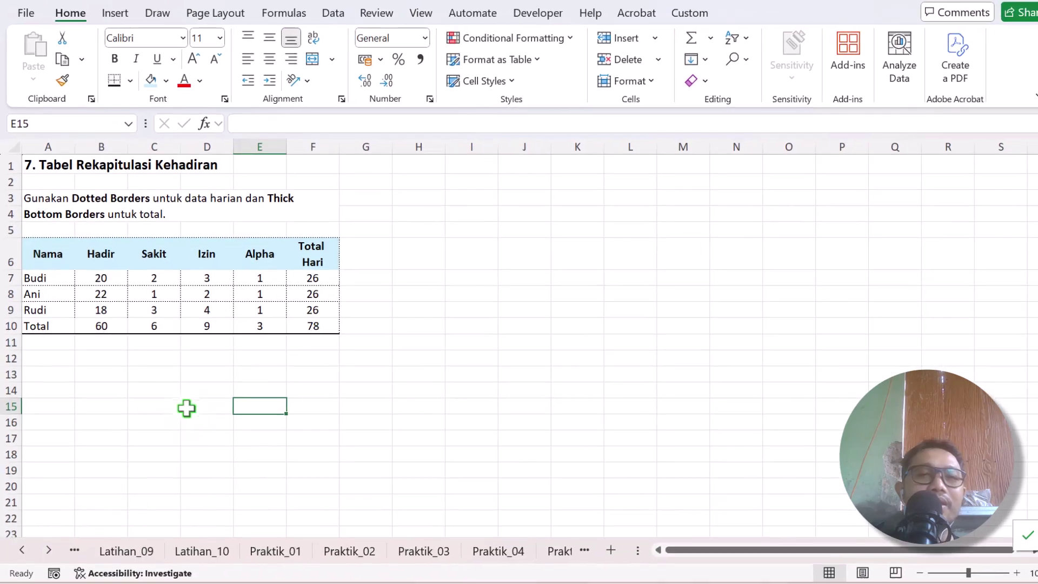
pyautogui.click(384, 376)
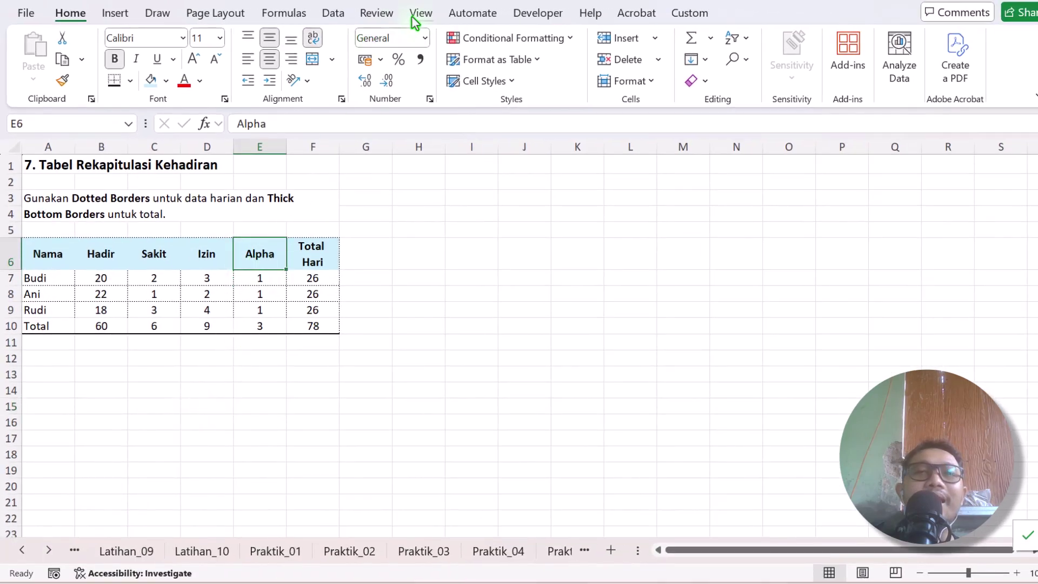
pyautogui.click(415, 16)
pyautogui.click(367, 59)
pyautogui.click(417, 253)
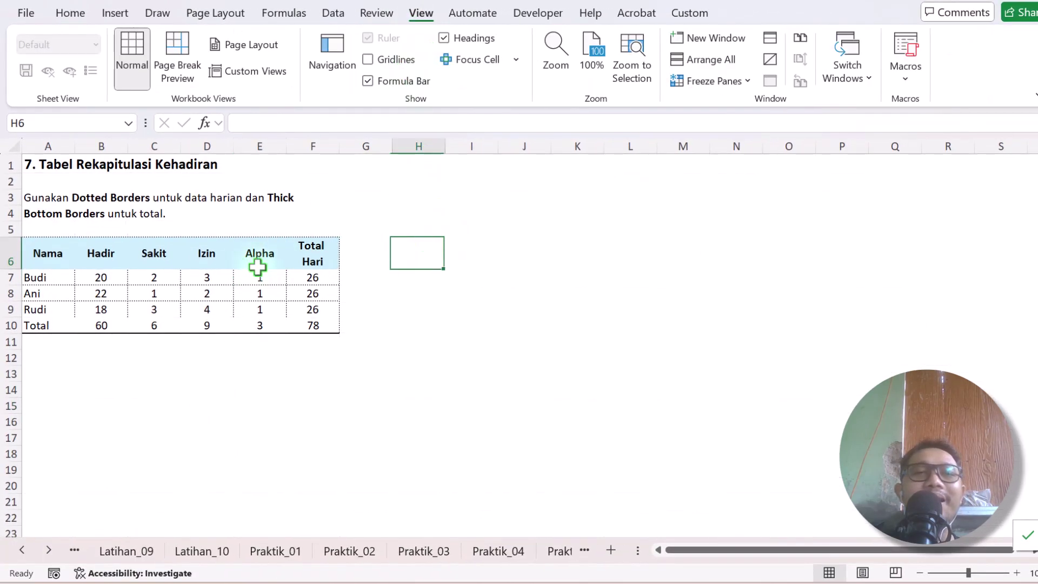
# - Create a copy of the Latihan_08 sheet at the end of the workbook
pyautogui.click(209, 324)
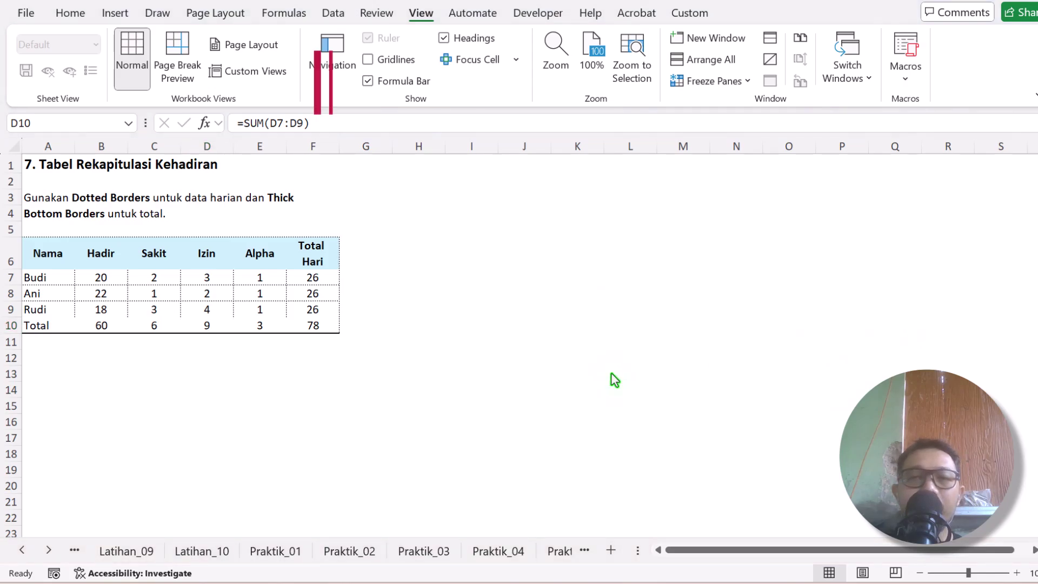
pyautogui.click(22, 550)
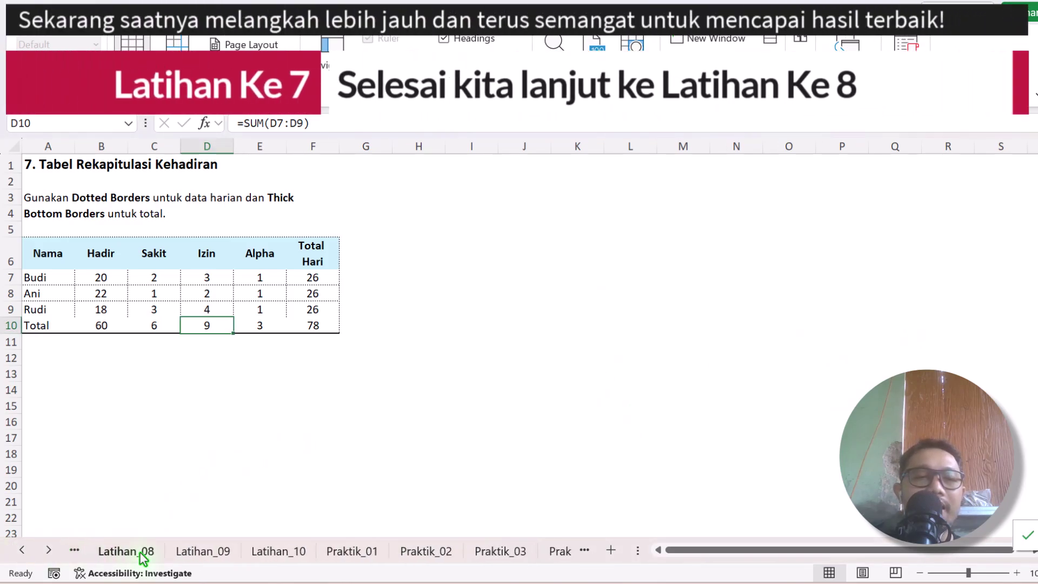
pyautogui.click(143, 553)
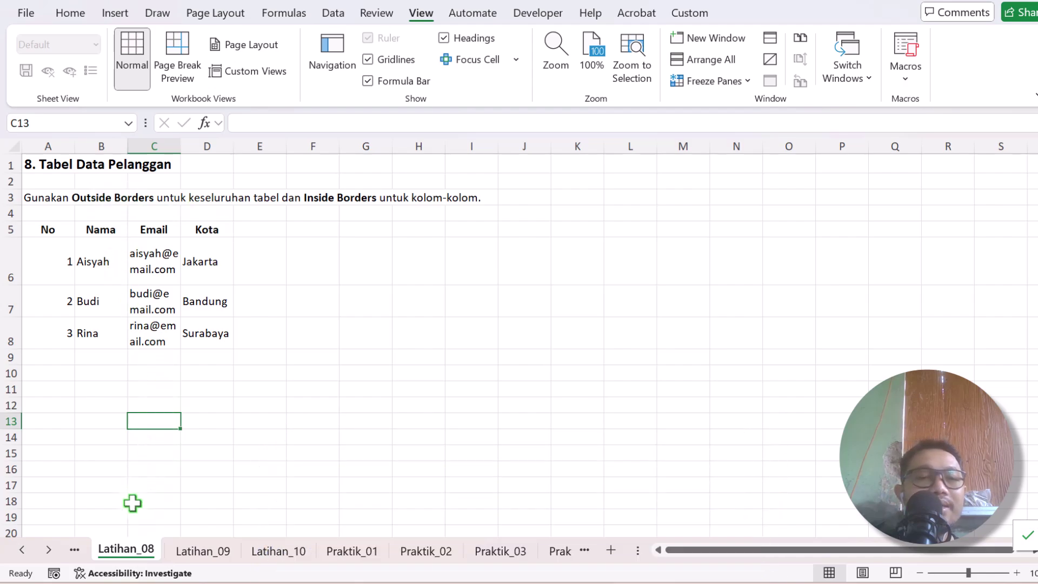
pyautogui.rightClick(118, 551)
pyautogui.click(220, 361)
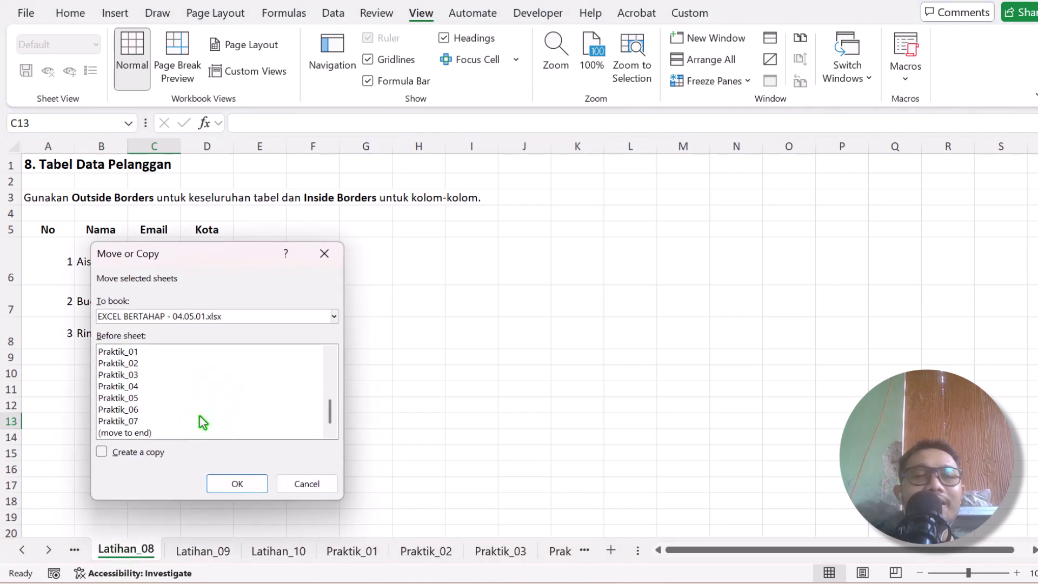
pyautogui.click(138, 434)
pyautogui.click(132, 453)
pyautogui.click(236, 483)
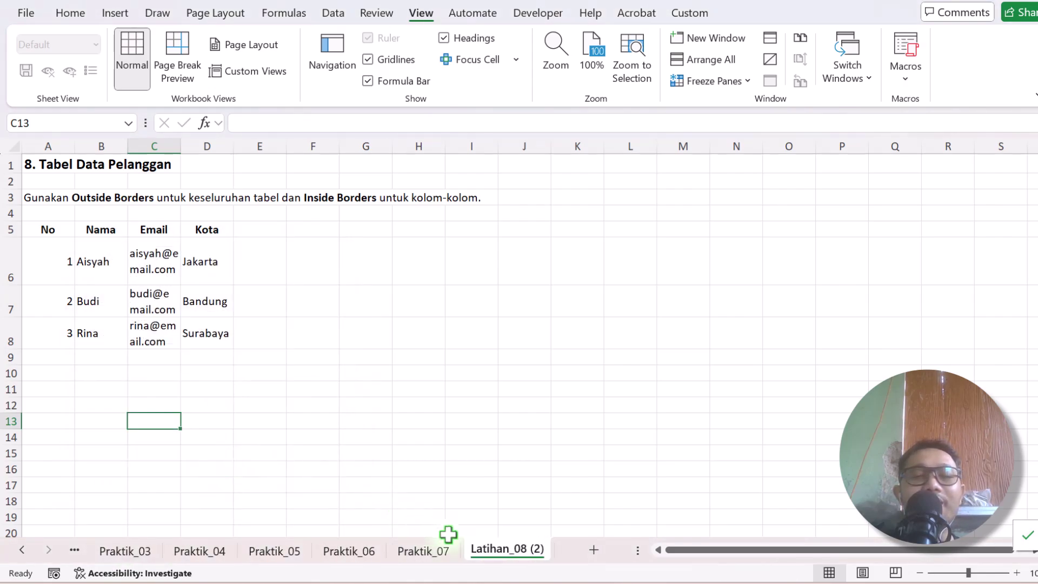
# - Rename the copied exercise 8 sheet as Praktik_08
pyautogui.rightClick(508, 544)
pyautogui.click(558, 334)
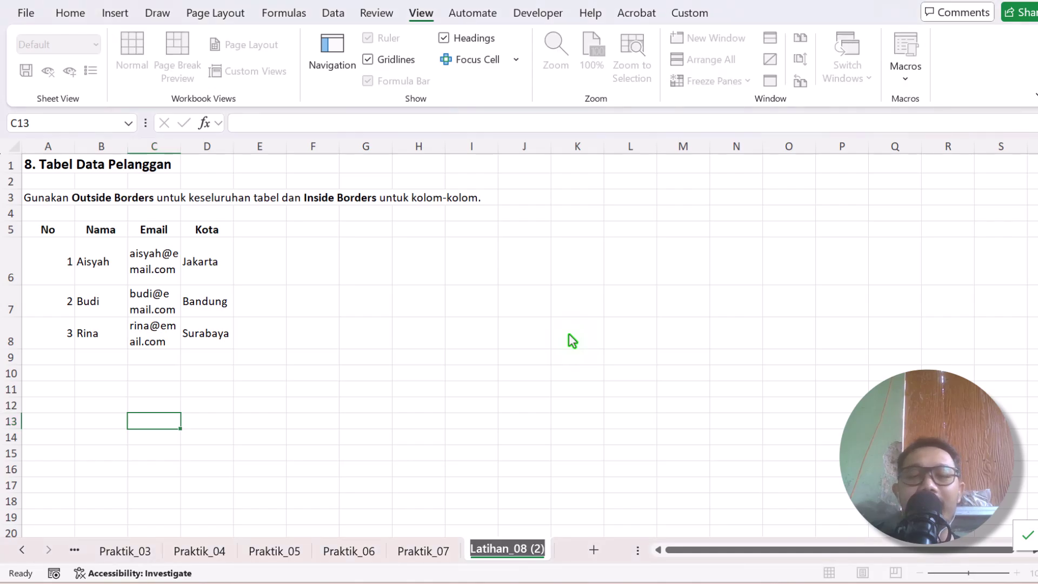
pyautogui.write('Lar')
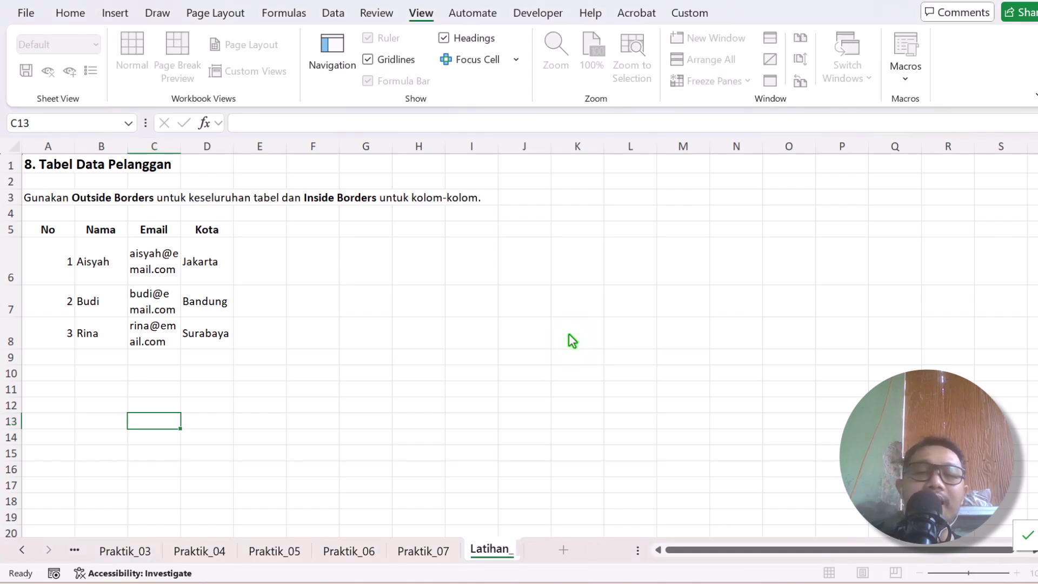
pyautogui.press('Return')
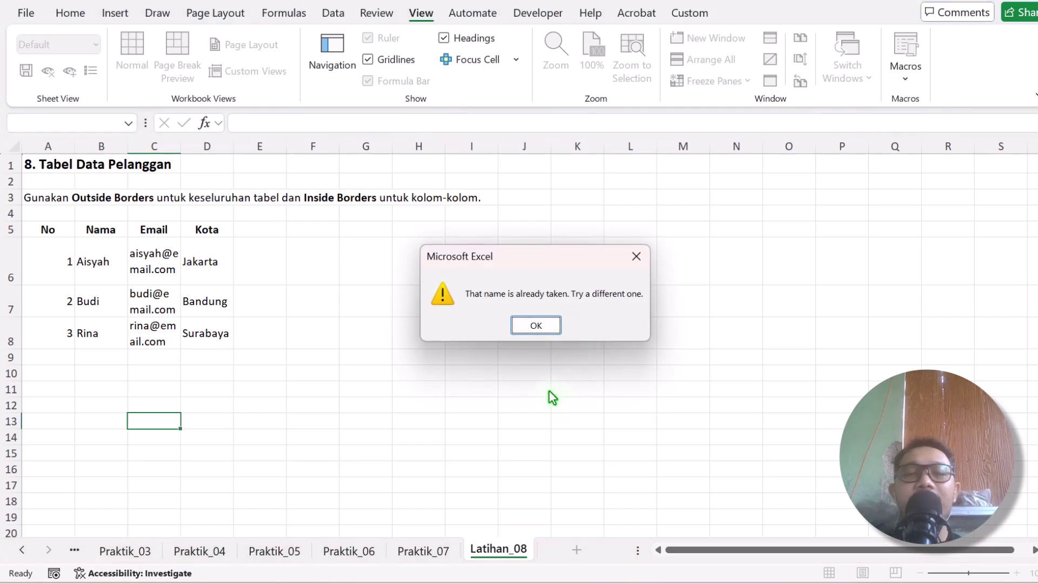
pyautogui.press('Return')
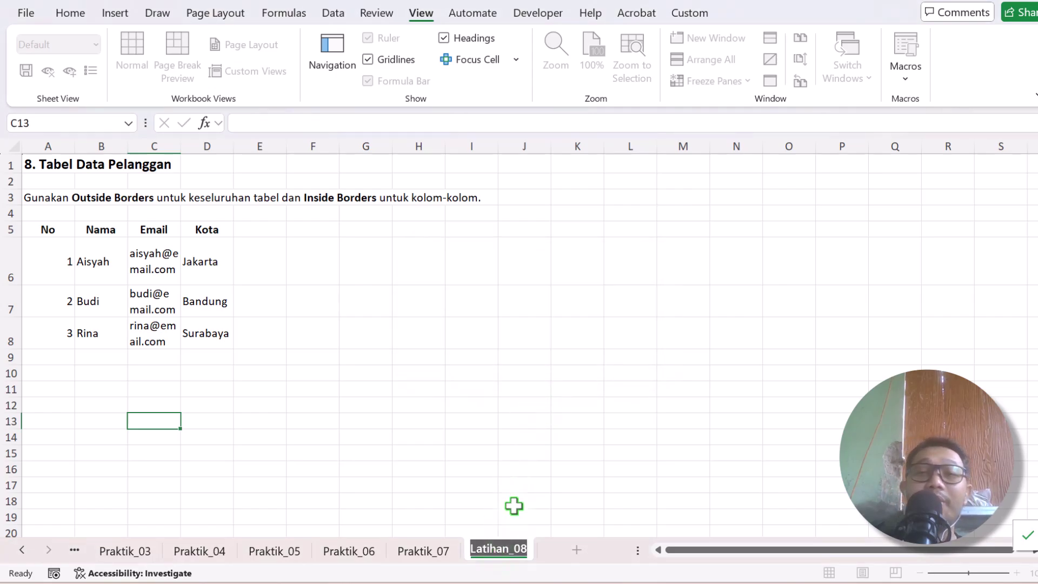
pyautogui.write('Praktik')
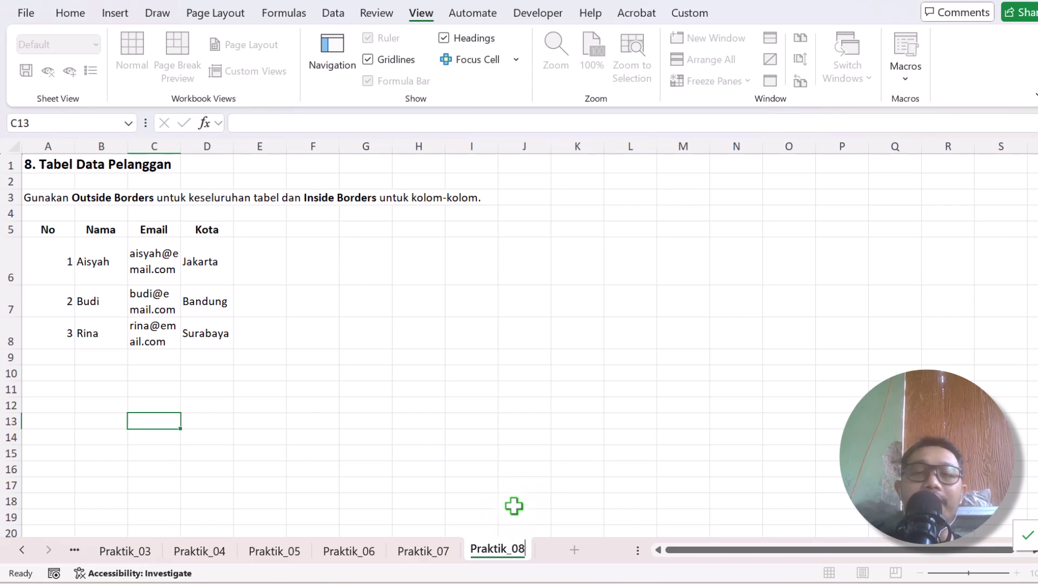
pyautogui.press('Return')
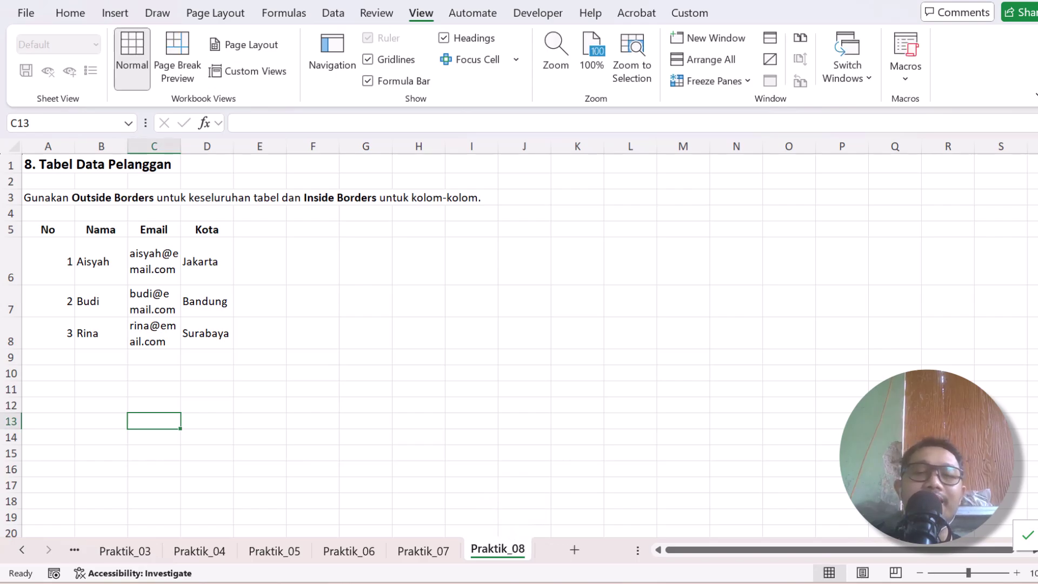
# - Apply Outside Borders to the customer table A5:D8 on Praktik_08
pyautogui.click(272, 338)
pyautogui.click(103, 302)
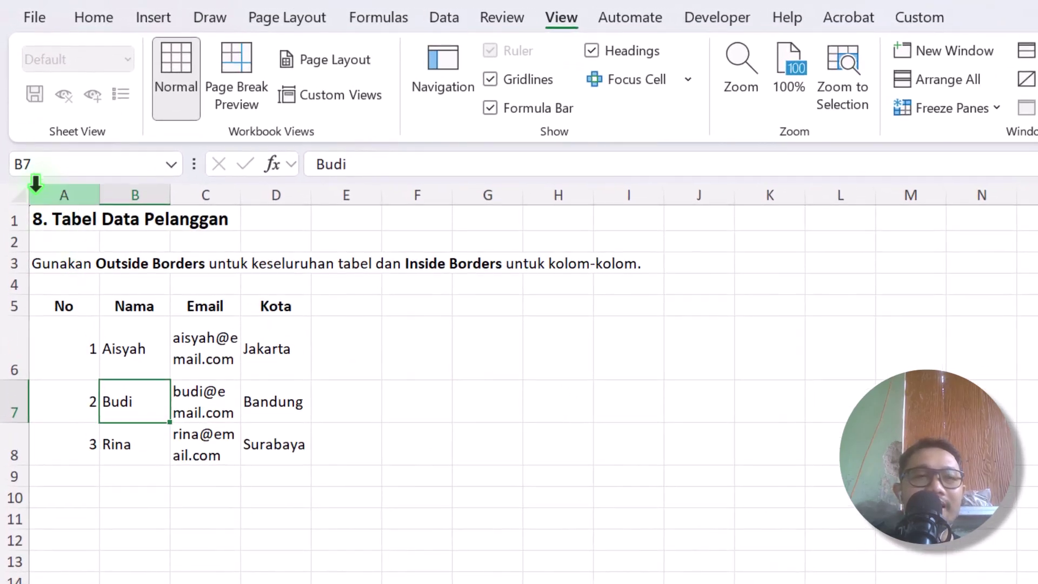
pyautogui.moveTo(72, 307); pyautogui.dragTo(273, 286)
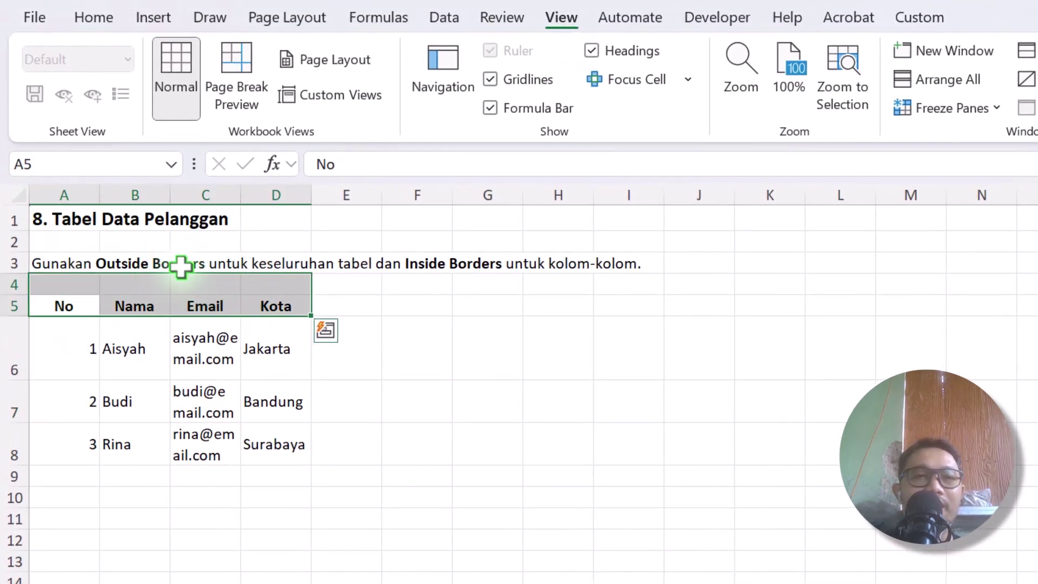
pyautogui.moveTo(87, 305); pyautogui.dragTo(273, 446)
pyautogui.click(96, 17)
pyautogui.click(172, 108)
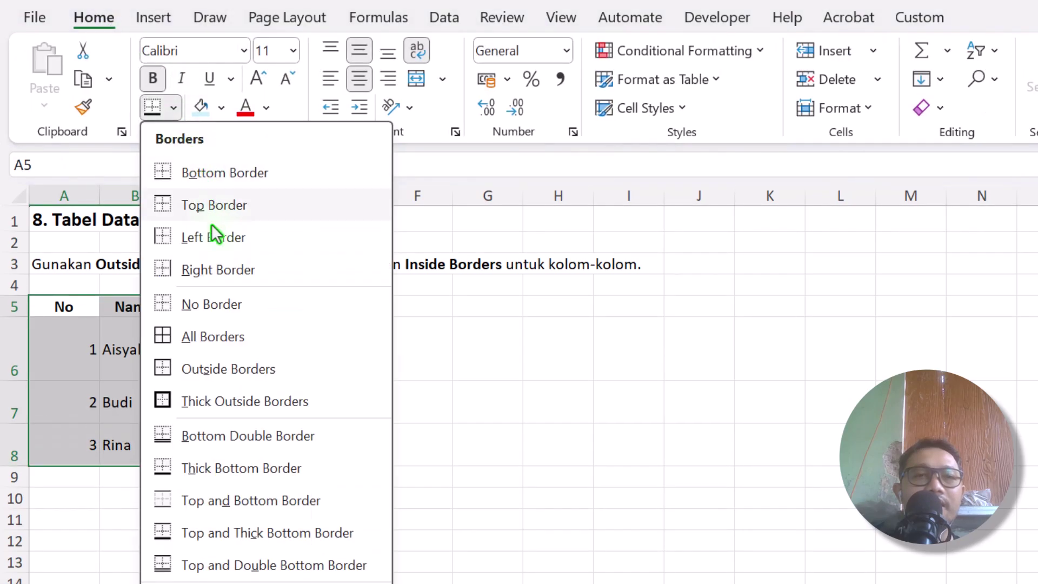
pyautogui.click(196, 369)
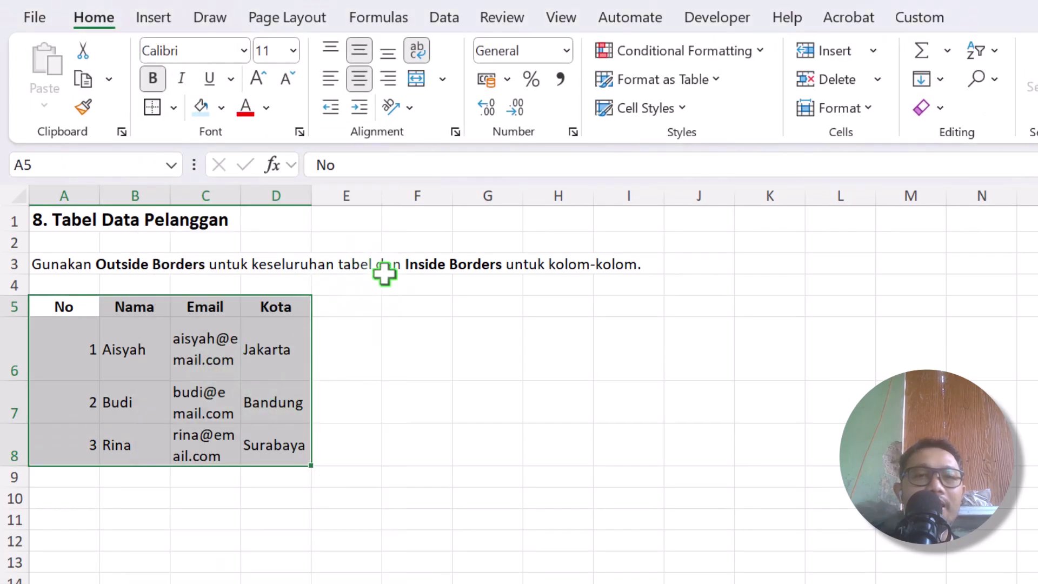
# - Add inside borders to the customer table A5:D8 using the Inside preset in Format Cells
pyautogui.moveTo(96, 317); pyautogui.dragTo(273, 443)
pyautogui.rightClick(218, 373)
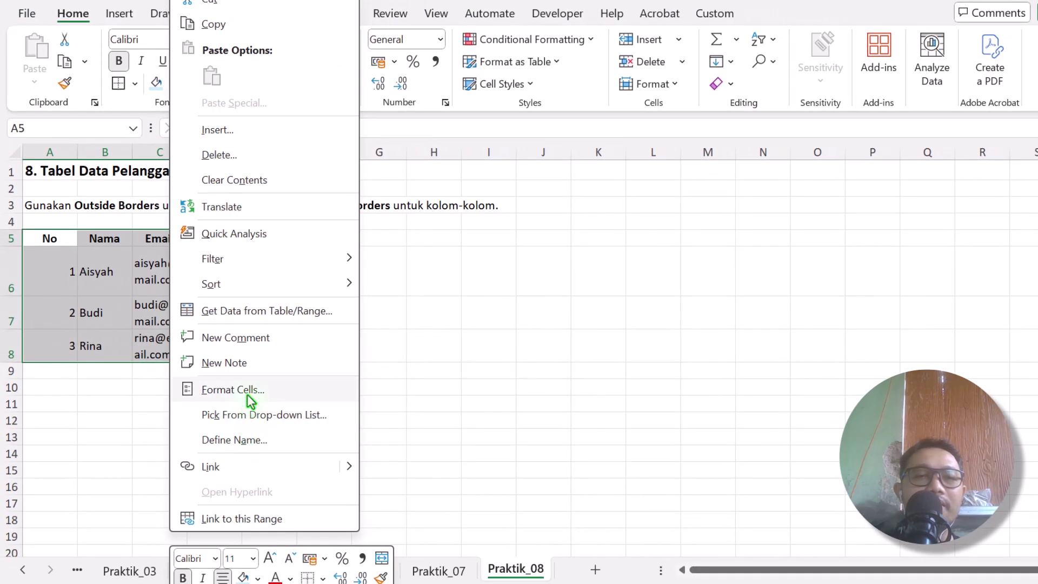
pyautogui.click(287, 481)
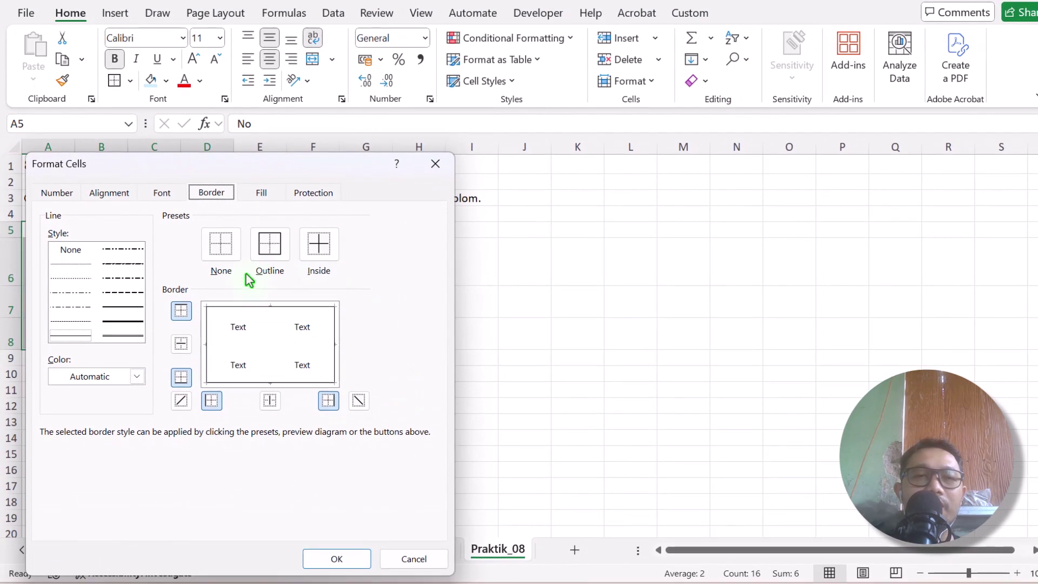
pyautogui.click(317, 256)
pyautogui.click(336, 559)
pyautogui.click(378, 391)
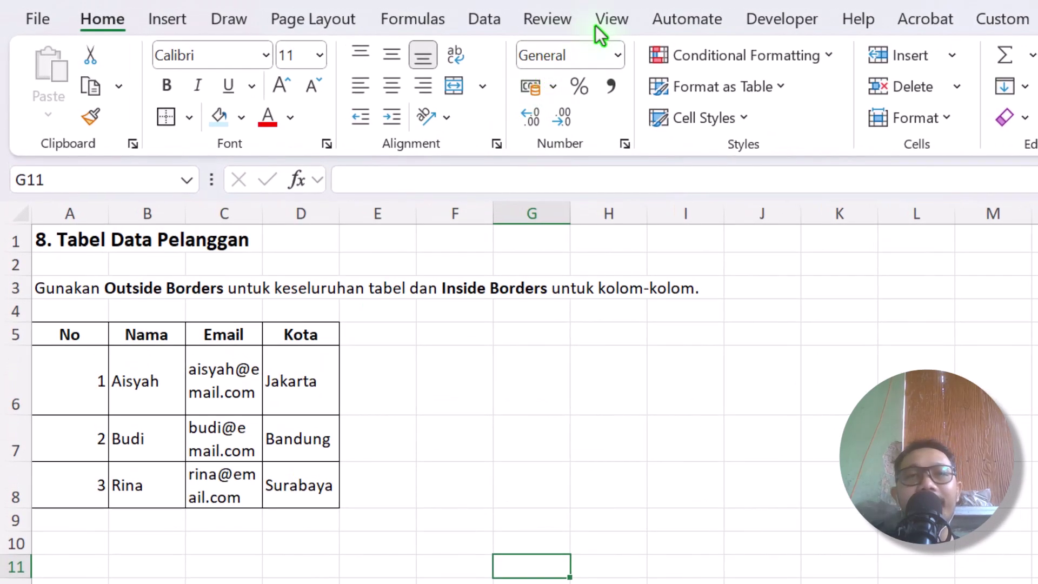
# - Hide the gridlines on the Praktik_08 sheet
pyautogui.click(595, 25)
pyautogui.click(573, 89)
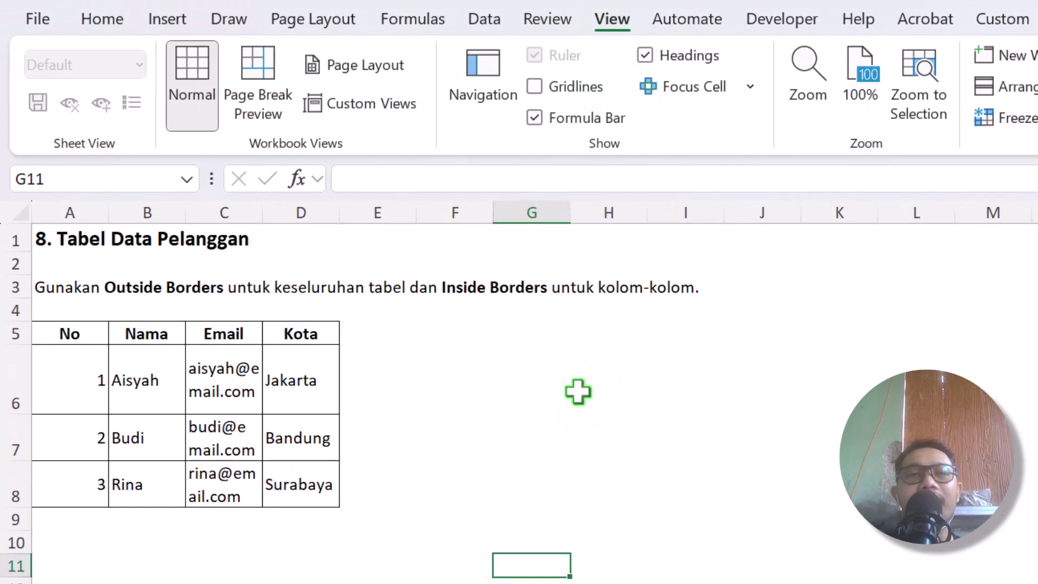
pyautogui.moveTo(300, 438); pyautogui.dragTo(379, 438)
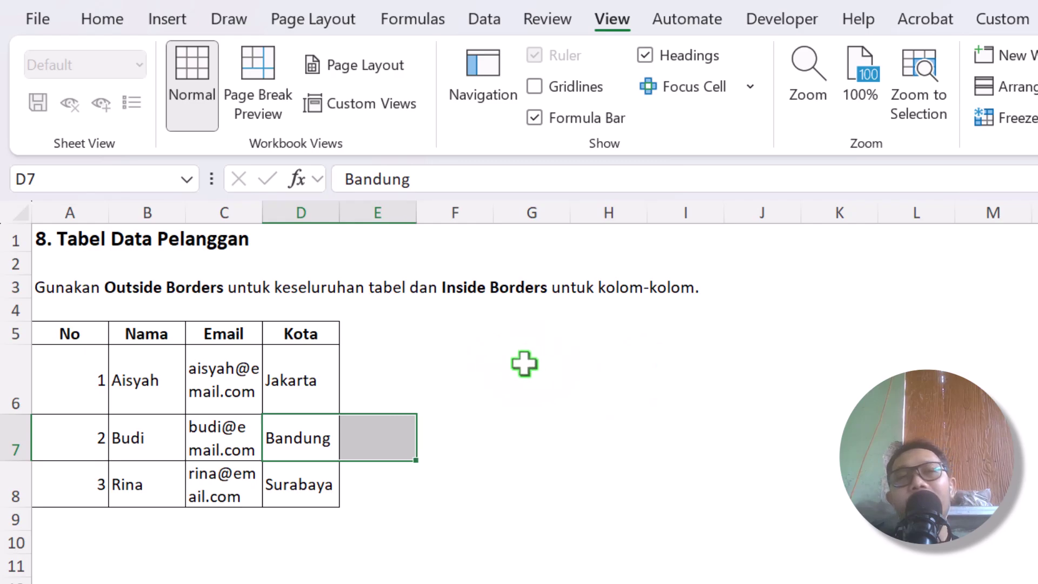
# - Merge the title cells A1:D1 above the customer table, keeping the title left-aligned
pyautogui.click(85, 240)
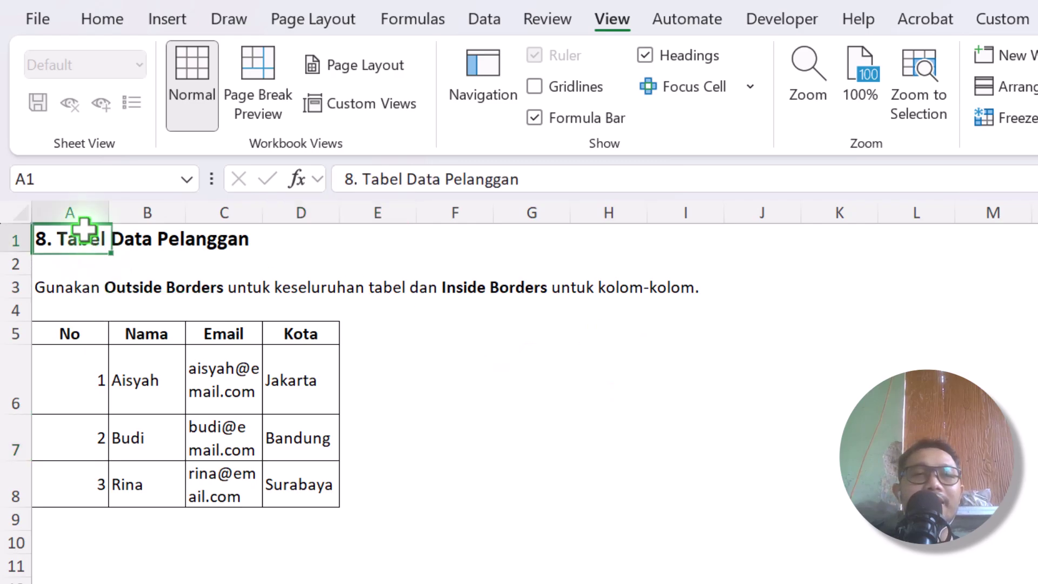
pyautogui.moveTo(85, 240); pyautogui.dragTo(329, 242)
pyautogui.click(102, 19)
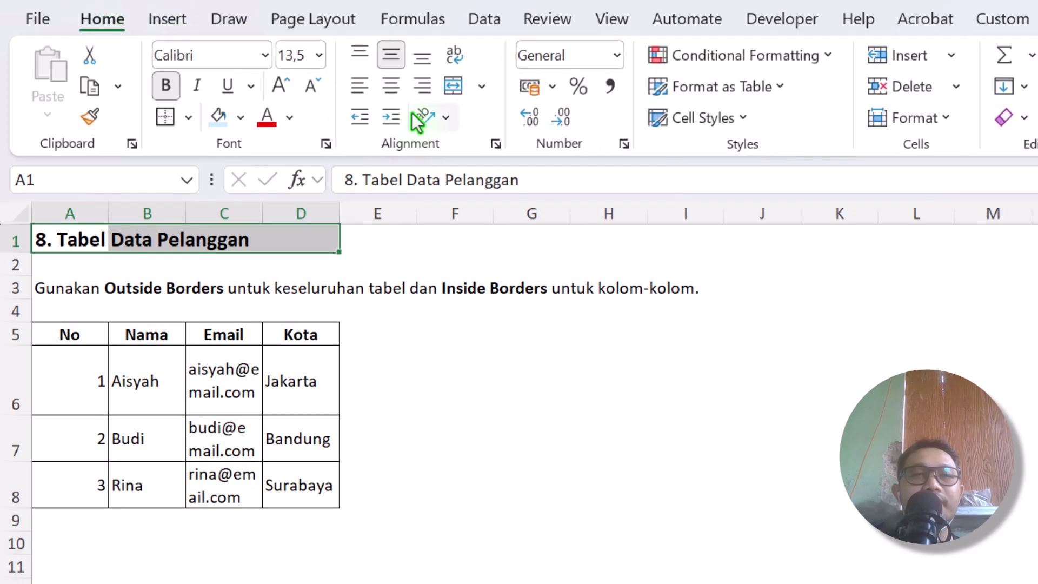
pyautogui.click(455, 86)
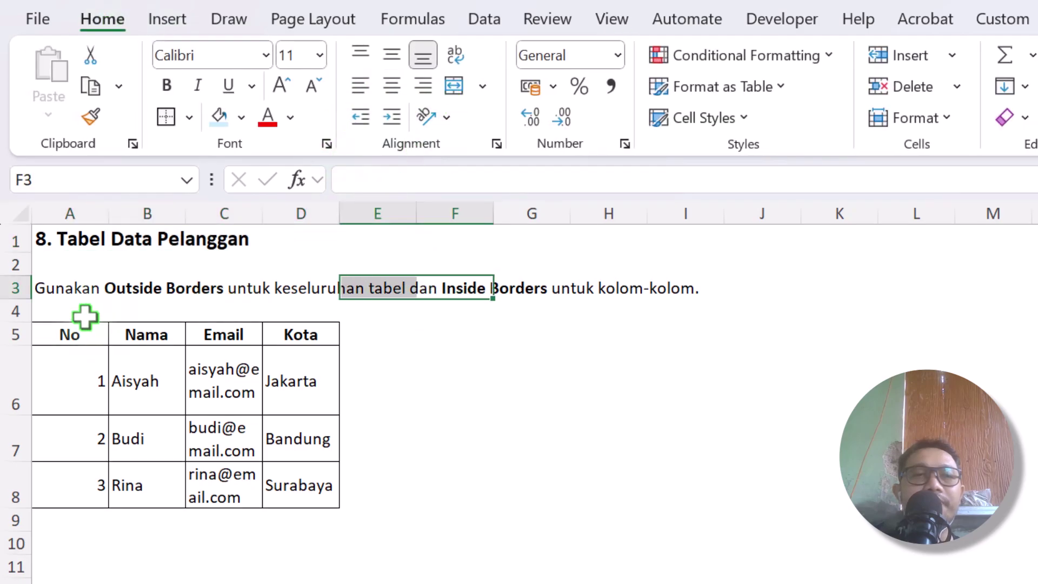
# - Insert a row at row 4 and merge A3:D4 with wrapped, left-aligned instruction text
pyautogui.rightClick(4, 312)
pyautogui.click(74, 554)
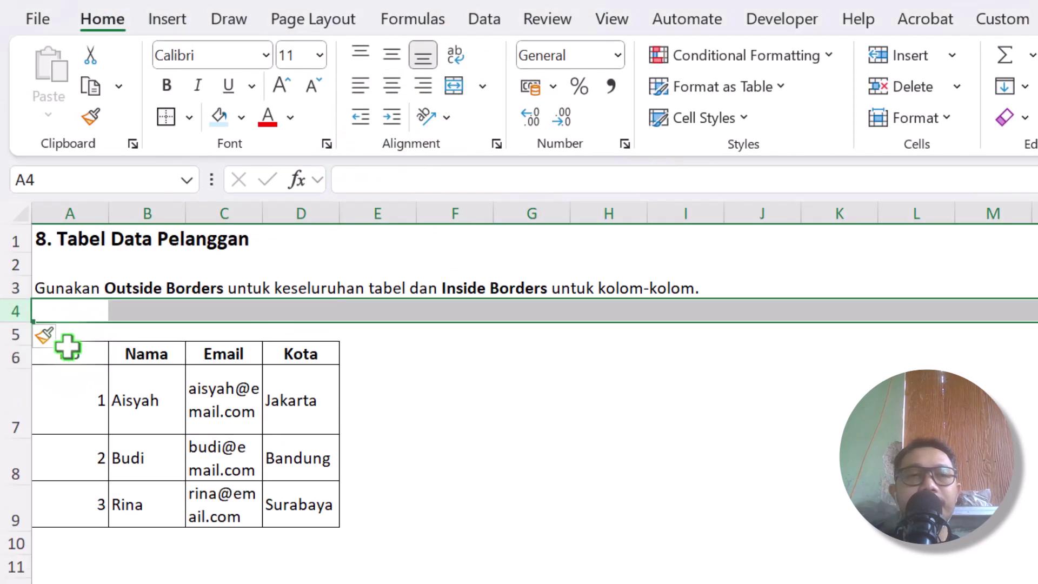
pyautogui.moveTo(51, 287); pyautogui.dragTo(322, 303)
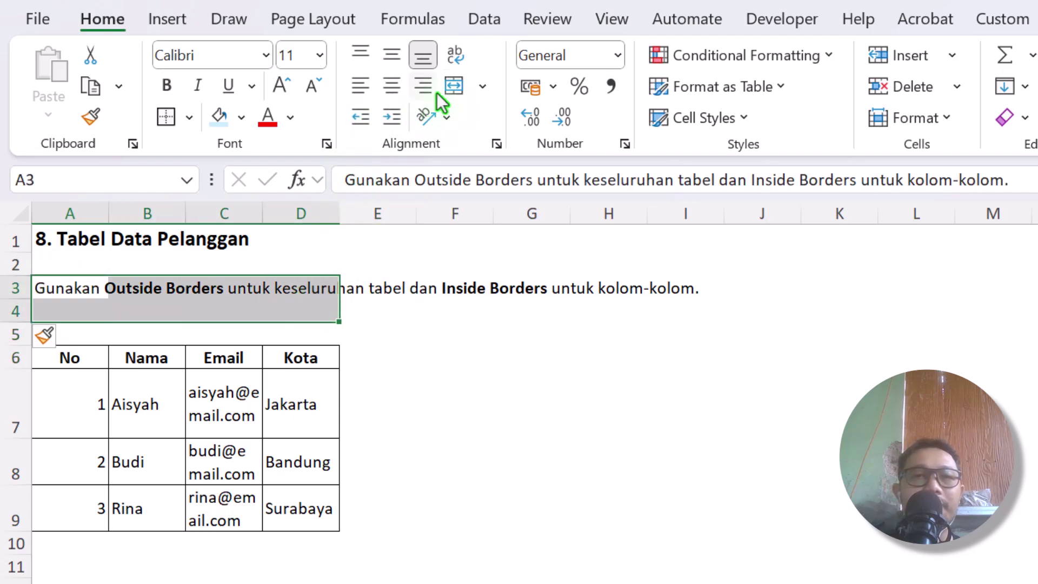
pyautogui.click(454, 86)
pyautogui.click(454, 54)
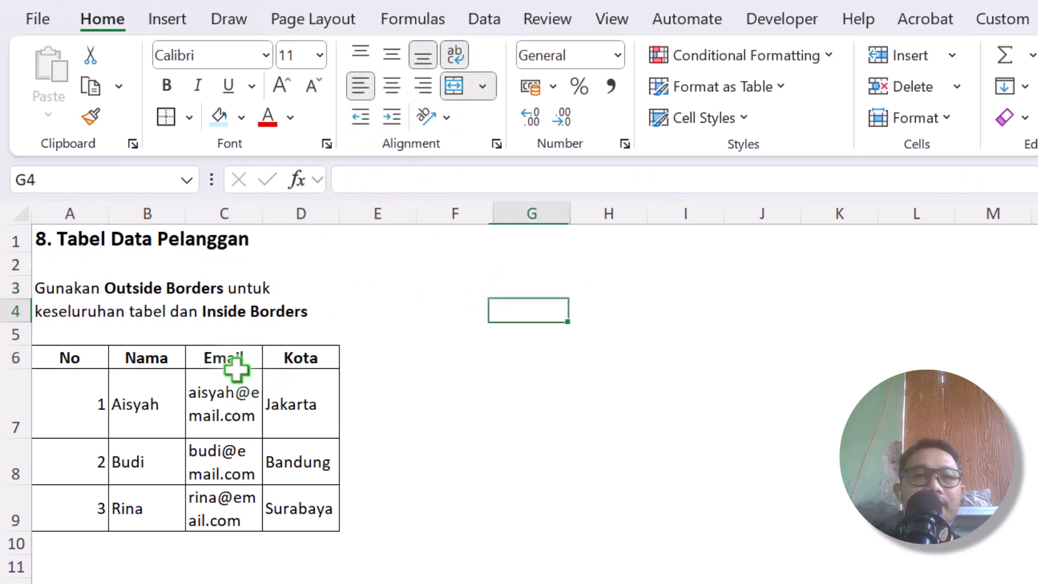
# - Center the values of the No and Nama columns, A7:B9, horizontally
pyautogui.click(194, 411)
pyautogui.click(79, 212)
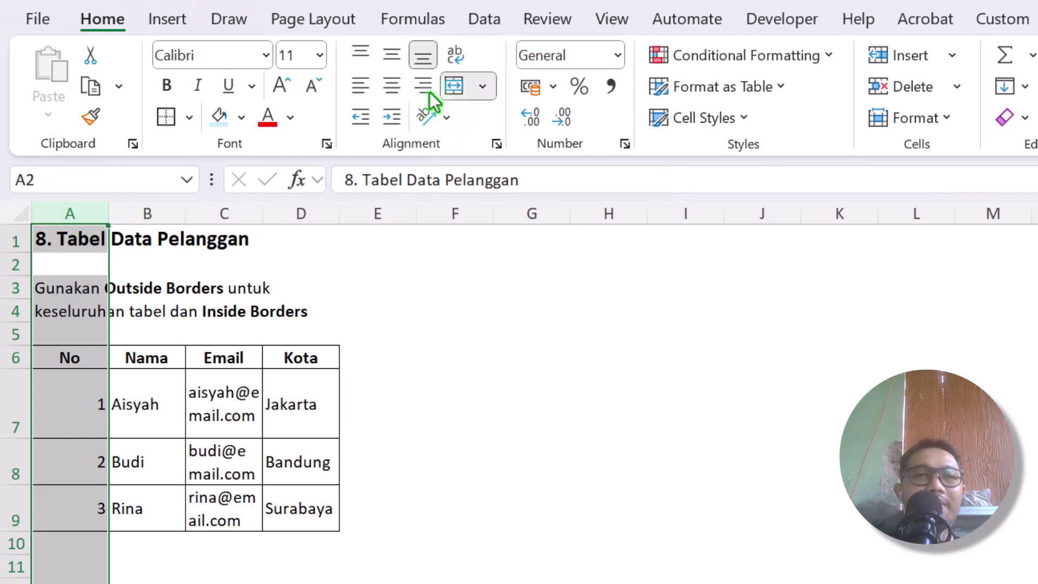
pyautogui.click(392, 86)
pyautogui.click(451, 332)
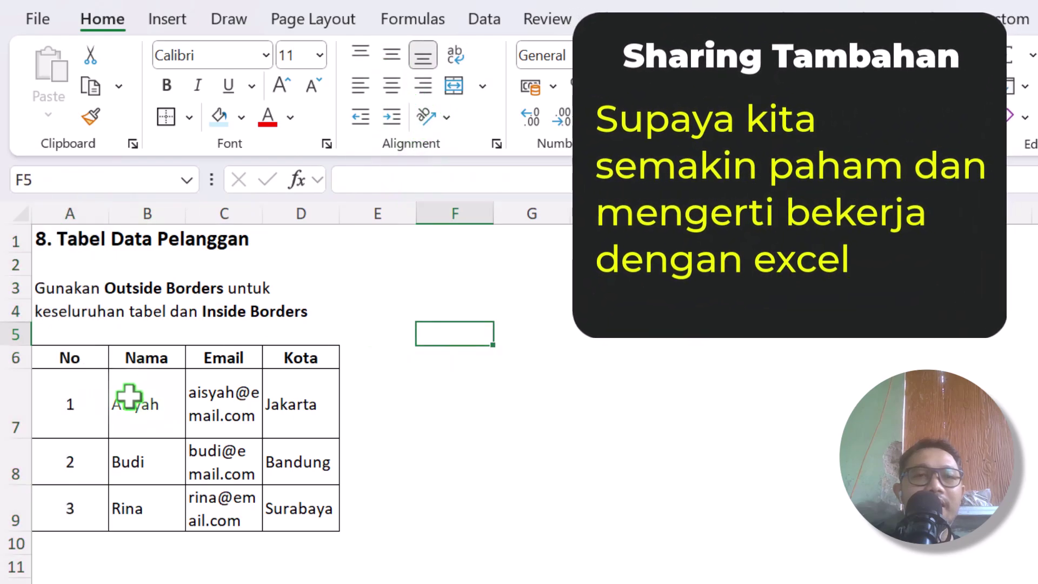
pyautogui.moveTo(139, 392); pyautogui.dragTo(151, 509)
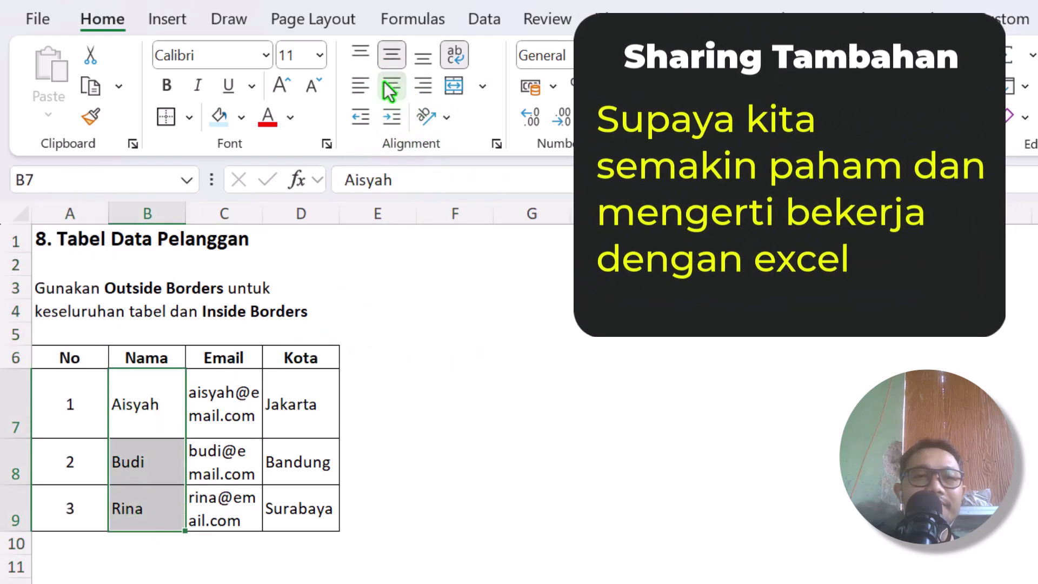
pyautogui.click(391, 87)
pyautogui.click(455, 334)
# - Widen columns A to D evenly so each e-mail address fits on one line
pyautogui.moveTo(72, 212); pyautogui.dragTo(395, 213)
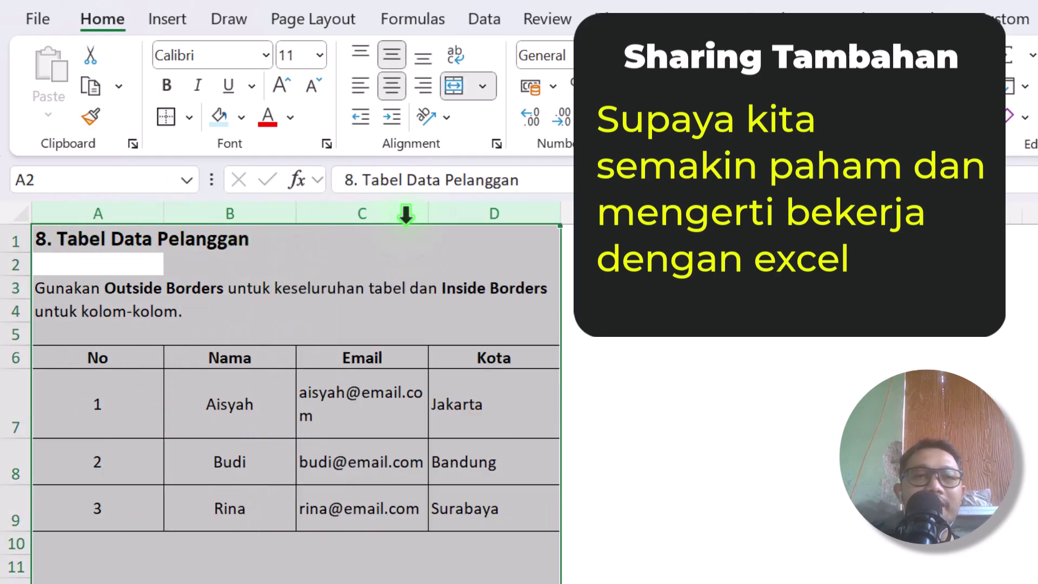
pyautogui.click(354, 451)
pyautogui.moveTo(100, 206); pyautogui.dragTo(463, 228)
pyautogui.click(378, 359)
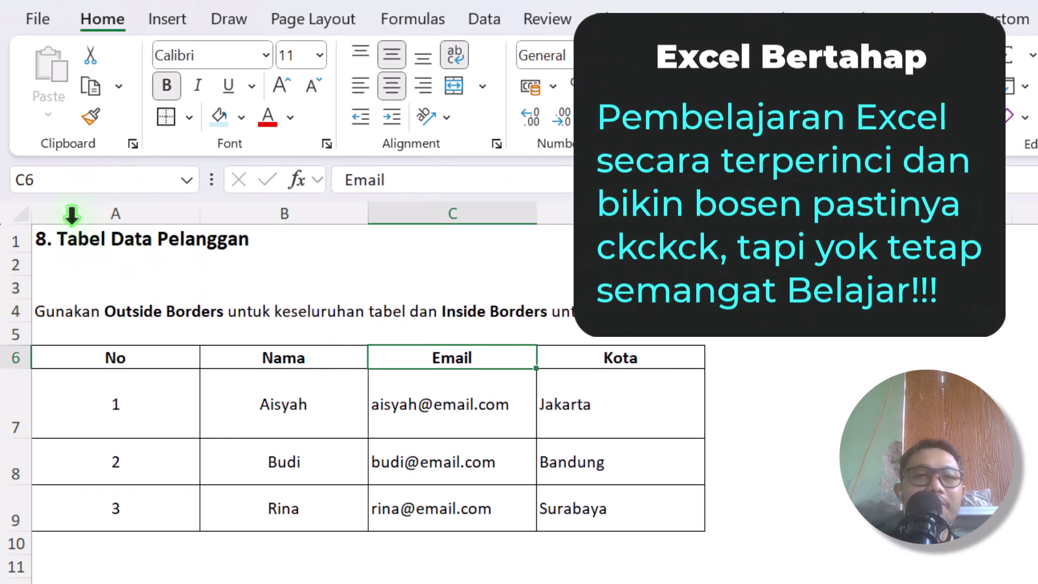
# - AutoFit the column widths of the whole sheet to the customer table's contents
pyautogui.click(19, 206)
pyautogui.doubleClick(199, 213)
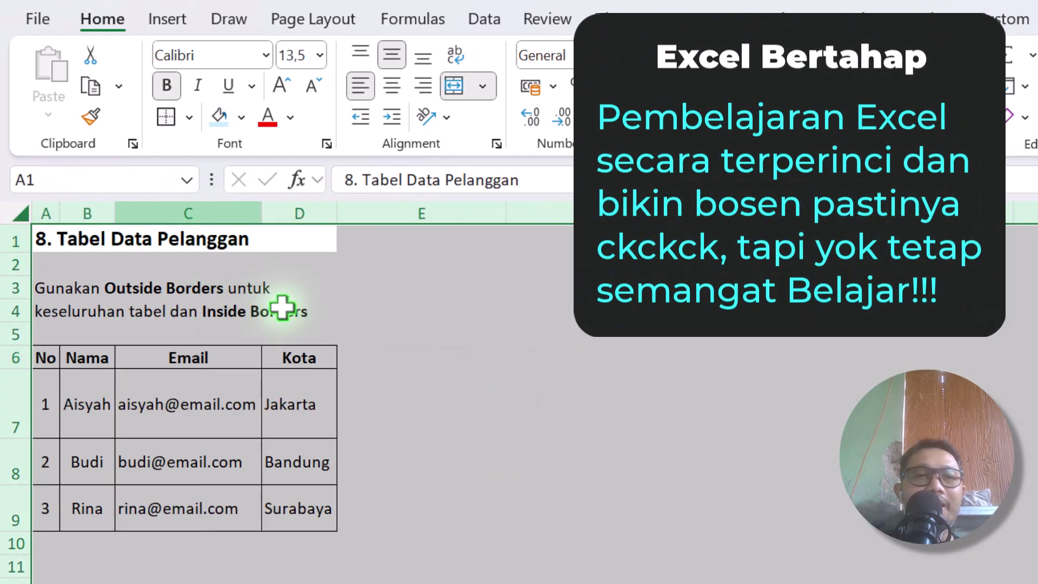
pyautogui.click(234, 381)
pyautogui.click(196, 480)
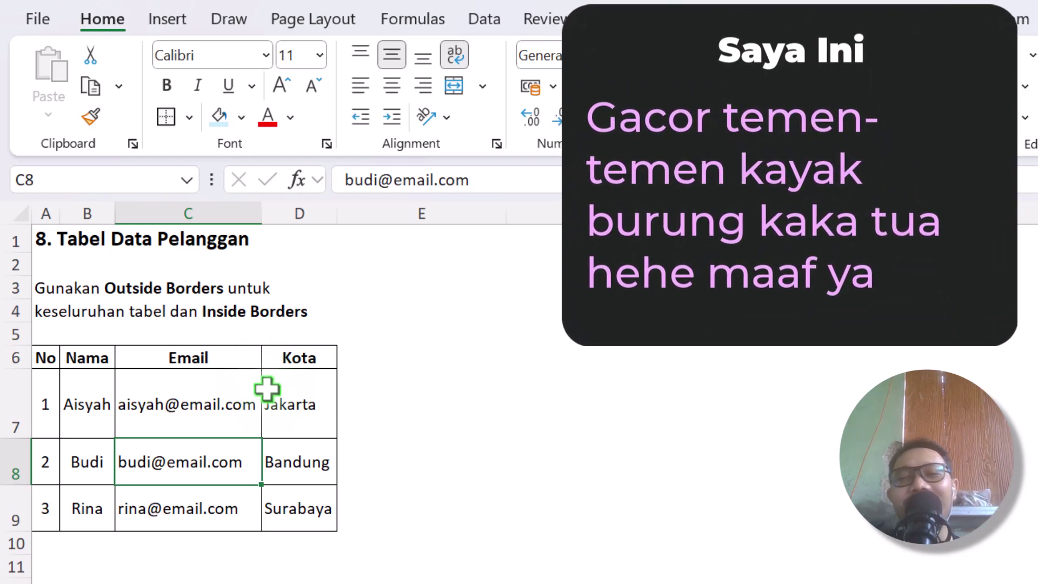
# - Fill the customer table's header row A6:D6 with the light turquoise color
pyautogui.click(85, 377)
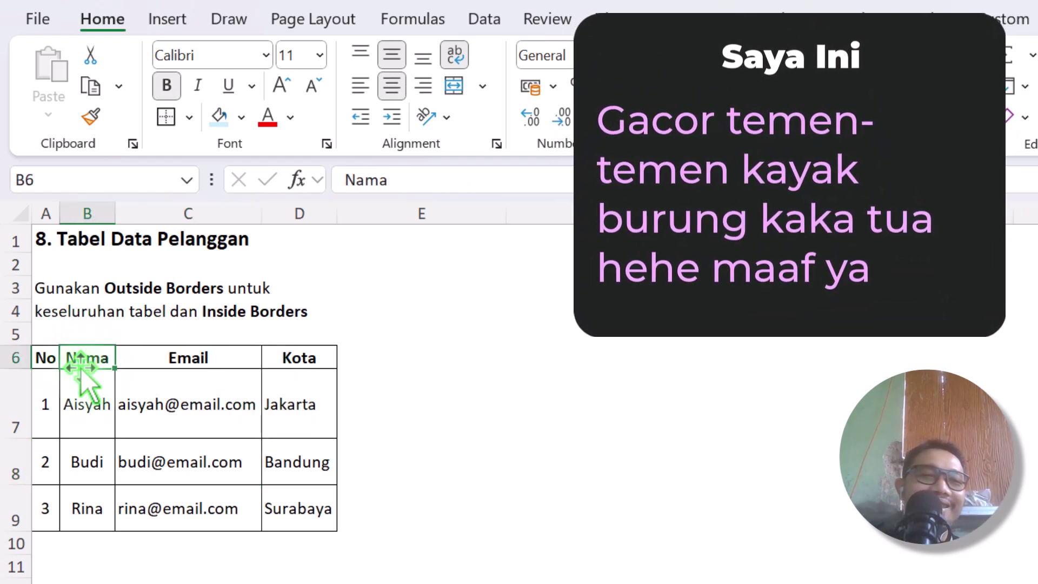
pyautogui.moveTo(46, 359); pyautogui.dragTo(309, 355)
pyautogui.click(219, 116)
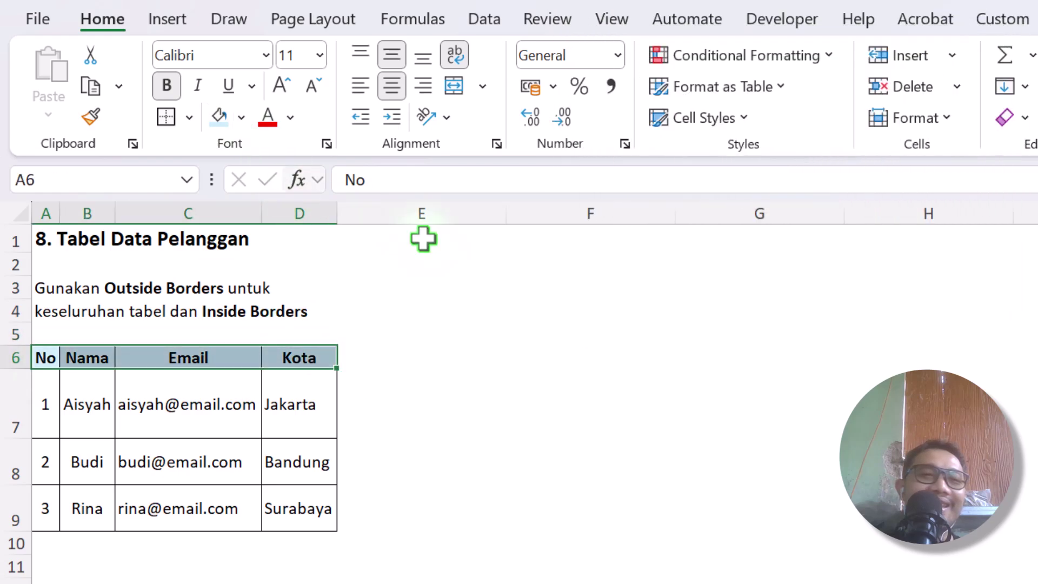
# - Center the Kota values D7:D9 horizontally and fit the heights of rows 7 to 9 to their single-line contents
pyautogui.click(386, 287)
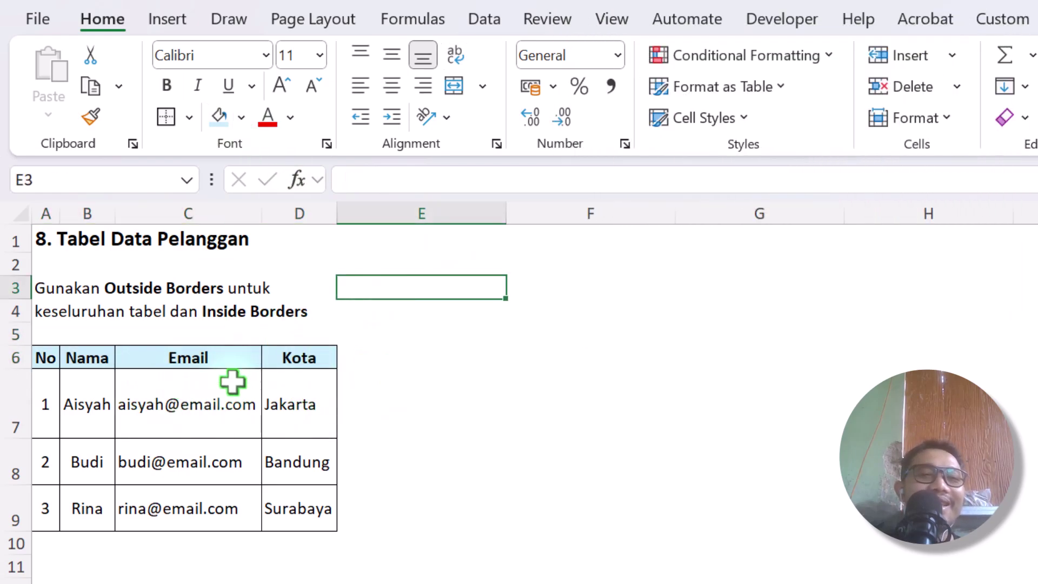
pyautogui.moveTo(297, 405); pyautogui.dragTo(300, 508)
pyautogui.click(392, 87)
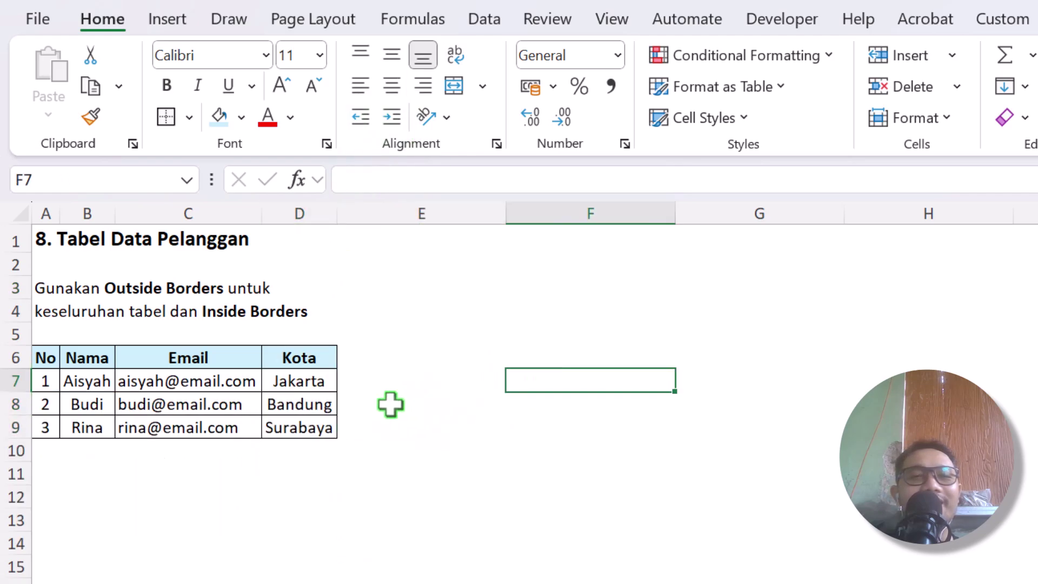
pyautogui.moveTo(297, 380); pyautogui.dragTo(292, 428)
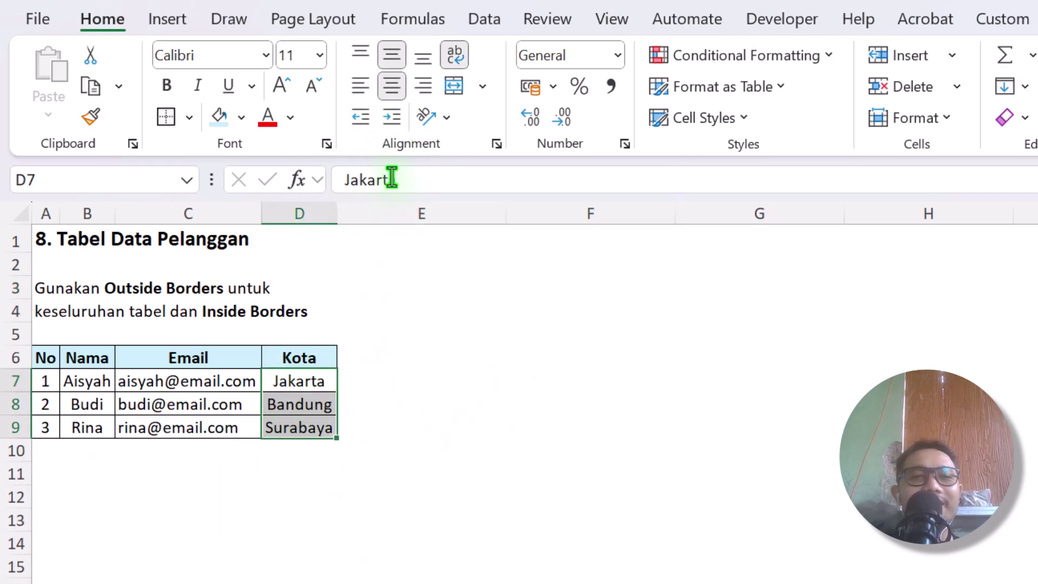
pyautogui.click(377, 349)
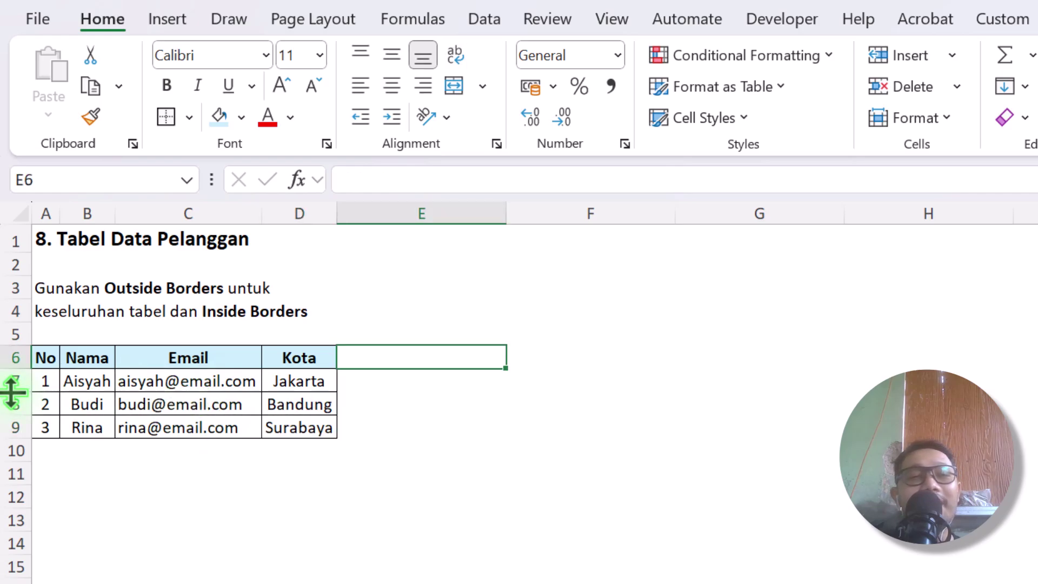
# - Increase the heights of the customer table's rows 6 to 9 to one equal, roomier size
pyautogui.moveTo(12, 356); pyautogui.dragTo(18, 466)
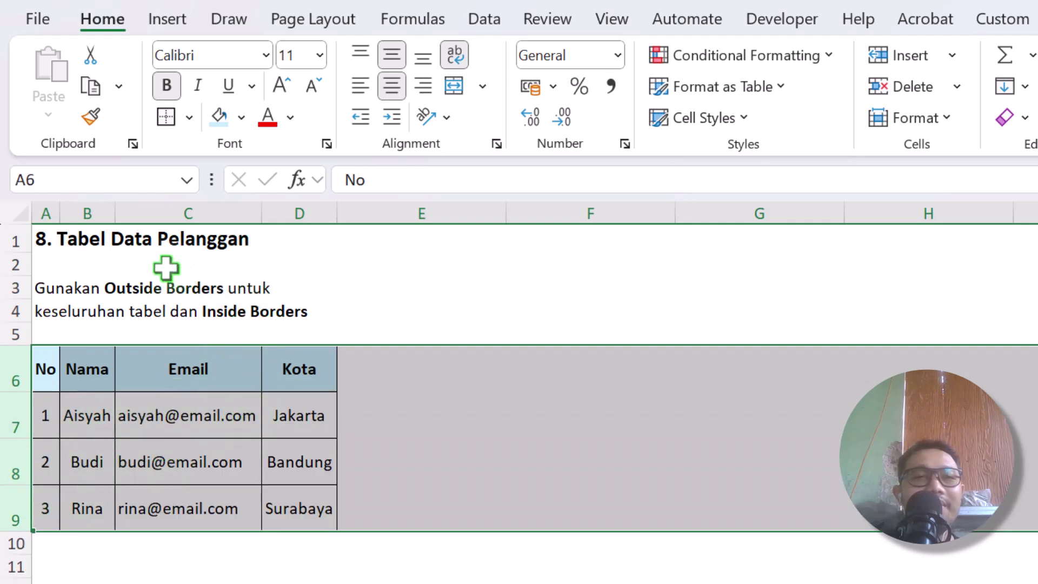
pyautogui.click(221, 413)
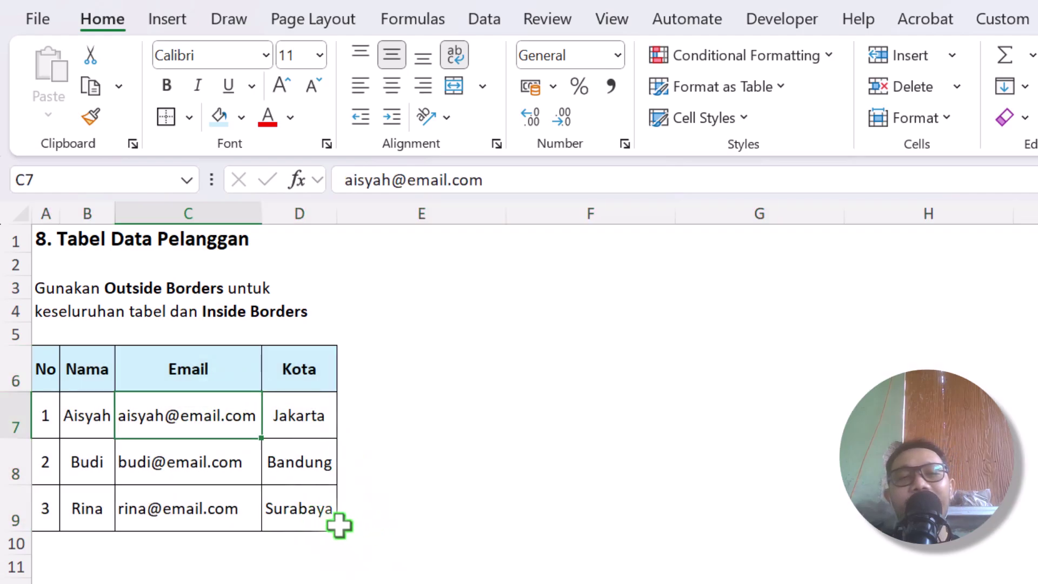
pyautogui.click(279, 387)
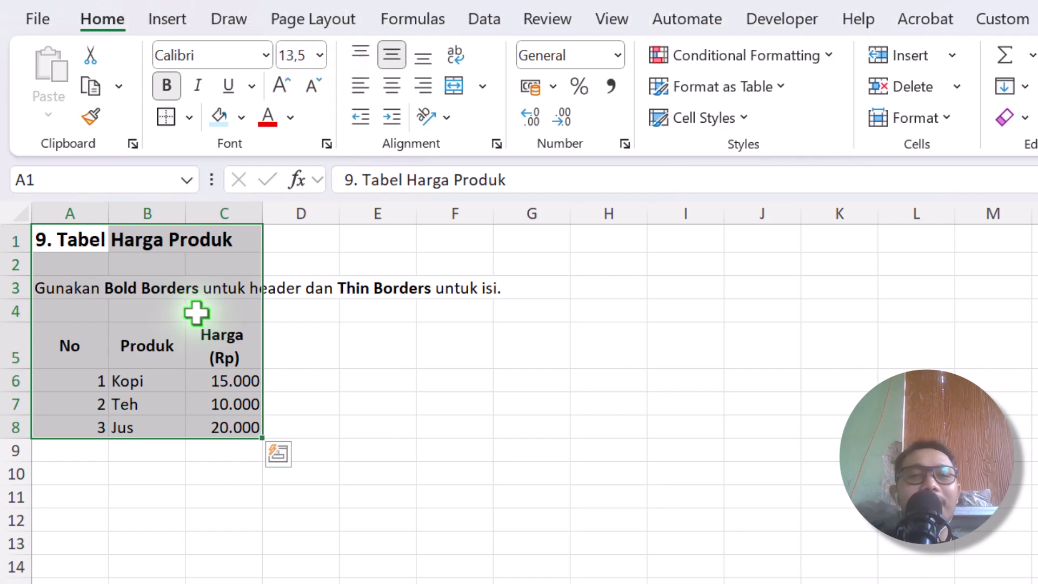
# - Create a copy of the Latihan_09 sheet at the end of the workbook
pyautogui.rightClick(270, 582)
pyautogui.click(359, 530)
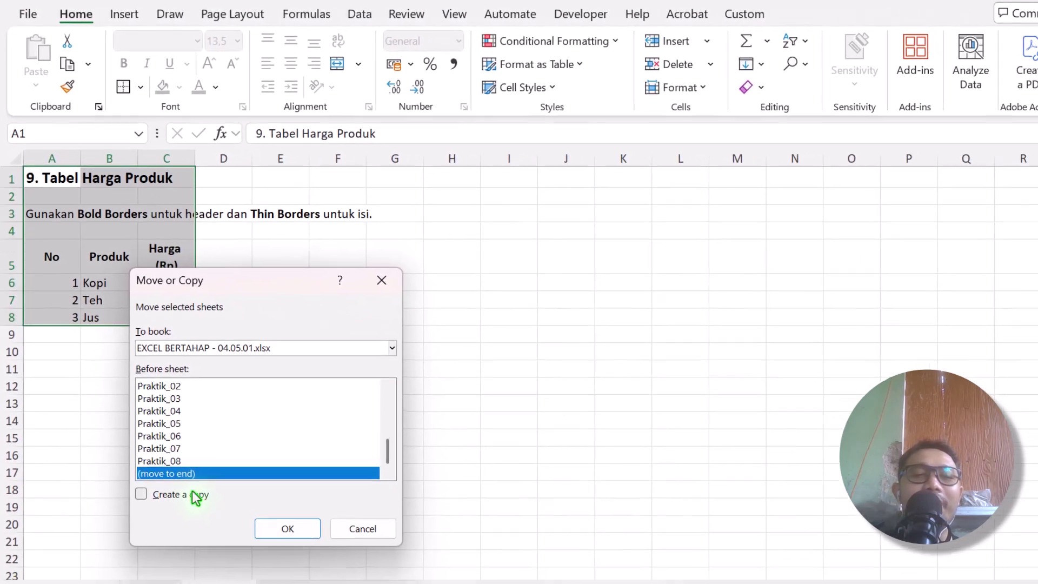
pyautogui.click(196, 497)
pyautogui.click(287, 528)
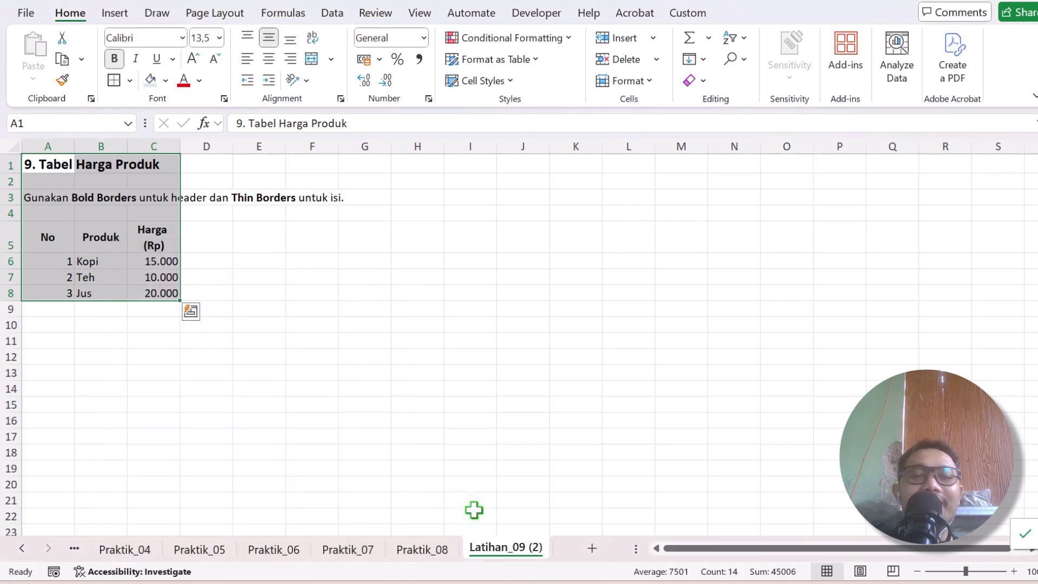
# - Rename the copied sheet as Praktik_09
pyautogui.rightClick(503, 547)
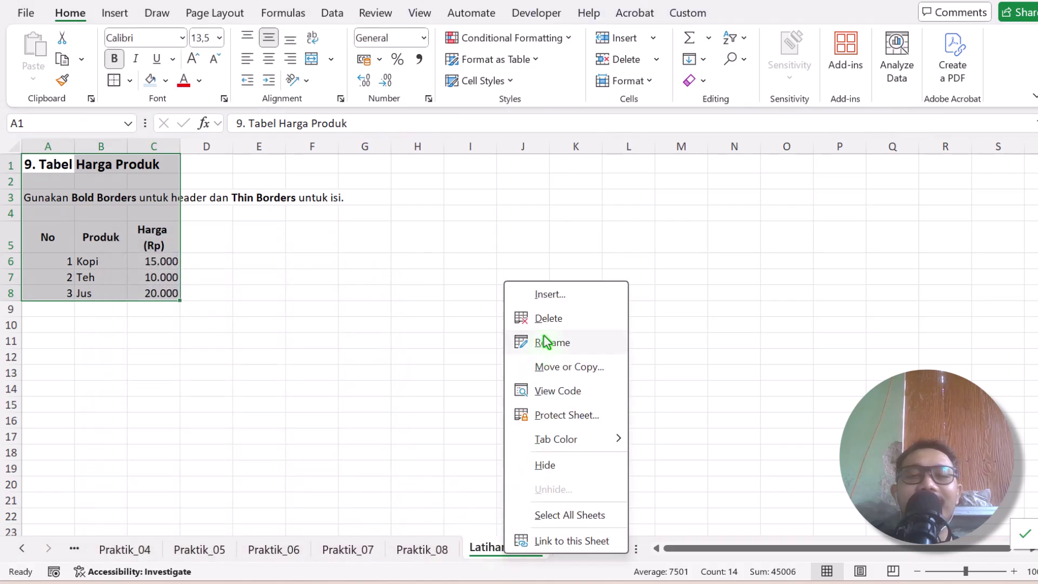
pyautogui.click(544, 337)
pyautogui.write('Praktik_09')
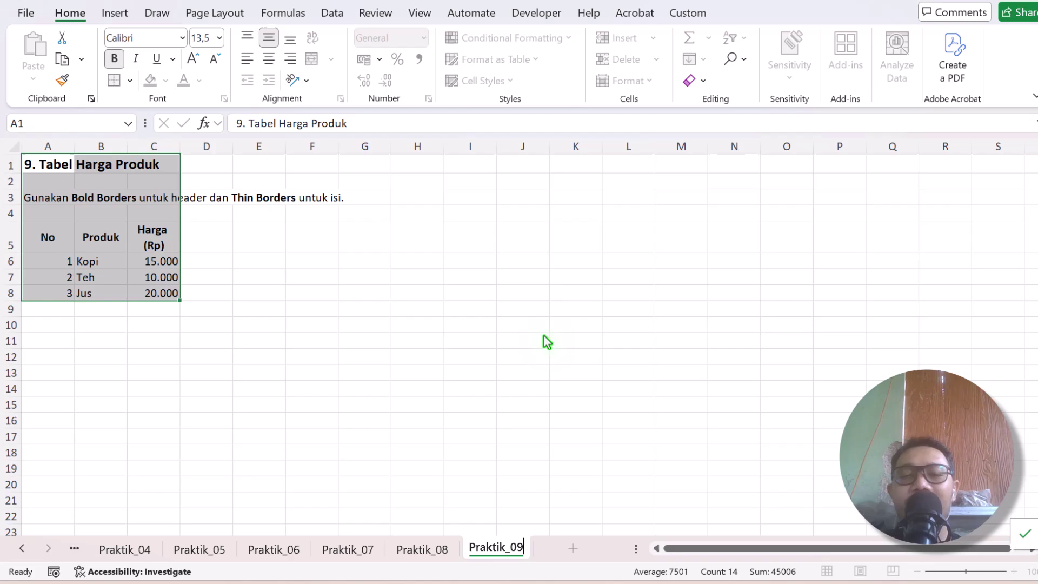
pyautogui.press('Return')
pyautogui.click(304, 277)
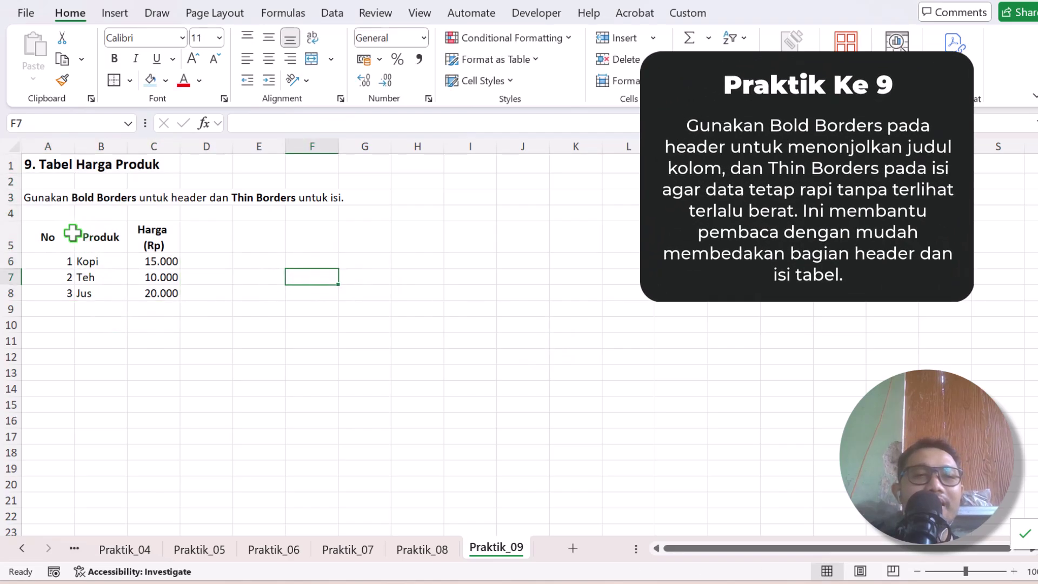
# - Apply thick outline and inside borders to the product price table's header row A5:C5
pyautogui.click(44, 226)
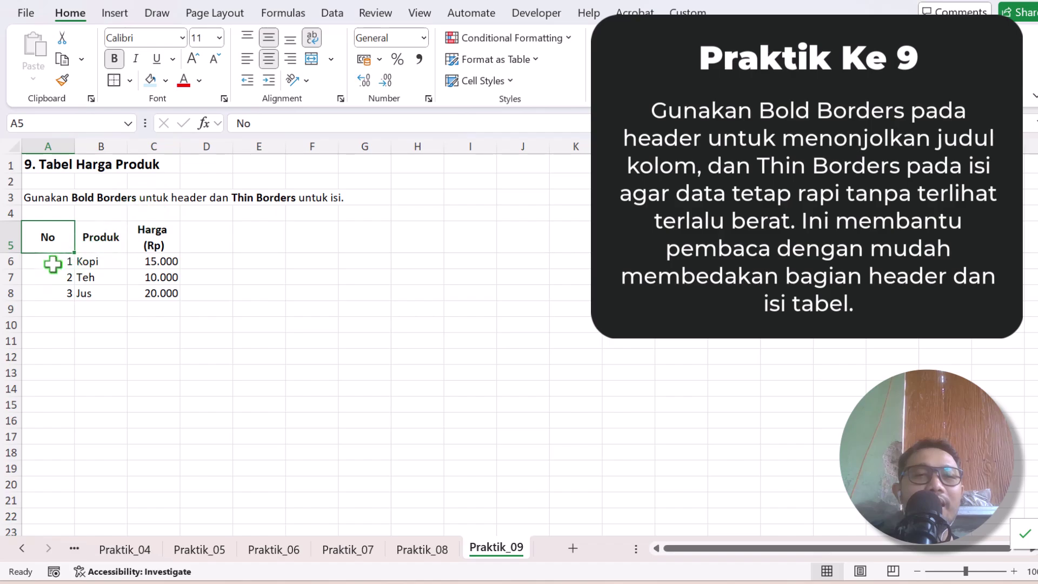
pyautogui.moveTo(47, 241); pyautogui.dragTo(157, 244)
pyautogui.rightClick(157, 244)
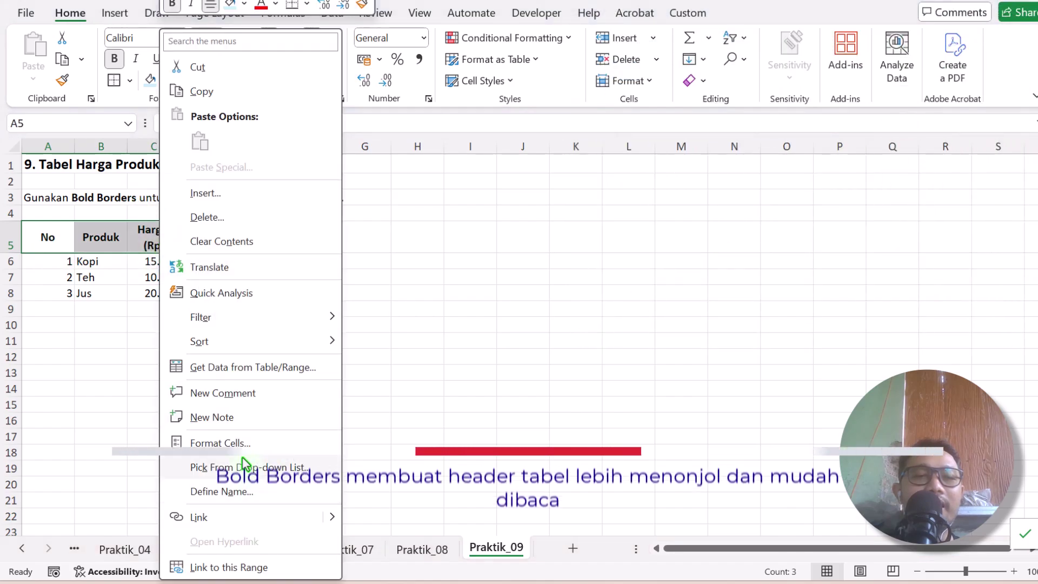
pyautogui.click(250, 443)
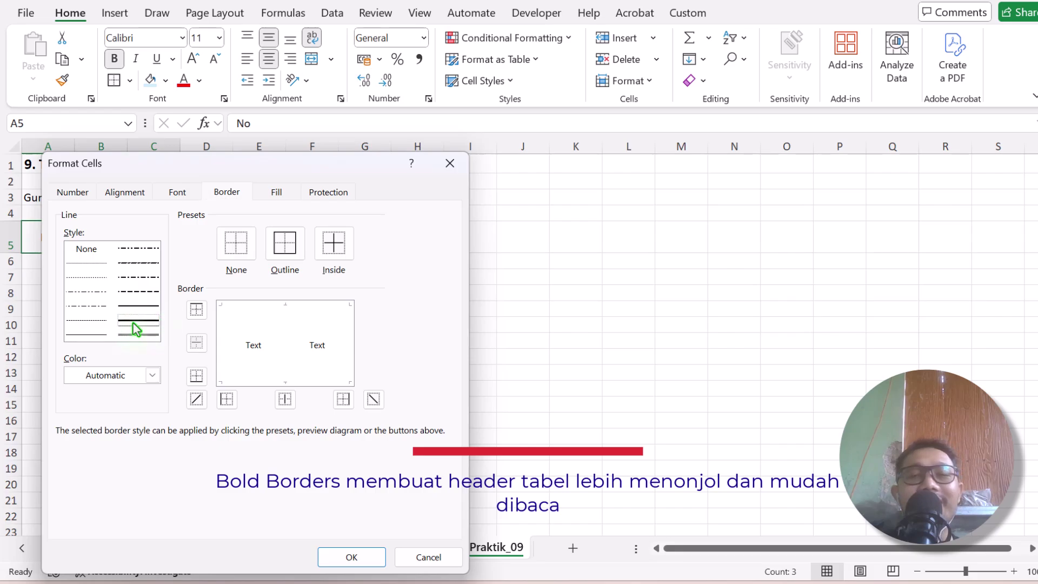
pyautogui.click(299, 262)
pyautogui.click(334, 244)
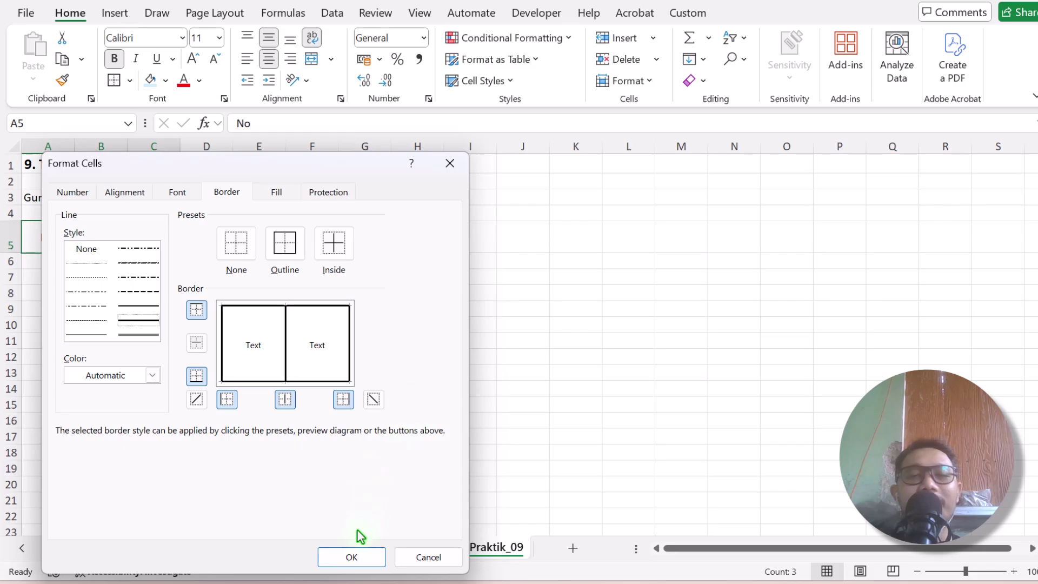
pyautogui.click(351, 557)
pyautogui.moveTo(246, 406); pyautogui.dragTo(243, 395)
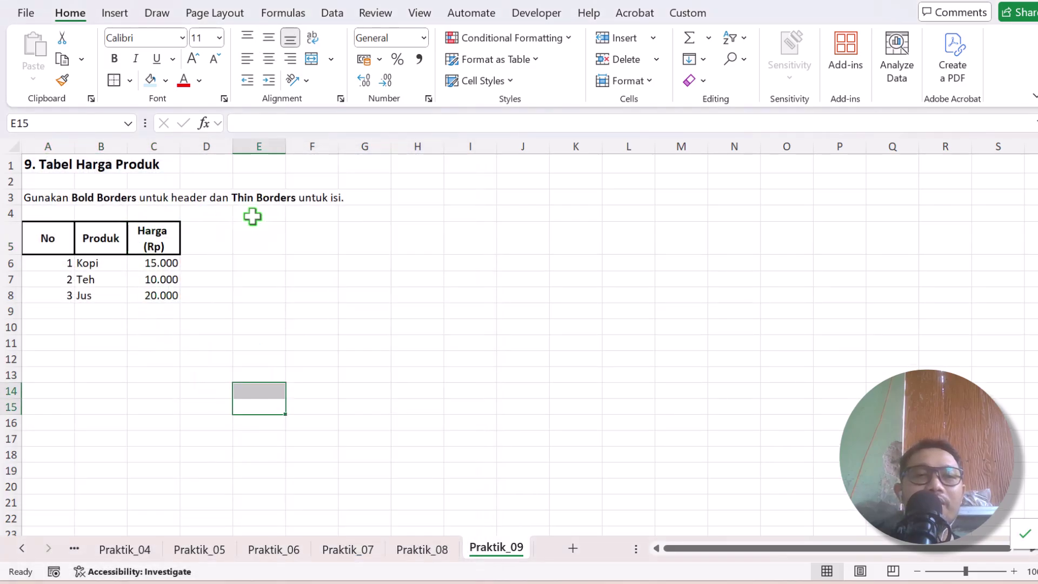
pyautogui.moveTo(51, 262); pyautogui.dragTo(159, 290)
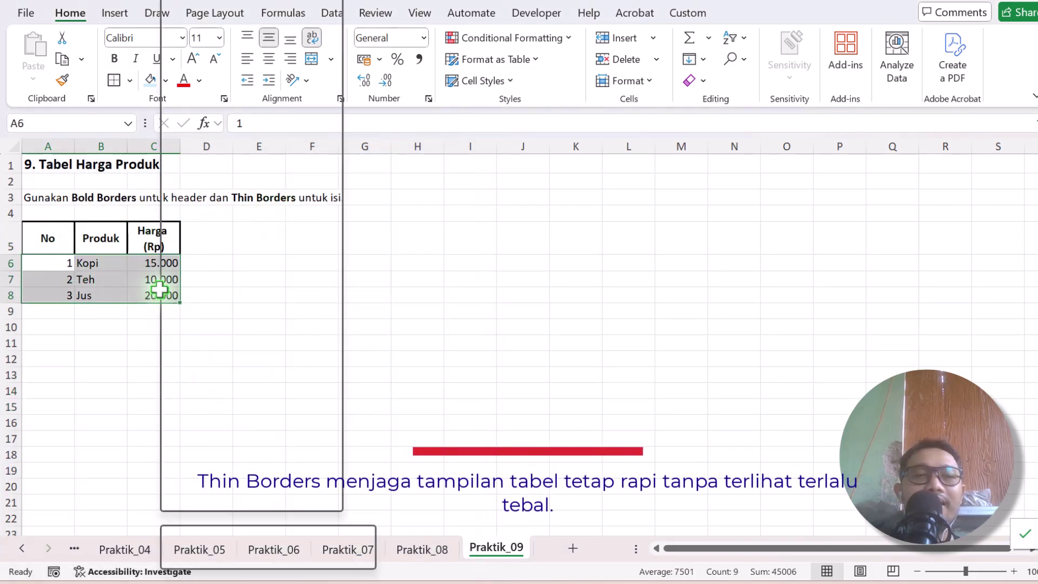
pyautogui.rightClick(159, 290)
pyautogui.click(277, 378)
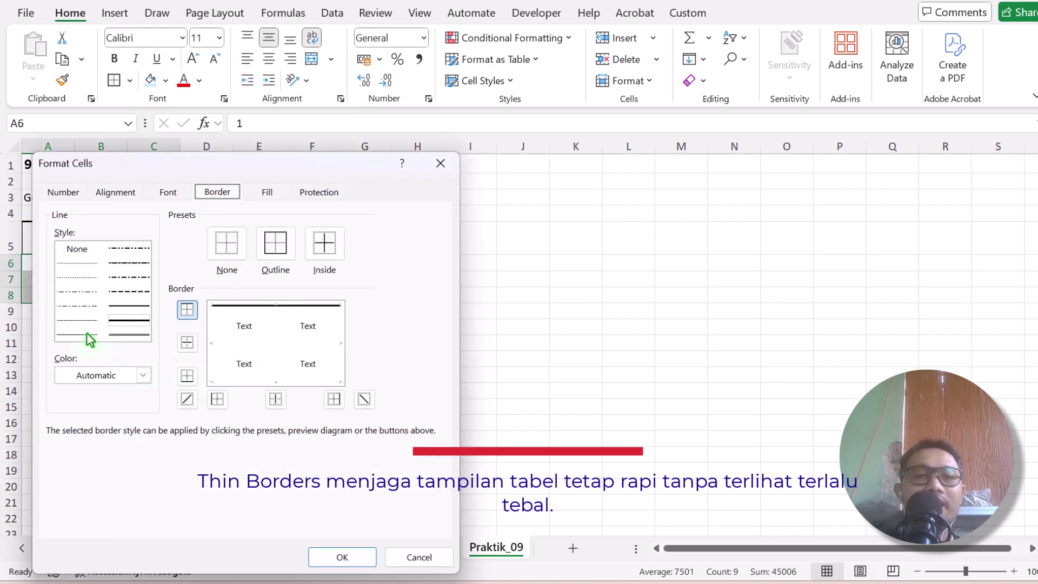
pyautogui.click(277, 246)
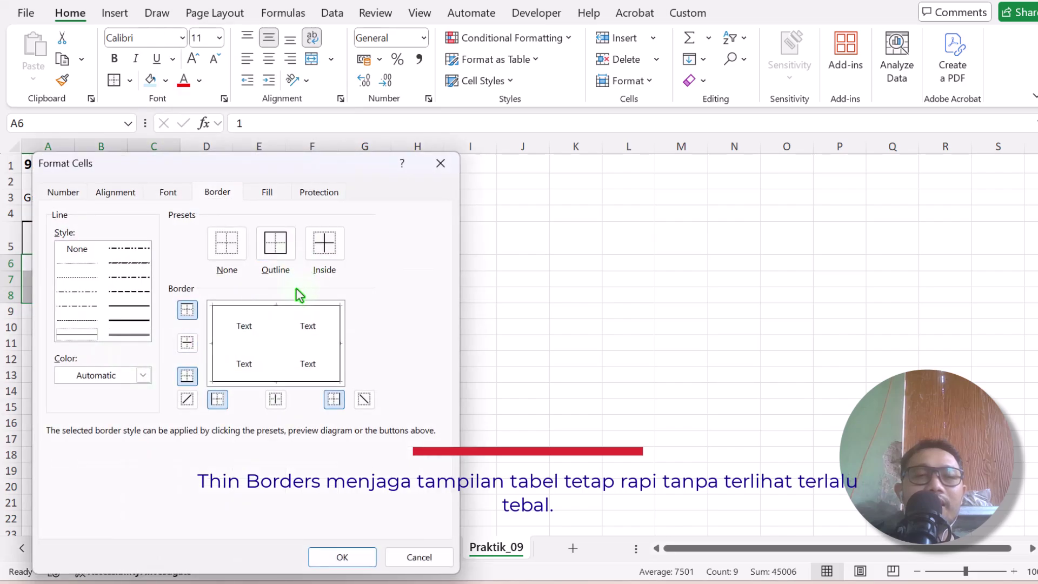
pyautogui.click(419, 557)
# - Apply thin left, right, bottom and inside vertical borders to the product rows A6:C8
pyautogui.rightClick(164, 291)
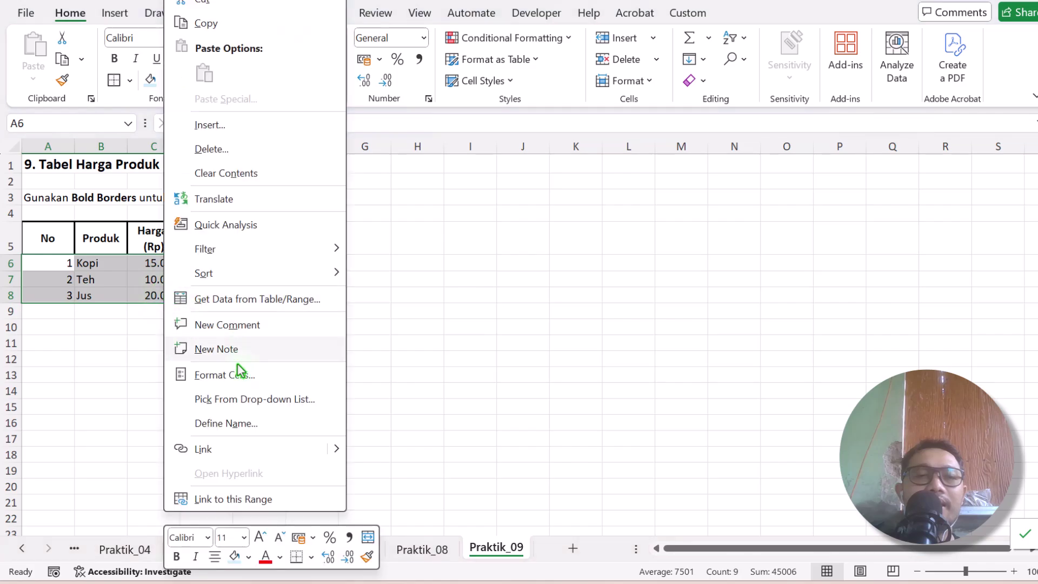
pyautogui.click(245, 371)
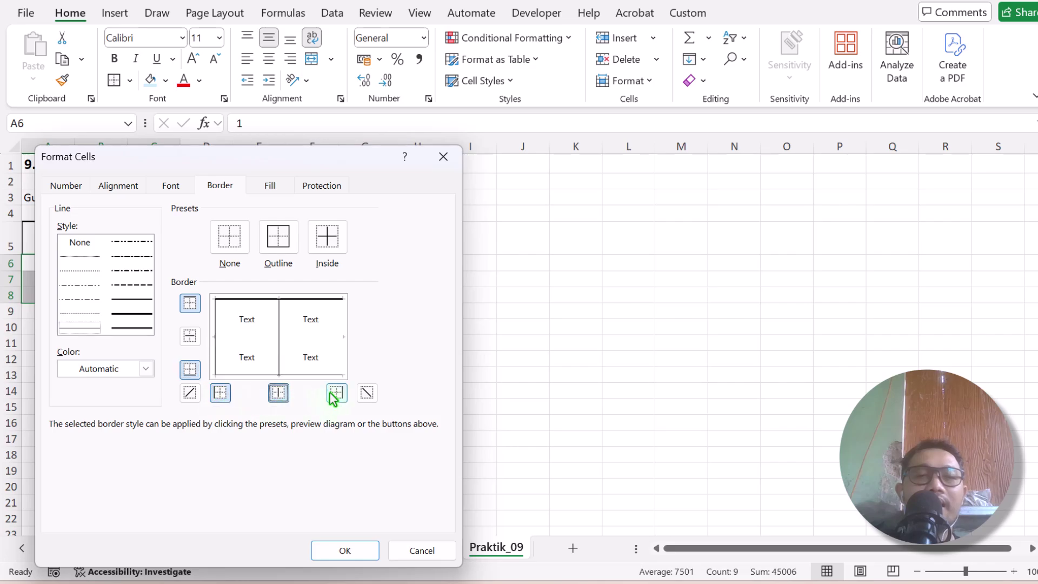
pyautogui.click(360, 554)
pyautogui.click(387, 395)
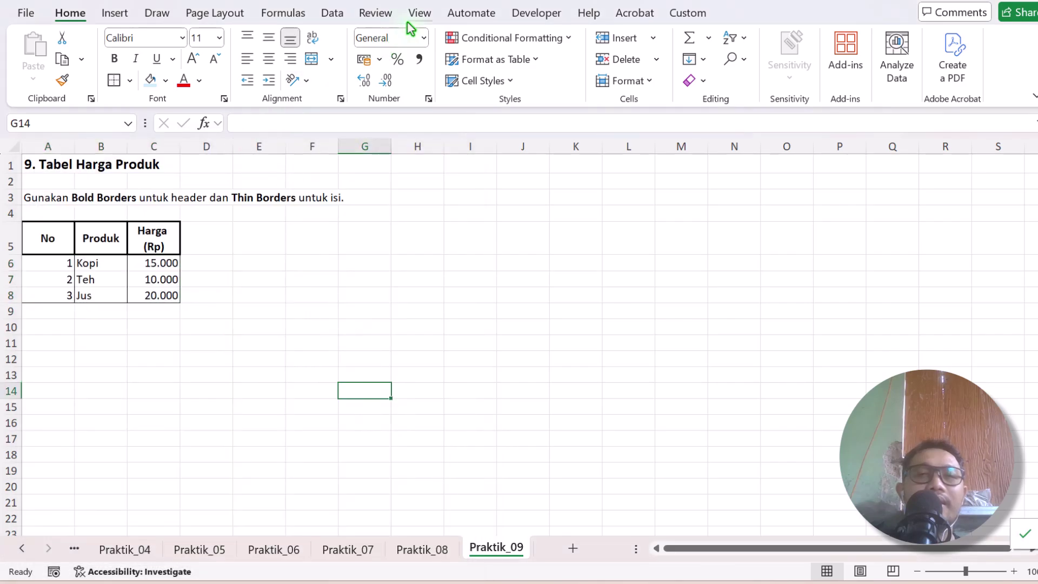
# - Hide the gridlines on the Praktik_09 sheet
pyautogui.click(421, 14)
pyautogui.click(412, 63)
pyautogui.moveTo(63, 229); pyautogui.dragTo(152, 232)
pyautogui.click(64, 279)
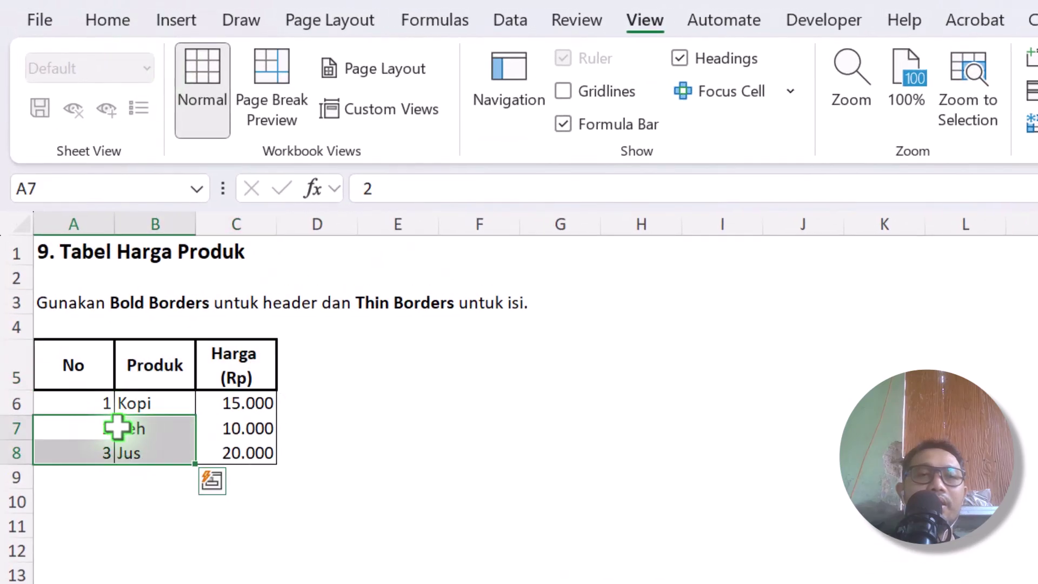
# - Add thin inside horizontal borders between the product rows in A6:C8
pyautogui.moveTo(75, 404); pyautogui.dragTo(220, 440)
pyautogui.rightClick(220, 440)
pyautogui.click(315, 576)
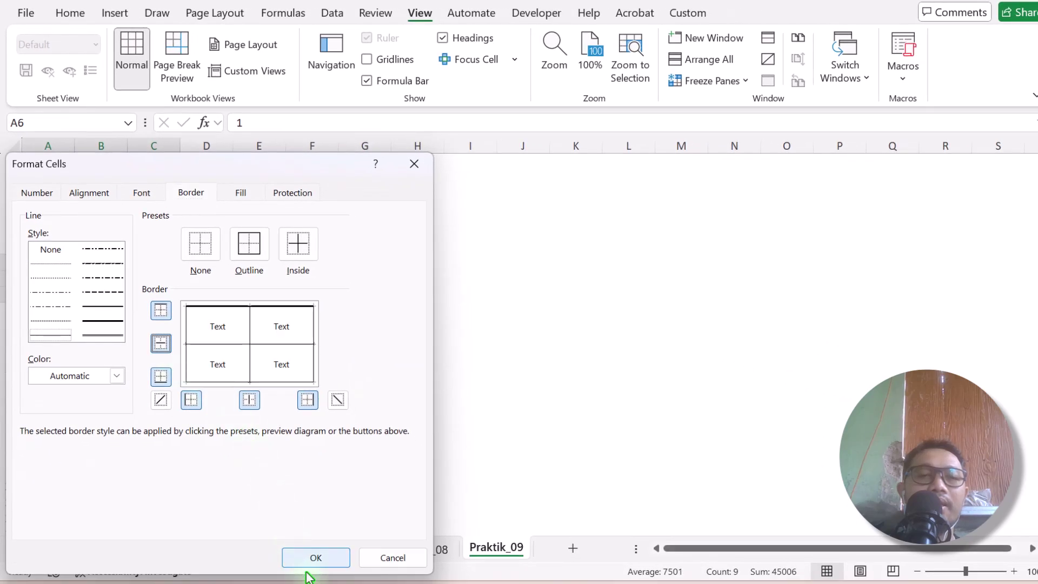
pyautogui.click(316, 557)
pyautogui.click(312, 406)
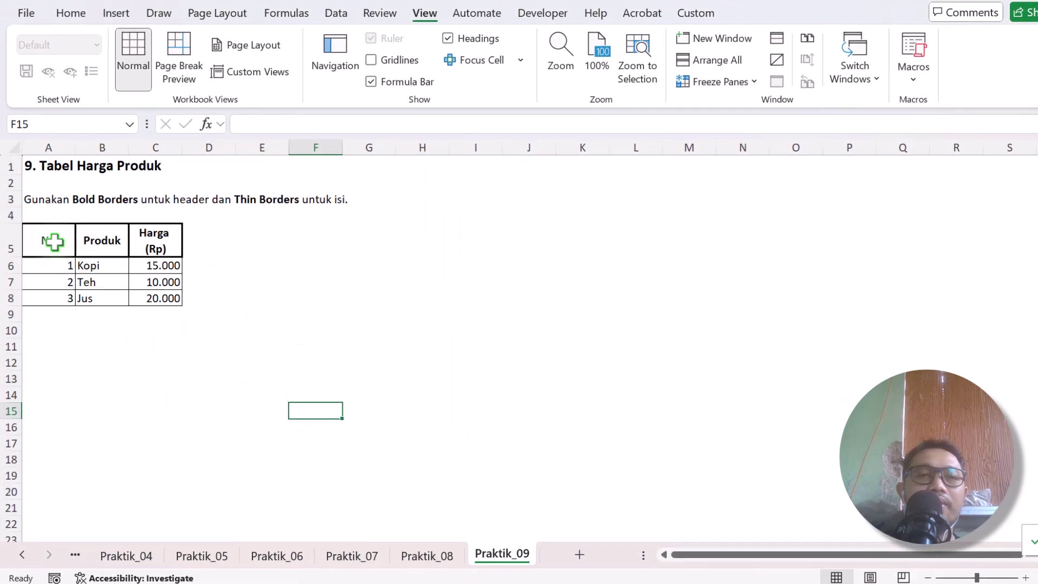
# - Fill the product table's header row A5:C5 with the light turquoise color
pyautogui.moveTo(53, 241); pyautogui.dragTo(155, 242)
pyautogui.click(71, 13)
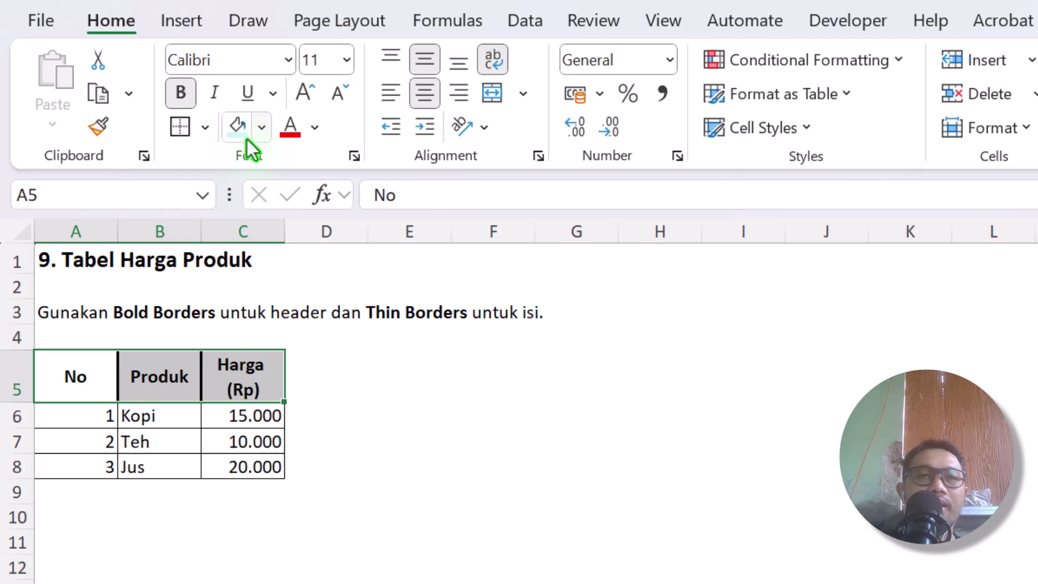
pyautogui.click(238, 125)
pyautogui.click(378, 359)
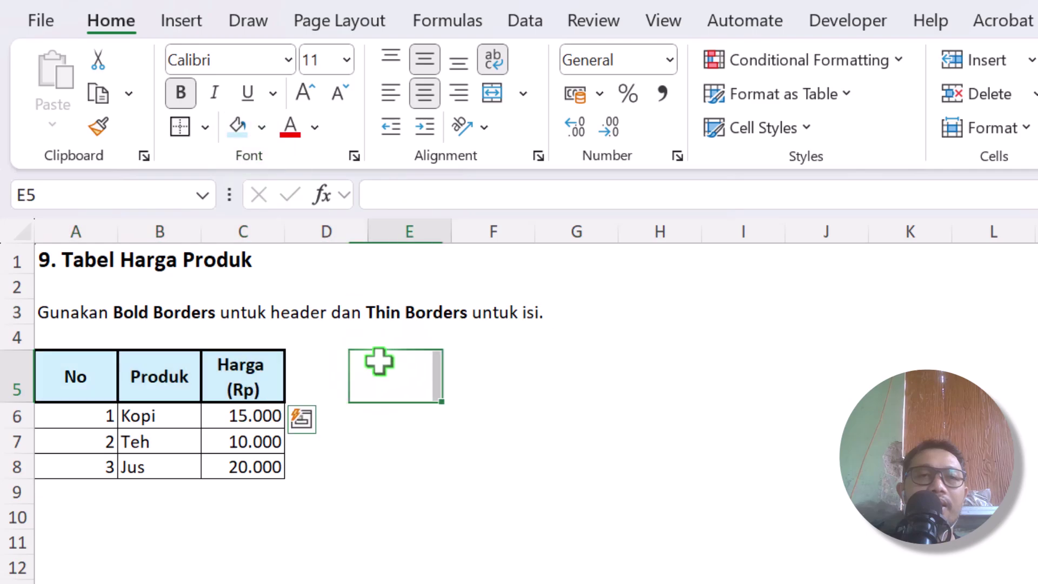
# - AutoFit the width of column A to its contents
pyautogui.click(69, 231)
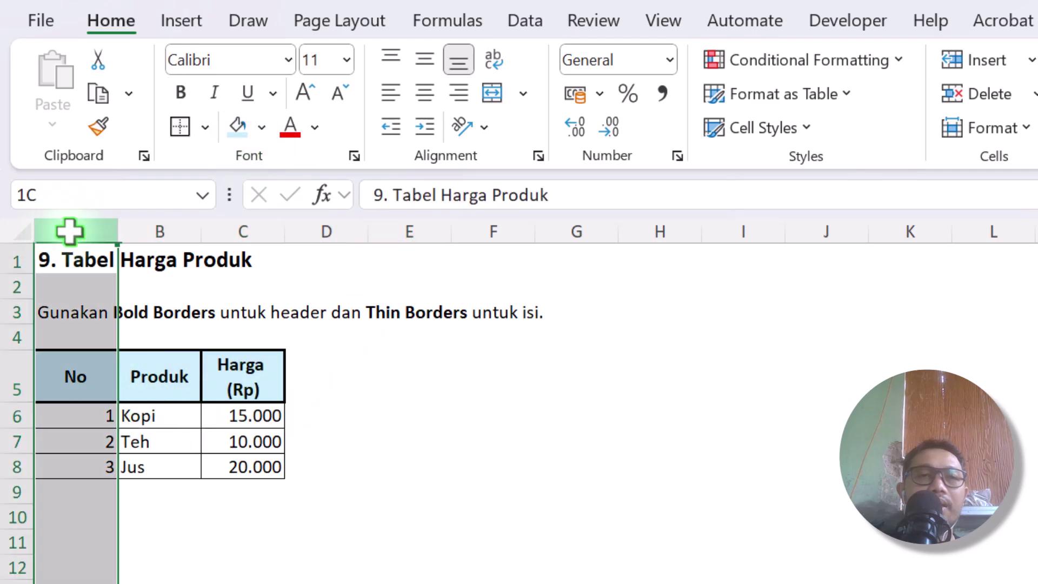
pyautogui.doubleClick(118, 232)
pyautogui.click(216, 263)
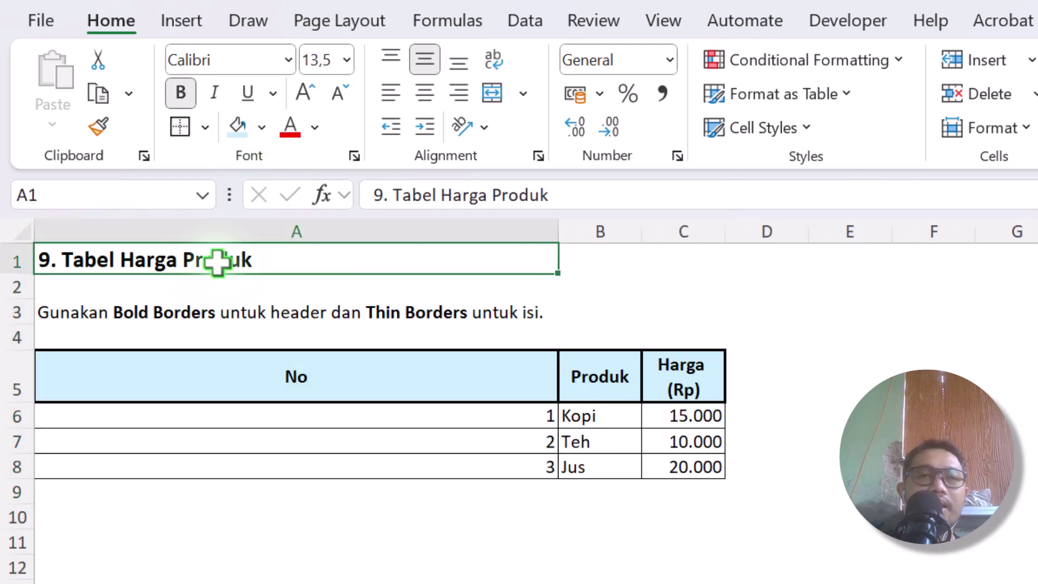
pyautogui.click(243, 292)
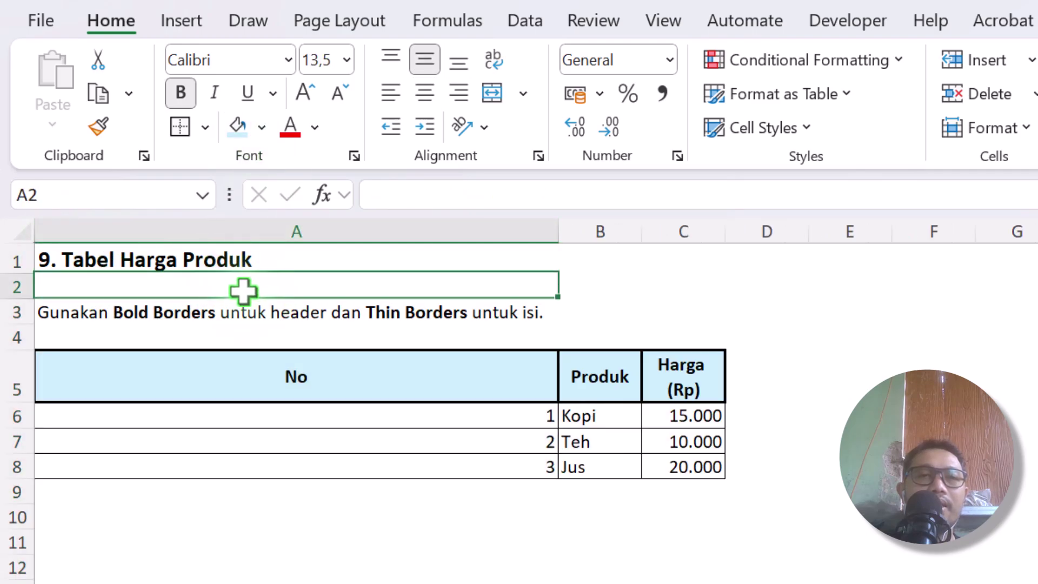
# - Merge and center the instruction text across A3:C3 and the table title across A1:C1
pyautogui.moveTo(265, 312); pyautogui.dragTo(706, 313)
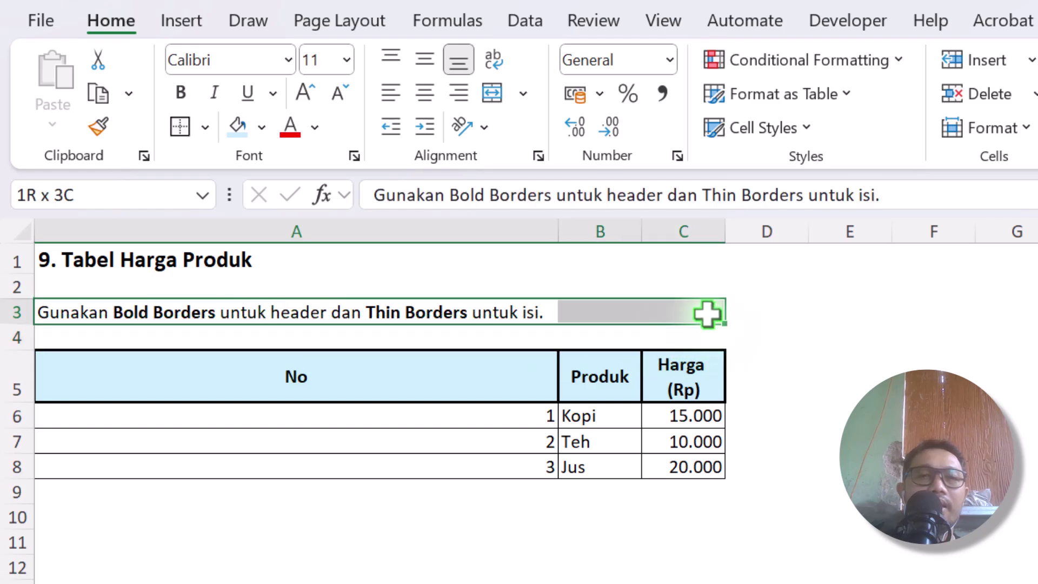
pyautogui.click(492, 93)
pyautogui.click(264, 254)
pyautogui.moveTo(265, 254); pyautogui.dragTo(670, 254)
pyautogui.click(493, 93)
pyautogui.moveTo(379, 379); pyautogui.dragTo(271, 336)
# - AutoFit the column widths of the whole sheet to the product table's contents
pyautogui.click(7, 261)
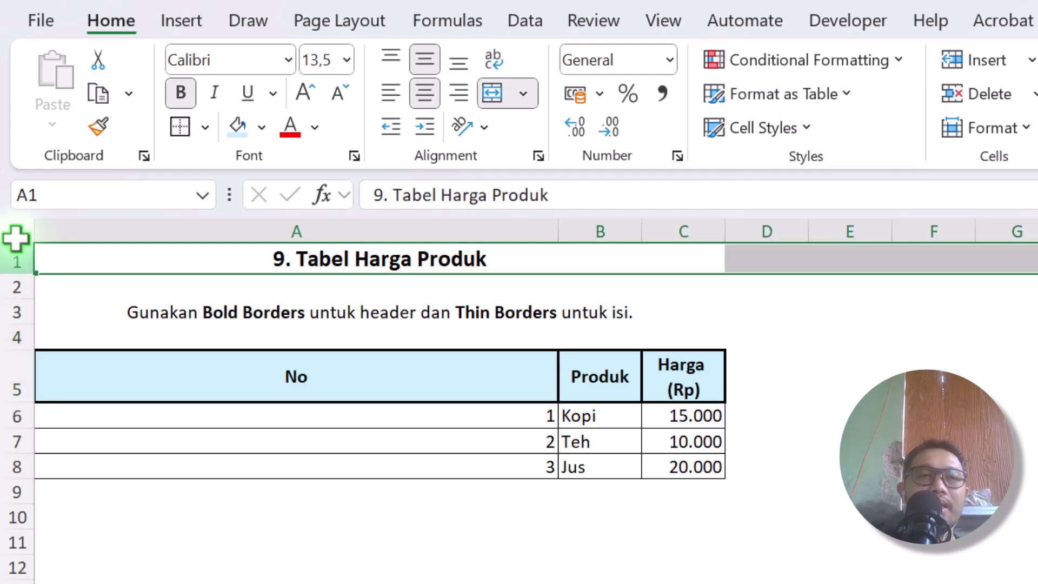
pyautogui.click(19, 234)
pyautogui.moveTo(558, 231); pyautogui.dragTo(558, 231)
pyautogui.doubleClick(558, 232)
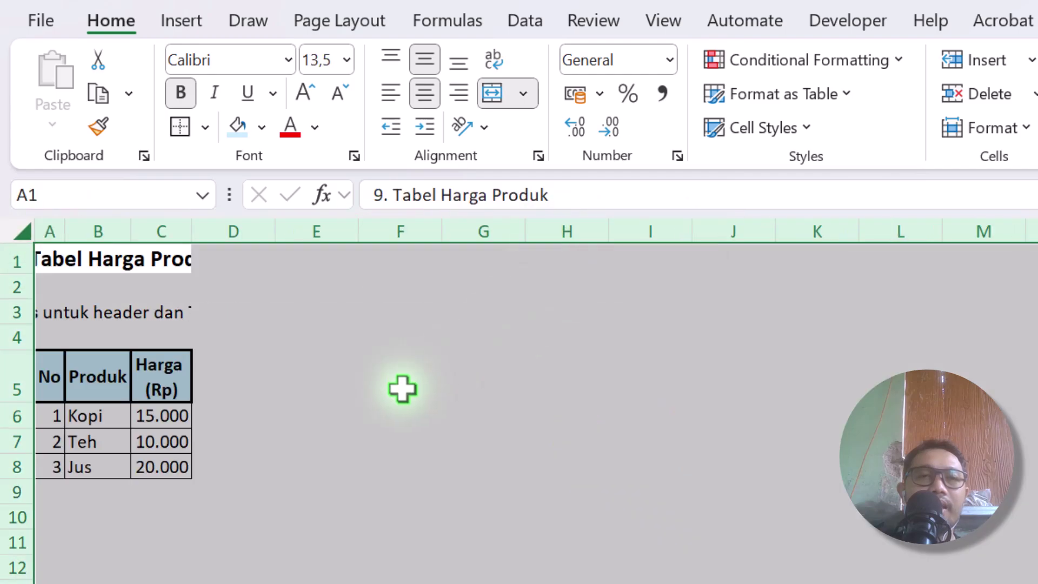
pyautogui.click(401, 379)
# - Widen columns B and C evenly so the title and header texts fit, with column A kept narrow for the numbers
pyautogui.moveTo(48, 227); pyautogui.dragTo(282, 233)
pyautogui.click(261, 377)
pyautogui.moveTo(186, 225); pyautogui.dragTo(65, 227)
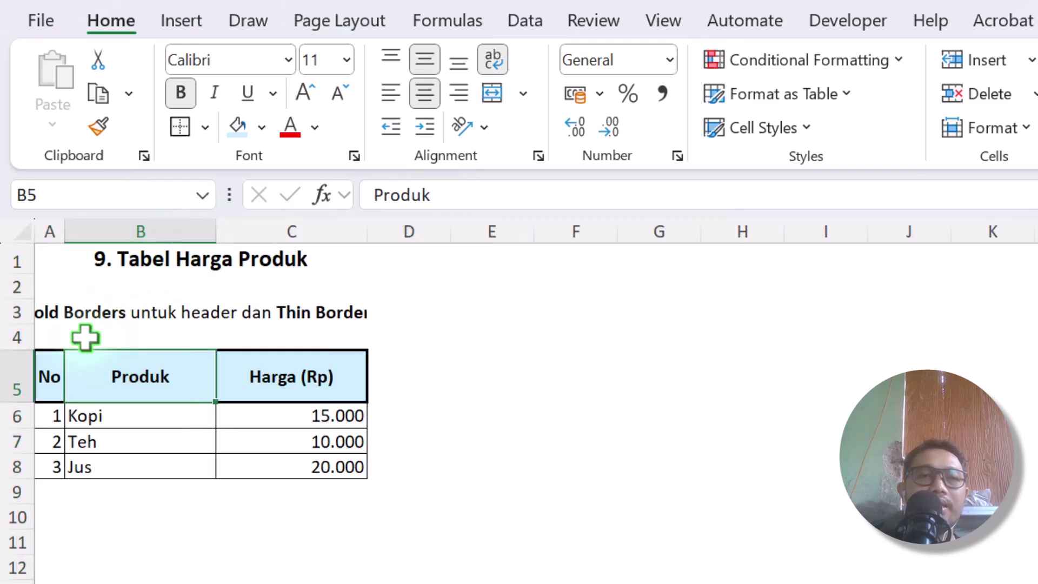
# - Widen columns B and C of the product table so the full instruction text in row 3 fits
pyautogui.click(49, 228)
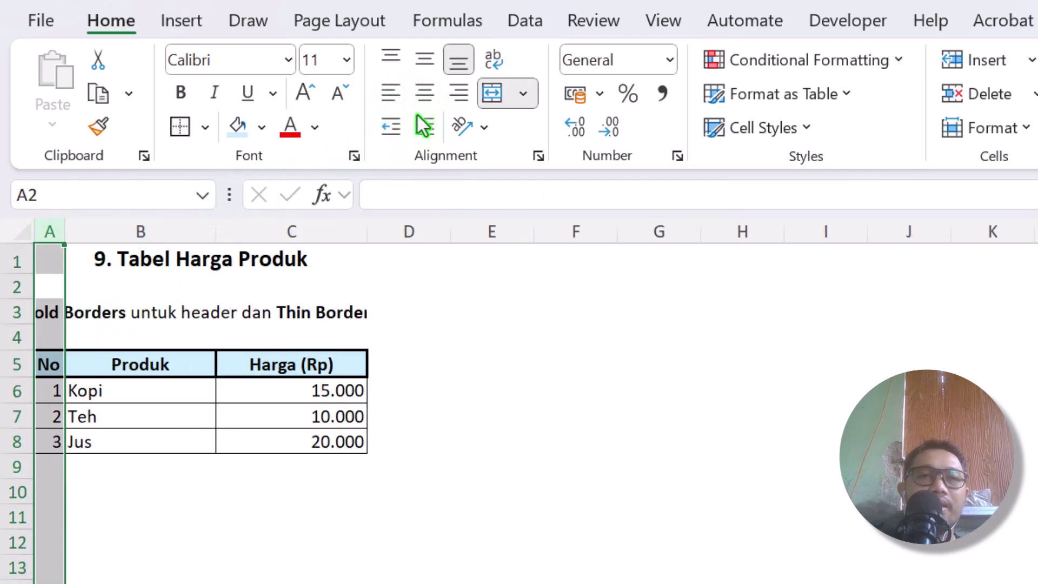
pyautogui.click(465, 309)
pyautogui.click(269, 390)
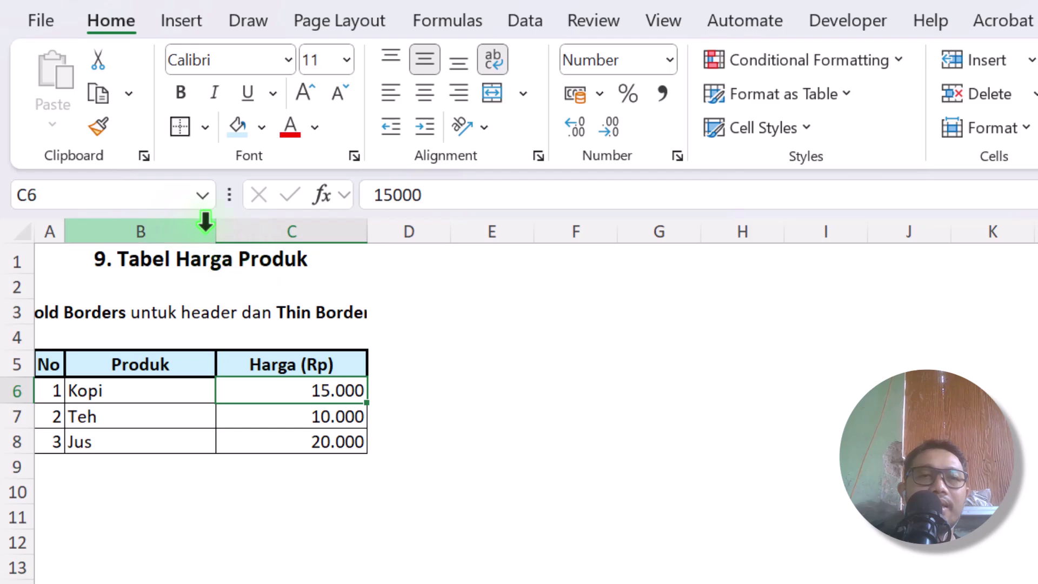
pyautogui.moveTo(216, 232); pyautogui.dragTo(373, 238)
pyautogui.moveTo(526, 232); pyautogui.dragTo(616, 243)
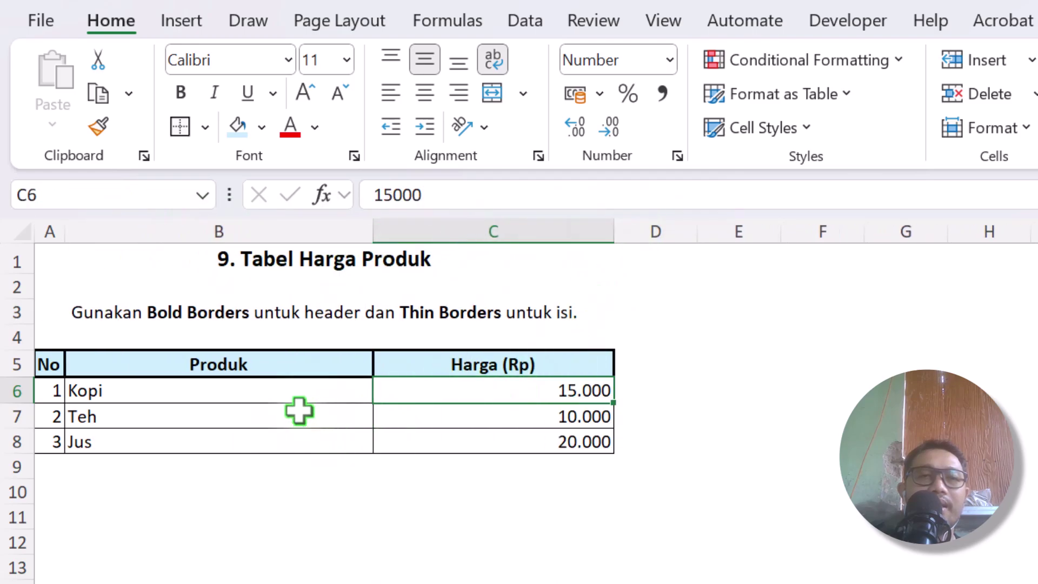
# - Center the prices in C6:C8 and left-align the product names in B6:B8 and the table title in row 1
pyautogui.moveTo(300, 395); pyautogui.dragTo(416, 441)
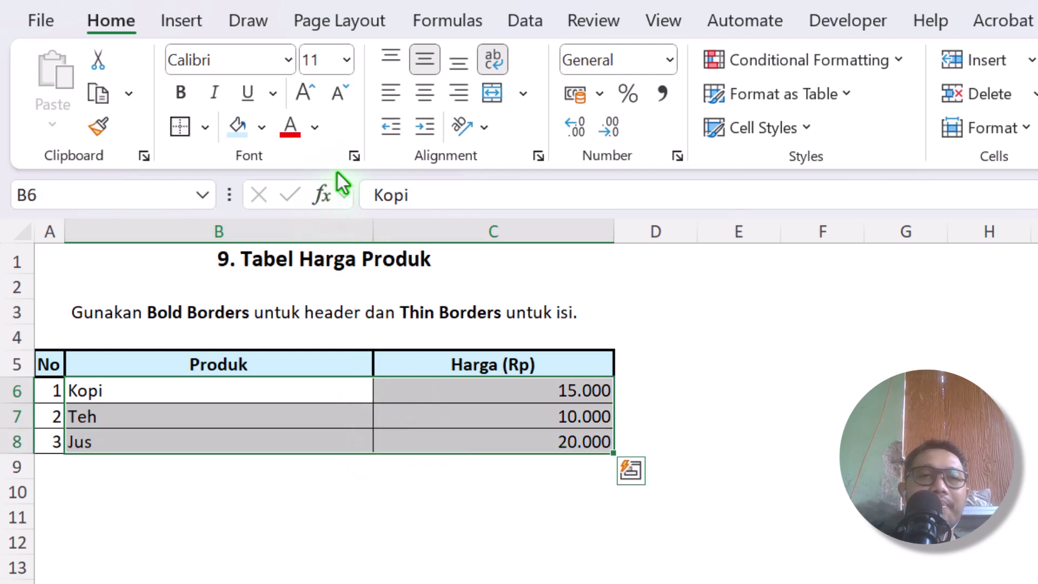
pyautogui.click(425, 93)
pyautogui.moveTo(349, 390); pyautogui.dragTo(349, 447)
pyautogui.click(390, 93)
pyautogui.moveTo(419, 412); pyautogui.dragTo(442, 467)
pyautogui.moveTo(440, 392); pyautogui.dragTo(462, 465)
pyautogui.click(382, 493)
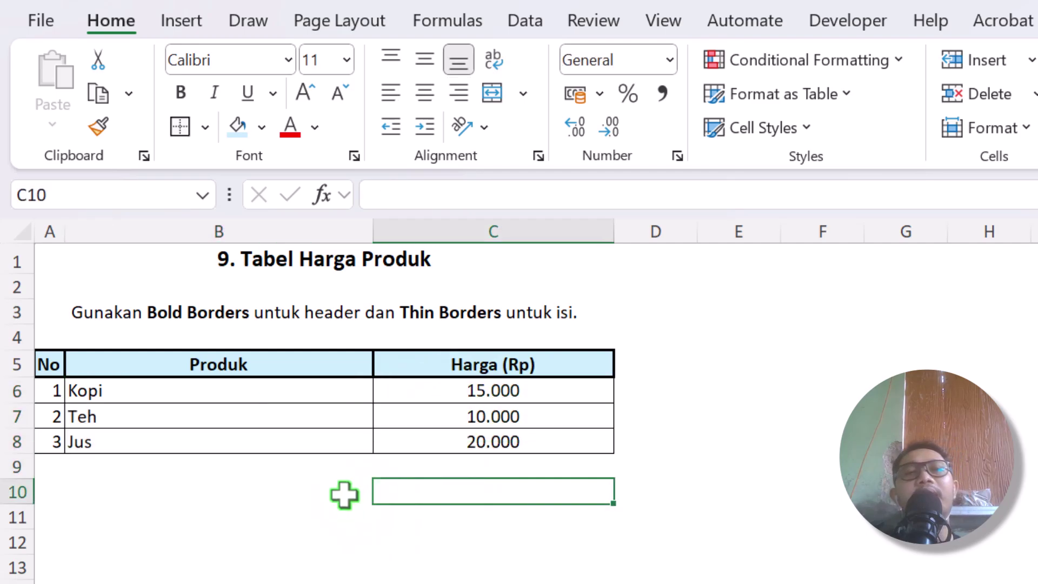
pyautogui.click(470, 261)
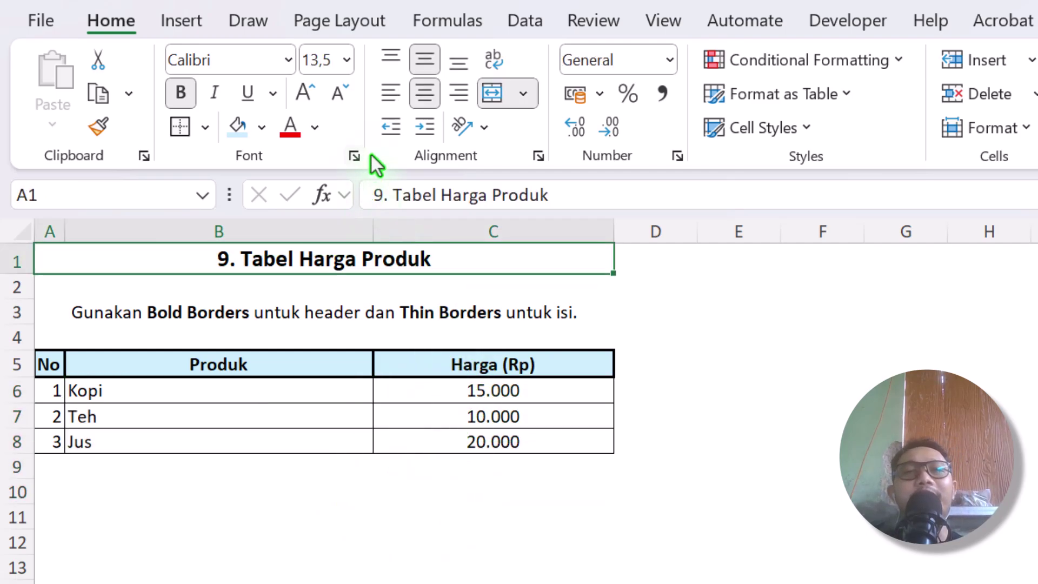
pyautogui.click(400, 93)
# - Apply the Rupiah accounting number format to the prices in C6:C8
pyautogui.moveTo(494, 389); pyautogui.dragTo(514, 447)
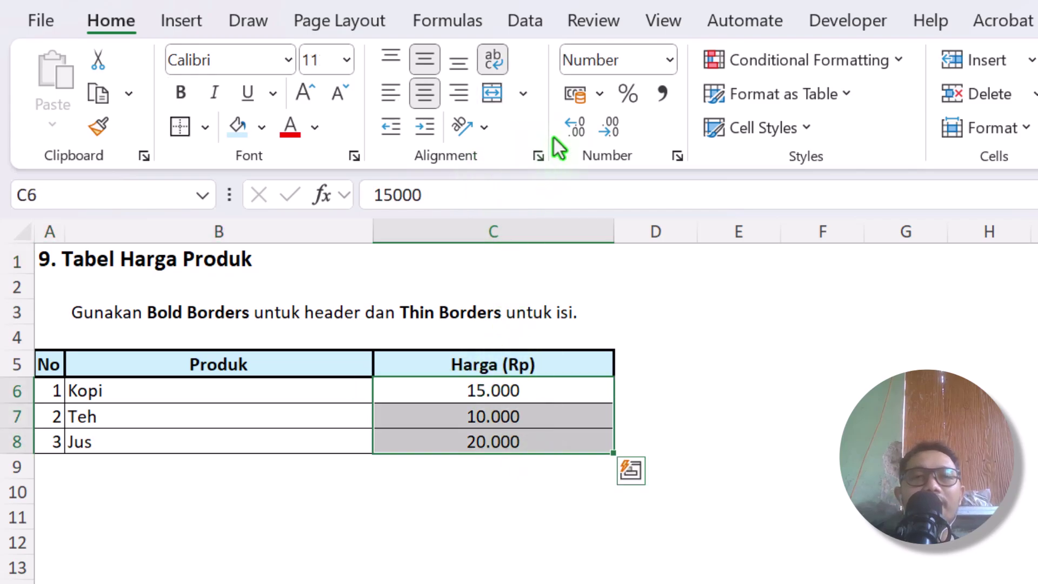
pyautogui.click(600, 94)
pyautogui.click(617, 132)
# - Shorten the header in C5 to "Harga" by removing the currency suffix
pyautogui.click(576, 358)
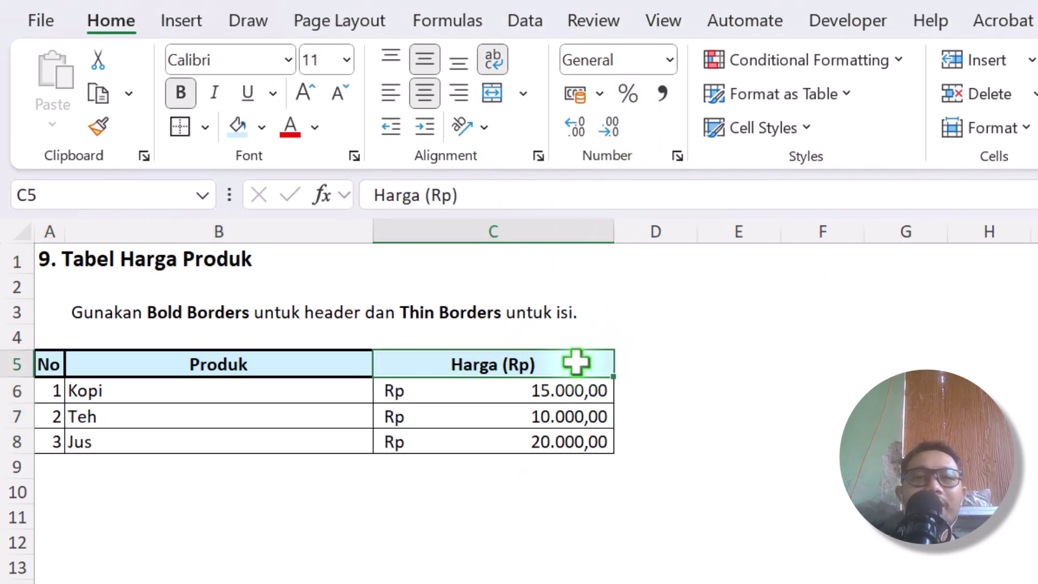
pyautogui.doubleClick(589, 354)
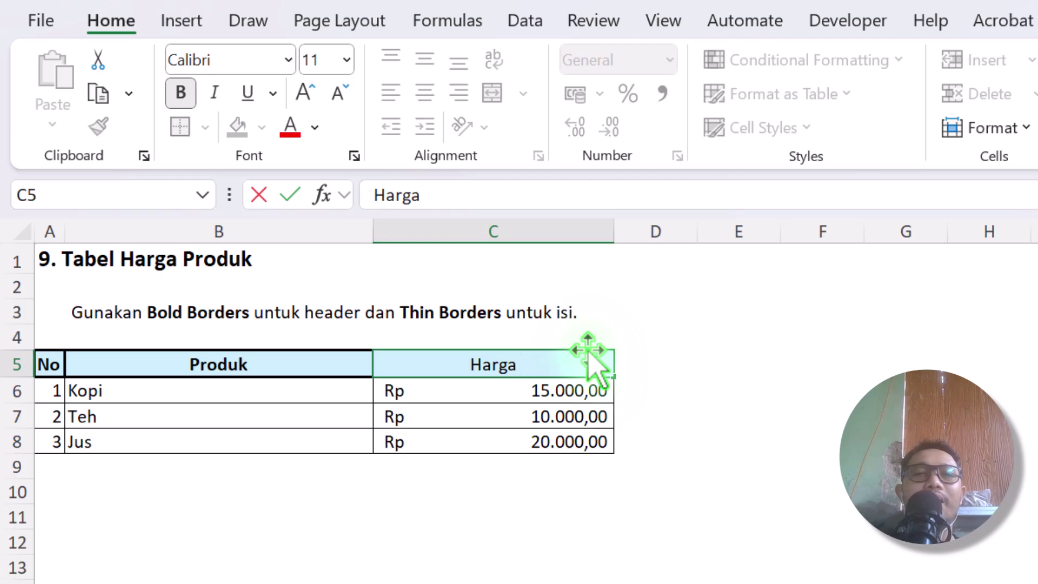
pyautogui.press('Return')
pyautogui.click(709, 416)
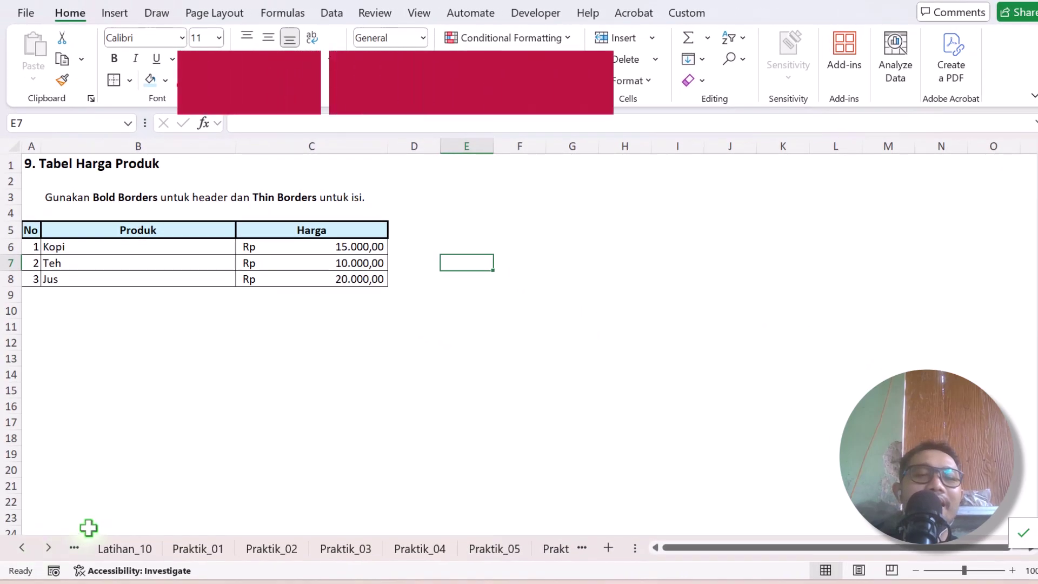
# - Create a copy of the Latihan_10 sheet at the end of the workbook
pyautogui.click(108, 546)
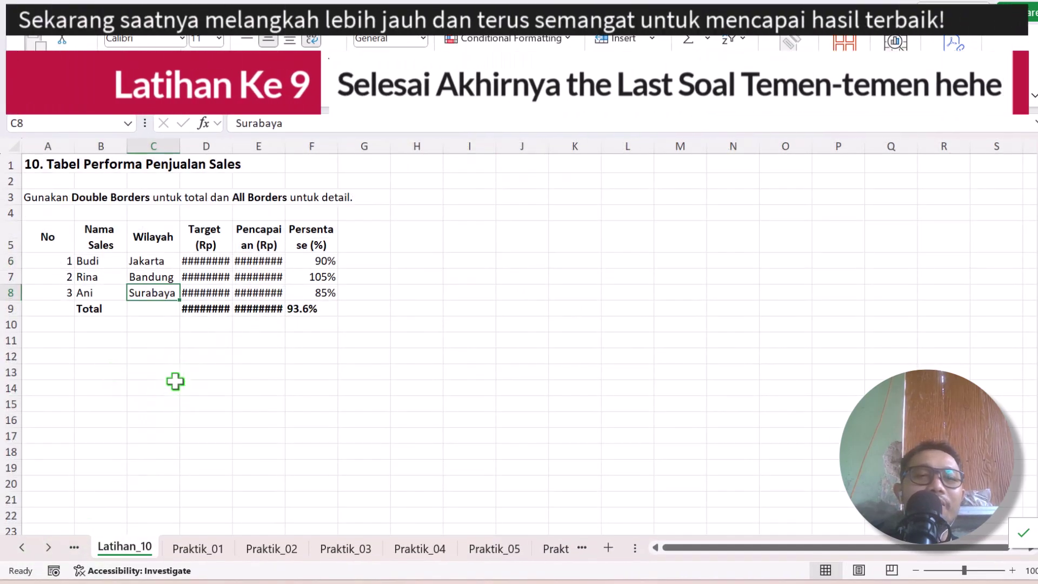
pyautogui.rightClick(141, 548)
pyautogui.click(217, 357)
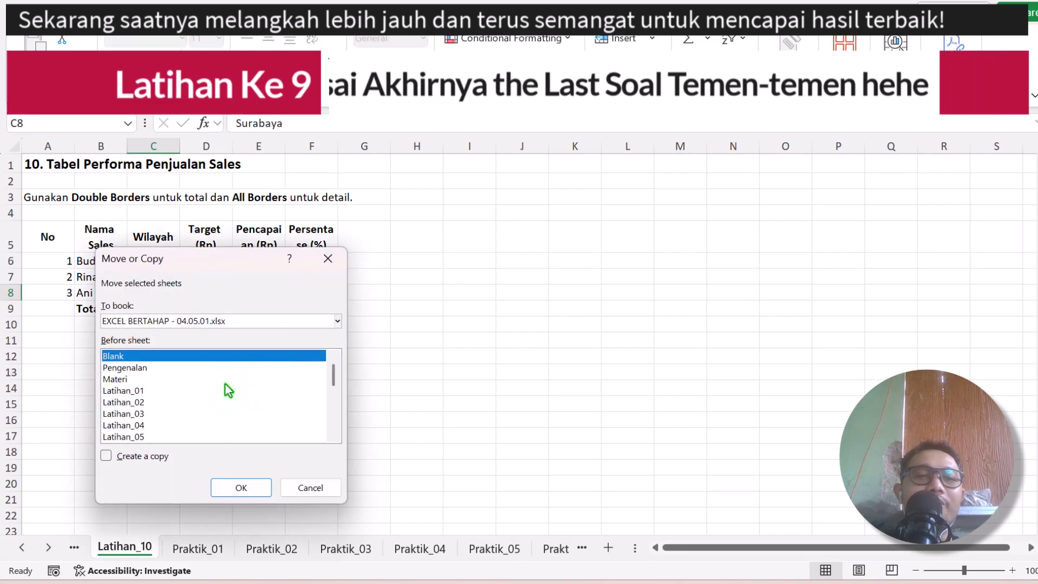
pyautogui.click(146, 437)
pyautogui.click(144, 456)
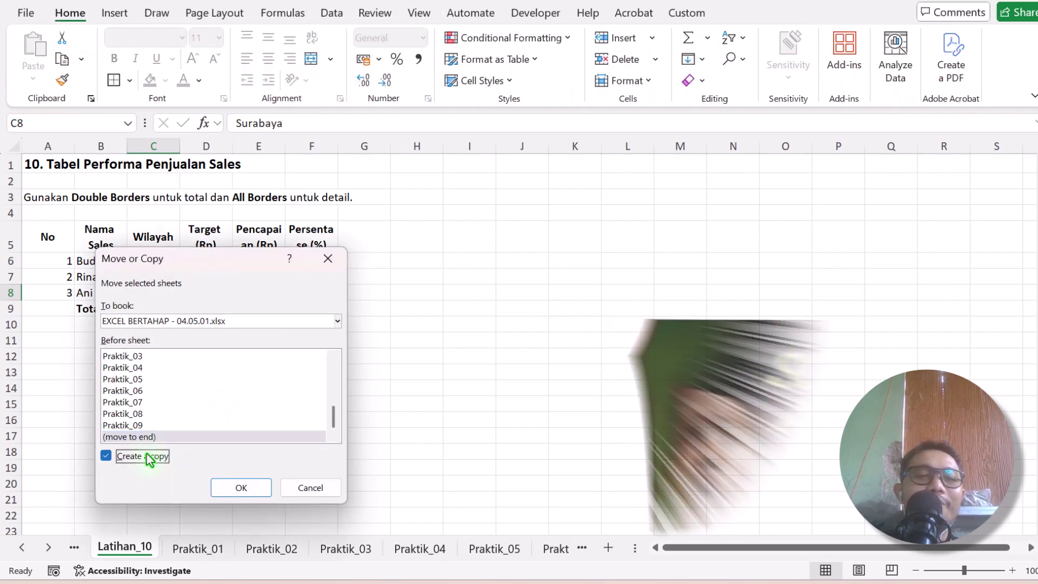
pyautogui.click(237, 489)
# - Rename the copied sheet as Praktik_10
pyautogui.rightClick(493, 549)
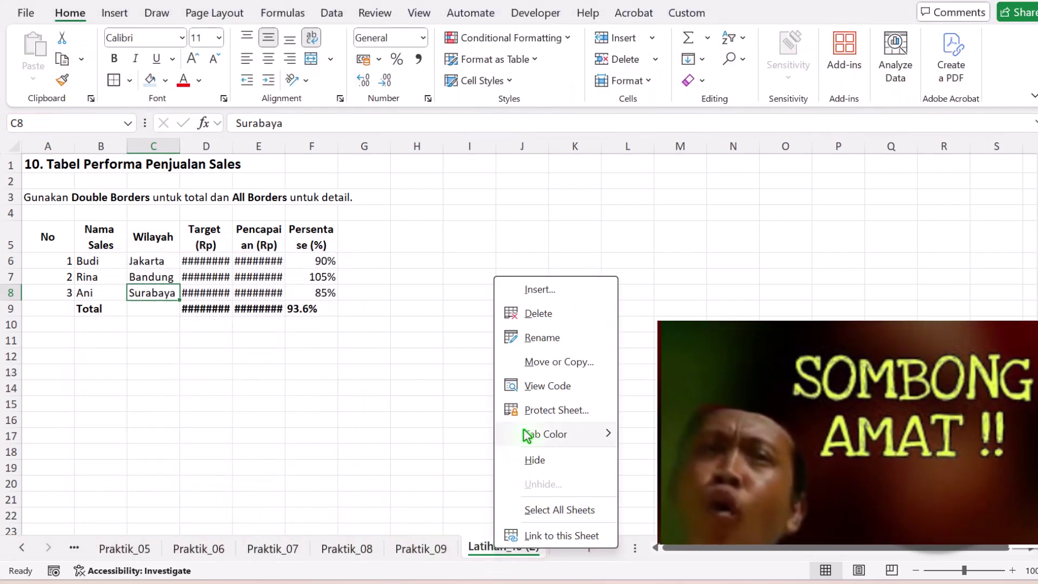
pyautogui.click(552, 337)
pyautogui.write('Prakti')
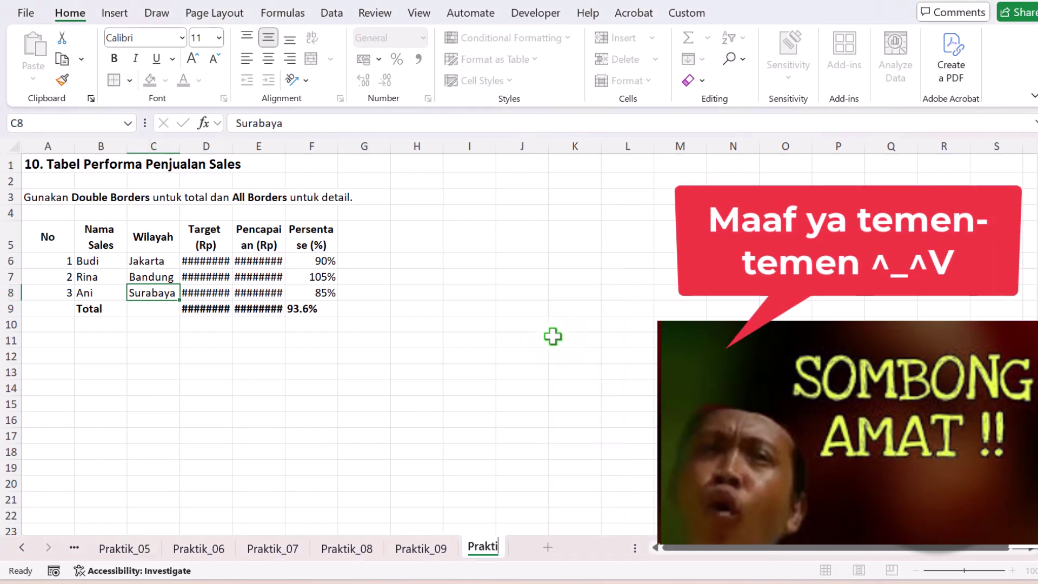
pyautogui.write('k_10')
pyautogui.press('Return')
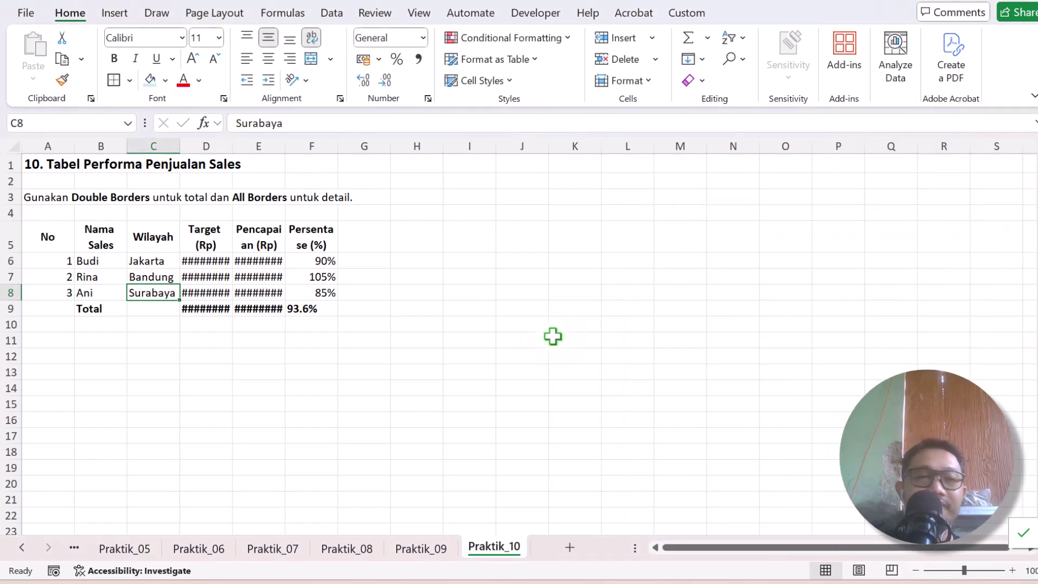
# - Merge and center the Total label across A9:C9
pyautogui.hotkey('ctrl', 'End')
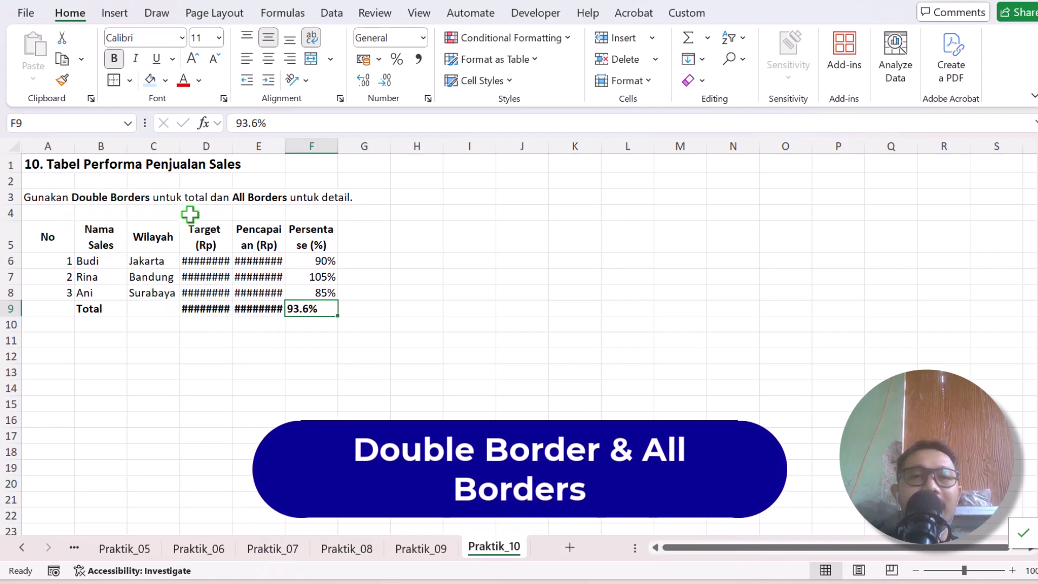
pyautogui.moveTo(78, 318); pyautogui.dragTo(162, 309)
pyautogui.click(311, 59)
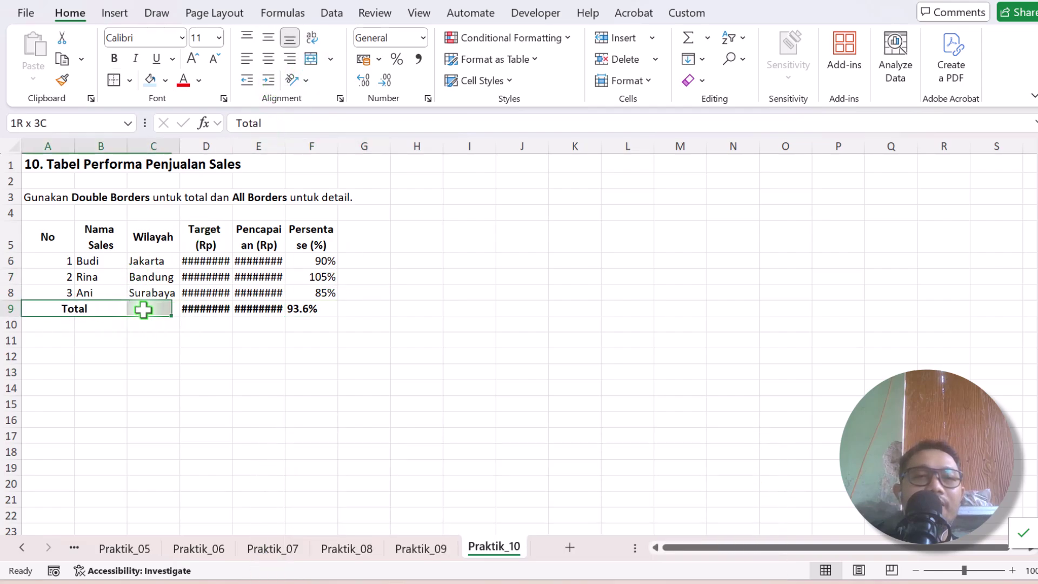
pyautogui.click(311, 59)
pyautogui.click(311, 60)
pyautogui.click(364, 179)
pyautogui.click(258, 212)
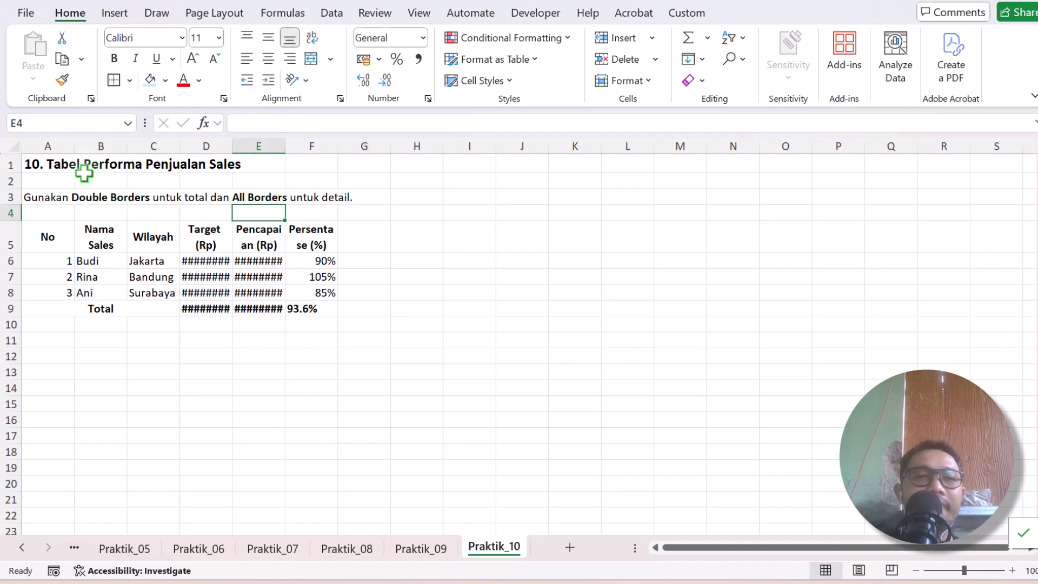
# - AutoFit columns D and E to show their amounts, and widen columns E and F further for their header texts
pyautogui.doubleClick(229, 153)
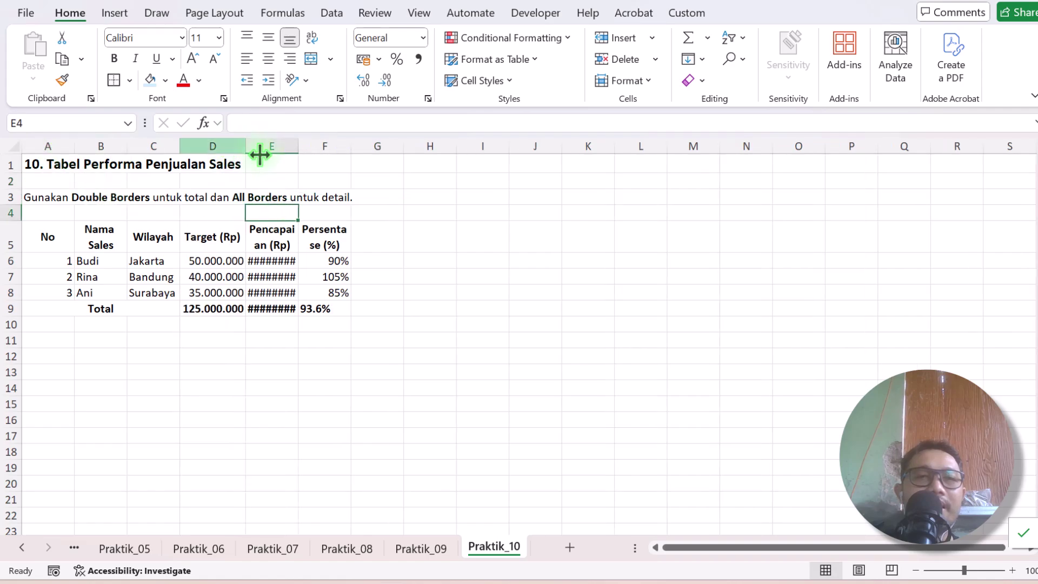
pyautogui.doubleClick(299, 146)
pyautogui.click(338, 237)
pyautogui.click(337, 276)
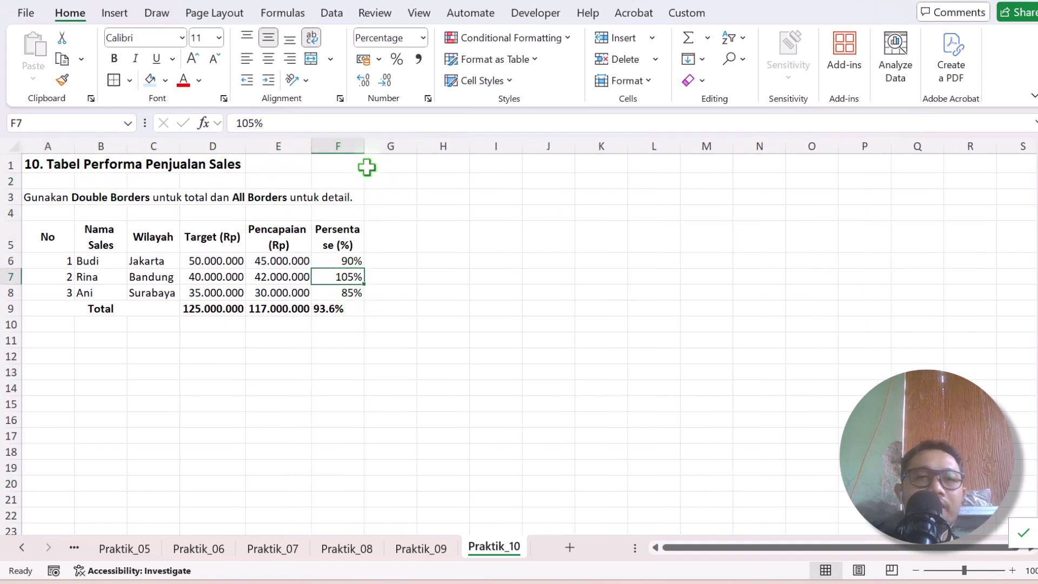
pyautogui.moveTo(364, 146); pyautogui.dragTo(391, 146)
pyautogui.moveTo(312, 146); pyautogui.dragTo(331, 146)
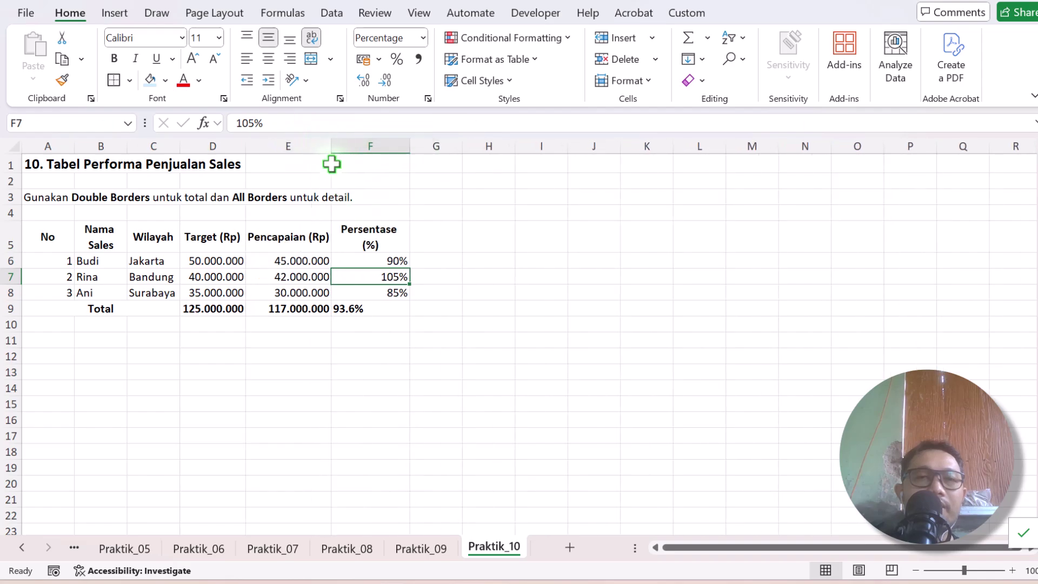
# - Center the contents of column A and restore left alignment for the title in A1
pyautogui.click(204, 247)
pyautogui.click(58, 170)
pyautogui.hotkey('ctrl', 'space')
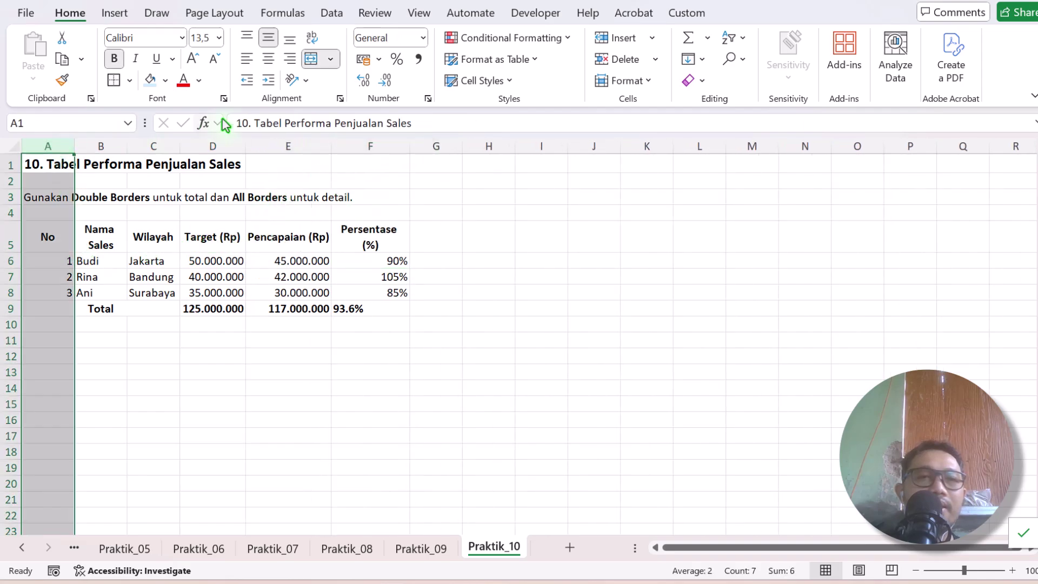
pyautogui.click(268, 58)
pyautogui.click(285, 209)
pyautogui.hotkey('ctrl', 'Home')
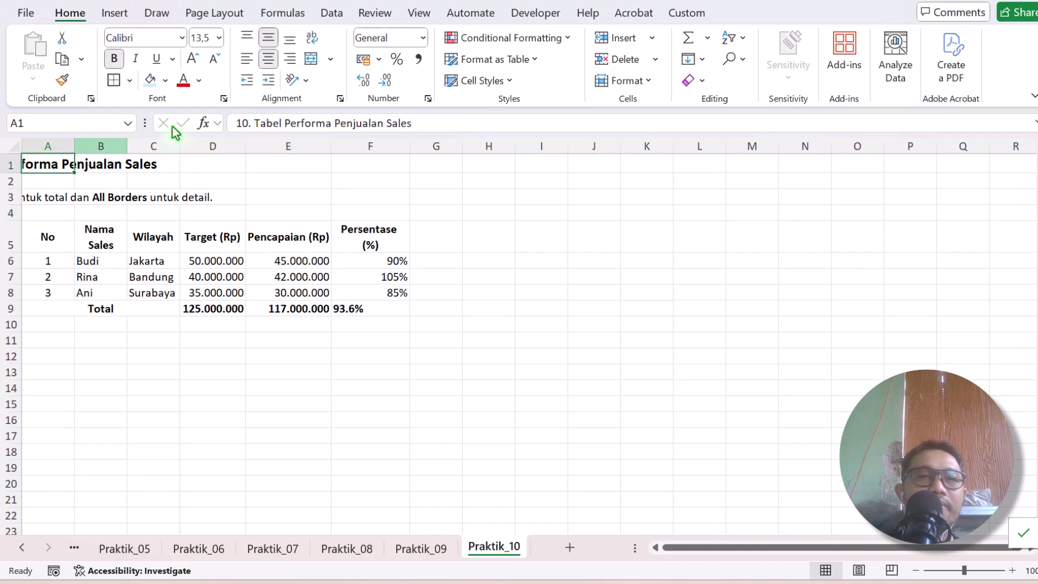
pyautogui.click(244, 60)
pyautogui.click(211, 238)
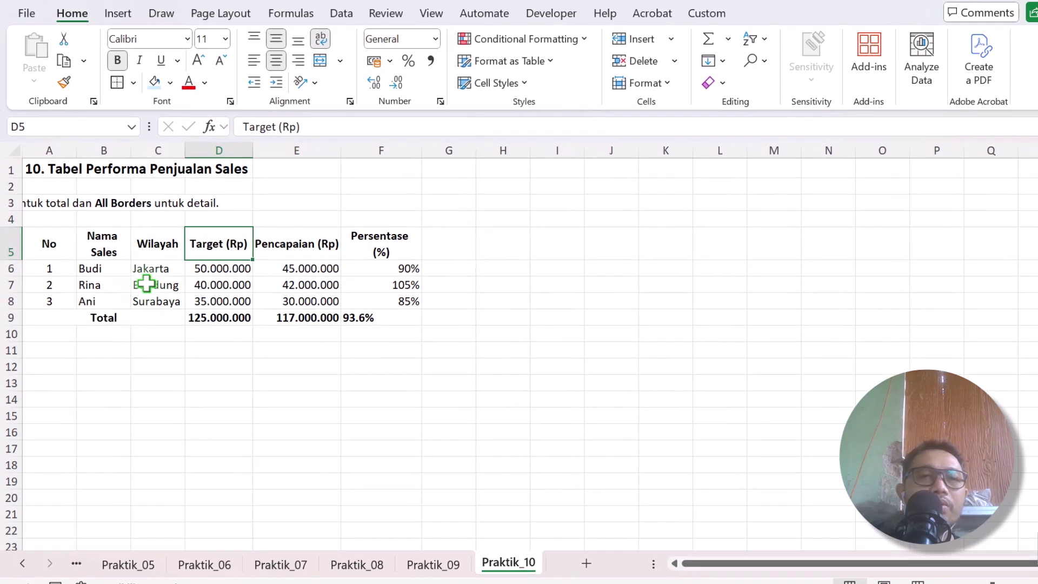
# - Widen column B so the Nama Sales header fits on one line
pyautogui.click(142, 276)
pyautogui.moveTo(179, 208); pyautogui.dragTo(236, 208)
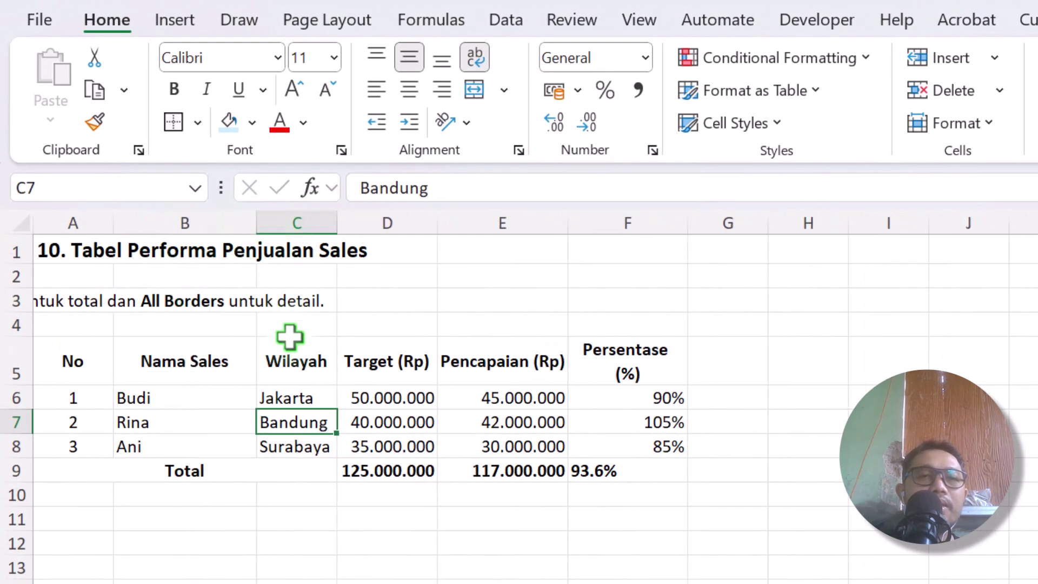
pyautogui.click(267, 317)
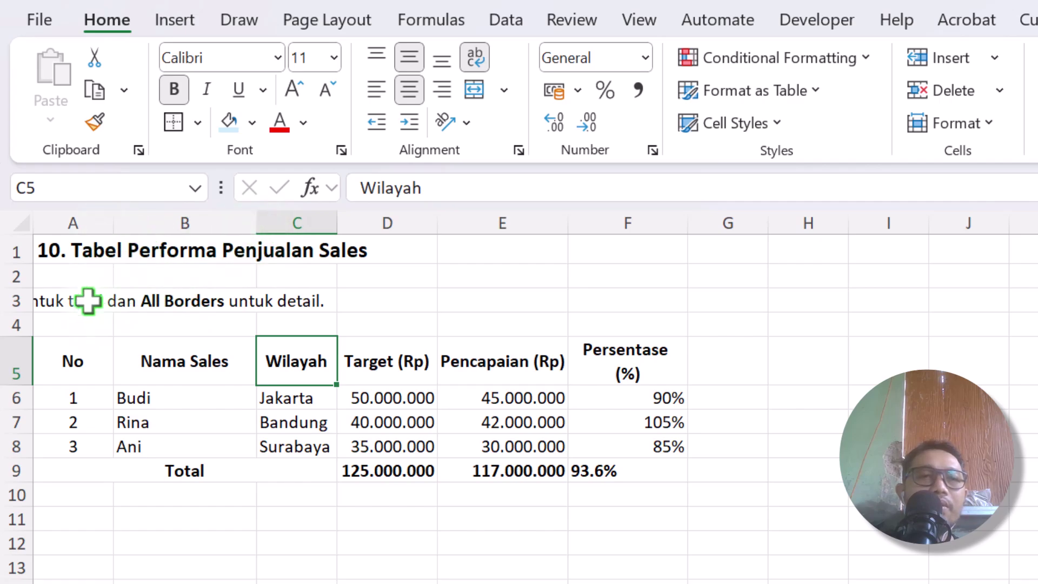
# - Merge the instruction text across A3:F3 and the title across A1:F1, and left-align both
pyautogui.moveTo(86, 299); pyautogui.dragTo(672, 303)
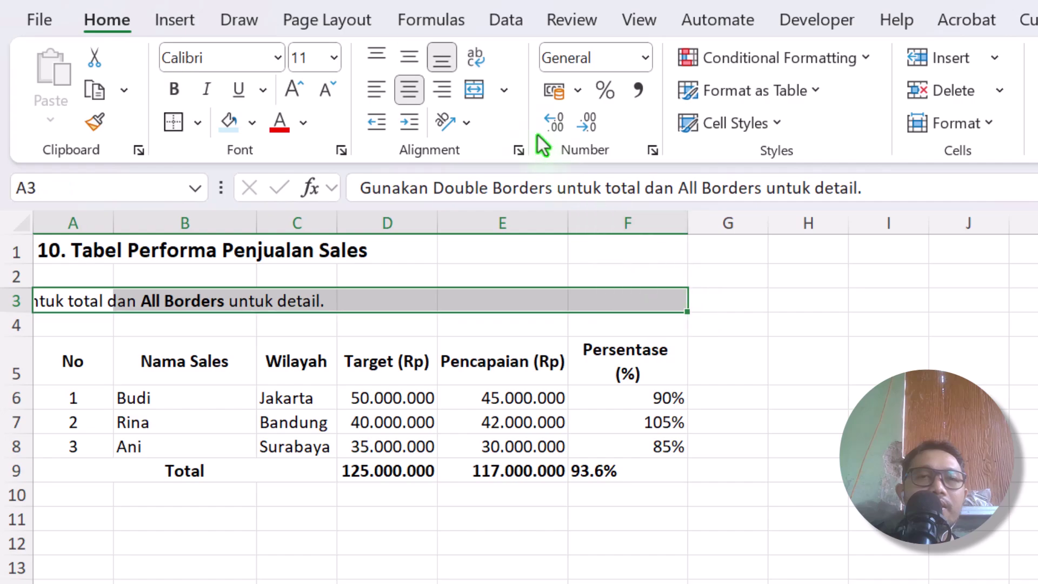
pyautogui.click(470, 97)
pyautogui.click(377, 89)
pyautogui.moveTo(88, 241); pyautogui.dragTo(647, 241)
pyautogui.click(474, 90)
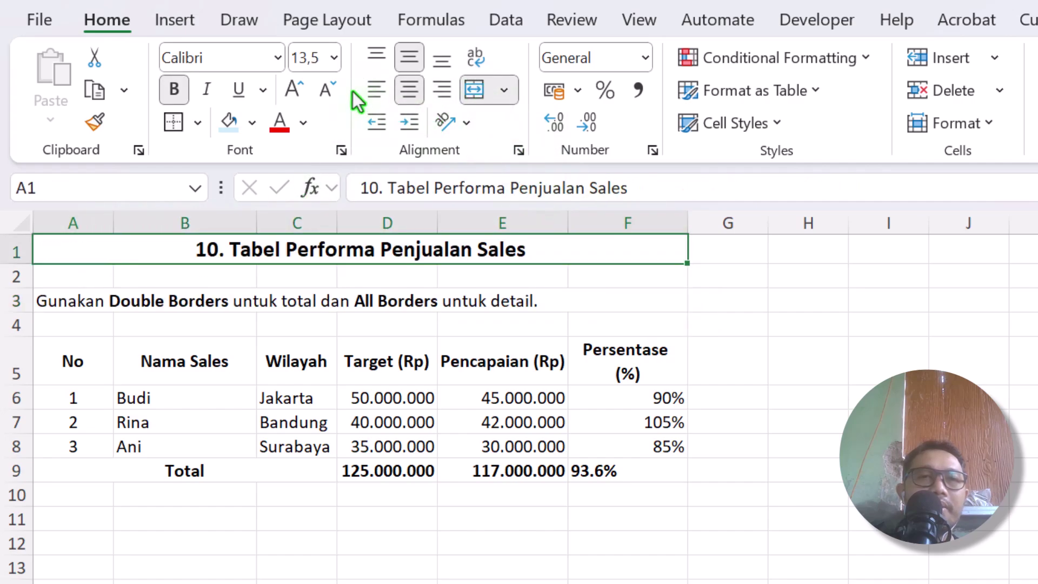
pyautogui.click(370, 97)
pyautogui.click(207, 307)
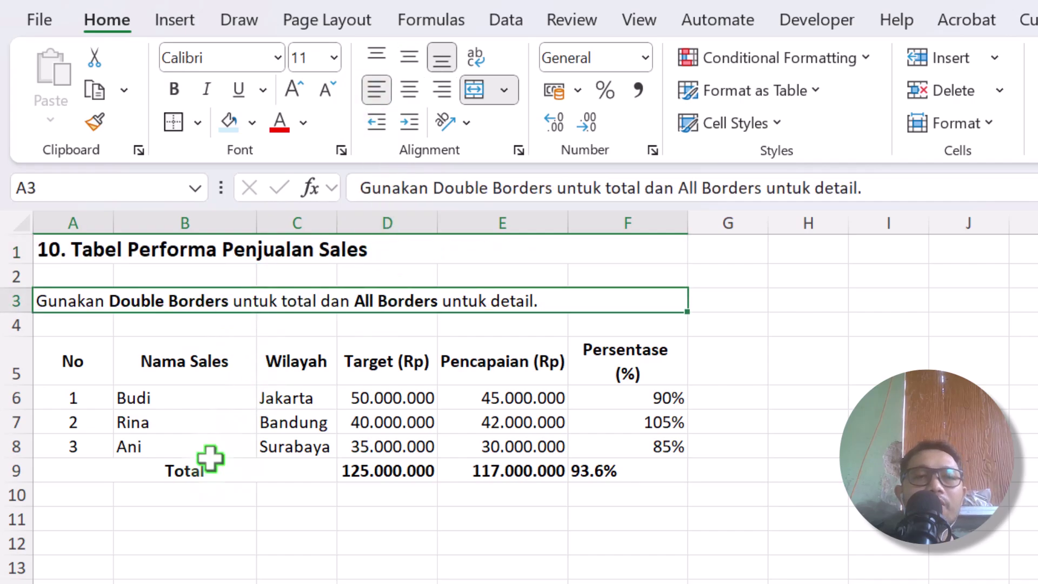
# - Apply double-line outline and inside borders to the Total row, A9:F9
pyautogui.moveTo(211, 465); pyautogui.dragTo(673, 476)
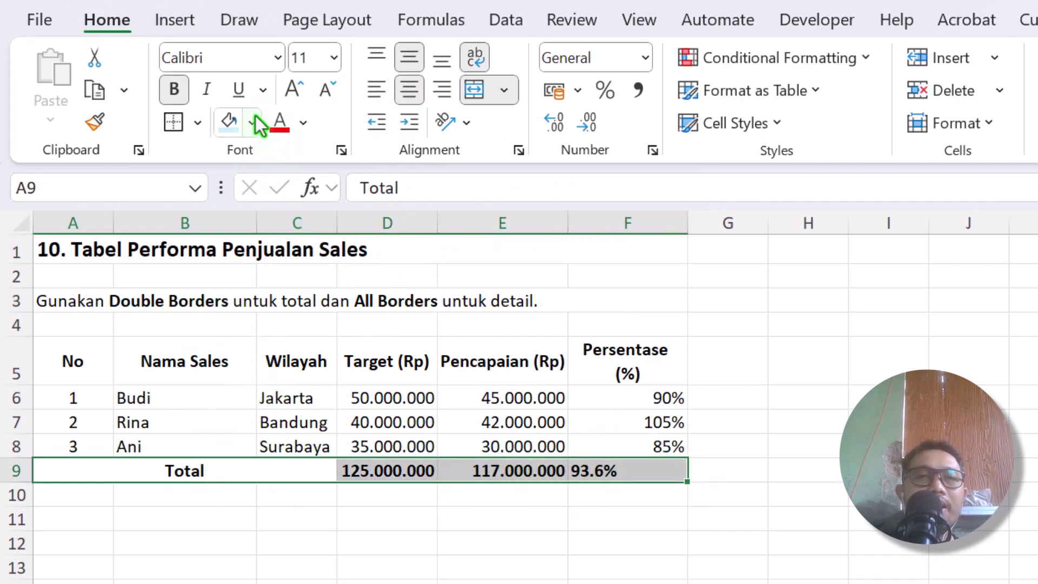
pyautogui.click(197, 122)
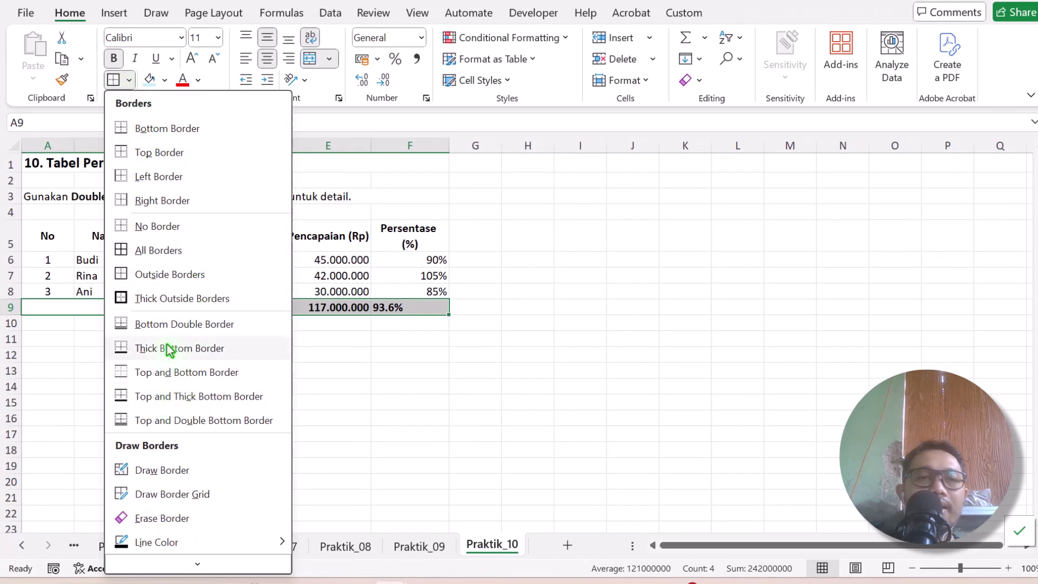
pyautogui.scroll(-2, 171, 498)
pyautogui.click(193, 557)
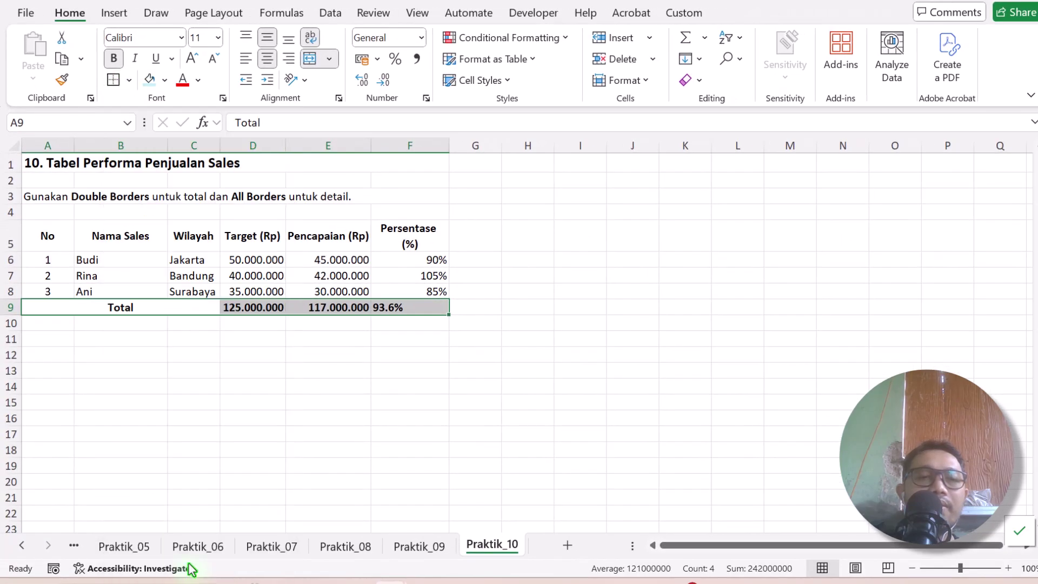
pyautogui.click(486, 272)
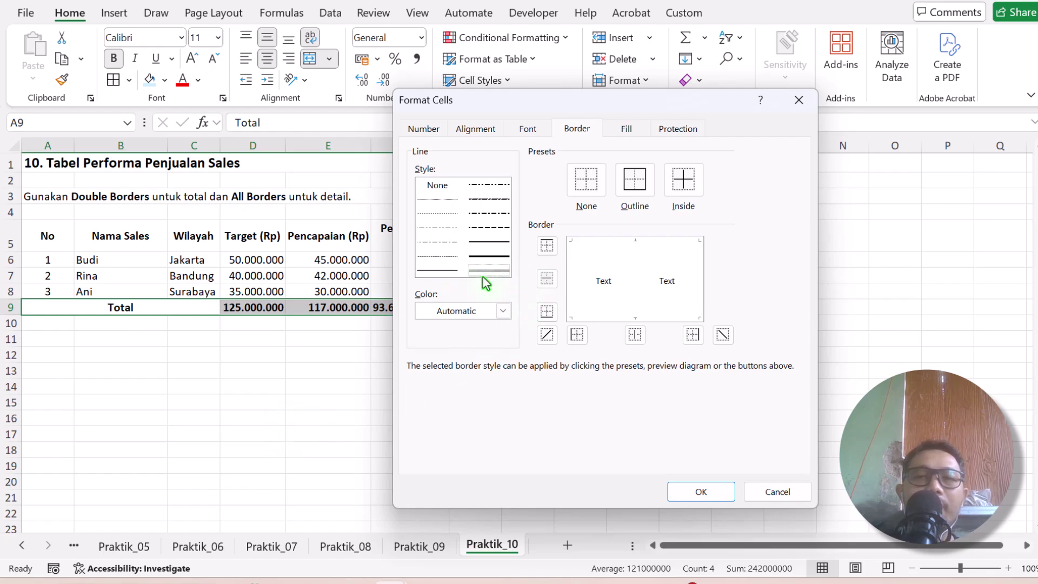
pyautogui.click(641, 205)
pyautogui.click(682, 183)
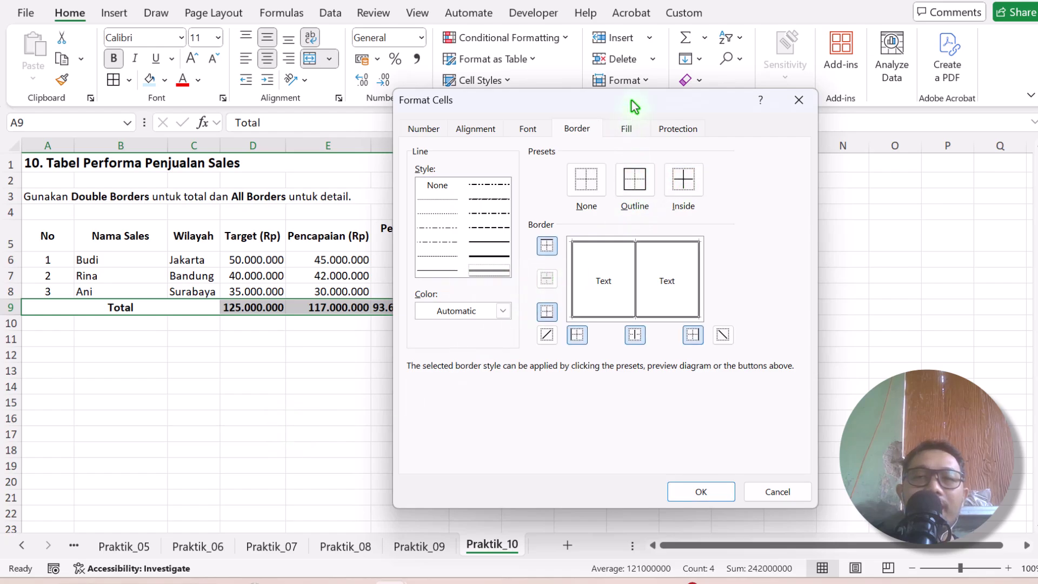
pyautogui.moveTo(628, 130); pyautogui.dragTo(646, 22)
pyautogui.press('Return')
pyautogui.click(410, 357)
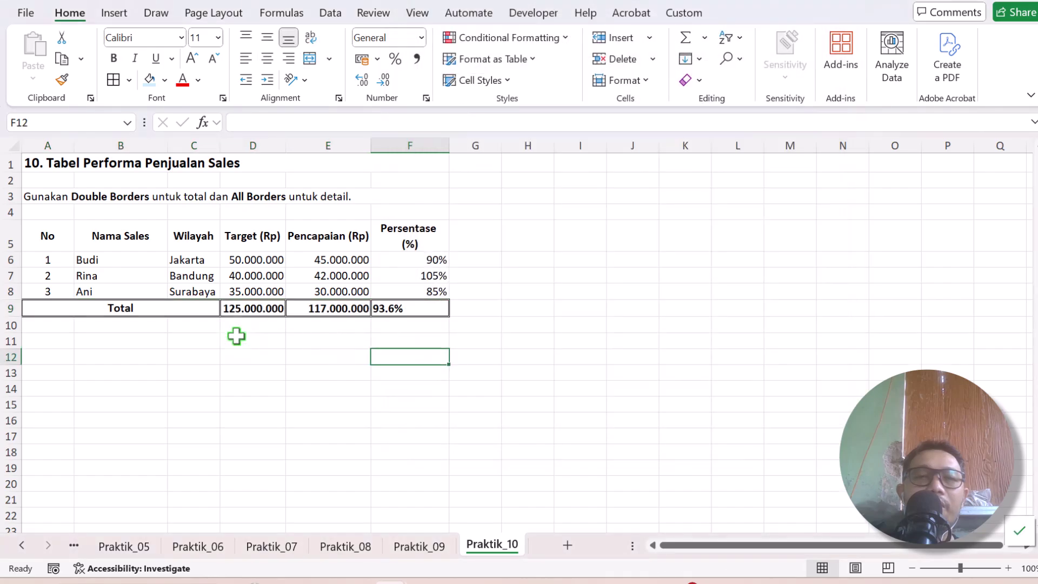
# - Increase the height of row 9 and center the contents of the Total row A9:F9
pyautogui.moveTo(213, 313); pyautogui.dragTo(343, 313)
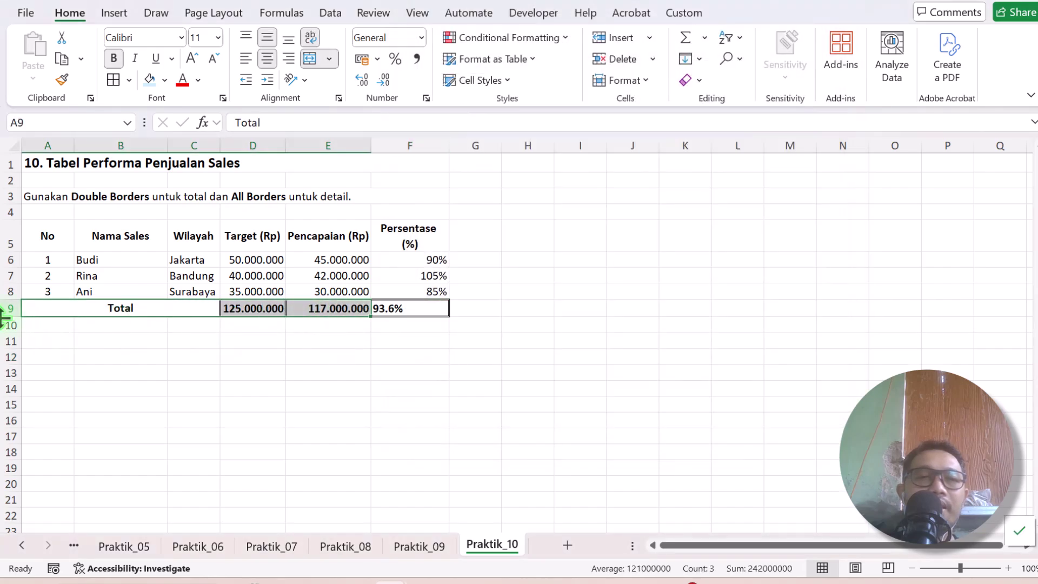
pyautogui.moveTo(6, 318); pyautogui.dragTo(8, 325)
pyautogui.click(92, 331)
pyautogui.moveTo(92, 326); pyautogui.dragTo(140, 325)
pyautogui.press('Return')
pyautogui.moveTo(48, 313); pyautogui.dragTo(407, 309)
pyautogui.click(267, 59)
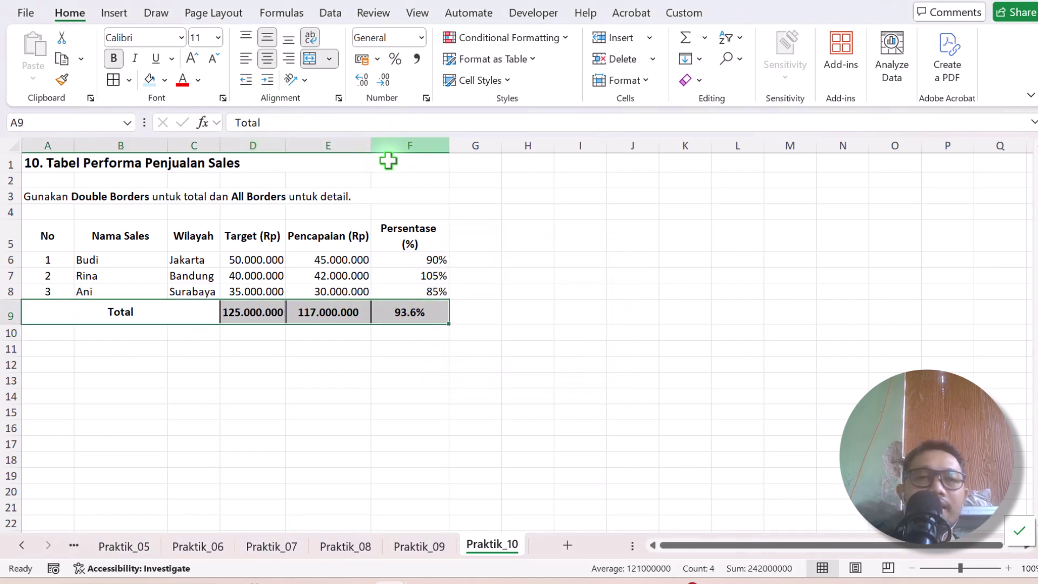
pyautogui.click(410, 235)
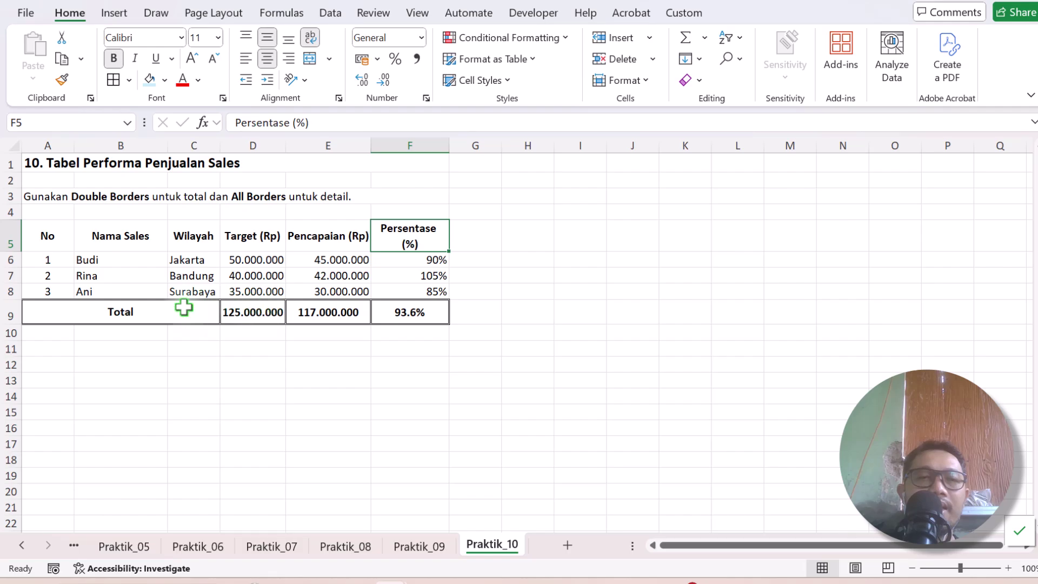
# - Fill the Total row A9:F9 with a very light grey color
pyautogui.moveTo(184, 307); pyautogui.dragTo(394, 301)
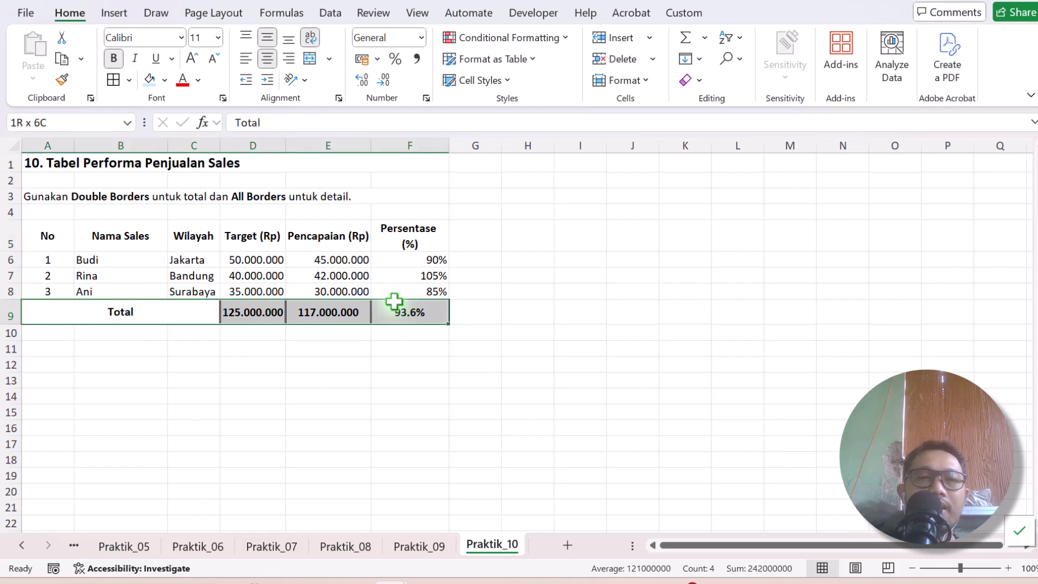
pyautogui.click(165, 80)
pyautogui.click(194, 259)
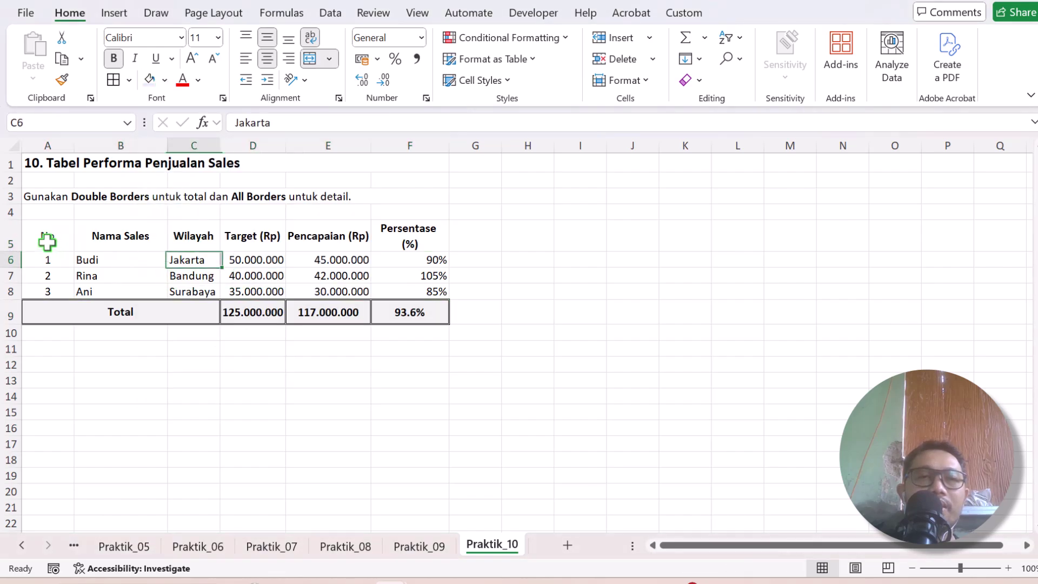
# - Widen column F so the Persentase (%) header fits on one line
pyautogui.moveTo(47, 238); pyautogui.dragTo(417, 232)
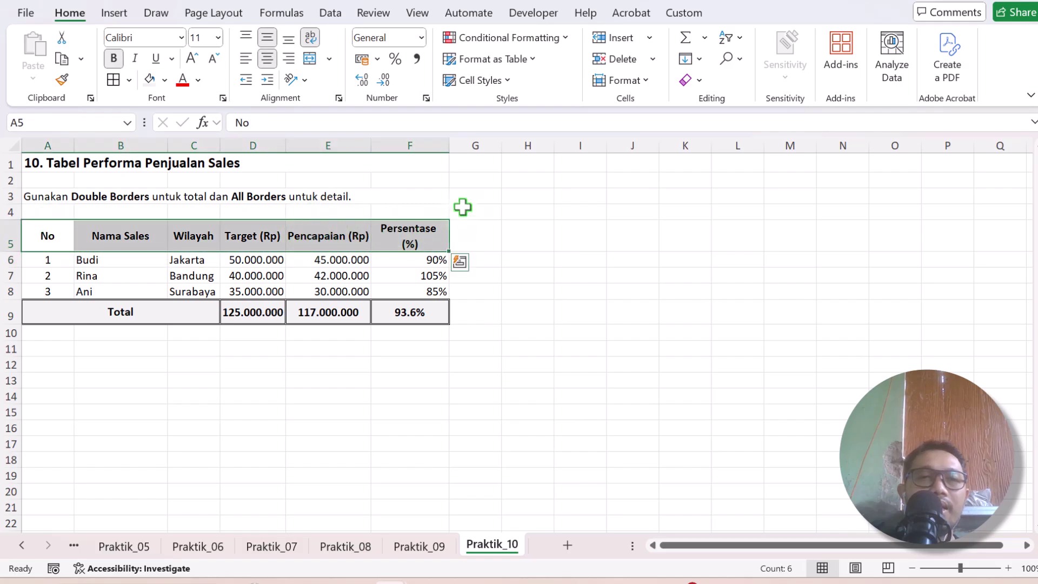
pyautogui.click(430, 180)
pyautogui.moveTo(449, 145); pyautogui.dragTo(468, 146)
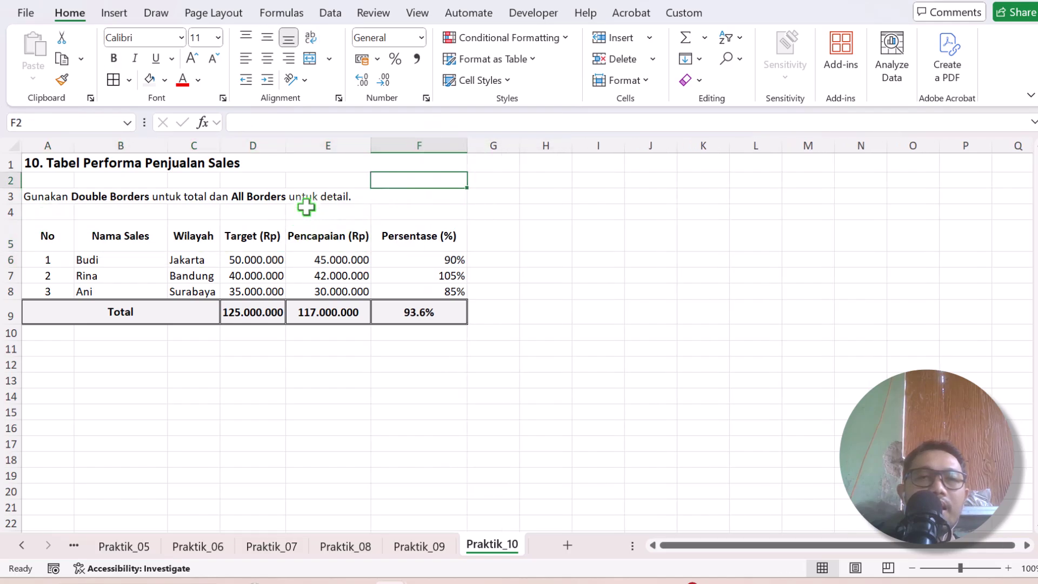
# - Apply All Borders to the header and detail rows, A5:F8
pyautogui.moveTo(46, 246); pyautogui.dragTo(417, 289)
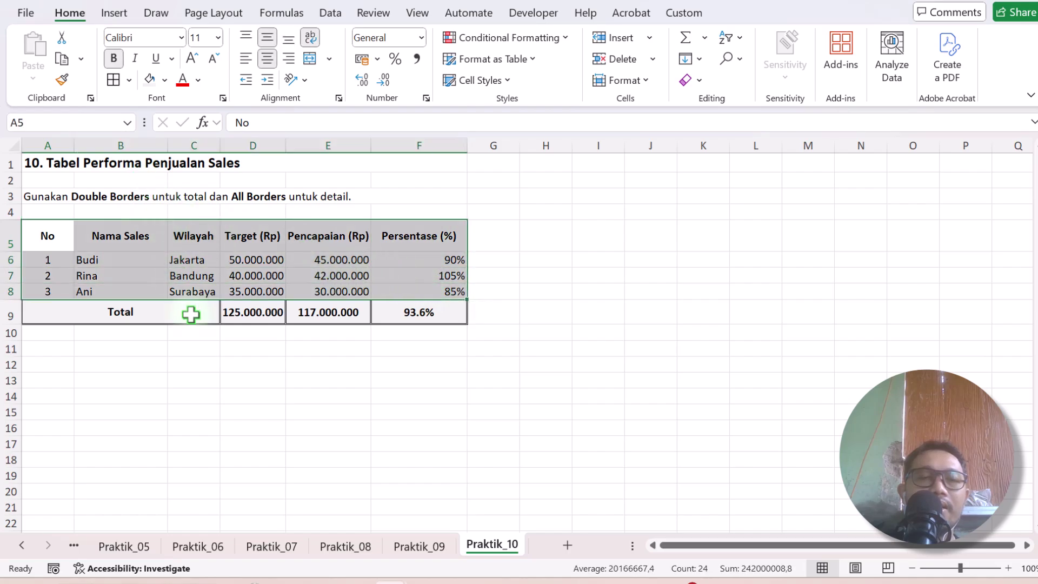
pyautogui.click(130, 82)
pyautogui.click(204, 250)
pyautogui.click(275, 349)
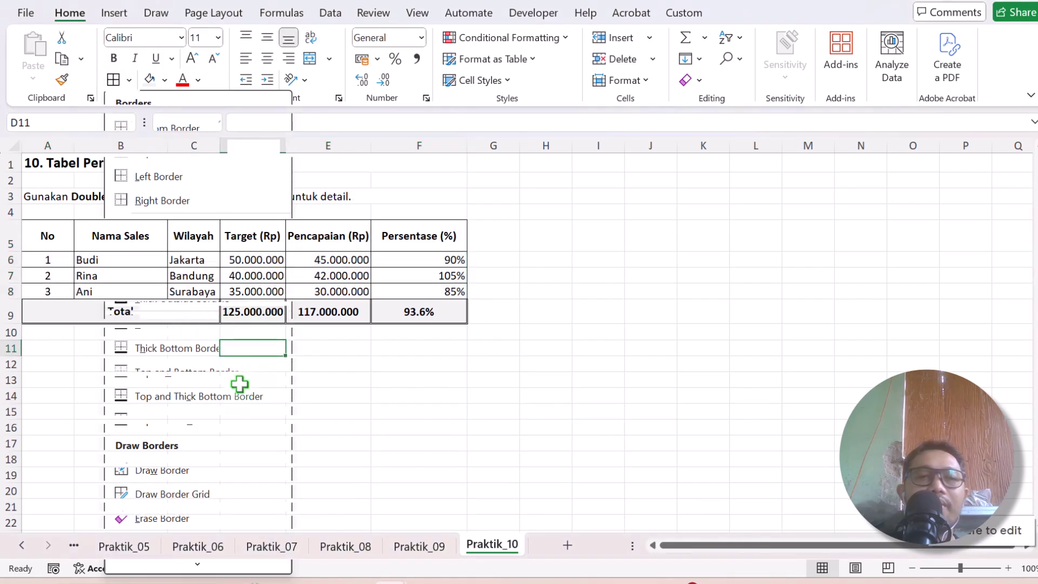
# - Reapply the double-line borders to the Total row A9:F9 through the cell border settings
pyautogui.moveTo(176, 308); pyautogui.dragTo(380, 307)
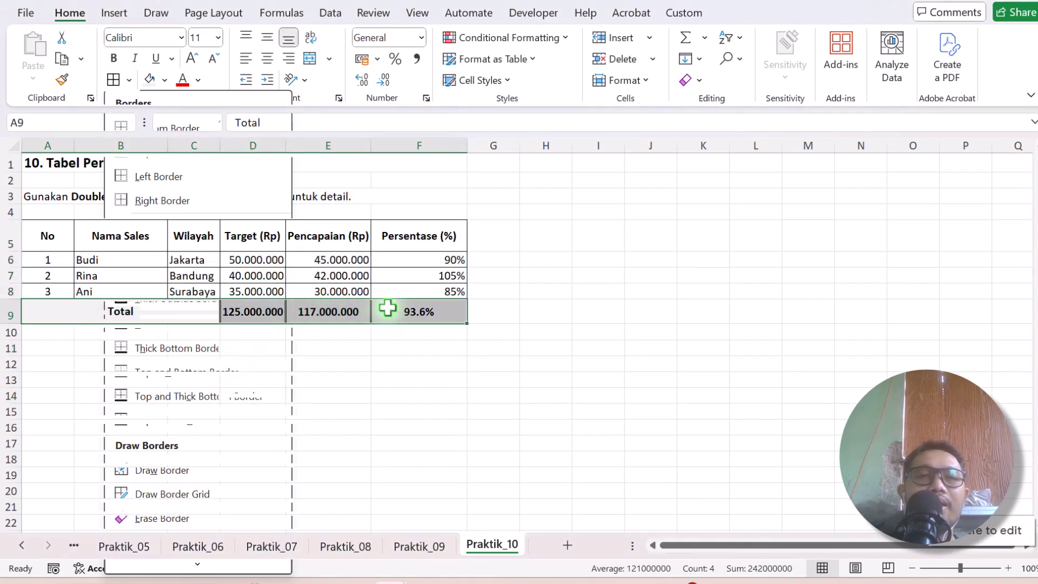
pyautogui.rightClick(387, 309)
pyautogui.click(430, 372)
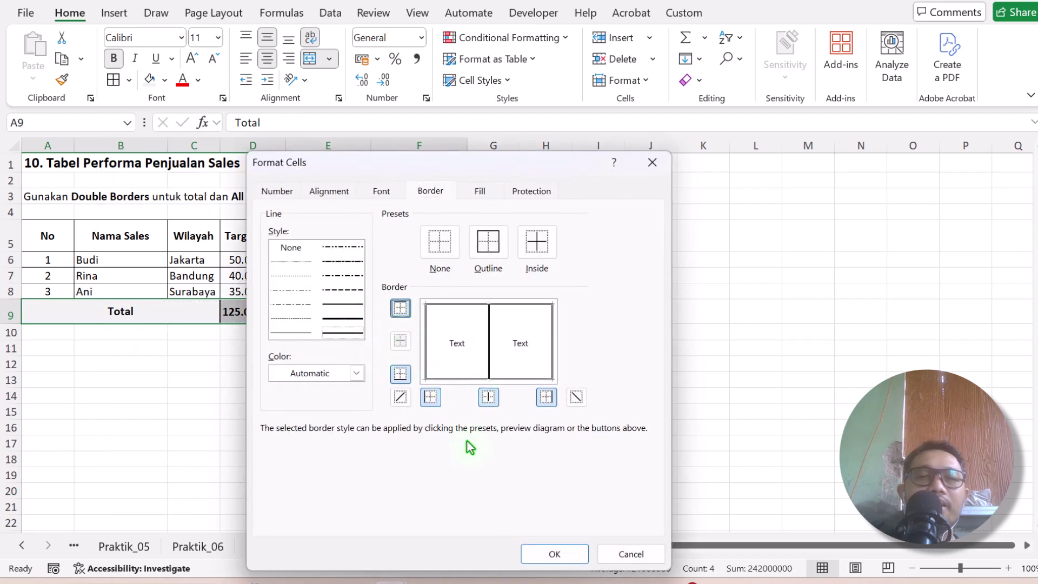
pyautogui.click(555, 554)
pyautogui.click(403, 414)
pyautogui.click(316, 276)
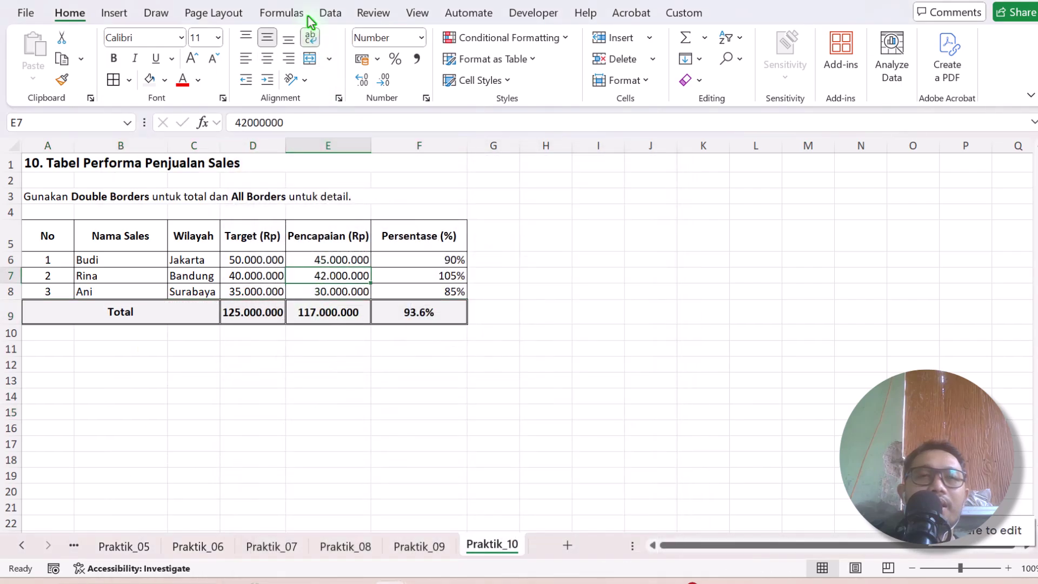
# - Hide the gridlines on the Praktik_10 sheet
pyautogui.click(416, 13)
pyautogui.click(364, 59)
pyautogui.click(319, 211)
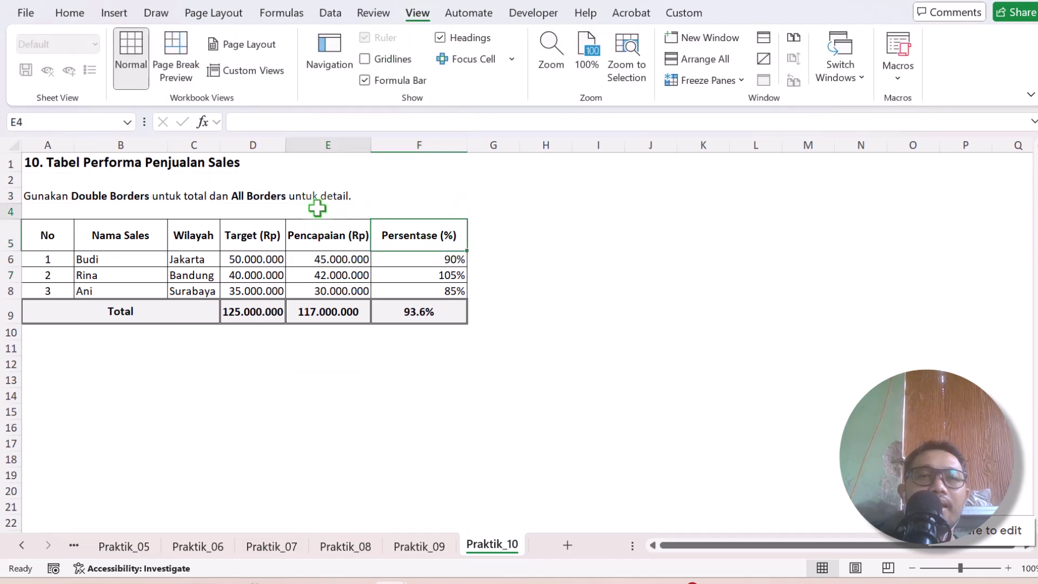
pyautogui.click(165, 278)
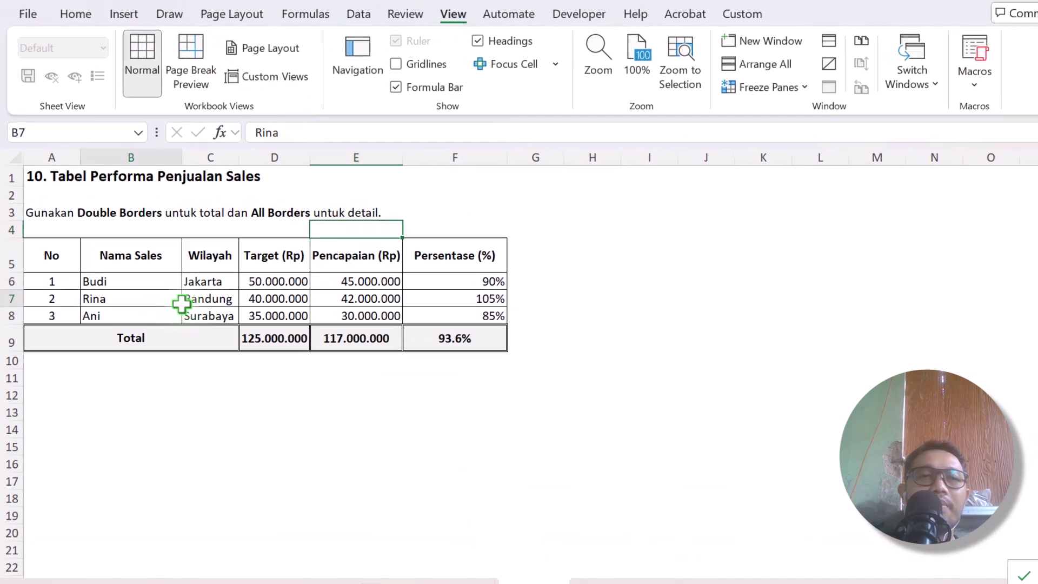
# - Fill the header row A5:F5 with a light blue theme color
pyautogui.moveTo(67, 250); pyautogui.dragTo(425, 241)
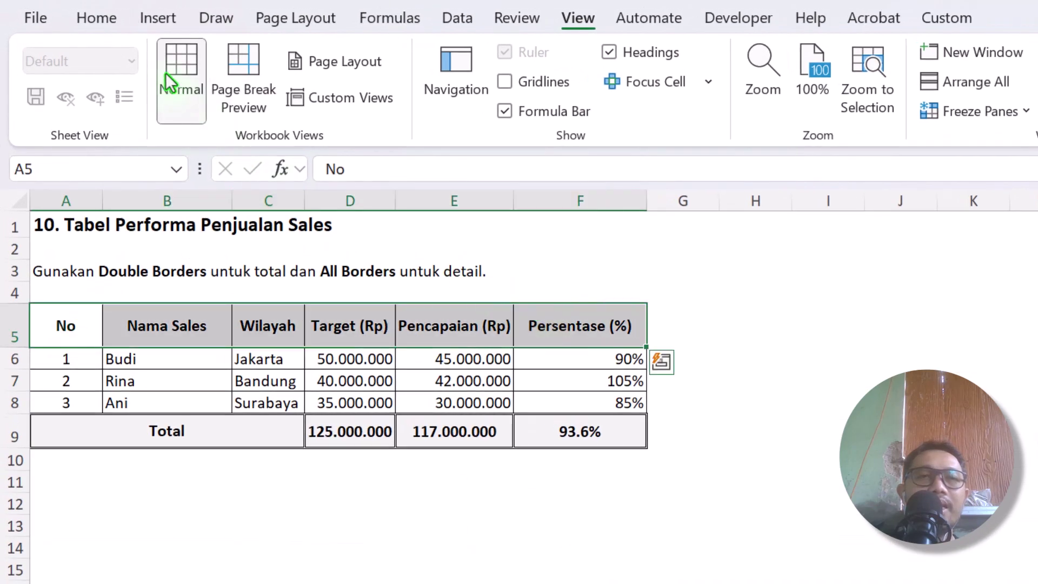
pyautogui.click(97, 19)
pyautogui.click(228, 110)
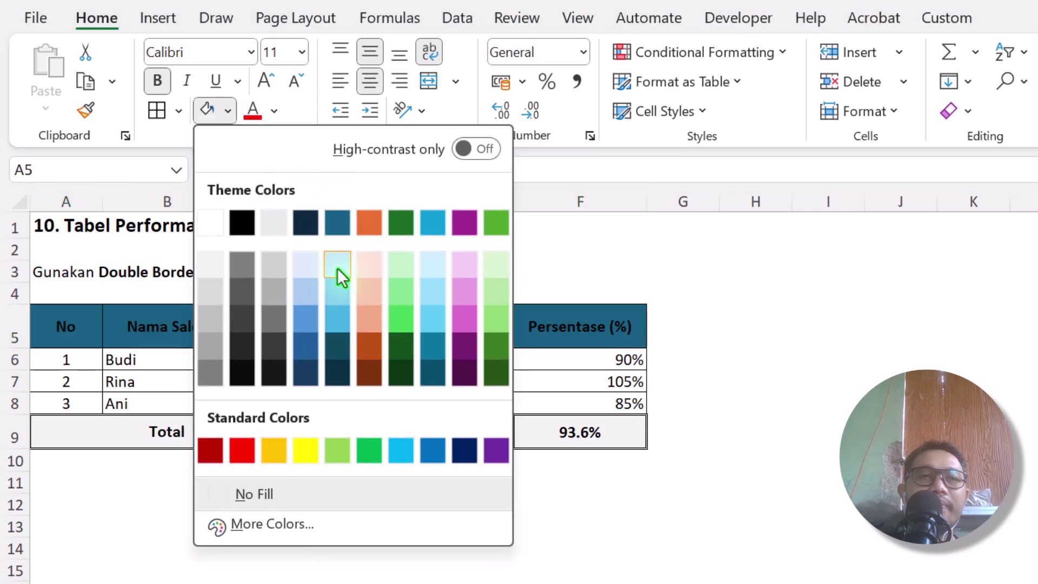
pyautogui.click(432, 265)
pyautogui.click(683, 272)
pyautogui.click(505, 293)
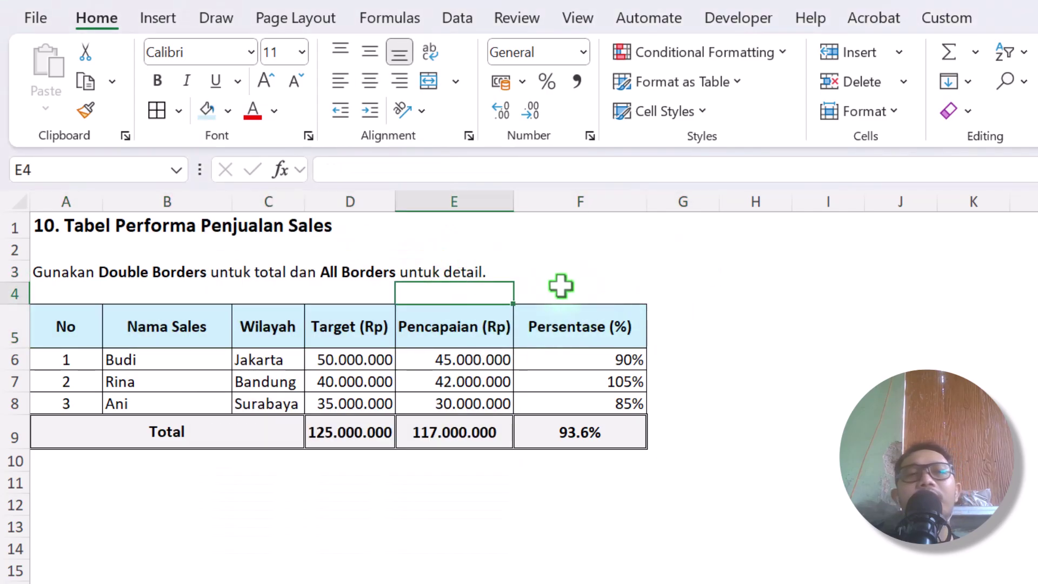